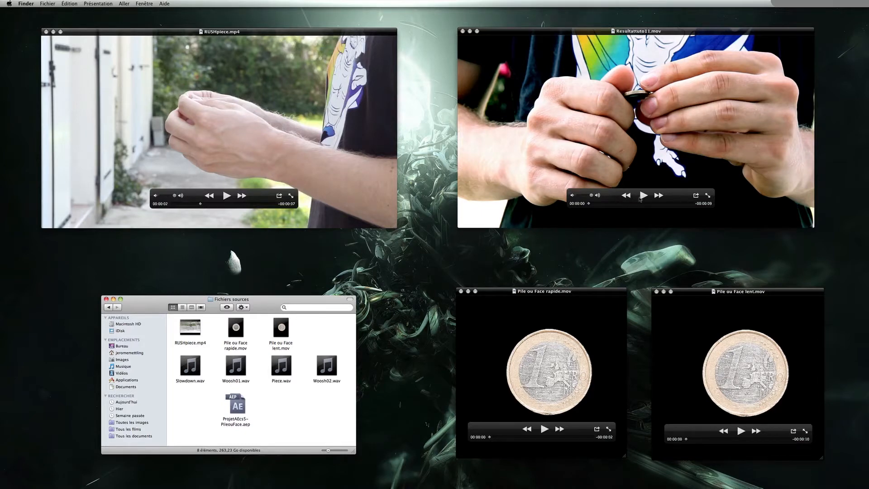
Play and scrub through the finished result video Resultattuto11.mov
{"action": "left_click", "coordinate": [641, 198]}
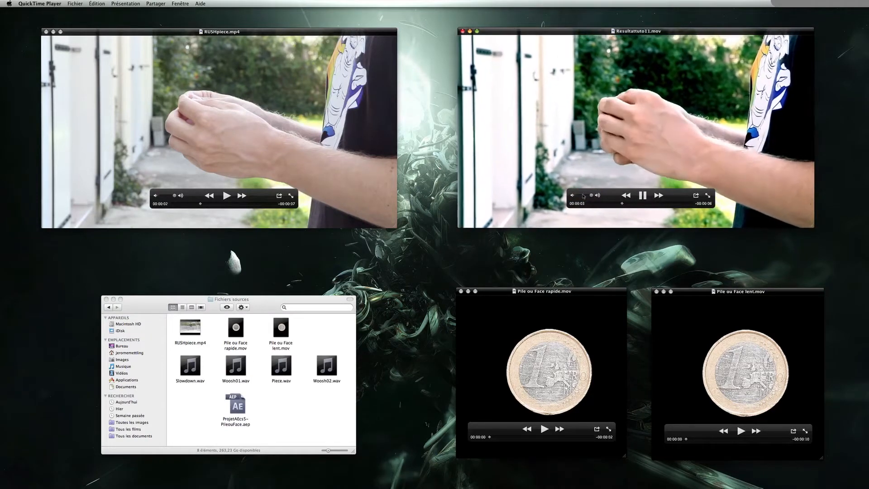
{"action": "left_click", "coordinate": [581, 196]}
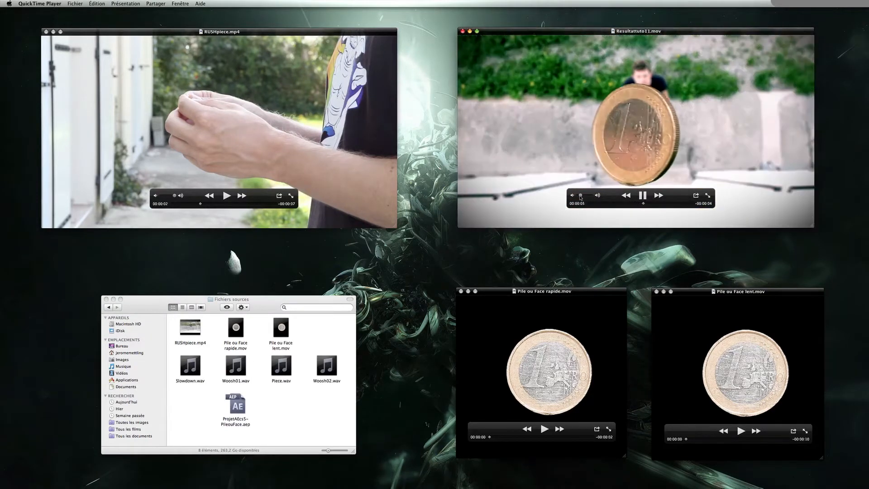
{"action": "left_click", "coordinate": [630, 204]}
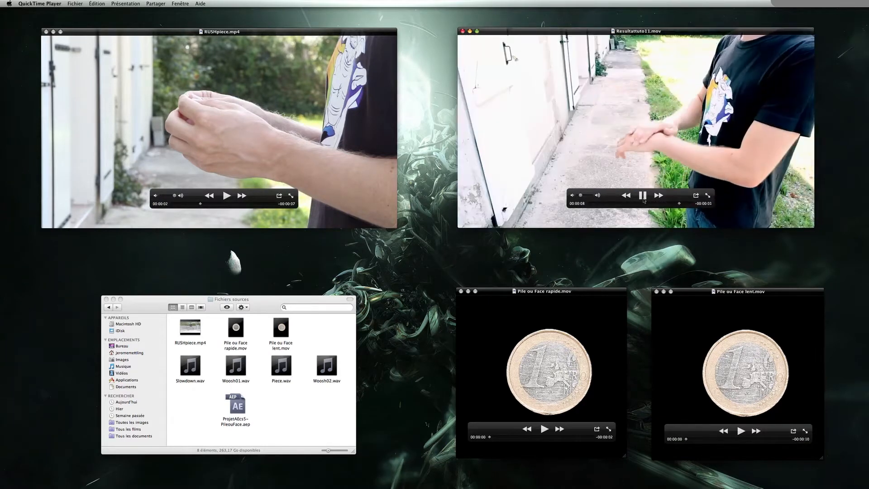
{"action": "left_click", "coordinate": [630, 204]}
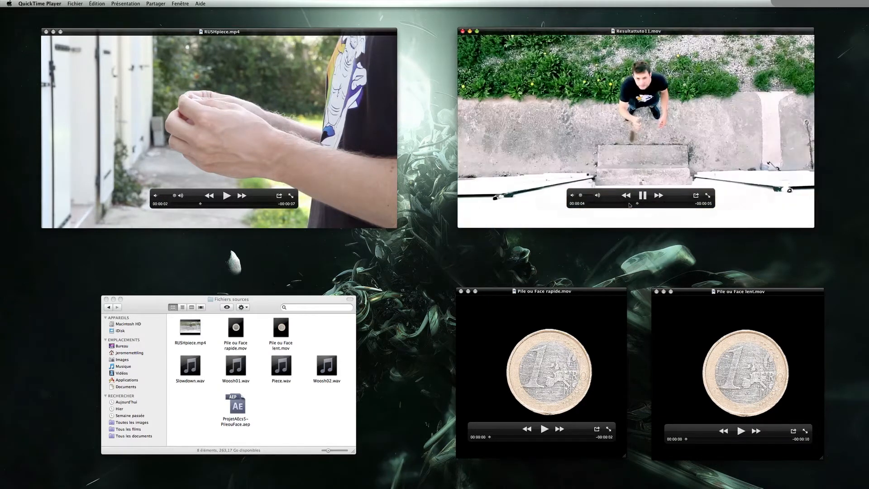
{"action": "left_click", "coordinate": [643, 196]}
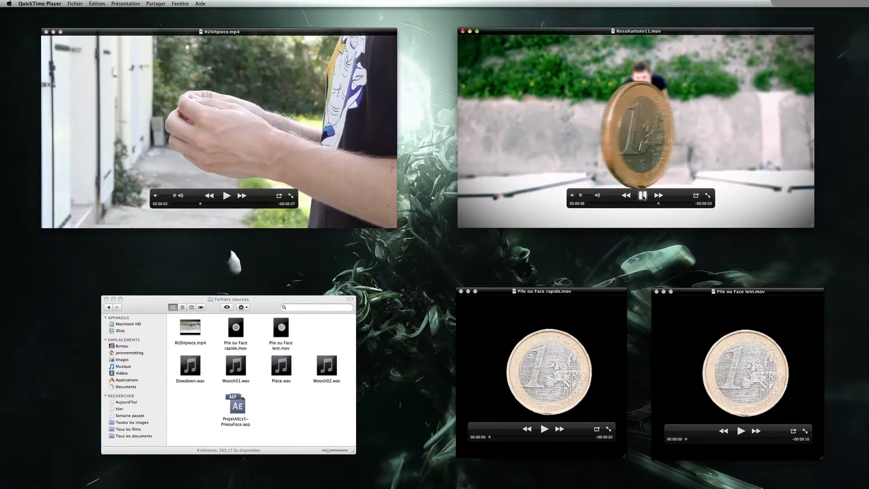
Play the two coin clips, Pile ou Face rapide.mov and Pile ou Face lent.mov
{"action": "left_click", "coordinate": [544, 430]}
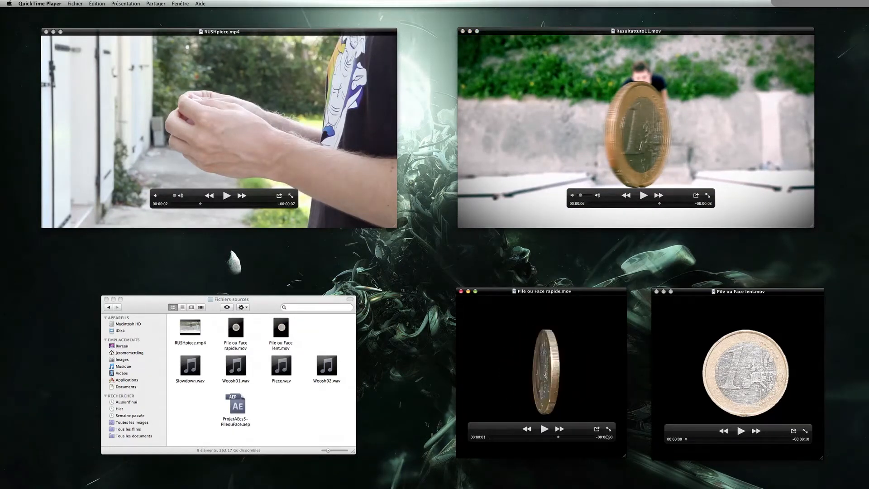
{"action": "left_click", "coordinate": [741, 431]}
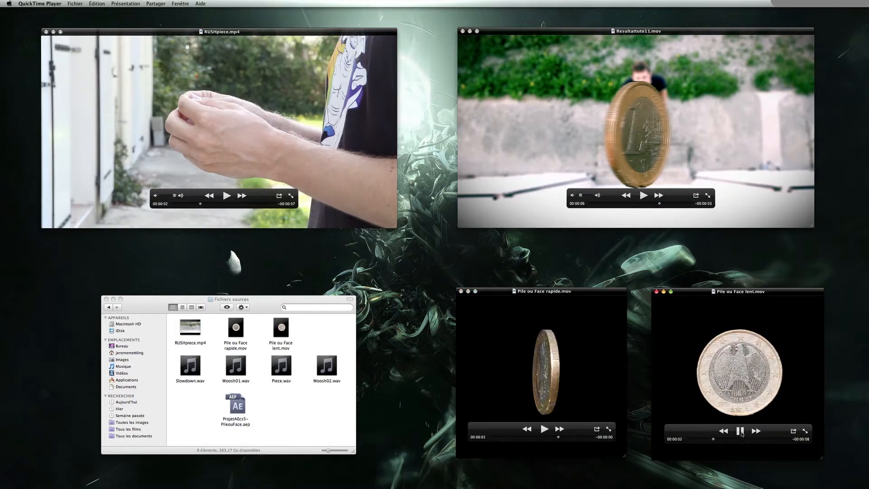
{"action": "left_click", "coordinate": [741, 431]}
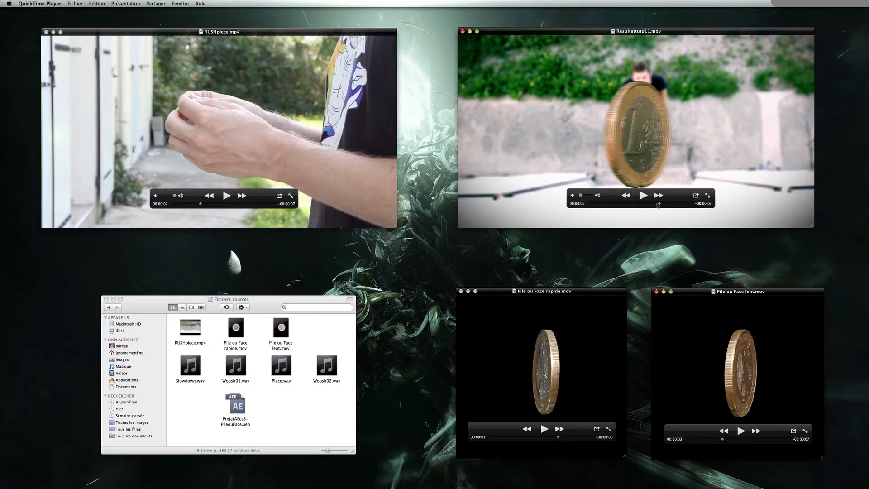
Compare the raw RUSHpiece.mp4 footage with the result video by playing and scrubbing both
{"action": "left_click_drag", "start_coordinate": [660, 204], "coordinate": [652, 204]}
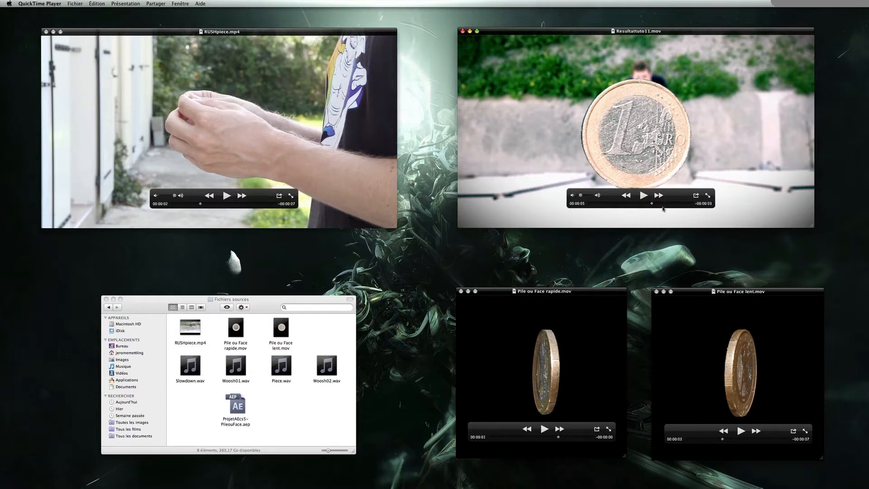
{"action": "left_click_drag", "start_coordinate": [652, 203], "coordinate": [627, 206]}
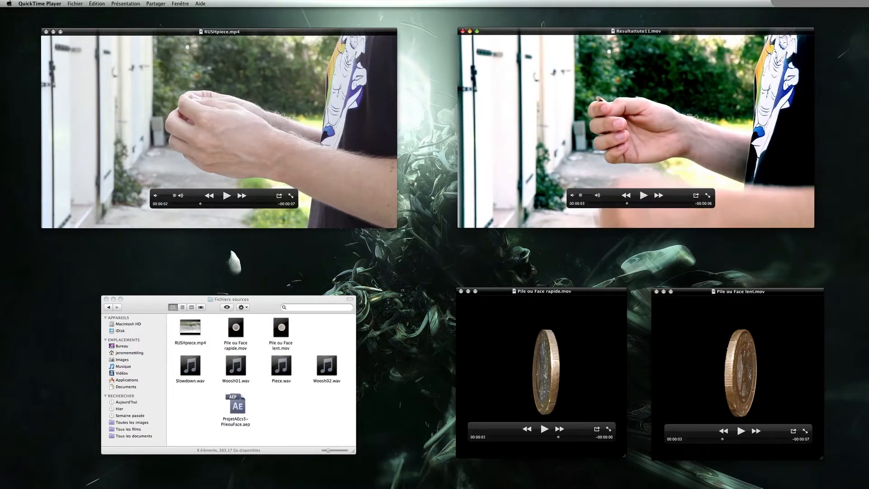
{"action": "left_click", "coordinate": [226, 195]}
{"action": "left_click_drag", "start_coordinate": [211, 206], "coordinate": [225, 206]}
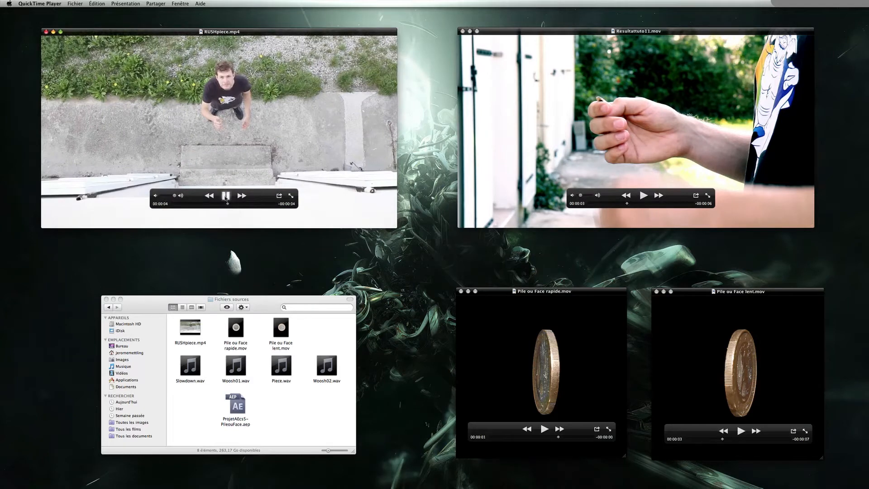
{"action": "left_click", "coordinate": [226, 196]}
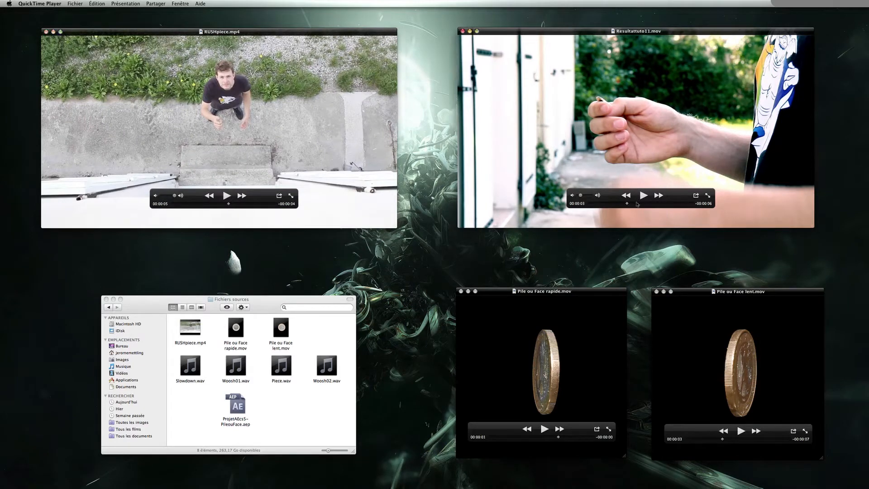
{"action": "left_click", "coordinate": [636, 203]}
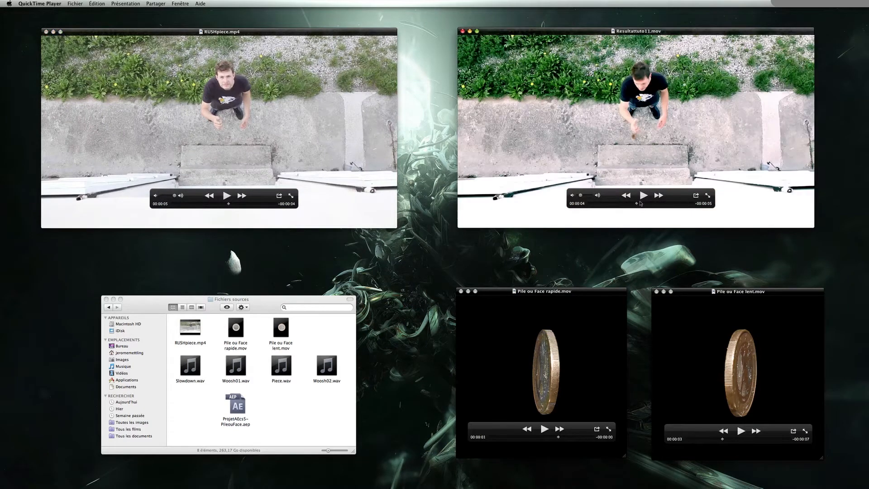
{"action": "left_click", "coordinate": [228, 205]}
{"action": "left_click", "coordinate": [216, 204]}
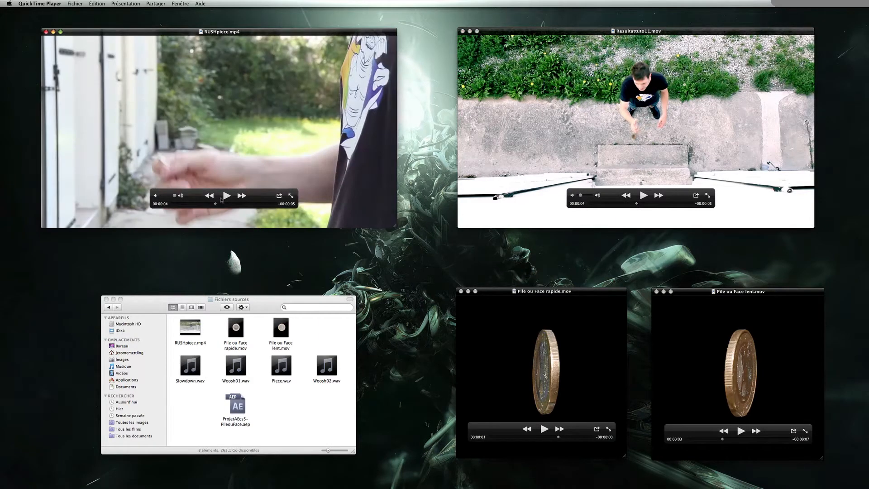
{"action": "left_click", "coordinate": [227, 196]}
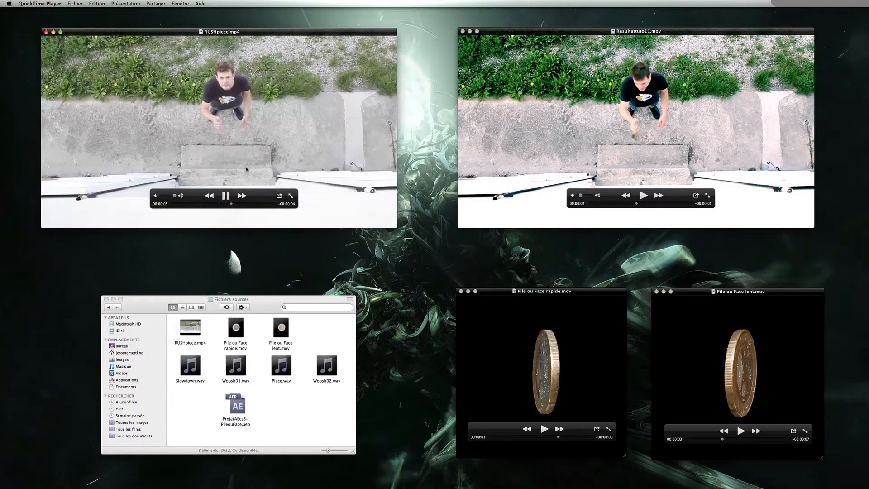
{"action": "left_click", "coordinate": [227, 196]}
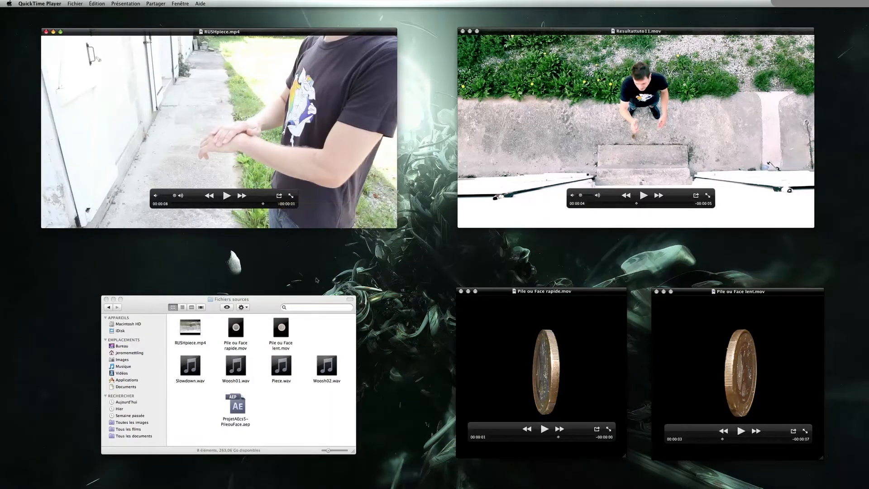
Quit QuickTime Player and launch After Effects
{"action": "left_click", "coordinate": [316, 301]}
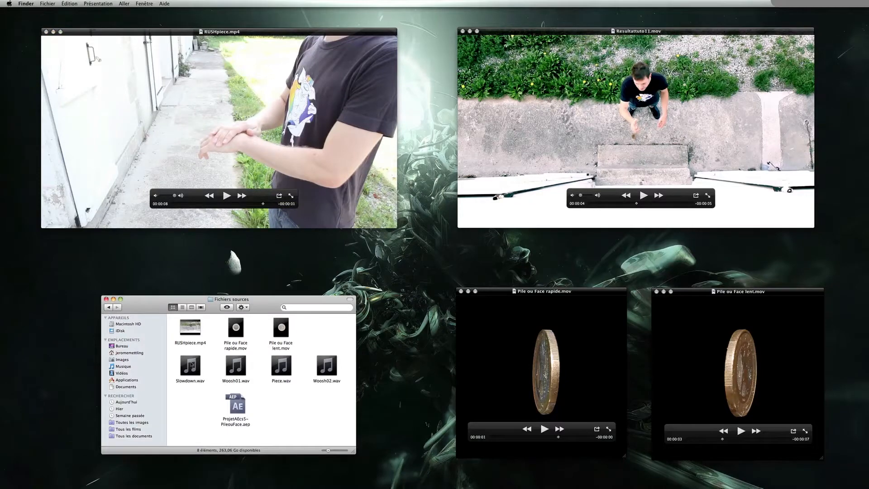
{"action": "left_click", "coordinate": [190, 365]}
{"action": "left_click", "coordinate": [478, 392]}
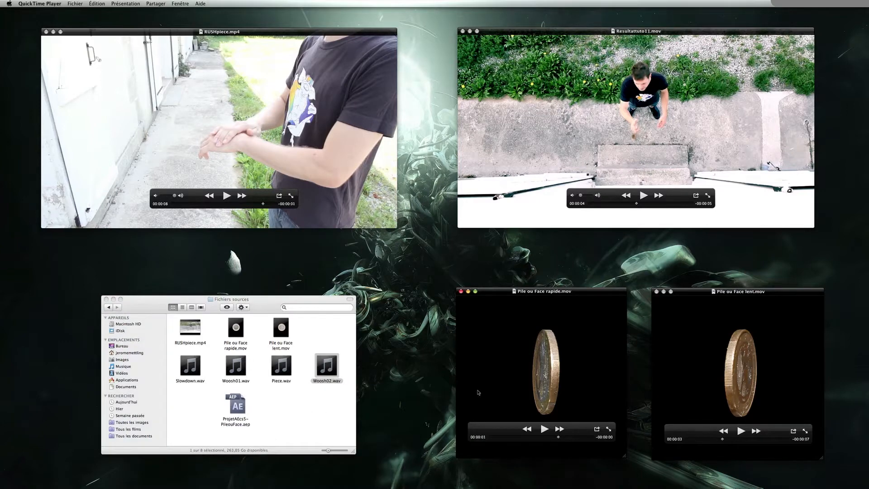
{"action": "key", "text": "super+q"}
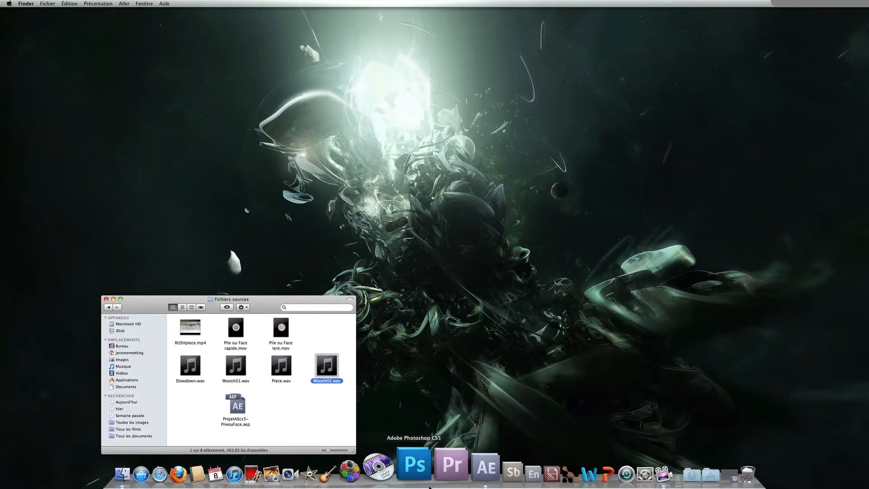
{"action": "left_click", "coordinate": [464, 471]}
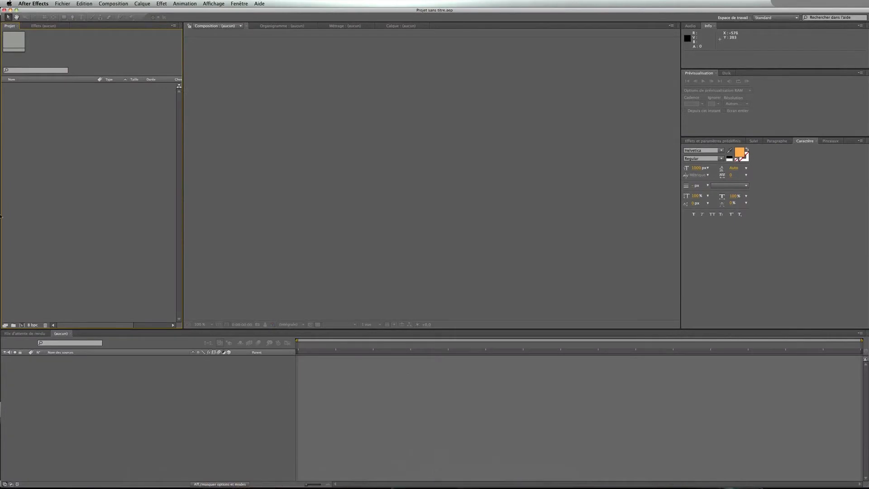
Import all files from the Fichiers sources folder except the ProjetAEcs5-PileouFace.aep project
{"action": "double_click", "coordinate": [89, 203]}
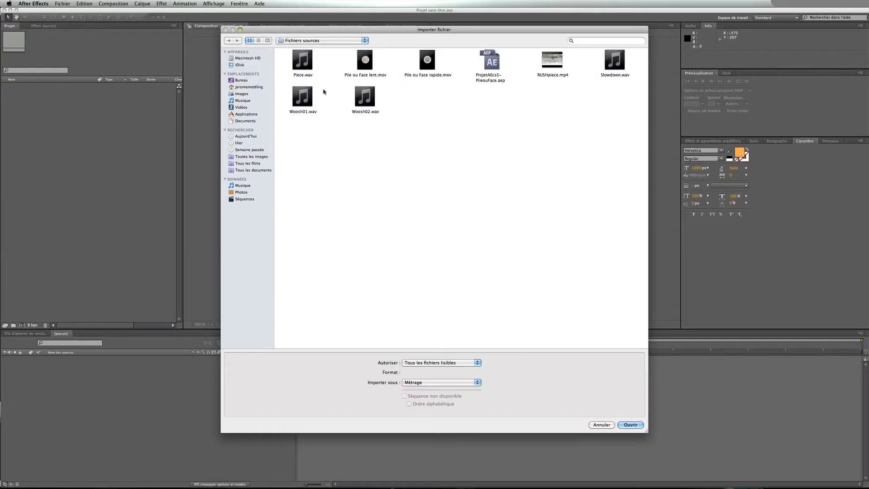
{"action": "left_click_drag", "start_coordinate": [637, 157], "coordinate": [269, 63]}
{"action": "left_click", "coordinate": [497, 67], "text": "super"}
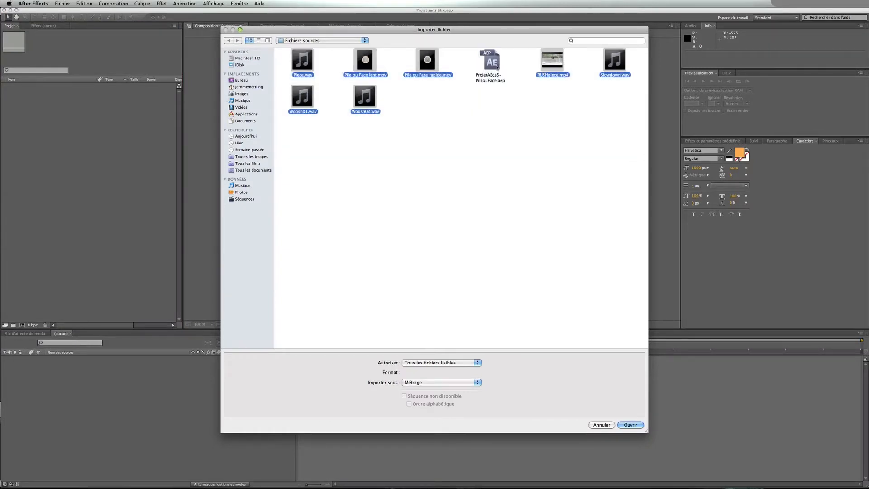
{"action": "left_click", "coordinate": [632, 425]}
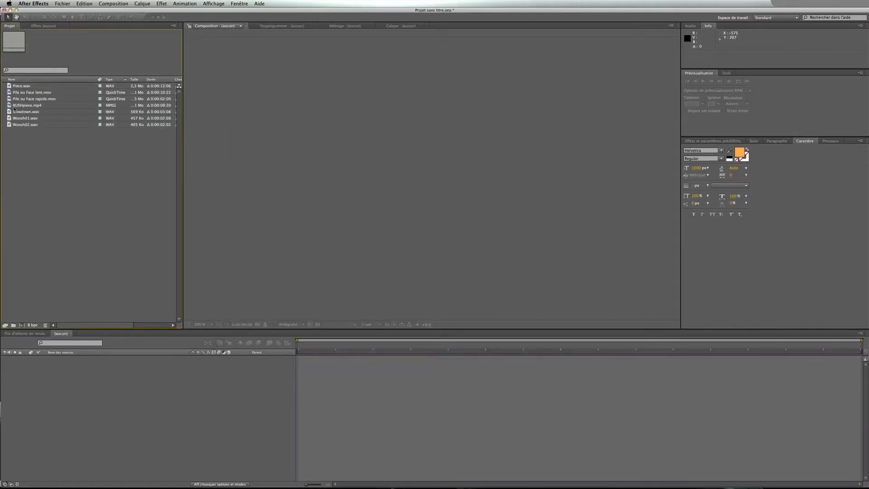
Create a new composition from the RUSHpiece.mp4 footage
{"action": "left_click", "coordinate": [14, 108]}
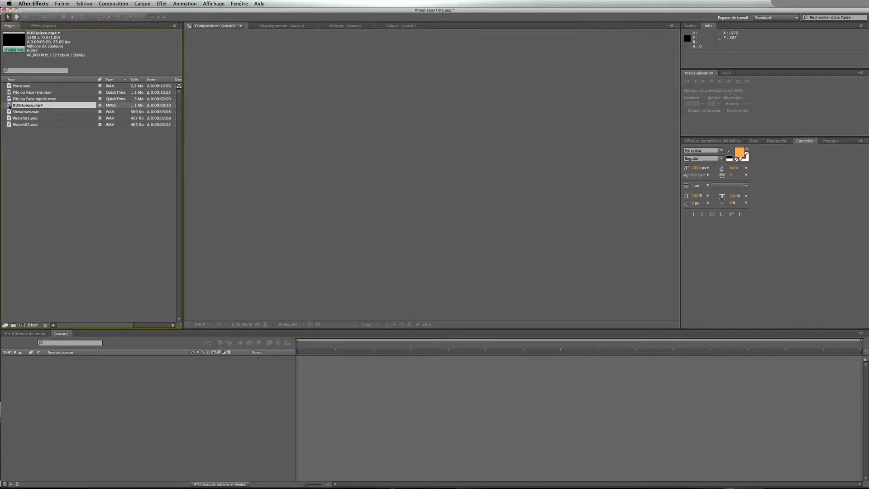
{"action": "left_click", "coordinate": [21, 325]}
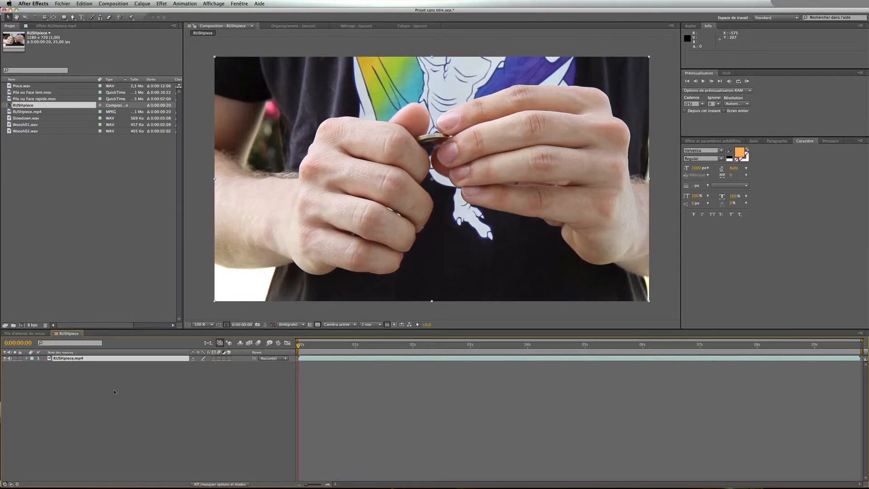
Rename the composition FINAL in its composition settings
{"action": "key", "text": "super+k"}
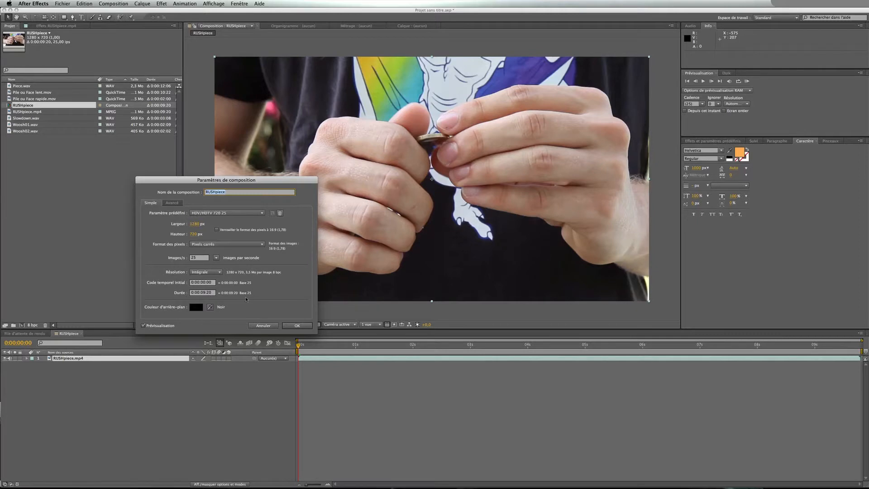
{"action": "type", "text": "FINAL"}
{"action": "key", "text": "Return"}
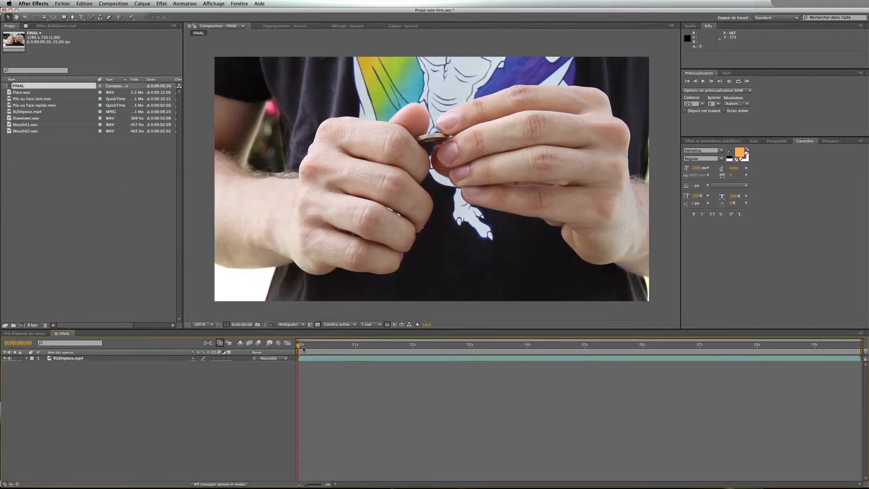
Undo the composition rename and set the work area to begin at 0:00:04:09
{"action": "left_click_drag", "start_coordinate": [303, 348], "coordinate": [550, 349]}
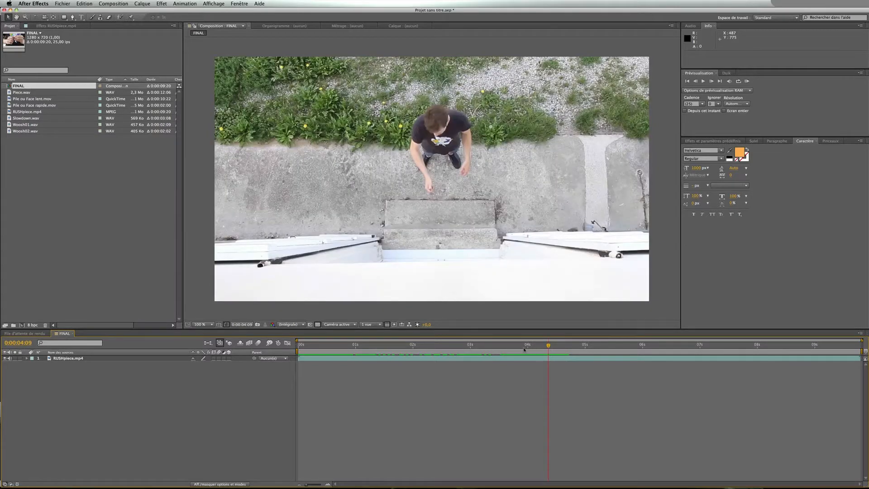
{"action": "key", "text": "super+z"}
{"action": "key", "text": "b"}
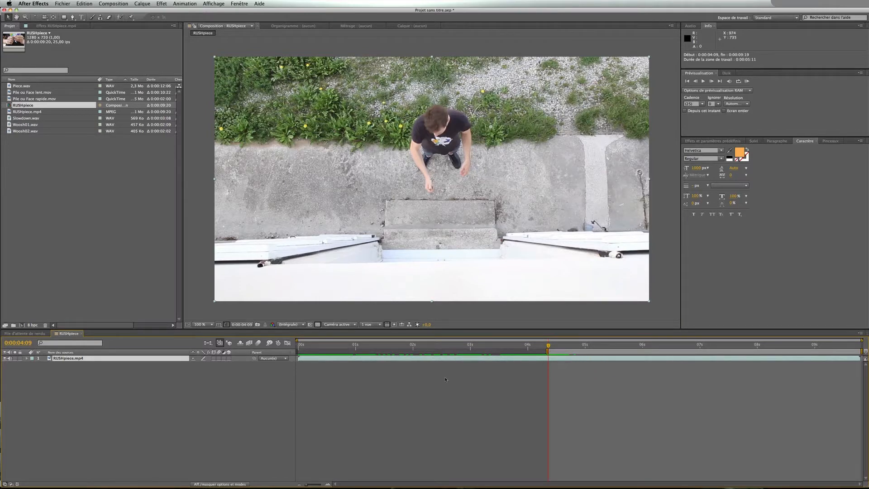
Add Pile ou Face rapide.mov to the composition and move its layer to start at 0:00:04:09
{"action": "left_click_drag", "start_coordinate": [495, 346], "coordinate": [548, 350]}
{"action": "left_click_drag", "start_coordinate": [9, 100], "coordinate": [116, 359]}
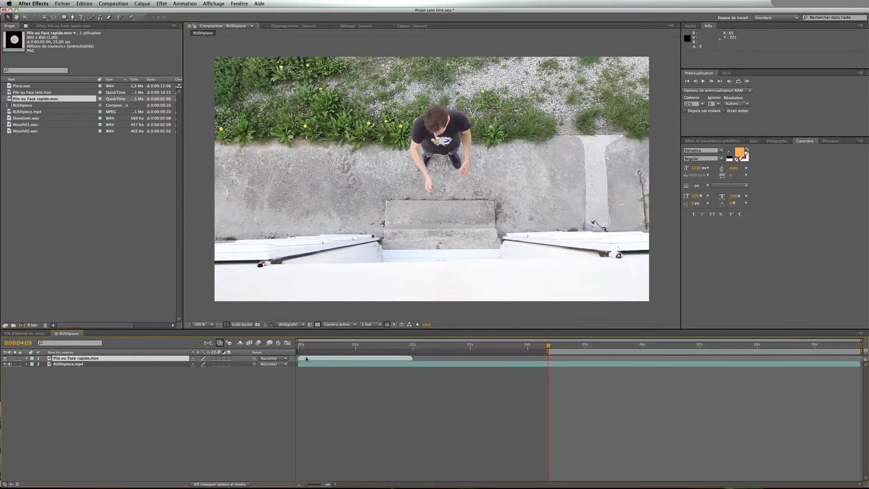
{"action": "left_click_drag", "start_coordinate": [306, 359], "coordinate": [554, 359]}
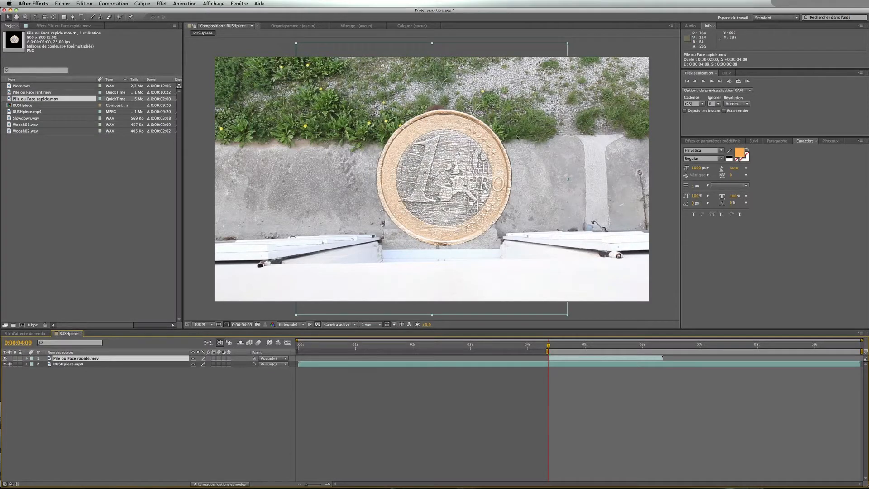
{"action": "mouse_move", "coordinate": [549, 346]}
{"action": "left_mouse_down"}
{"action": "mouse_move", "coordinate": [597, 349]}
{"action": "mouse_move", "coordinate": [548, 350]}
{"action": "left_mouse_up"}
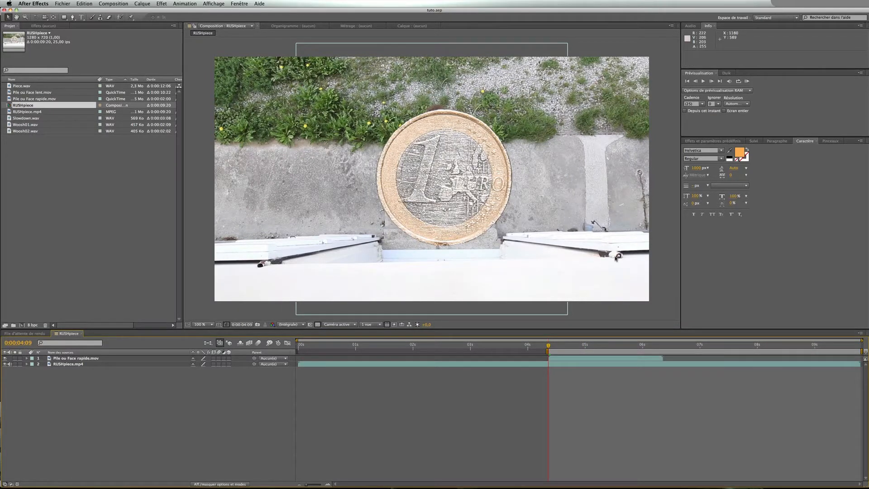
Open the Pile ou Face rapide.mov layer's Transform properties and scale the layer down to about 2%
{"action": "left_click", "coordinate": [158, 359]}
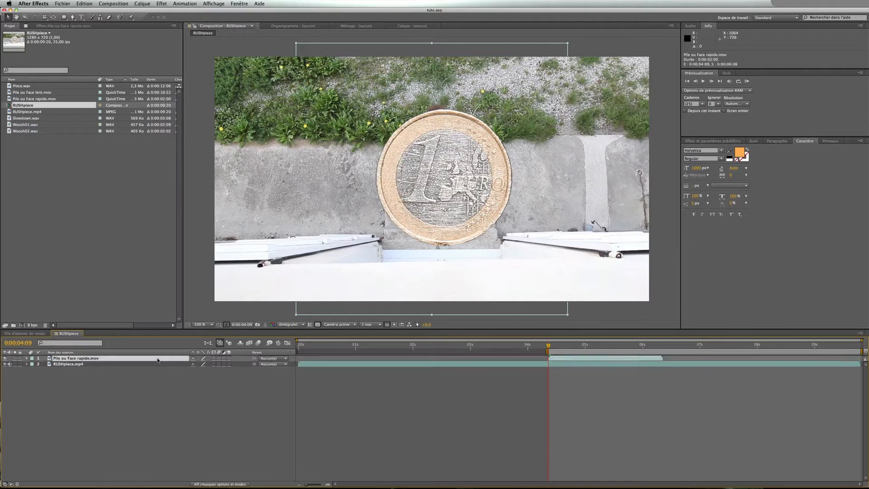
{"action": "left_click", "coordinate": [26, 359]}
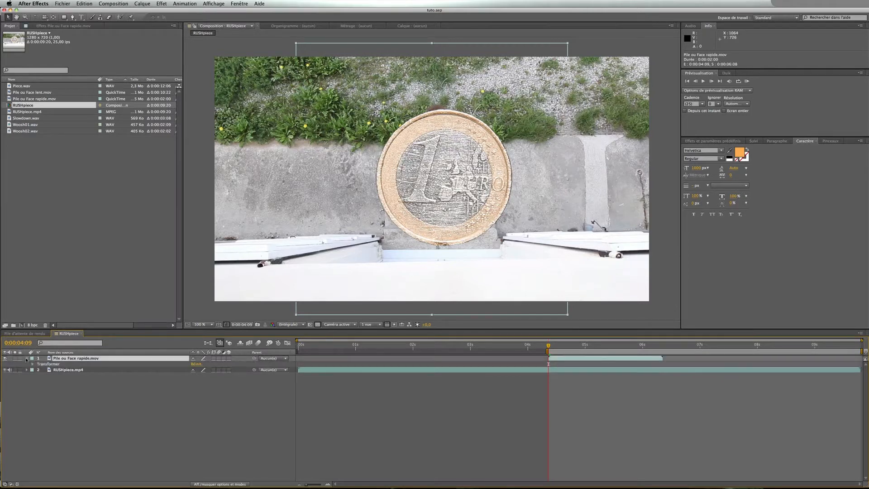
{"action": "left_click", "coordinate": [32, 364]}
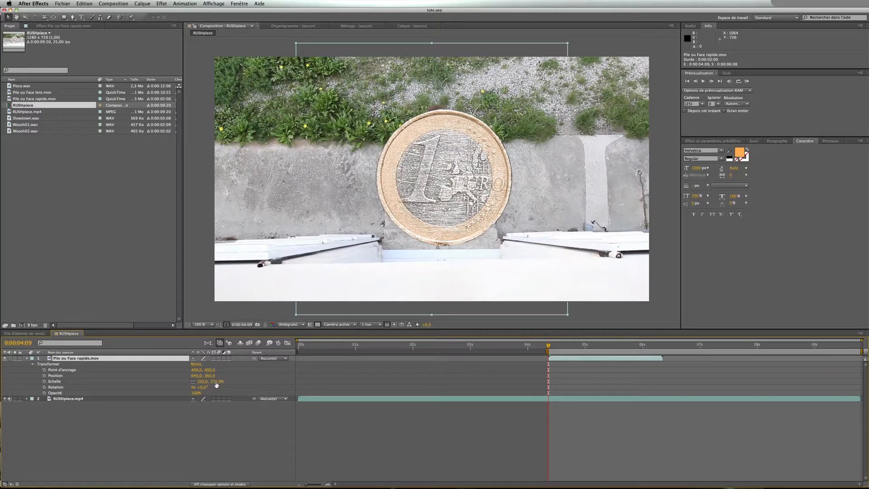
{"action": "left_click_drag", "start_coordinate": [216, 384], "coordinate": [183, 383]}
{"action": "left_click", "coordinate": [215, 413]}
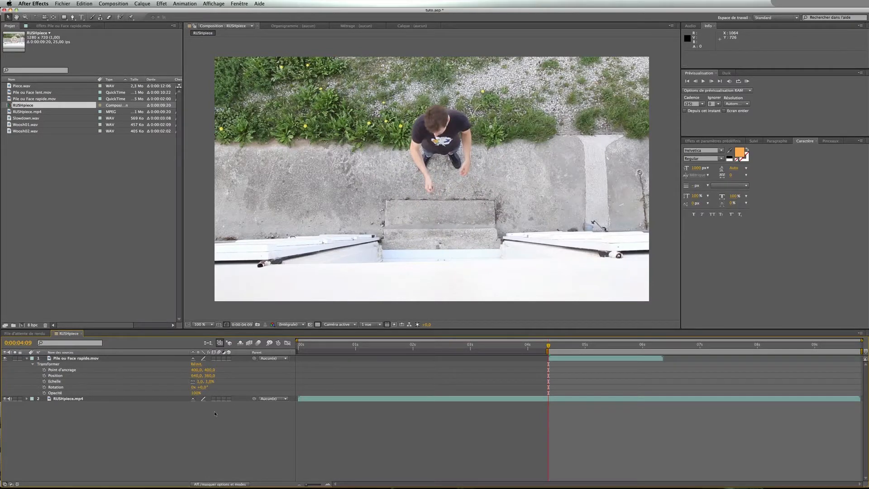
Position the tiny coin in the person's hand at the start of the layer
{"action": "left_click", "coordinate": [210, 381]}
{"action": "left_click", "coordinate": [208, 421]}
{"action": "key", "text": "period"}
{"action": "key", "text": "period"}
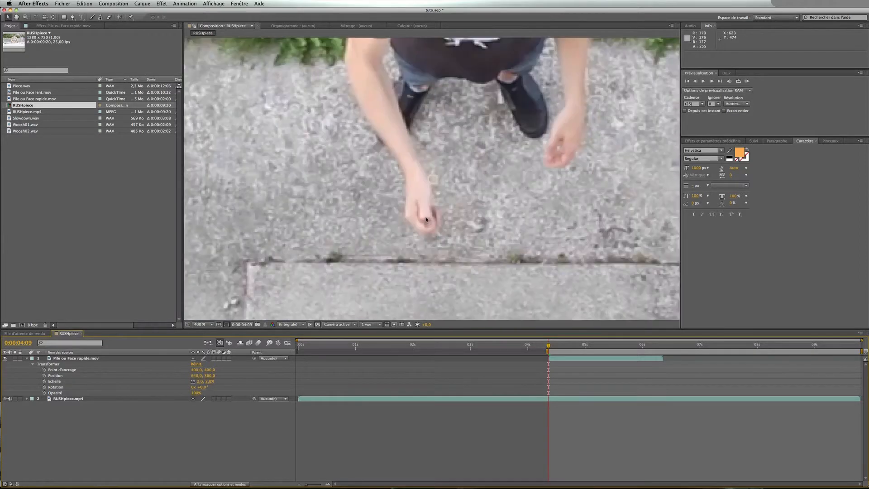
{"action": "left_click", "coordinate": [89, 358]}
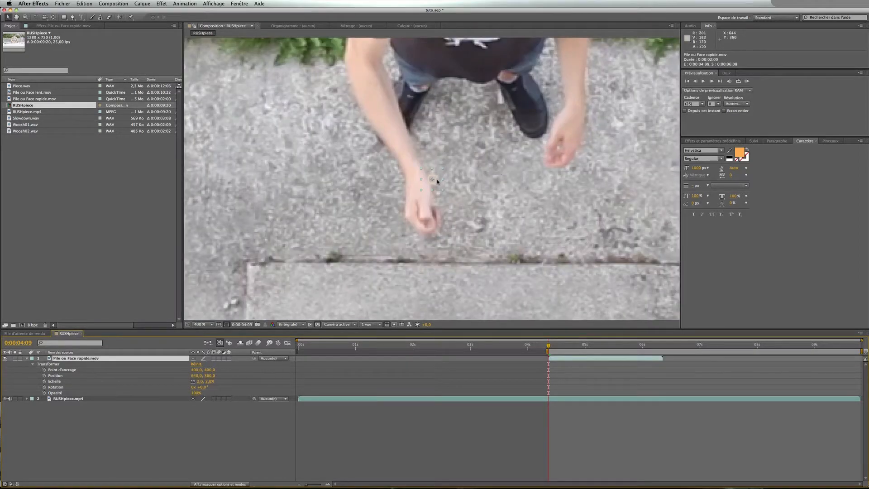
{"action": "left_click_drag", "start_coordinate": [437, 184], "coordinate": [431, 229]}
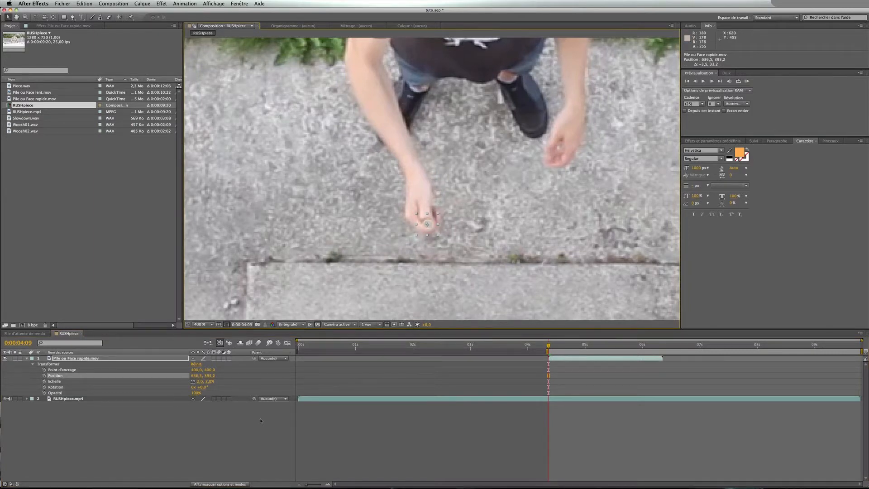
{"action": "left_click_drag", "start_coordinate": [431, 233], "coordinate": [434, 234]}
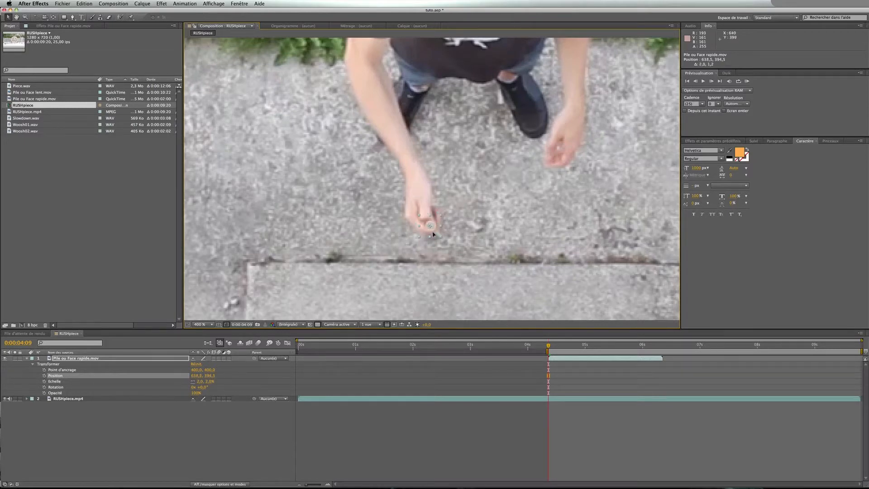
{"action": "left_click", "coordinate": [282, 418]}
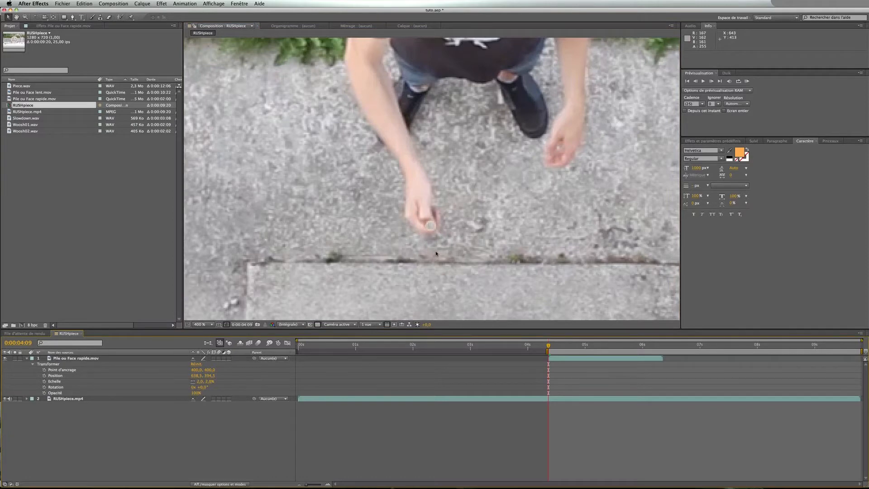
{"action": "key", "text": "slash"}
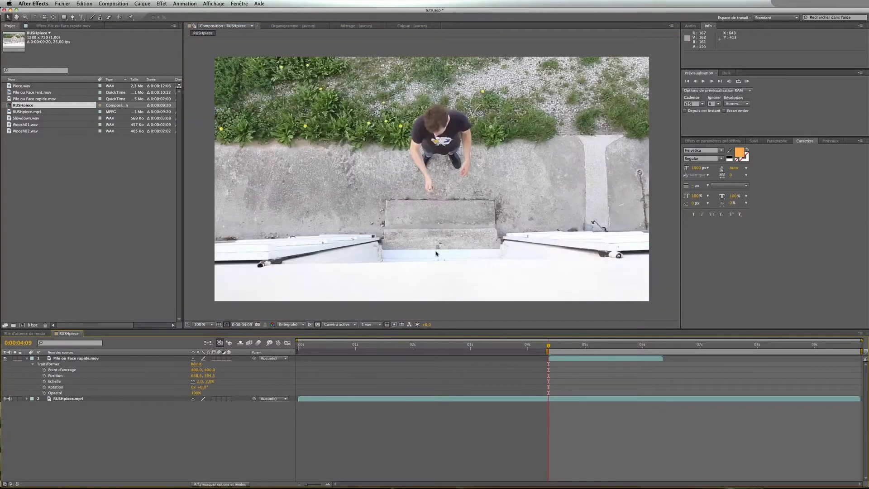
Set Position and Scale keyframes for the coin layer at 0:00:04:09
{"action": "left_click", "coordinate": [157, 380]}
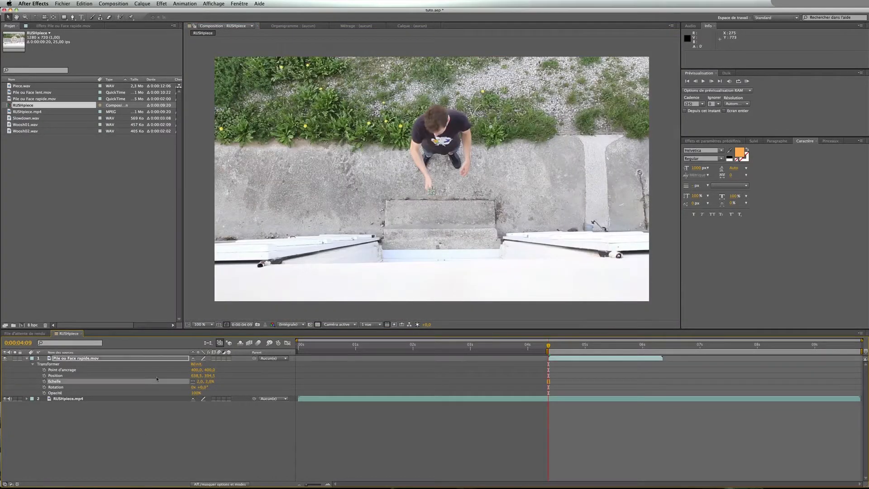
{"action": "left_click", "coordinate": [44, 376]}
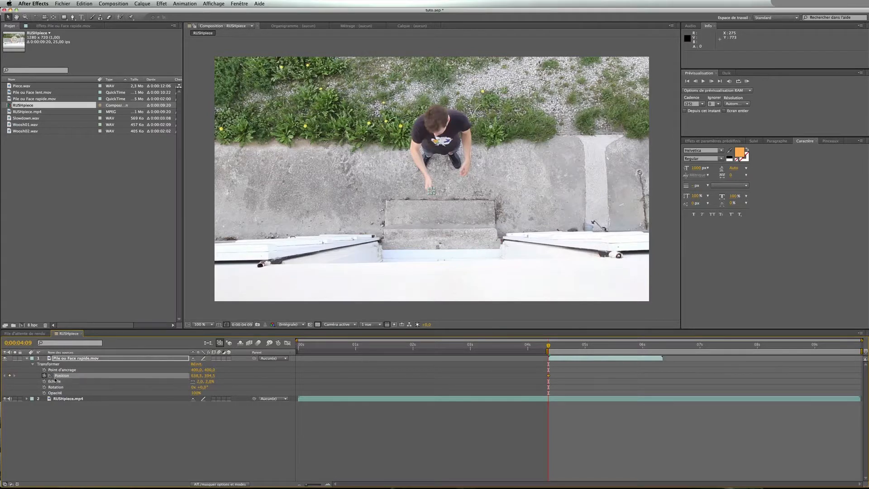
{"action": "left_click", "coordinate": [44, 382]}
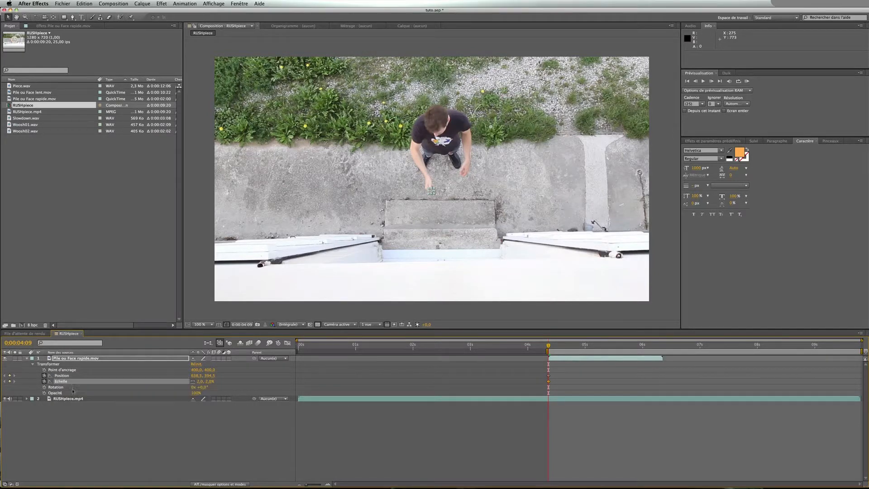
Go to 0:00:04:19 and set the coin layer's scale to 87%
{"action": "left_click", "coordinate": [559, 378]}
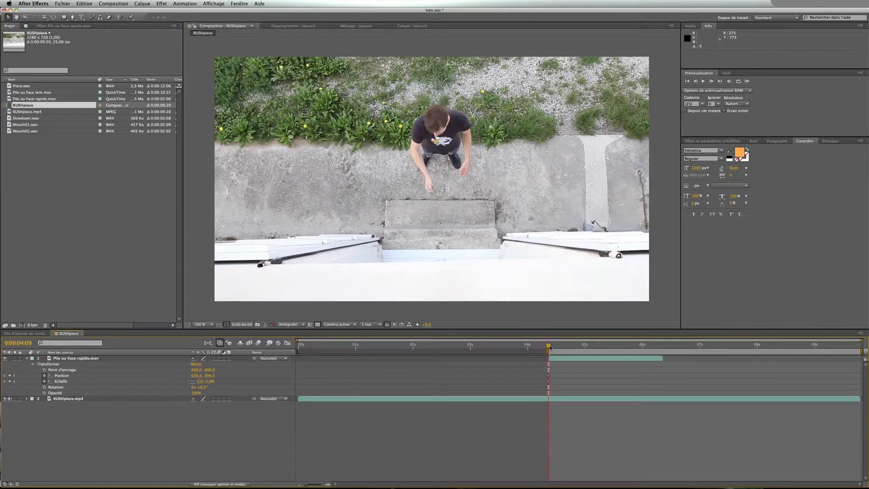
{"action": "left_click_drag", "start_coordinate": [550, 347], "coordinate": [572, 350]}
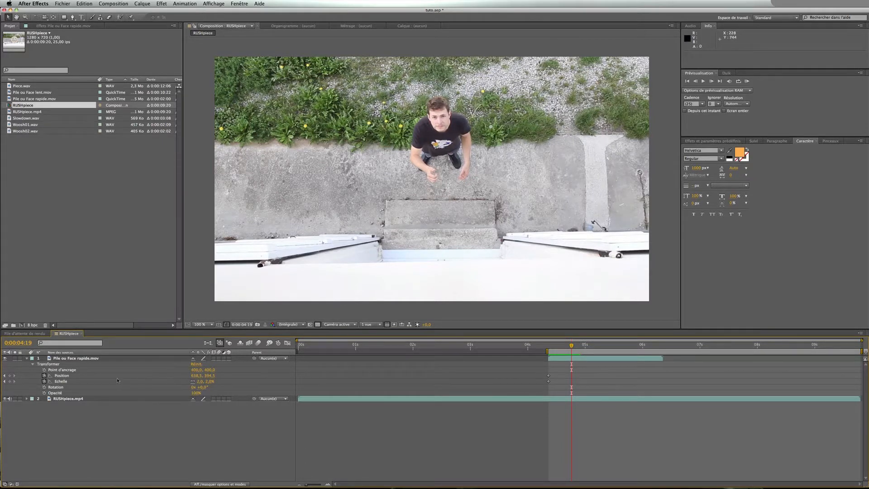
{"action": "left_click", "coordinate": [210, 382]}
{"action": "type", "text": "38"}
{"action": "key", "text": "Return"}
{"action": "left_click_drag", "start_coordinate": [222, 382], "coordinate": [240, 382]}
{"action": "left_click", "coordinate": [228, 423]}
{"action": "left_click", "coordinate": [228, 424]}
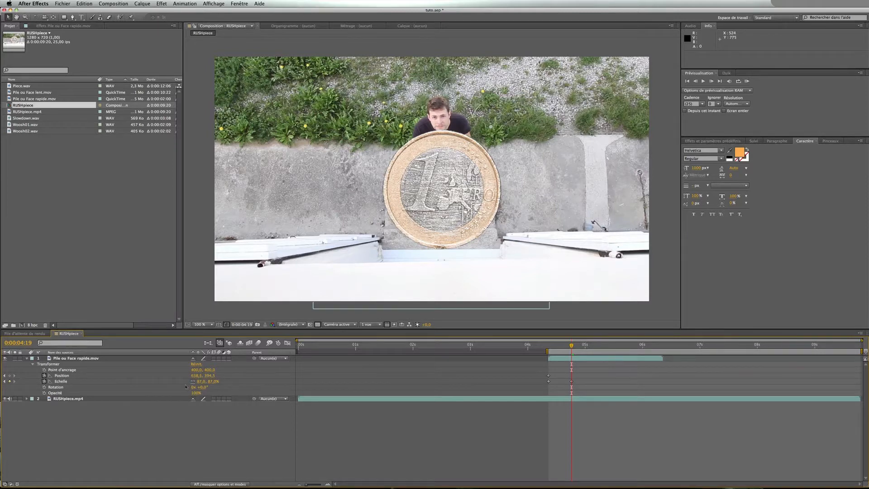
Shift the coin's position to about 602, 390 and trim the layer to end at 0:00:04:19
{"action": "mouse_move", "coordinate": [196, 376]}
{"action": "left_mouse_down"}
{"action": "mouse_move", "coordinate": [180, 375]}
{"action": "mouse_move", "coordinate": [209, 375]}
{"action": "left_mouse_up"}
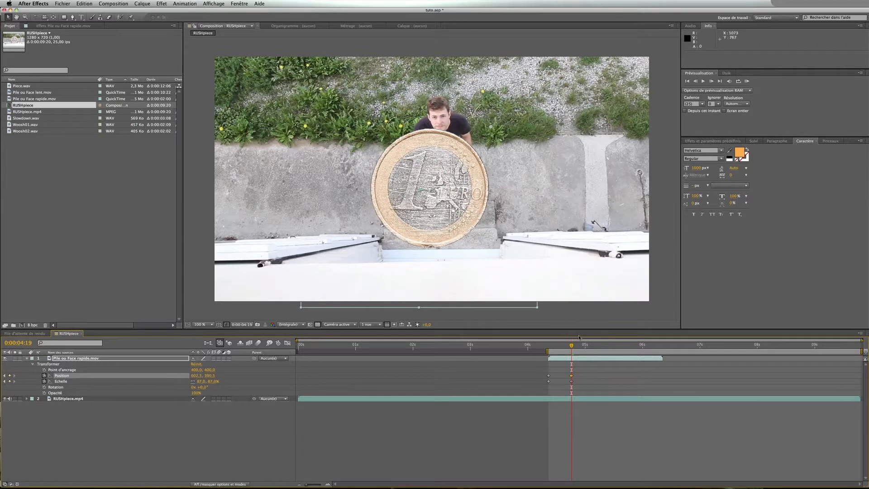
{"action": "mouse_move", "coordinate": [573, 346]}
{"action": "left_mouse_down"}
{"action": "mouse_move", "coordinate": [553, 347]}
{"action": "mouse_move", "coordinate": [571, 346]}
{"action": "left_mouse_up"}
{"action": "left_click_drag", "start_coordinate": [663, 358], "coordinate": [572, 358]}
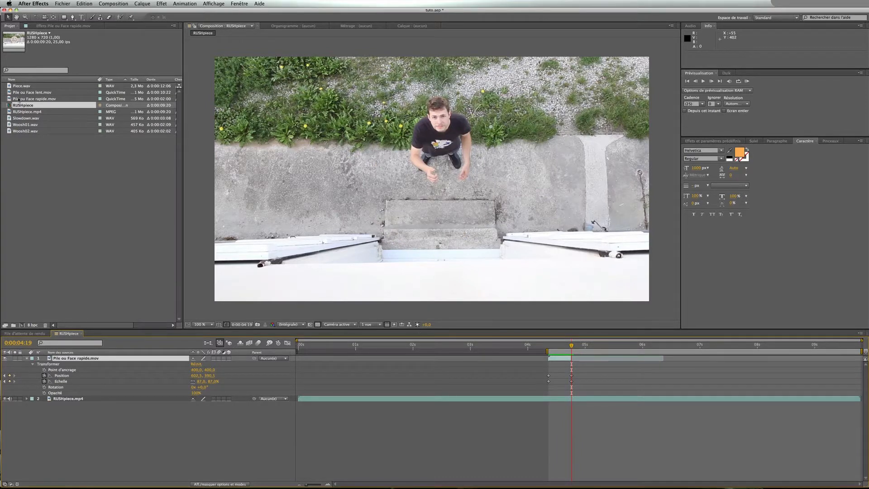
Add Pile ou Face lent.mov above the other layers and move it to start at 0:00:04:19
{"action": "left_click_drag", "start_coordinate": [21, 93], "coordinate": [109, 358]}
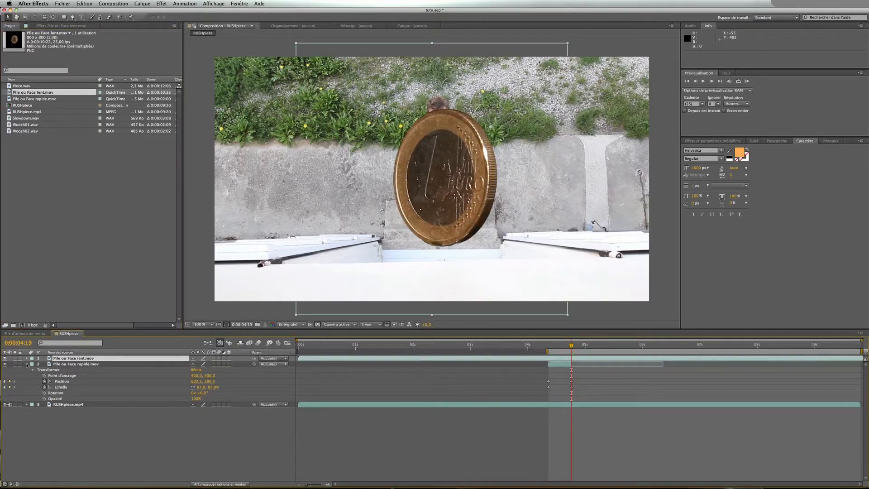
{"action": "left_click", "coordinate": [26, 364]}
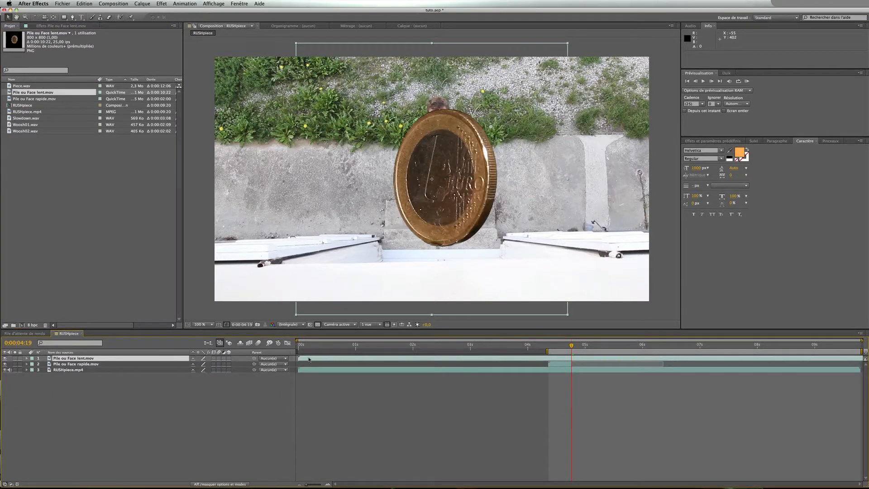
{"action": "left_click_drag", "start_coordinate": [309, 359], "coordinate": [582, 360]}
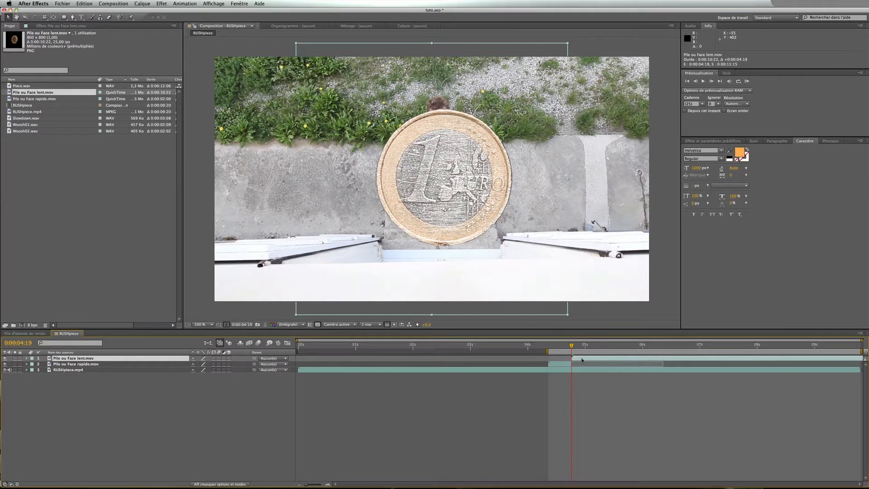
Copy the Position and Scale keyframes from the rapide coin layer and paste them onto the lent layer
{"action": "left_click", "coordinate": [27, 364]}
{"action": "left_click", "coordinate": [79, 365]}
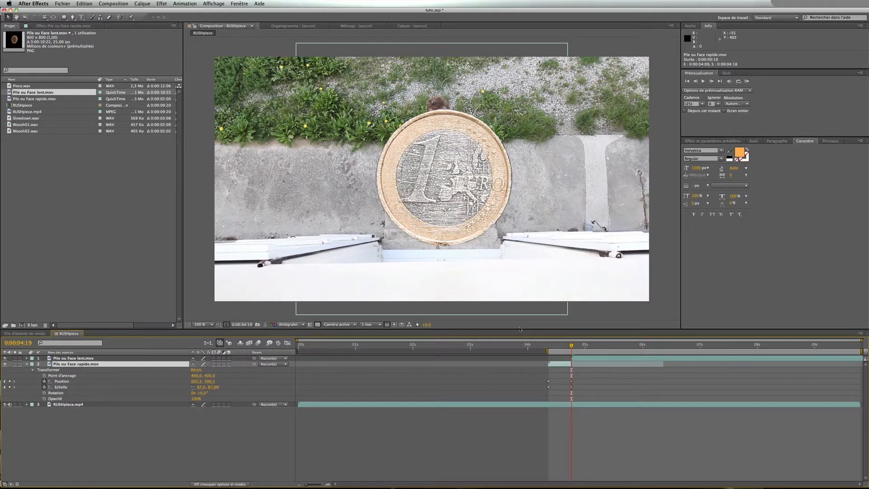
{"action": "left_click_drag", "start_coordinate": [582, 383], "coordinate": [566, 391]}
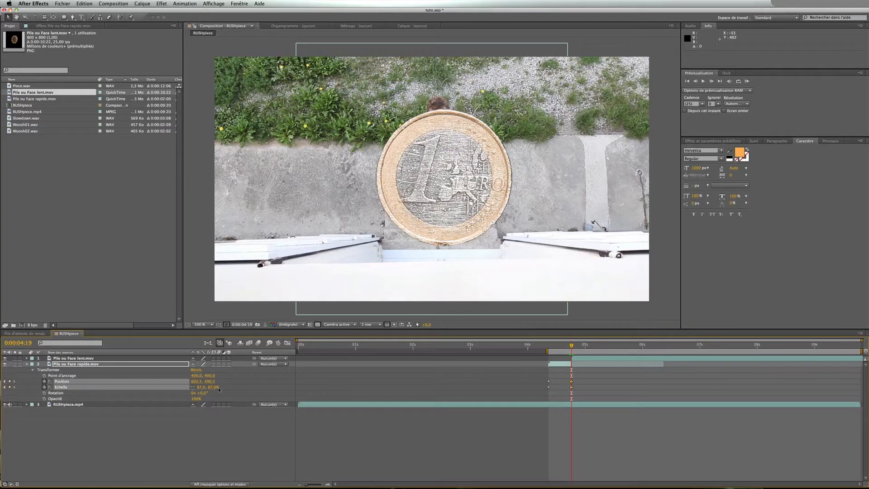
{"action": "key", "text": "super+c"}
{"action": "left_click", "coordinate": [591, 359]}
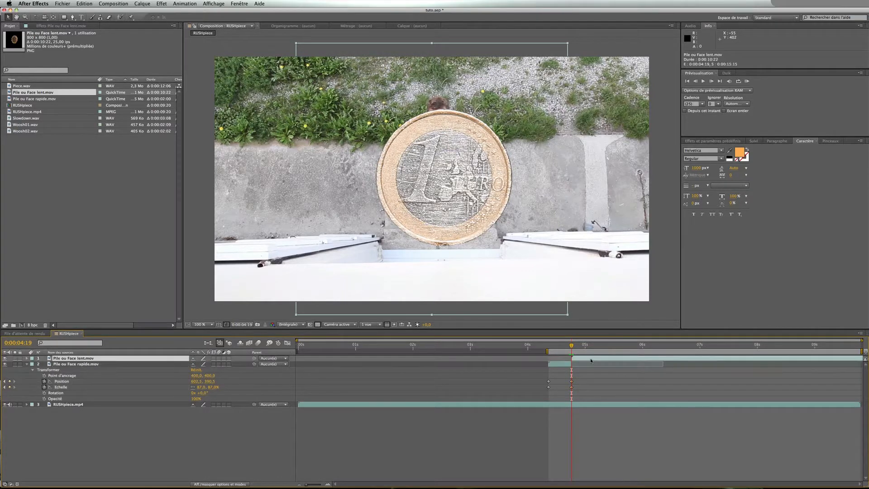
{"action": "key", "text": "super+v"}
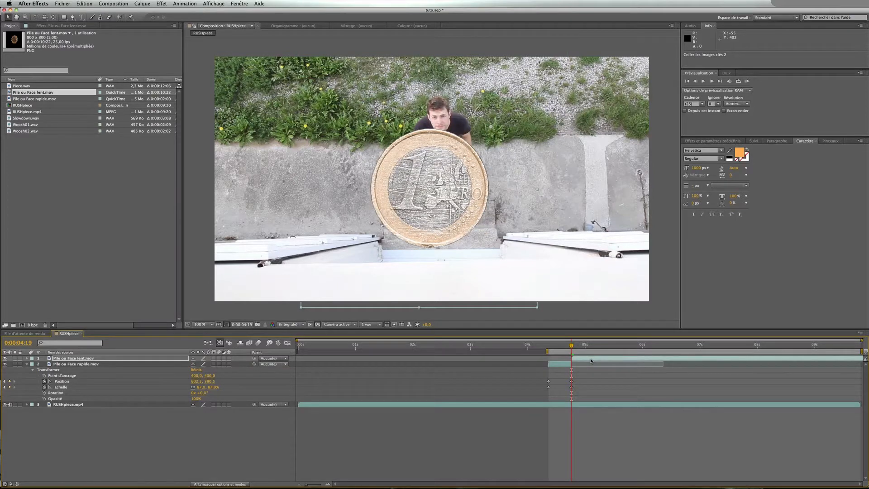
{"action": "key", "text": "u"}
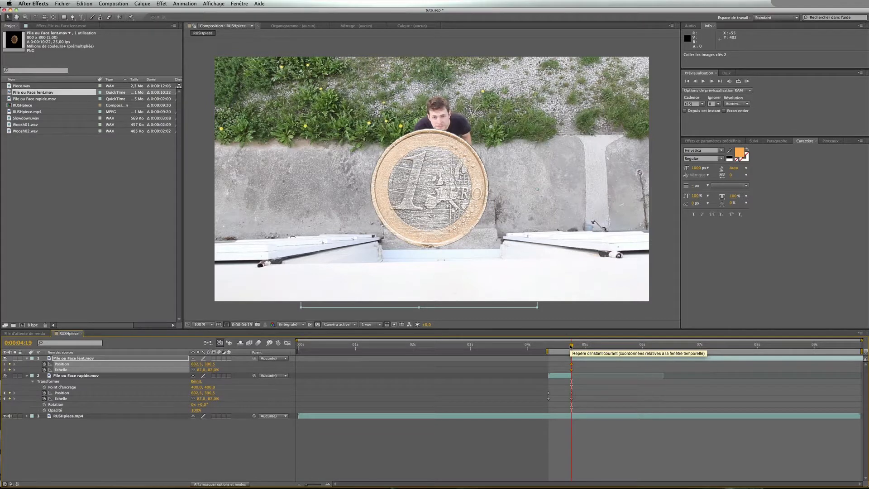
Step frame by frame around 0:00:04:19 to inspect the transition between the two coin layers
{"action": "key", "text": "Page_Up"}
{"action": "key", "text": "Page_Up"}
{"action": "key", "text": "Page_Up"}
{"action": "key", "text": "Page_Up"}
{"action": "key", "text": "Page_Up"}
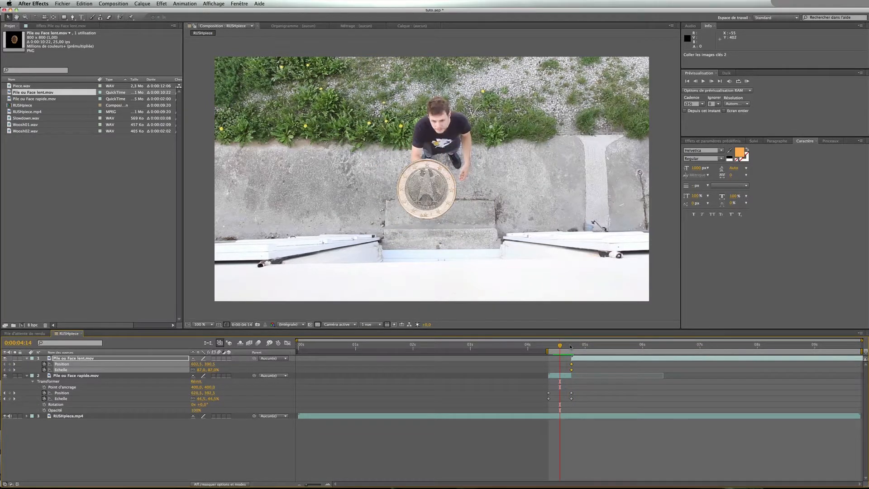
{"action": "key", "text": "Page_Up"}
{"action": "key", "text": "Page_Up"}
{"action": "key", "text": "Page_Up"}
{"action": "key", "text": "Page_Down"}
{"action": "key", "text": "Page_Down"}
{"action": "key", "text": "Page_Down"}
{"action": "key", "text": "Page_Down"}
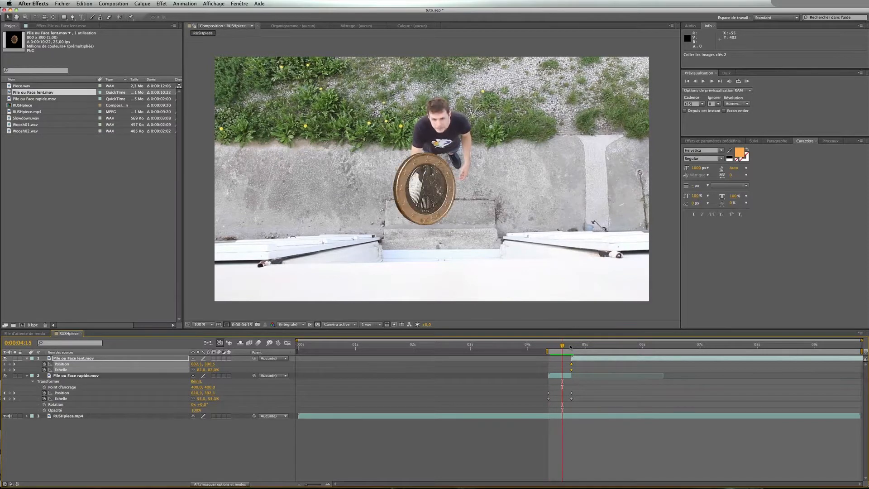
{"action": "key", "text": "Page_Down"}
{"action": "key", "text": "Page_Down"}
{"action": "key", "text": "Page_Down"}
{"action": "key", "text": "Page_Down"}
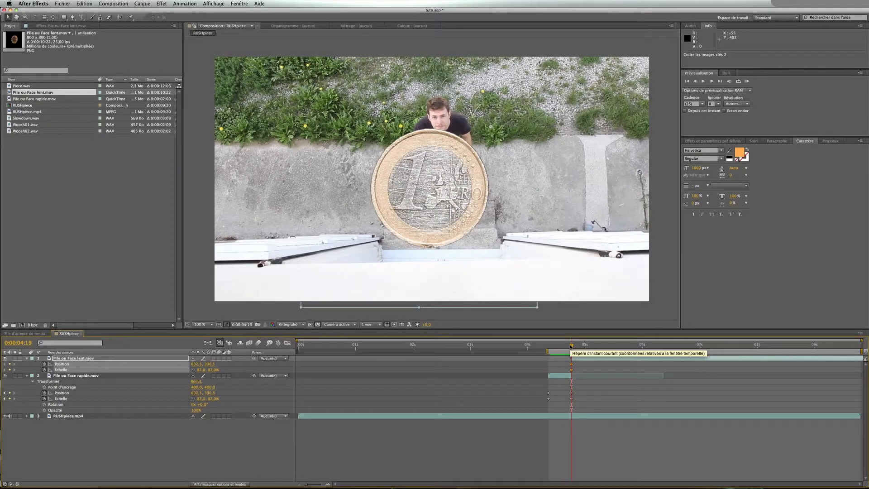
{"action": "left_click_drag", "start_coordinate": [572, 347], "coordinate": [570, 347]}
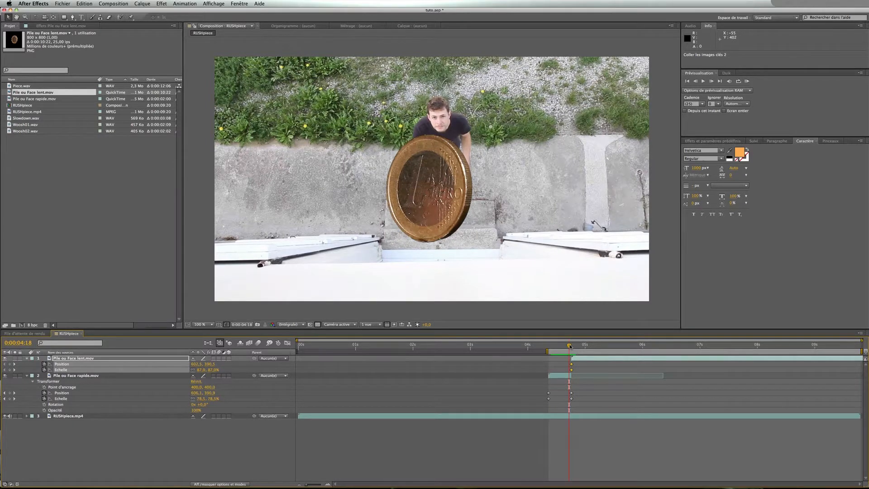
{"action": "left_click_drag", "start_coordinate": [570, 346], "coordinate": [572, 346]}
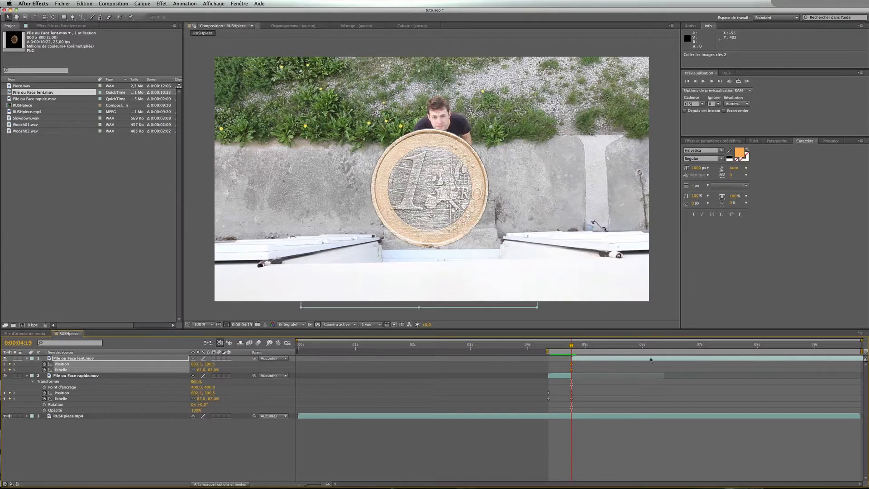
Slide the Pile ou Face lent.mov layer earlier to start at 0:00:00:04 and move its keyframes back to 0:00:04:19
{"action": "left_click_drag", "start_coordinate": [650, 360], "coordinate": [387, 360]}
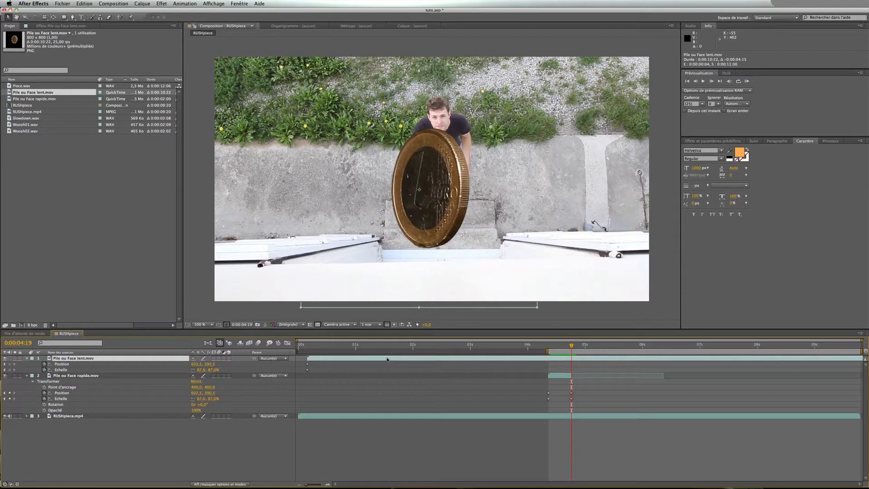
{"action": "left_click_drag", "start_coordinate": [312, 362], "coordinate": [365, 370]}
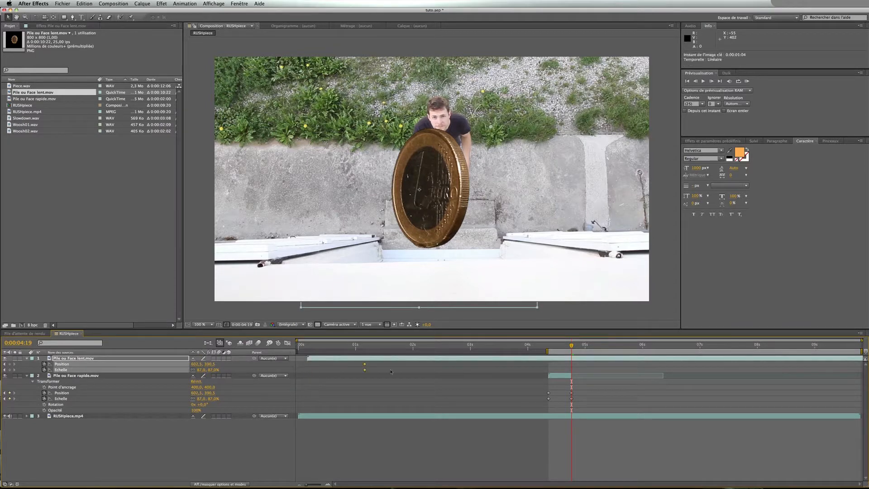
{"action": "left_click_drag", "start_coordinate": [547, 372], "coordinate": [582, 373]}
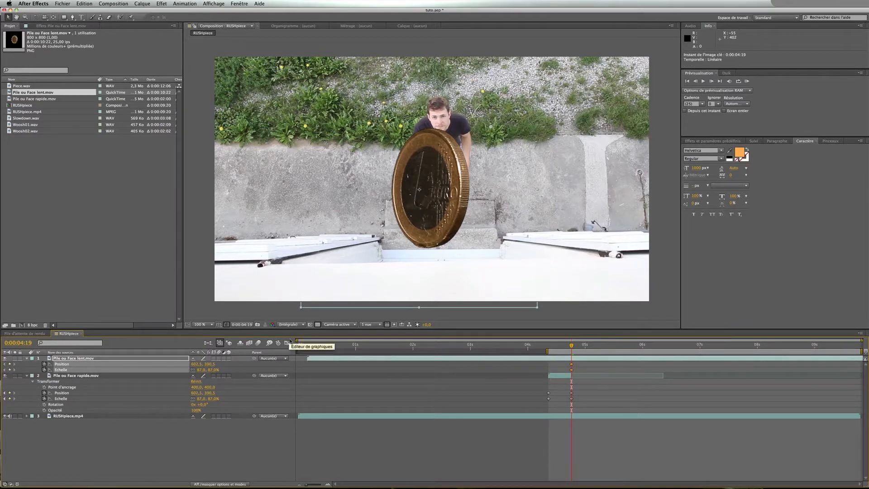
{"action": "left_click_drag", "start_coordinate": [309, 359], "coordinate": [572, 358]}
{"action": "key", "text": "Page_Up"}
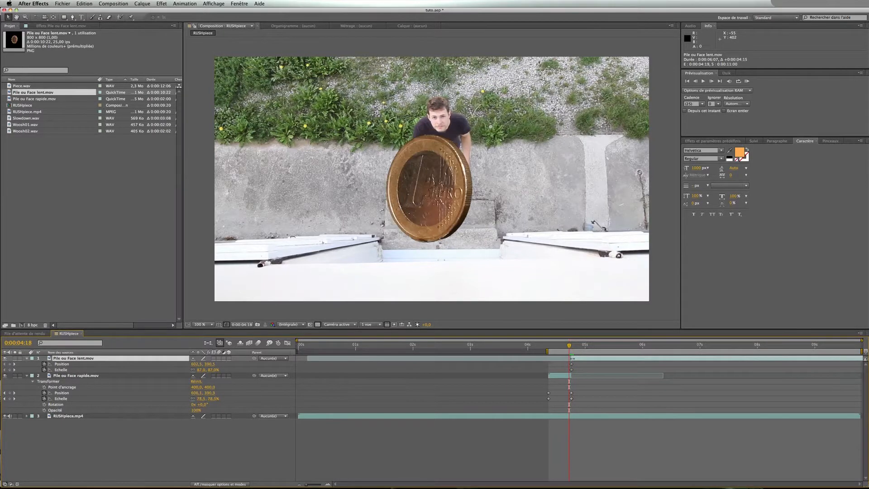
{"action": "key", "text": "Page_Down"}
{"action": "key", "text": "Page_Up"}
{"action": "key", "text": "Page_Down"}
{"action": "key", "text": "ctrl+z"}
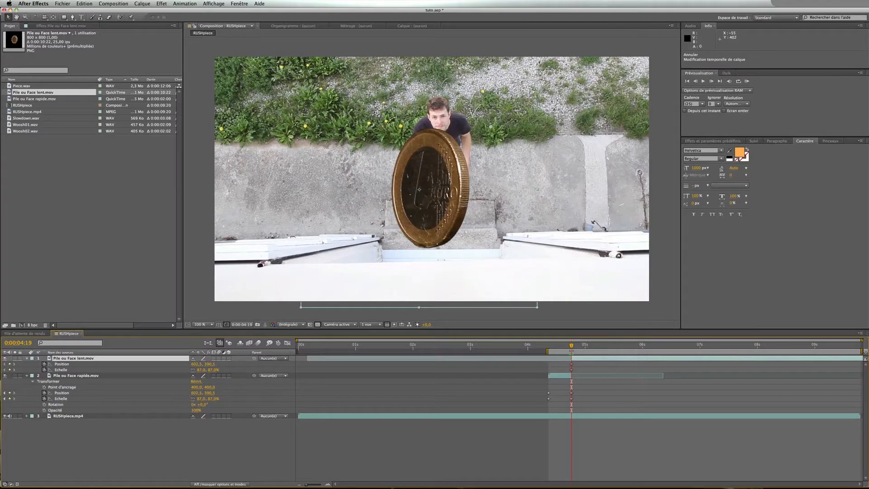
Trim the start of Pile ou Face lent.mov to 0:00:04:19, stepping one frame either side to check the cut
{"action": "mouse_move", "coordinate": [577, 361]}
{"action": "left_mouse_down"}
{"action": "mouse_move", "coordinate": [563, 373]}
{"action": "mouse_move", "coordinate": [572, 372]}
{"action": "mouse_move", "coordinate": [571, 359]}
{"action": "mouse_move", "coordinate": [572, 372]}
{"action": "left_mouse_up"}
{"action": "left_click", "coordinate": [568, 359]}
{"action": "left_click", "coordinate": [570, 359]}
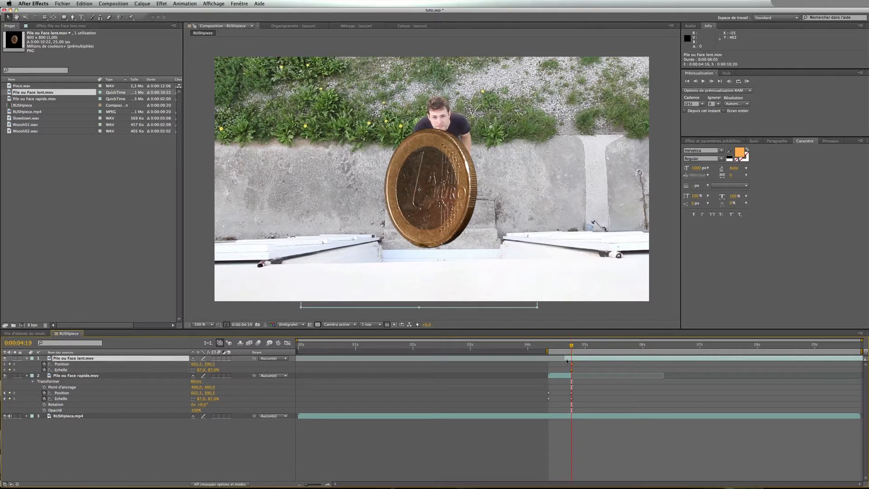
{"action": "key", "text": "Page_Up"}
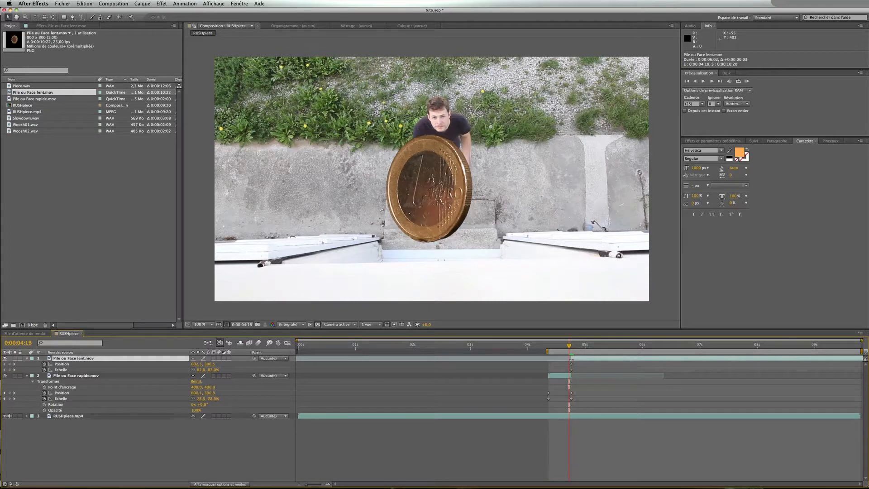
{"action": "key", "text": "Page_Down"}
{"action": "key", "text": "Page_Up"}
{"action": "key", "text": "Page_Down"}
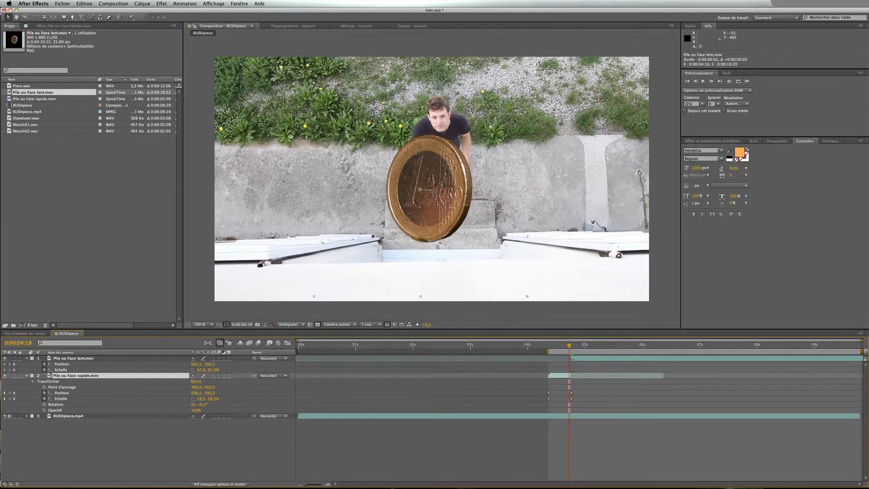
Preview the toss from 0:00:04:09 to review the handoff between the two coin layers
{"action": "left_click", "coordinate": [565, 346]}
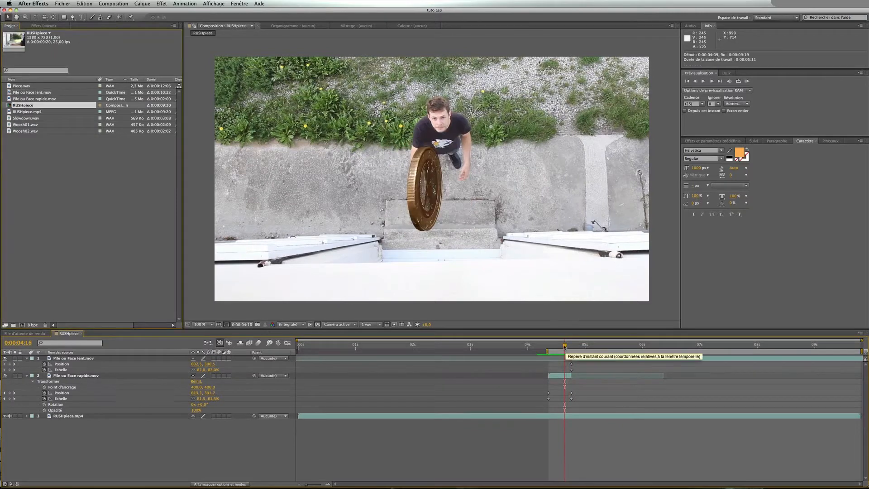
{"action": "left_click_drag", "start_coordinate": [565, 346], "coordinate": [548, 346]}
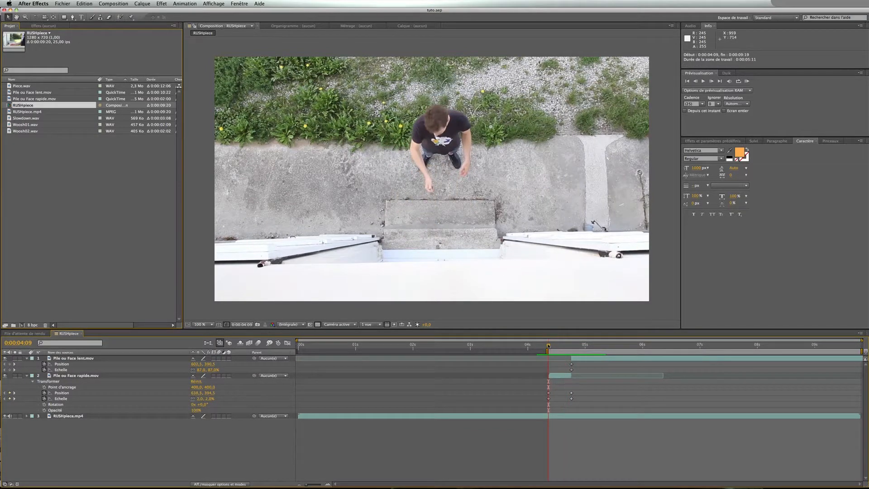
{"action": "key", "text": "space"}
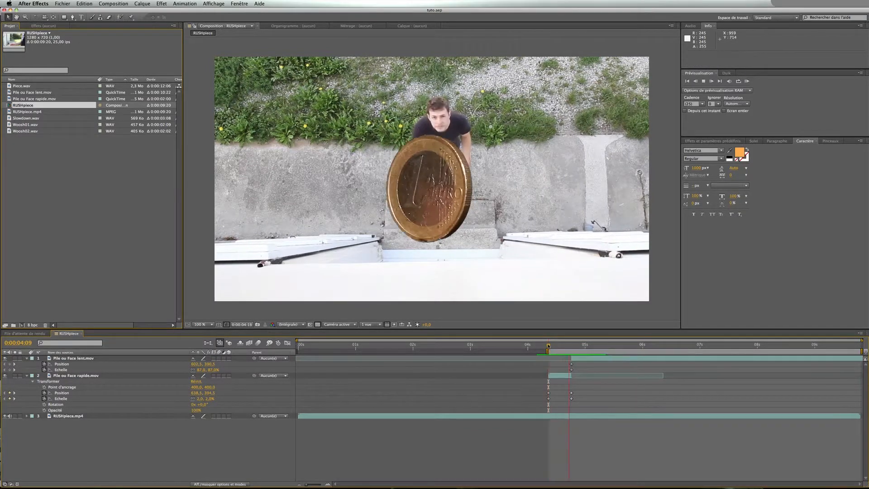
{"action": "left_click", "coordinate": [551, 346]}
{"action": "mouse_move", "coordinate": [551, 346]}
{"action": "left_mouse_down"}
{"action": "mouse_move", "coordinate": [570, 346]}
{"action": "mouse_move", "coordinate": [549, 346]}
{"action": "left_mouse_up"}
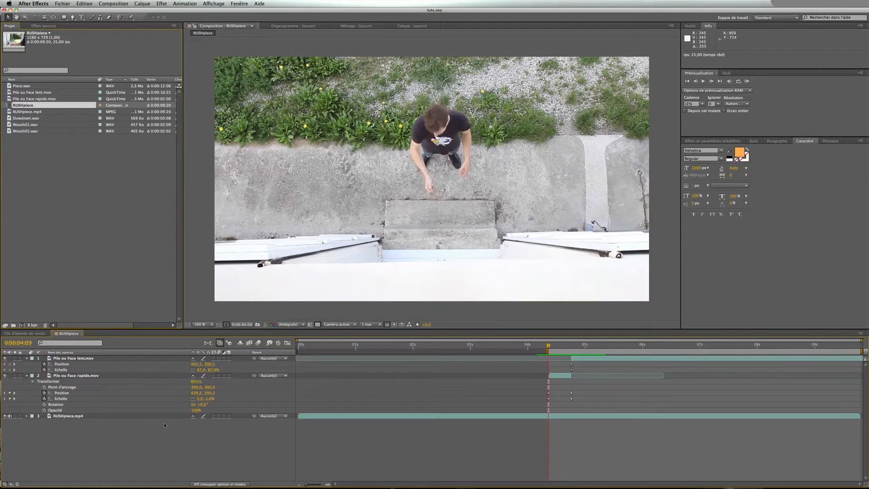
Apply Exponential Scale from the Keyframe Assistant to the rapide coin layer's Scale keyframes
{"action": "left_click", "coordinate": [67, 400]}
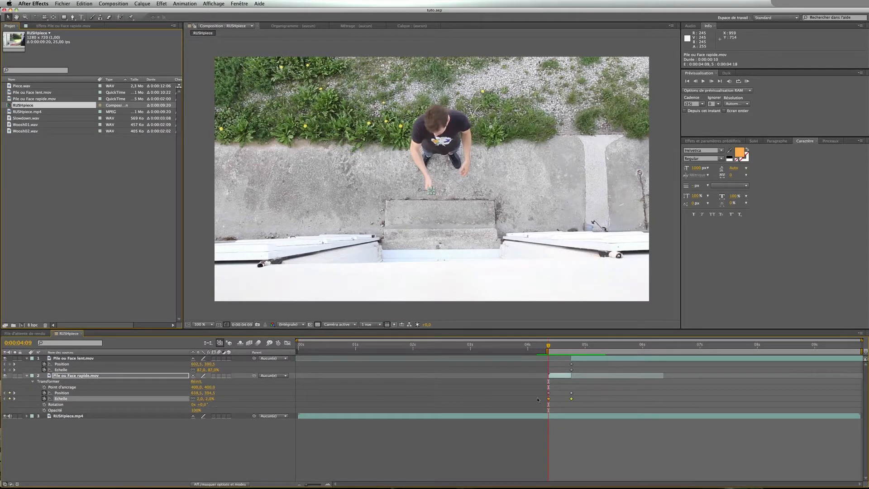
{"action": "left_click_drag", "start_coordinate": [540, 397], "coordinate": [576, 402]}
{"action": "right_click", "coordinate": [572, 400]}
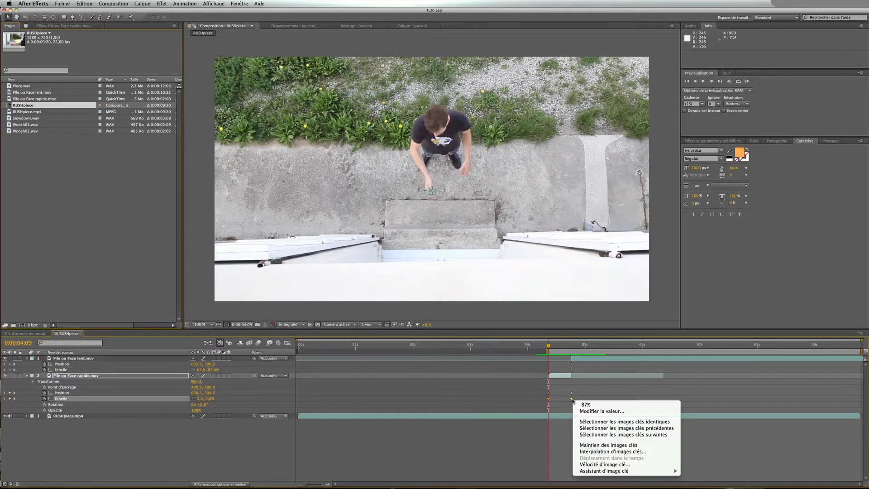
{"action": "mouse_move", "coordinate": [595, 473]}
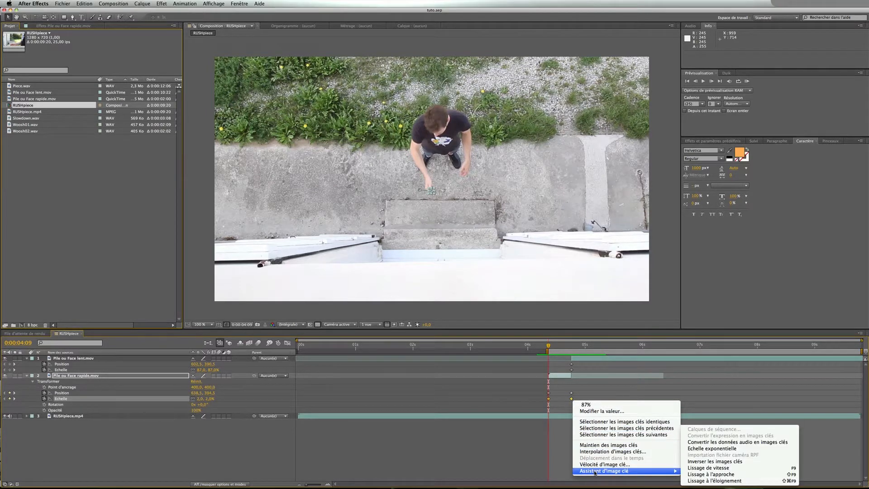
{"action": "left_click", "coordinate": [733, 449]}
Zoom the timeline around the coin keyframes and preview the toss with the new scale interpolation
{"action": "left_click", "coordinate": [328, 485]}
{"action": "left_click", "coordinate": [328, 485]}
{"action": "left_click", "coordinate": [328, 485]}
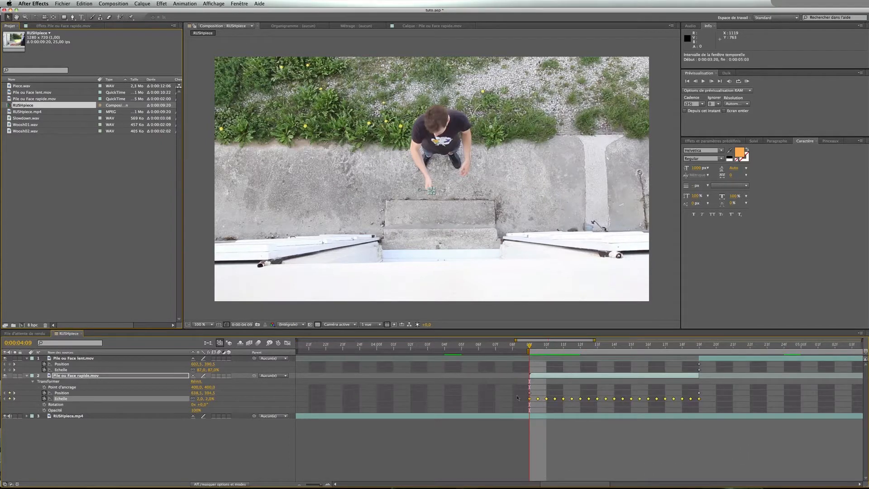
{"action": "left_click", "coordinate": [542, 347]}
{"action": "left_click", "coordinate": [498, 436]}
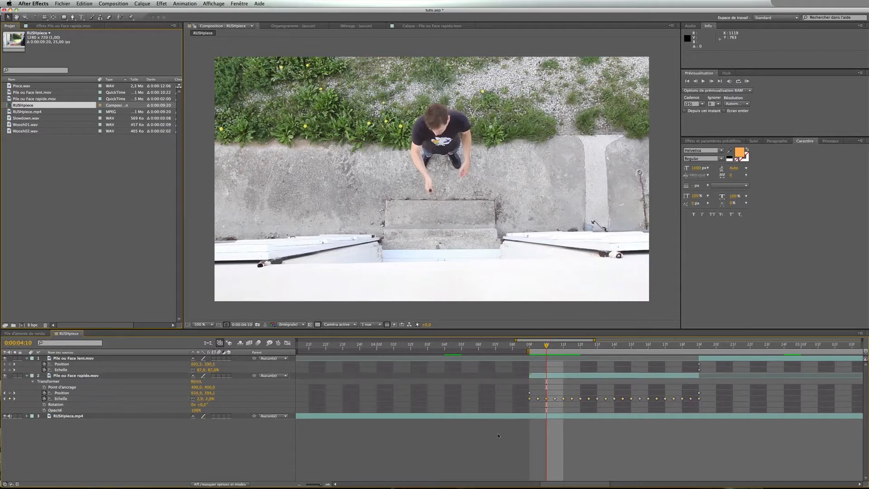
{"action": "left_click_drag", "start_coordinate": [547, 349], "coordinate": [700, 350]}
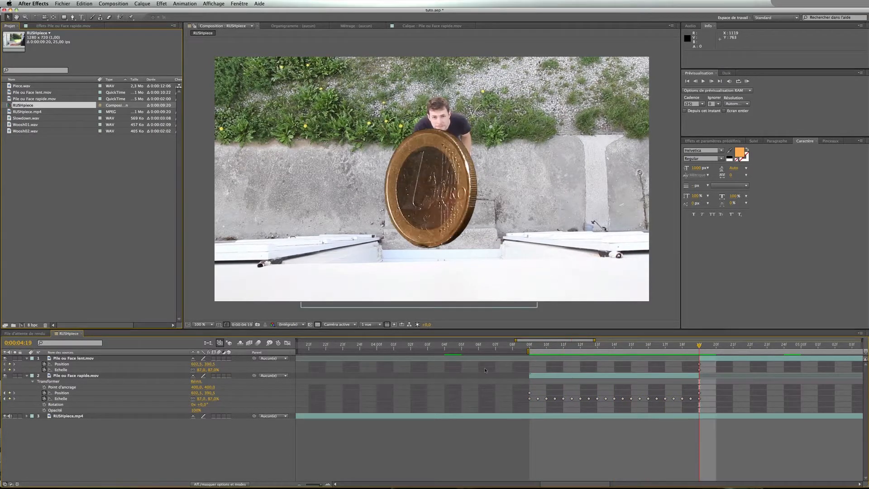
{"action": "left_click", "coordinate": [300, 486]}
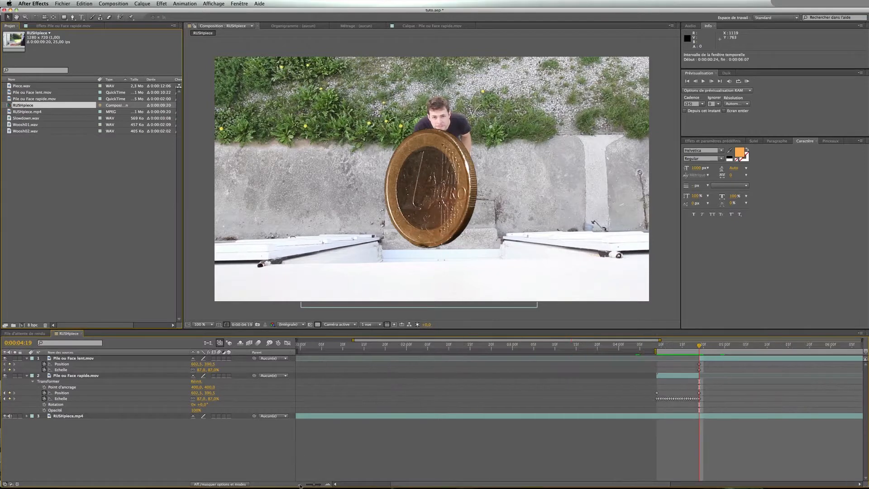
{"action": "scroll", "coordinate": [590, 376], "scroll_direction": "right", "scroll_amount": 8}
{"action": "scroll", "coordinate": [591, 375], "scroll_direction": "left", "scroll_amount": 6}
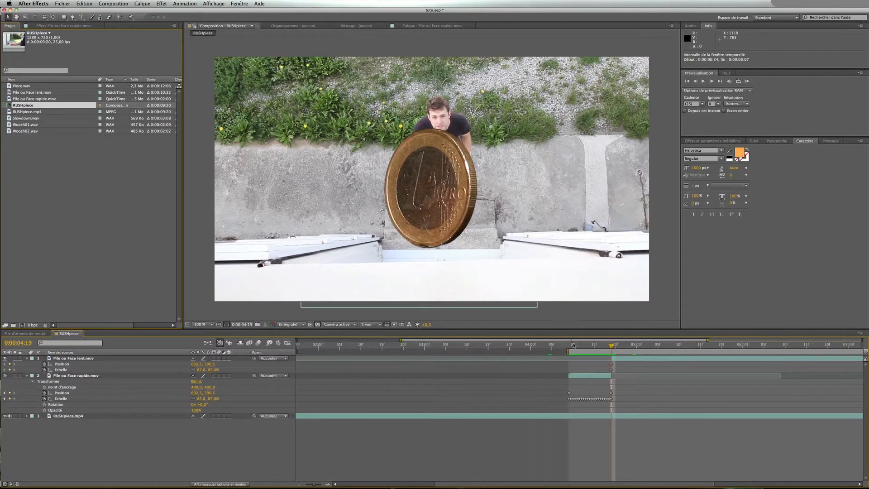
{"action": "key", "text": "space"}
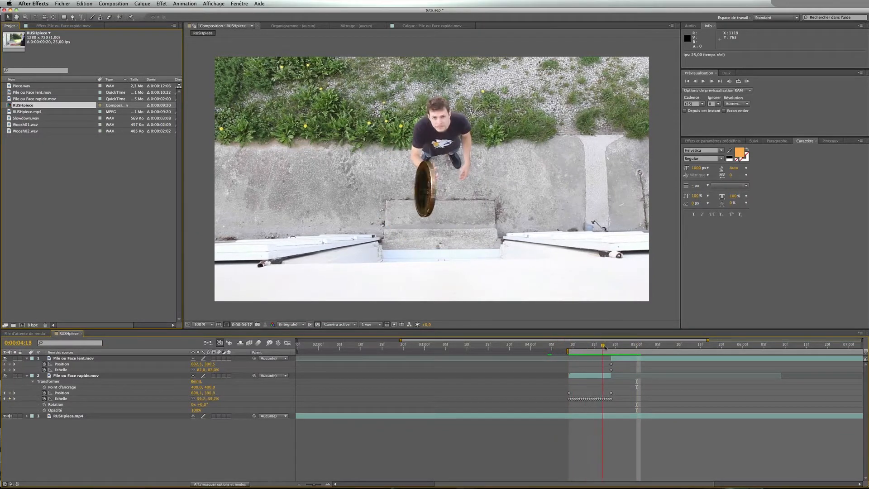
{"action": "key", "text": "space"}
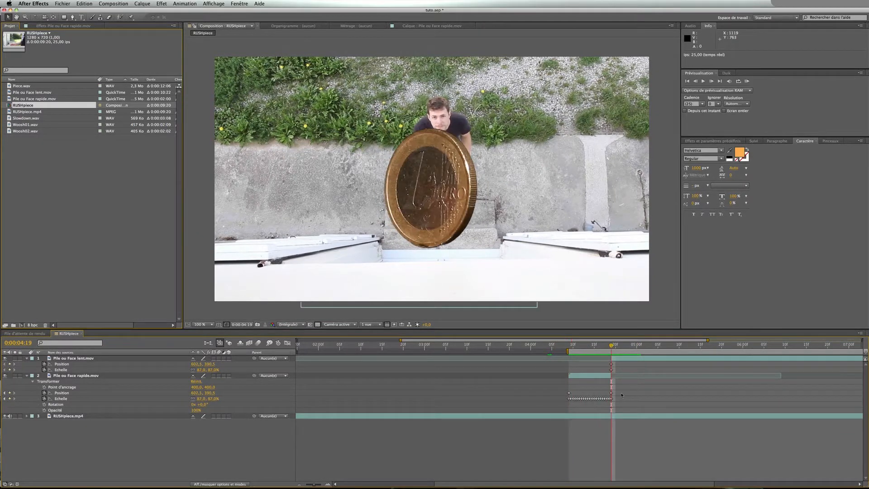
Extend the rapide layer's end to 0:00:05:00 and stretch its Position and Scale keyframes to end there
{"action": "left_click", "coordinate": [610, 376]}
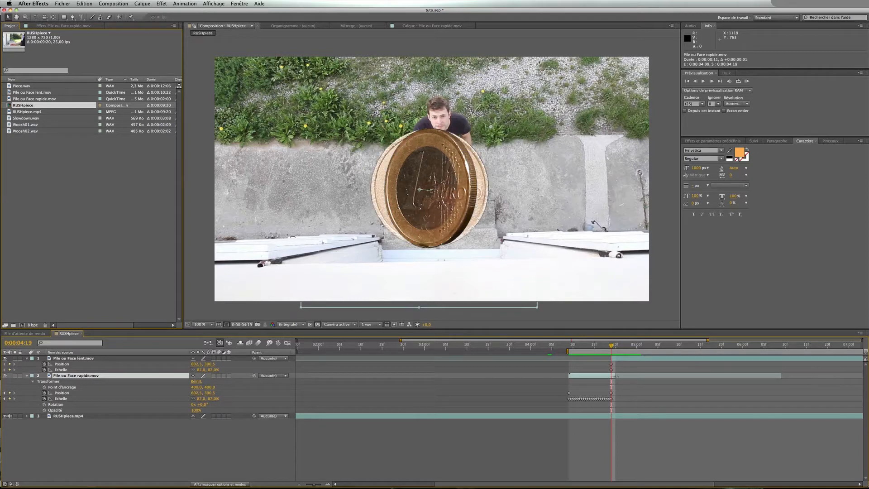
{"action": "left_click_drag", "start_coordinate": [620, 375], "coordinate": [636, 377]}
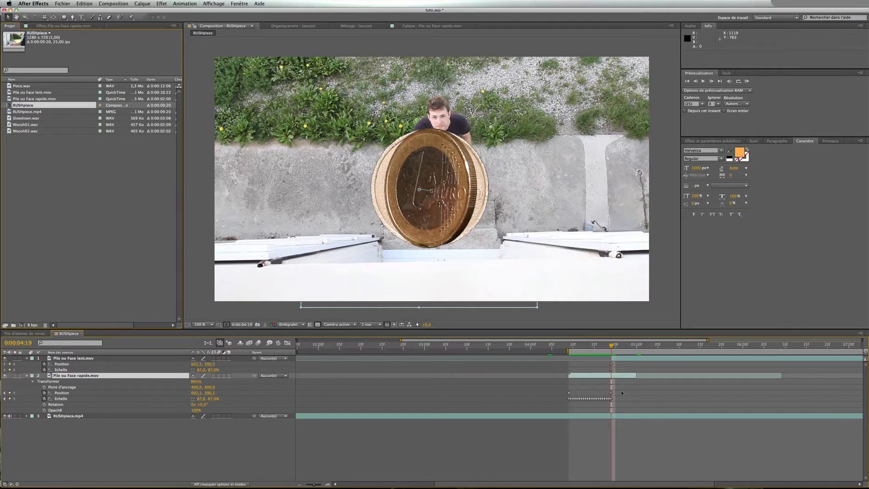
{"action": "left_click_drag", "start_coordinate": [623, 391], "coordinate": [564, 402]}
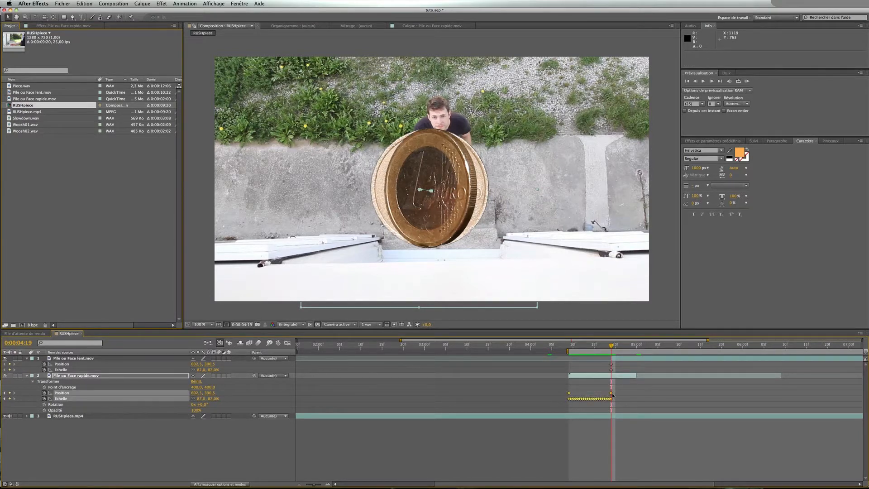
{"action": "left_click_drag", "start_coordinate": [612, 397], "coordinate": [637, 395]}
Move the Pile ou Face lent.mov layer later so it begins at 0:00:05:00
{"action": "left_click", "coordinate": [633, 348]}
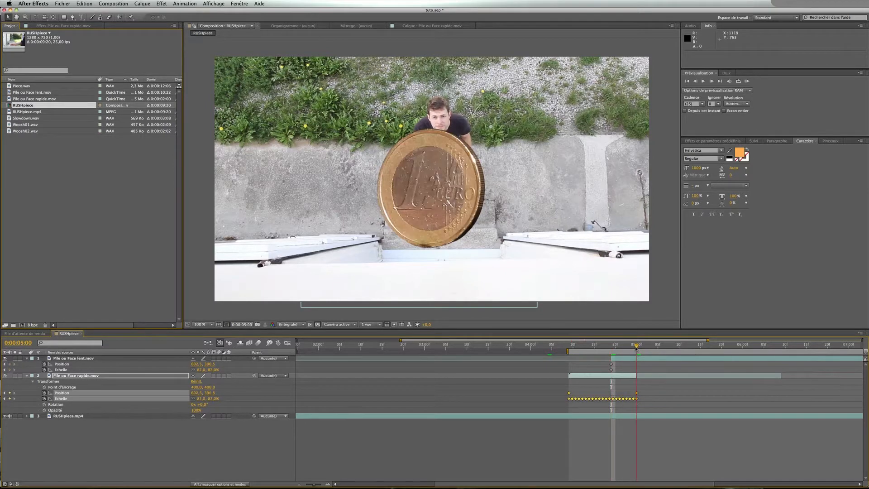
{"action": "left_click_drag", "start_coordinate": [633, 348], "coordinate": [619, 348]}
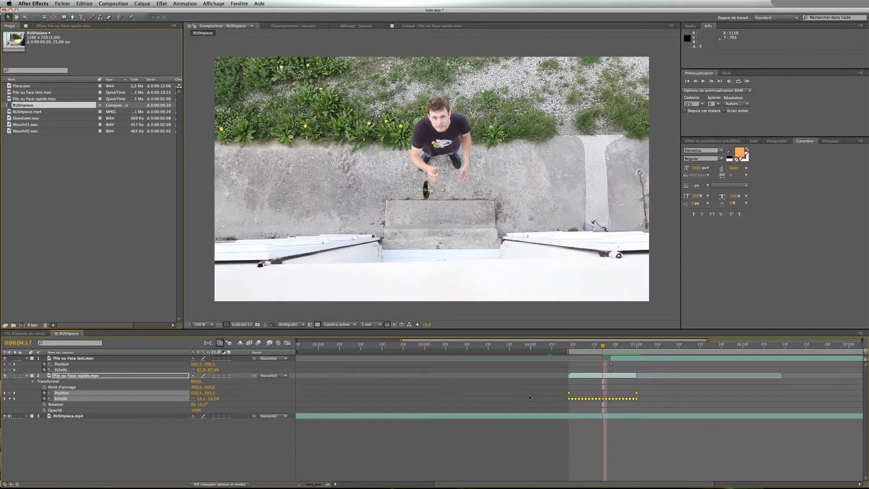
{"action": "left_click_drag", "start_coordinate": [618, 359], "coordinate": [642, 361]}
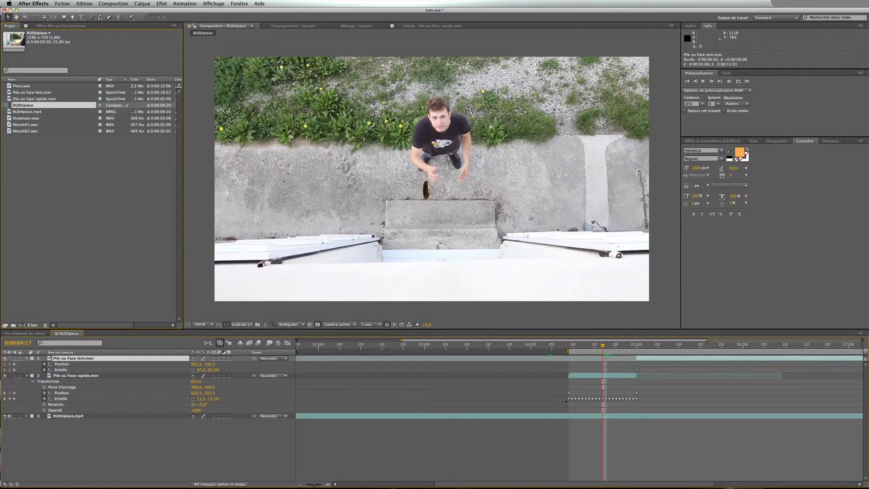
Replay the toss from 0:00:04:09 several times to review the coin handoff
{"action": "left_click", "coordinate": [570, 347]}
{"action": "key", "text": "space"}
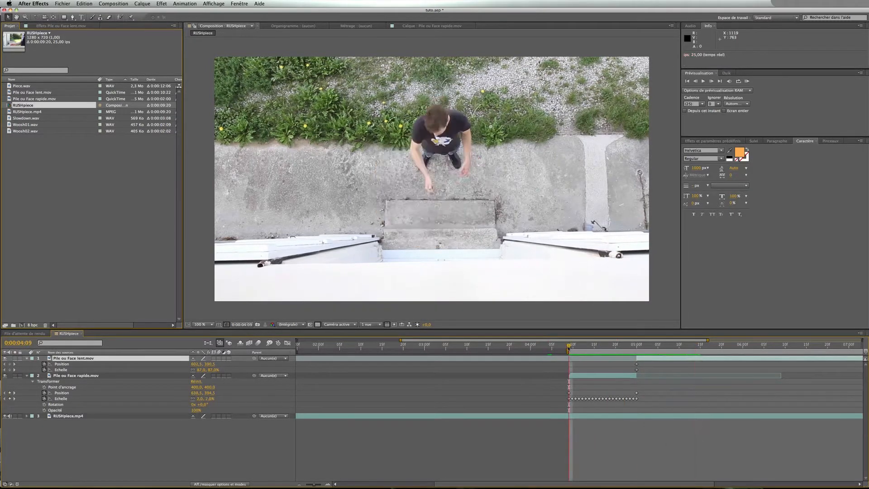
{"action": "key", "text": "space"}
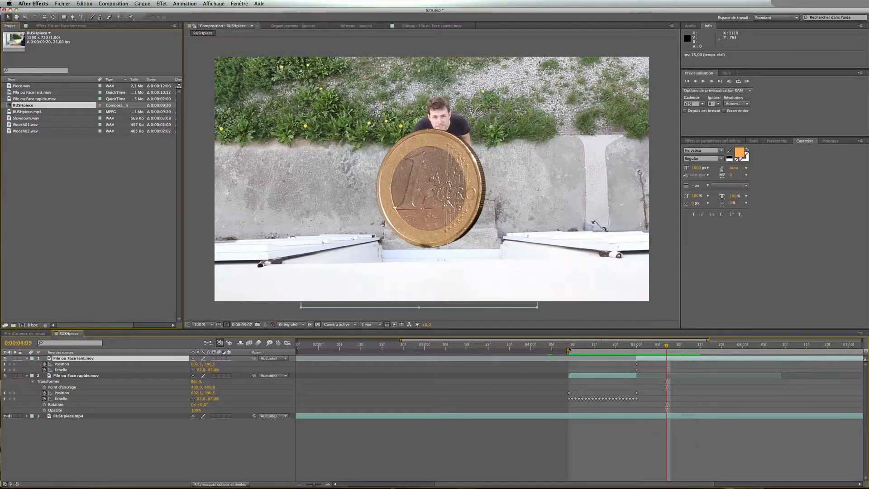
{"action": "left_click", "coordinate": [570, 348]}
{"action": "key", "text": "space"}
{"action": "key", "text": "space"}
{"action": "left_click", "coordinate": [570, 348]}
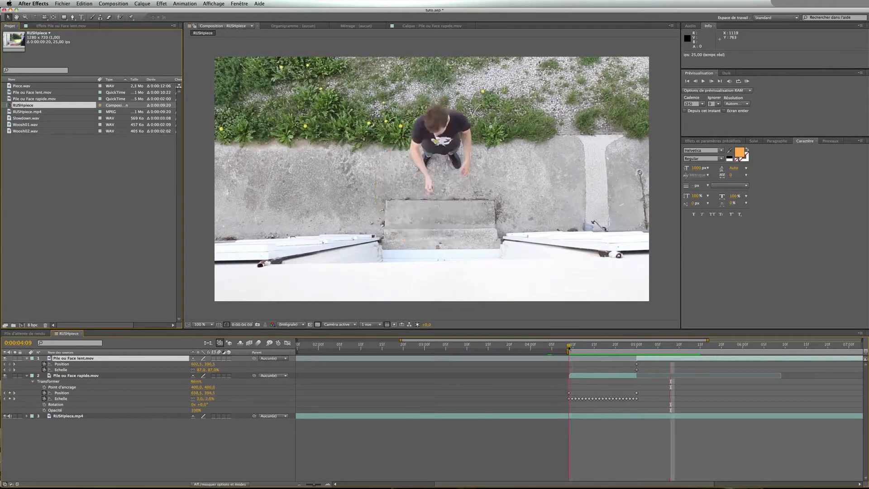
{"action": "key", "text": "space"}
{"action": "key", "text": "space"}
{"action": "left_click", "coordinate": [591, 347]}
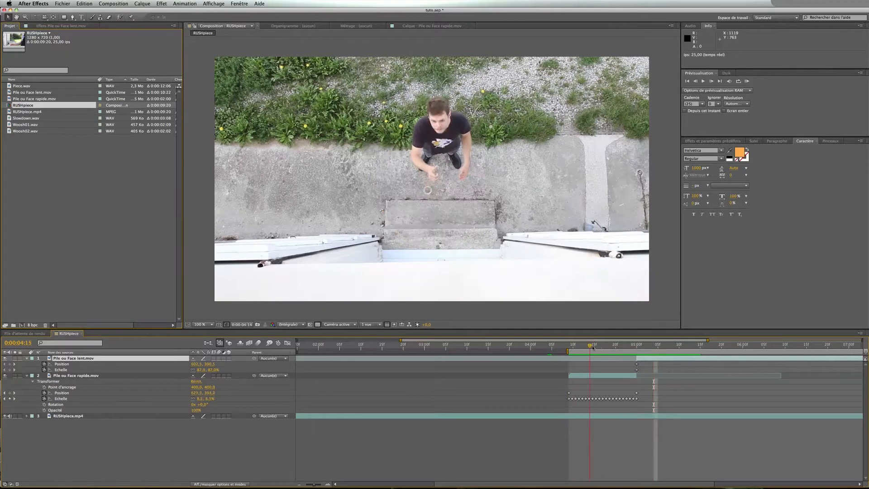
Slide the rapide layer three frames earlier at 0:00:05:00, toggling the lent layer's visibility to compare the coins
{"action": "left_click_drag", "start_coordinate": [593, 347], "coordinate": [637, 348]}
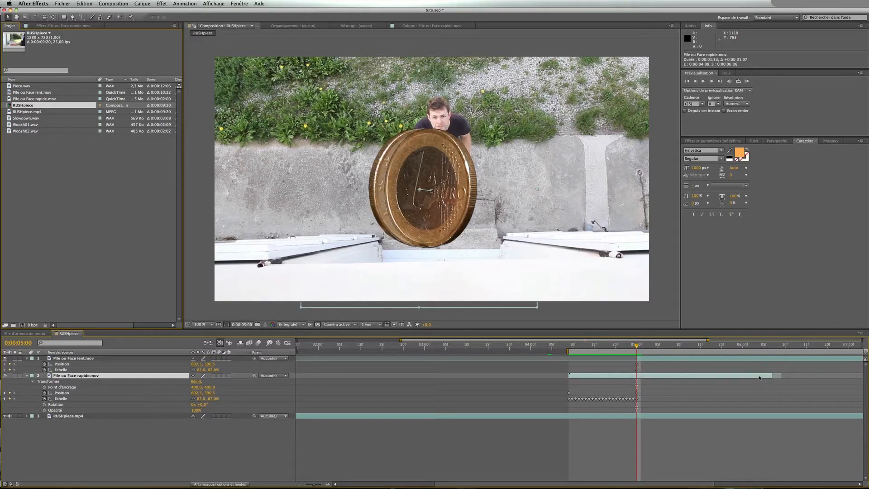
{"action": "left_click_drag", "start_coordinate": [755, 376], "coordinate": [752, 377]}
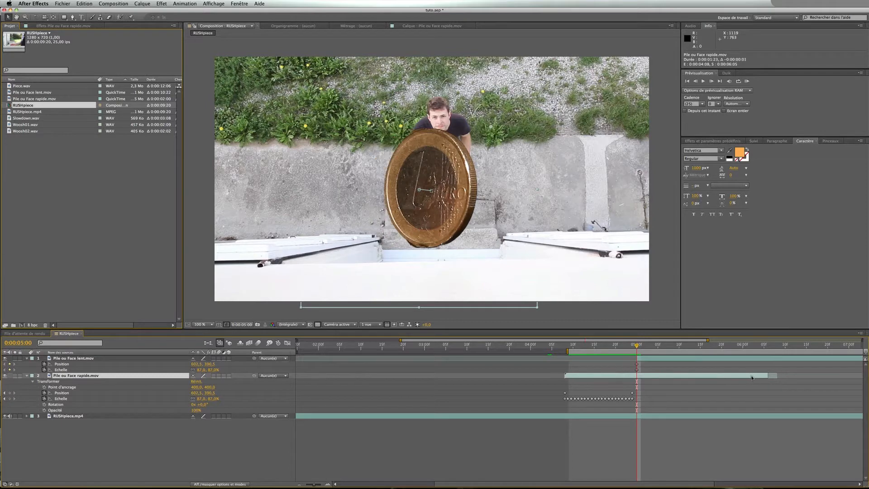
{"action": "left_click", "coordinate": [5, 358]}
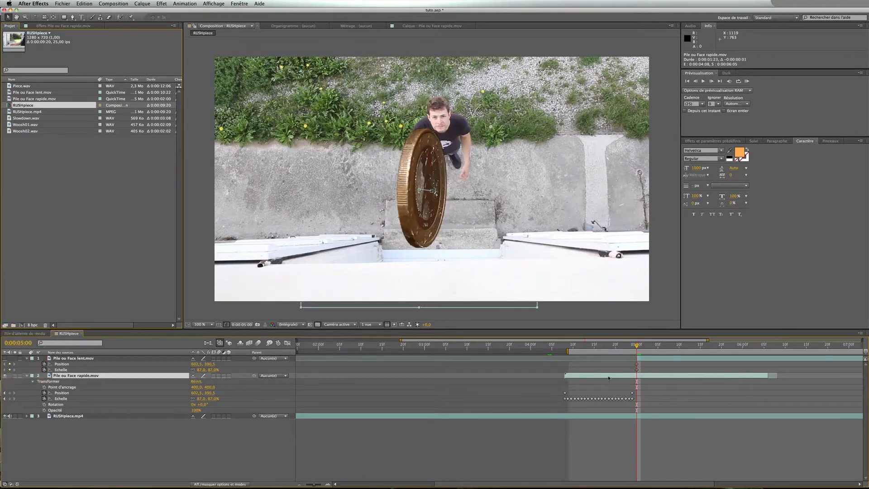
{"action": "left_click_drag", "start_coordinate": [609, 378], "coordinate": [601, 378]}
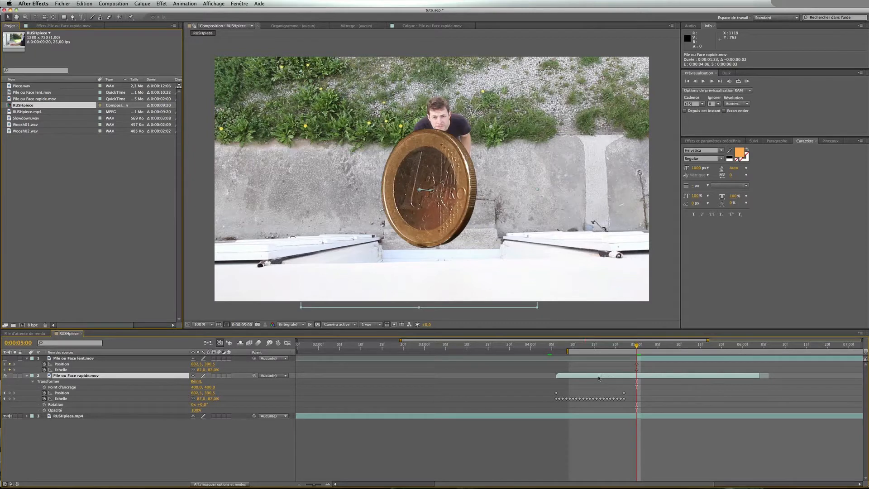
{"action": "left_click", "coordinate": [4, 359]}
{"action": "left_click", "coordinate": [5, 359]}
Shift the rapide layer's Position and Scale keyframes back to span 0:00:04:09 to 0:00:05:00 and preview
{"action": "left_click", "coordinate": [569, 348]}
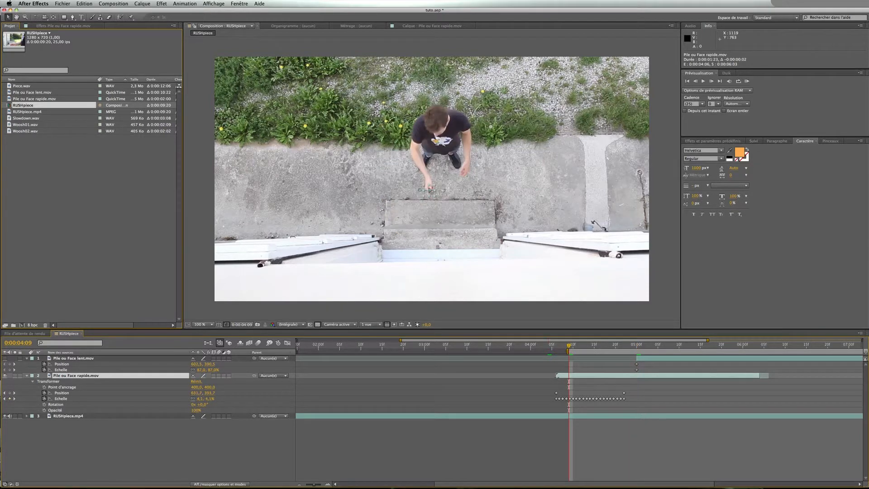
{"action": "left_click_drag", "start_coordinate": [556, 375], "coordinate": [636, 400]}
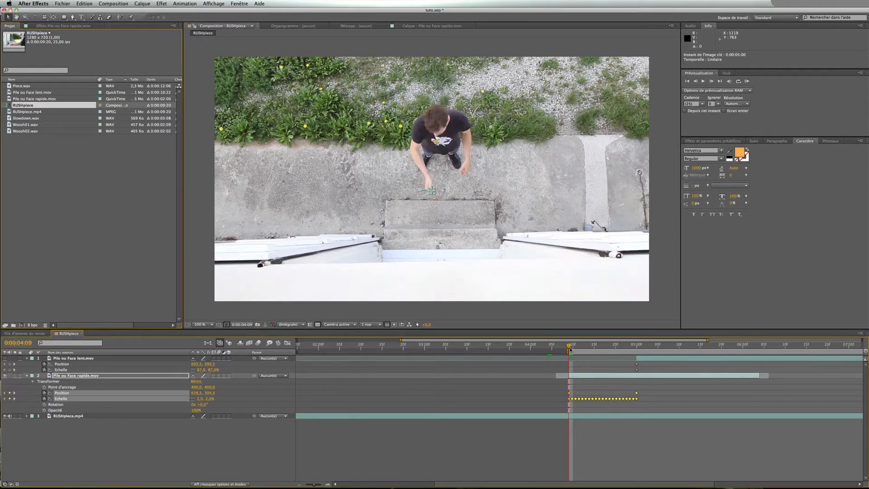
{"action": "key", "text": "space"}
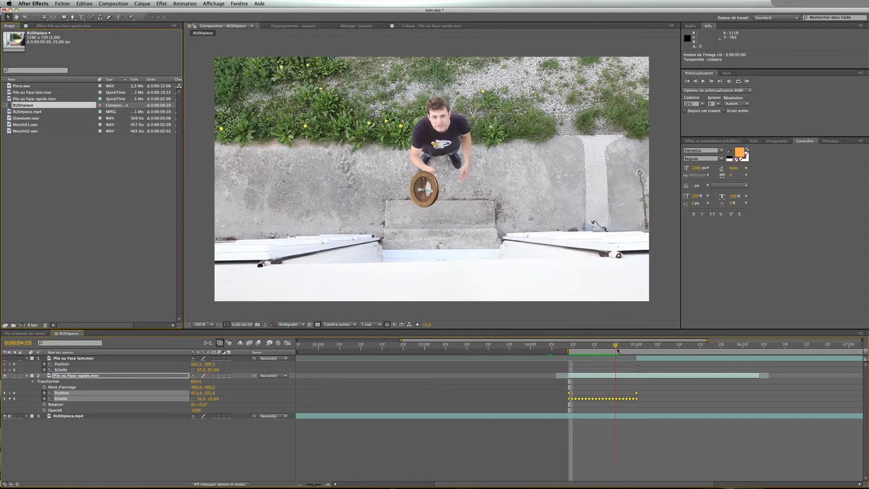
Trim the rapide layer's out point to 0:00:05:00, toggling the lent layer's visibility to check the cut
{"action": "left_click", "coordinate": [637, 376]}
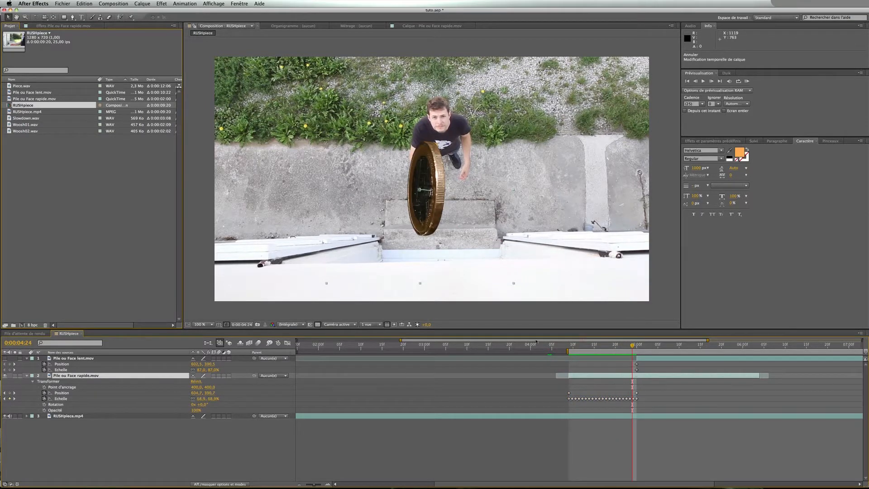
{"action": "left_click", "coordinate": [5, 359]}
{"action": "key", "text": "Page_Down"}
{"action": "left_click_drag", "start_coordinate": [760, 376], "coordinate": [636, 376]}
{"action": "left_click", "coordinate": [5, 358]}
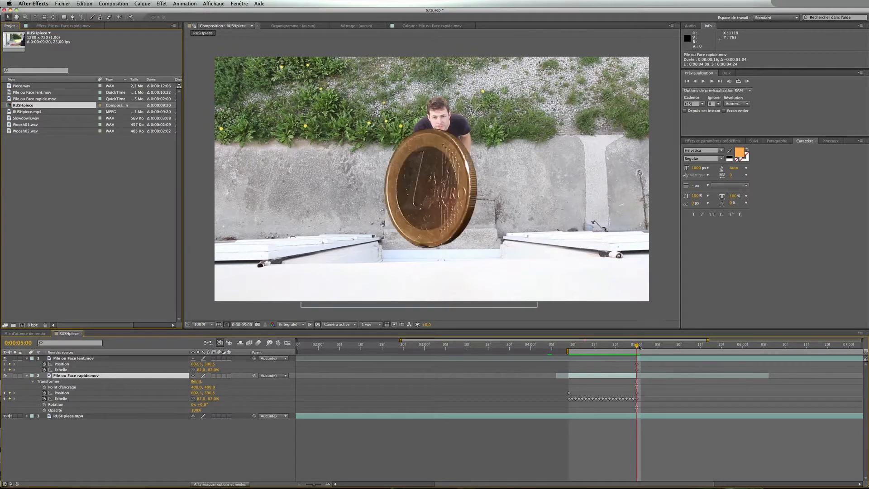
Replay and step through the coin handoff between 0:00:04:09 and 0:00:05:00
{"action": "left_click_drag", "start_coordinate": [636, 347], "coordinate": [569, 351]}
{"action": "key", "text": "space"}
{"action": "key", "text": "space"}
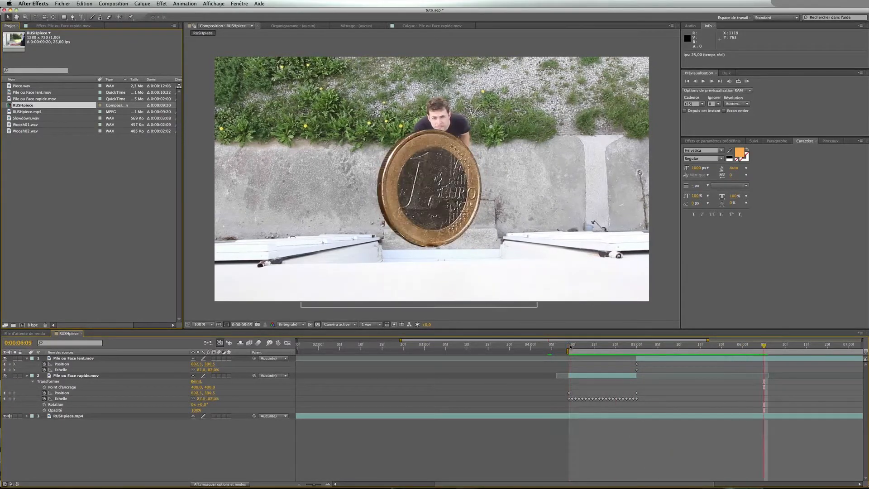
{"action": "left_click_drag", "start_coordinate": [570, 346], "coordinate": [631, 348]}
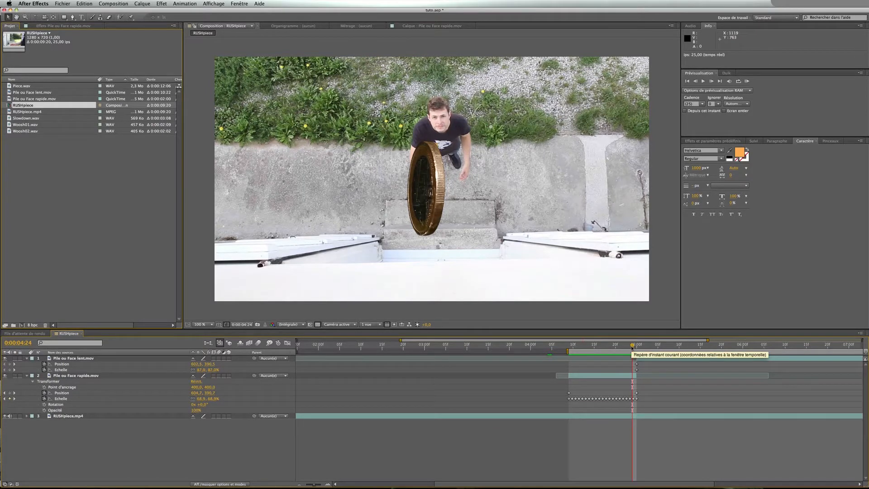
{"action": "key", "text": "Page_Down"}
{"action": "key", "text": "Page_Up"}
{"action": "key", "text": "Page_Down"}
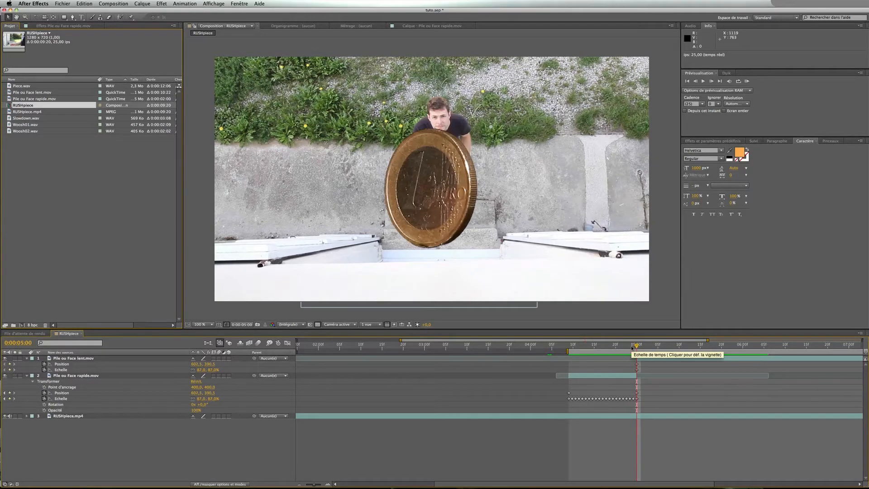
{"action": "key", "text": "space"}
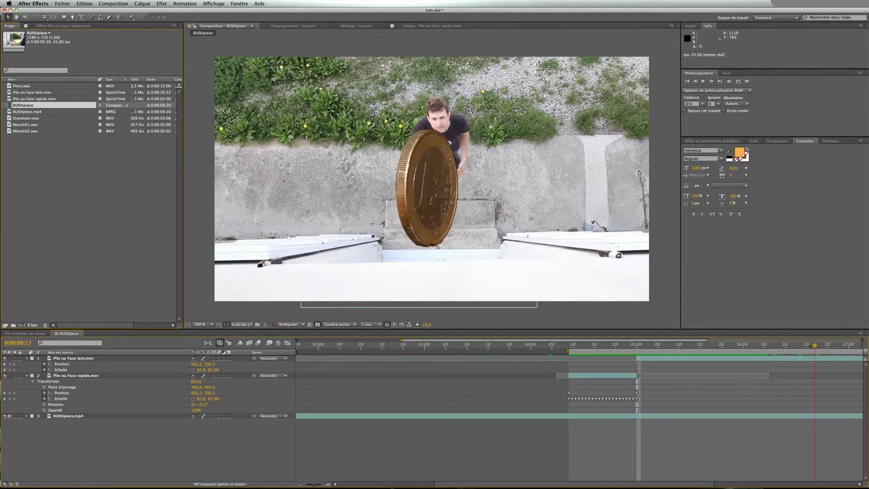
{"action": "left_click_drag", "start_coordinate": [632, 345], "coordinate": [570, 346]}
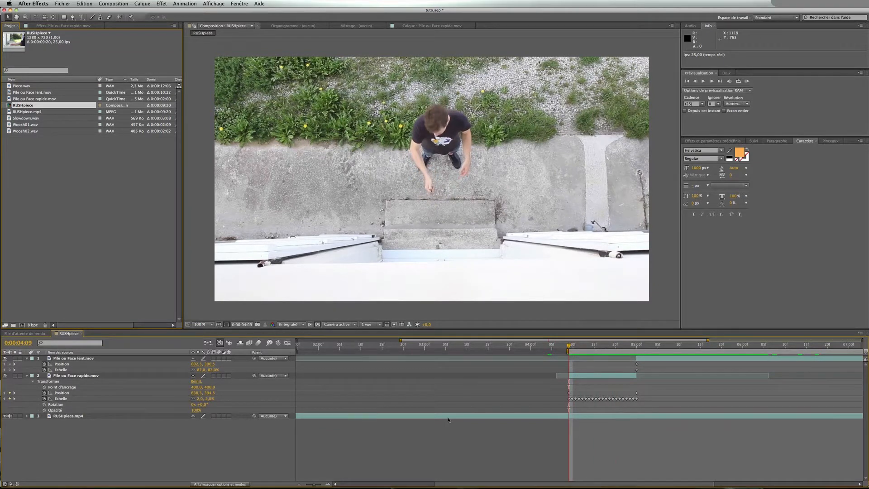
Set the lent layer's Scale to 100% at 0:00:05:18
{"action": "scroll", "coordinate": [447, 417], "scroll_direction": "right", "scroll_amount": 5}
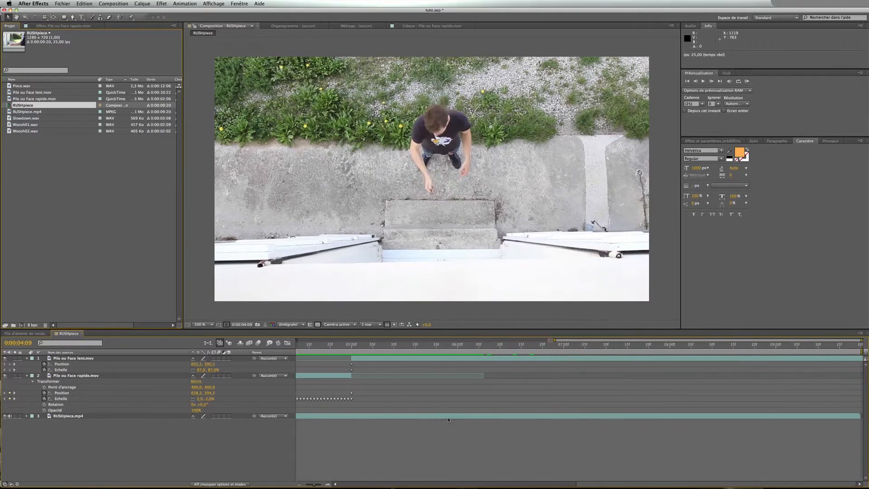
{"action": "left_click", "coordinate": [299, 484]}
{"action": "left_click_drag", "start_coordinate": [476, 345], "coordinate": [653, 350]}
{"action": "left_click", "coordinate": [654, 347]}
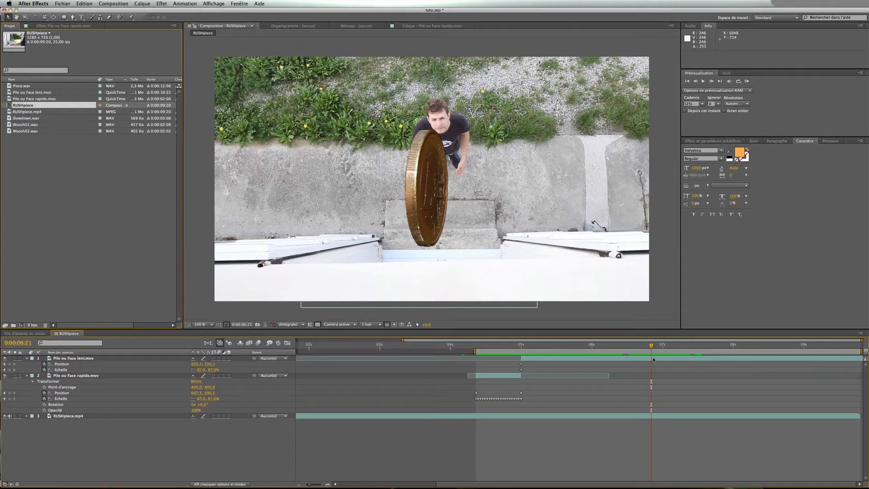
{"action": "left_click", "coordinate": [25, 343]}
{"action": "left_click", "coordinate": [587, 348]}
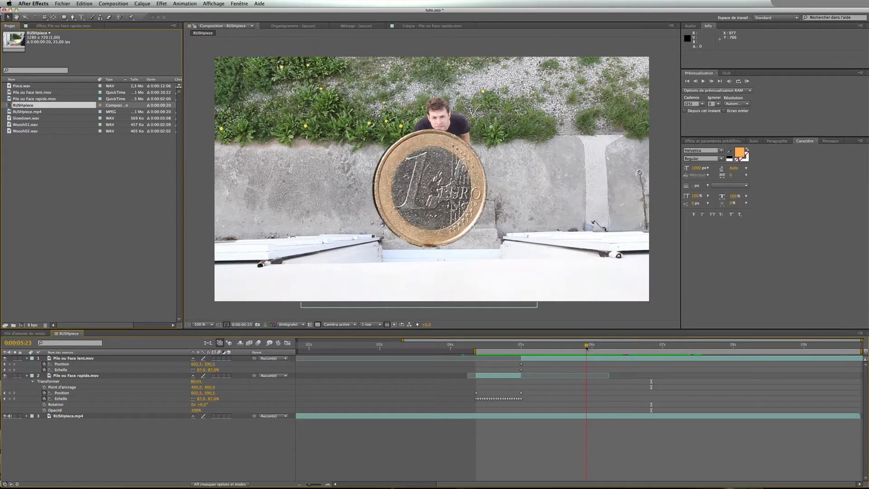
{"action": "left_click_drag", "start_coordinate": [587, 347], "coordinate": [576, 349]}
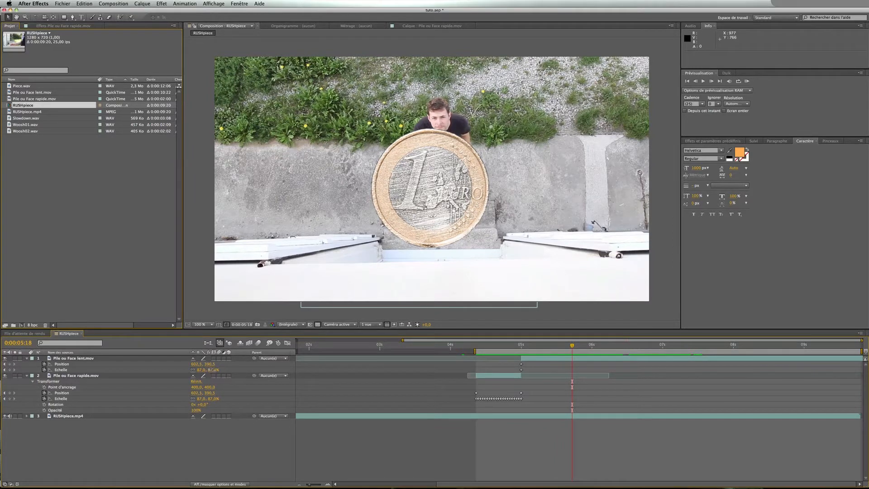
{"action": "left_click", "coordinate": [213, 370]}
{"action": "type", "text": "100"}
{"action": "key", "text": "Return"}
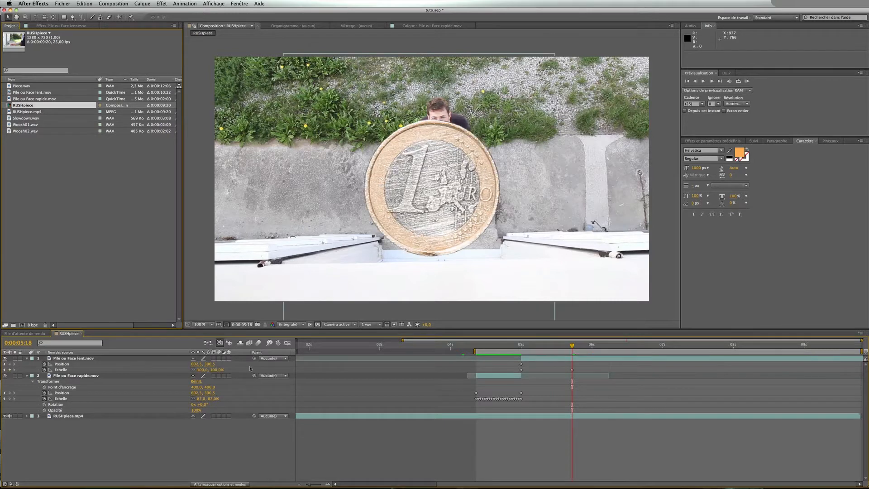
Replay the lent coin growing toward the viewer across the new Scale keyframe
{"action": "left_click_drag", "start_coordinate": [572, 346], "coordinate": [508, 348]}
{"action": "key", "text": "space"}
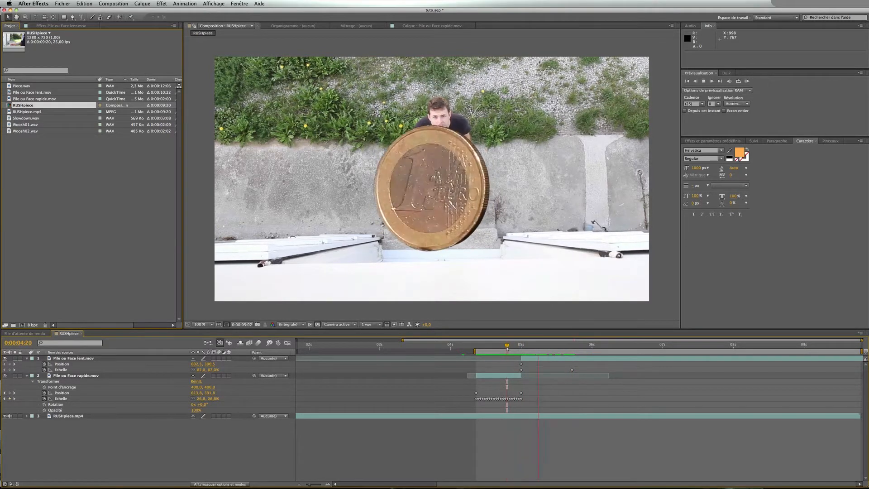
{"action": "key", "text": "space"}
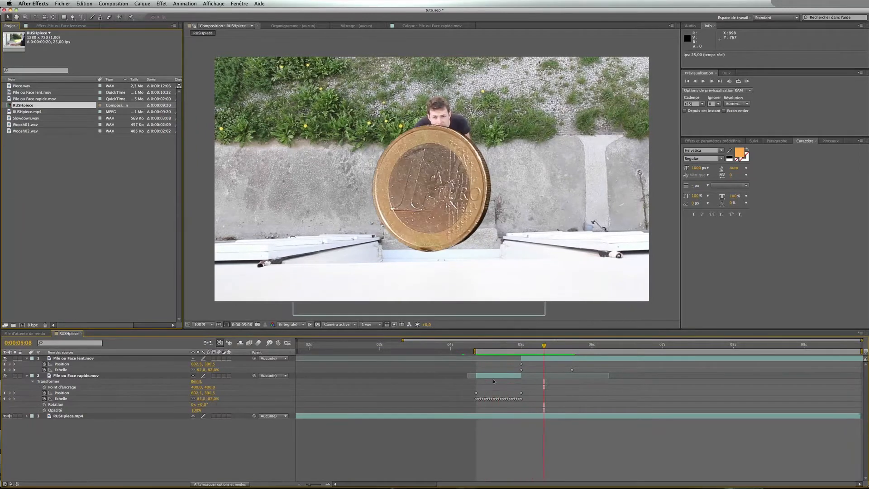
{"action": "left_click", "coordinate": [487, 345]}
{"action": "key", "text": "space"}
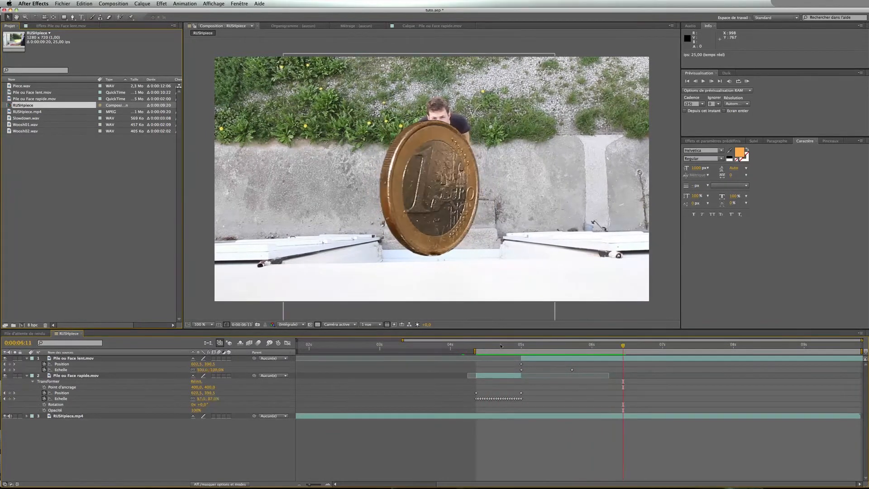
{"action": "left_click", "coordinate": [538, 345]}
{"action": "left_click_drag", "start_coordinate": [539, 346], "coordinate": [654, 347]}
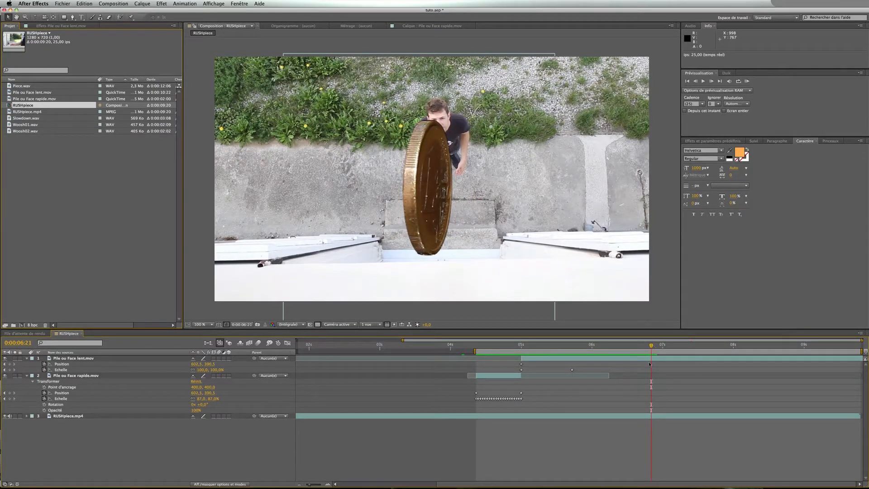
Lower the lent layer's Scale slightly at 0:00:06:21 and preview the toss
{"action": "left_click", "coordinate": [649, 360]}
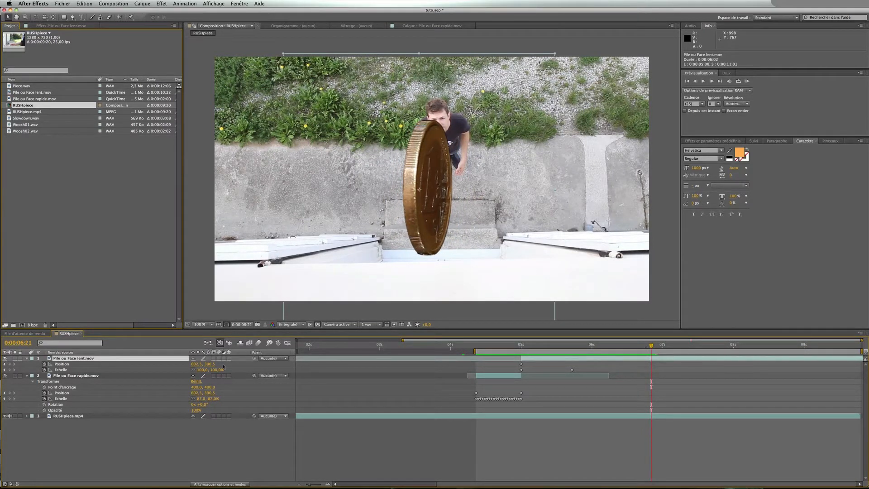
{"action": "left_click_drag", "start_coordinate": [217, 370], "coordinate": [214, 370]}
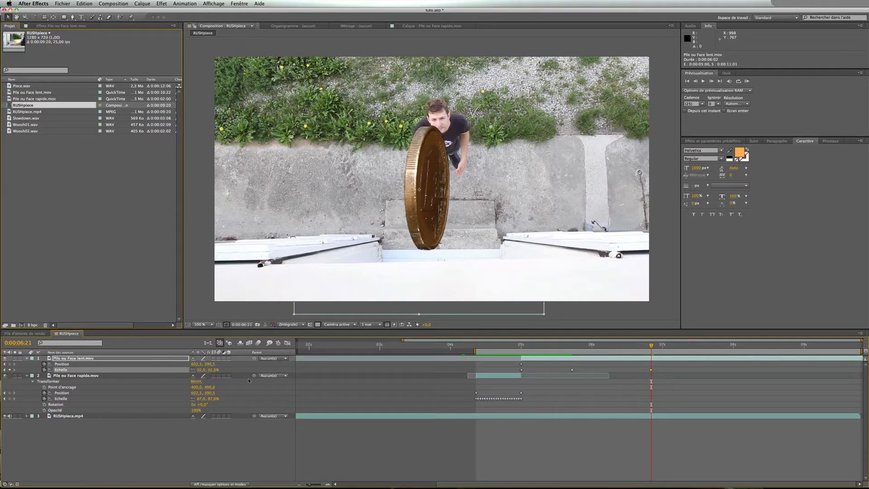
{"action": "left_click", "coordinate": [499, 348]}
{"action": "key", "text": "space"}
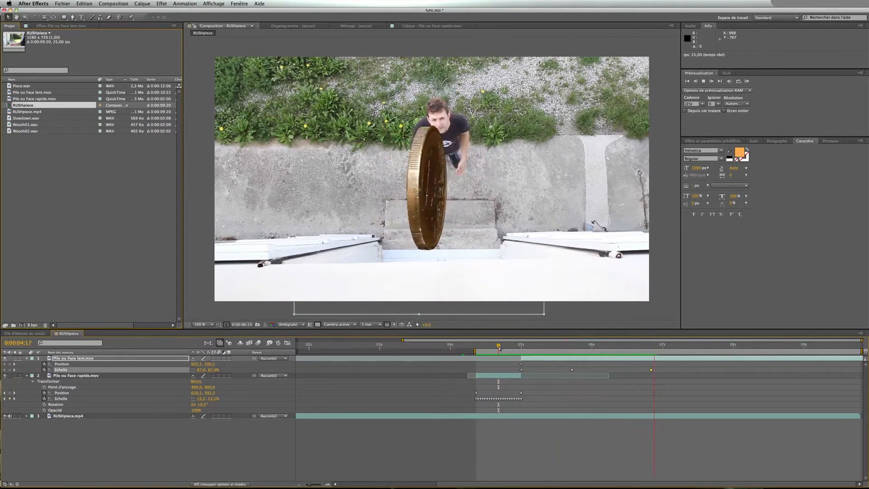
{"action": "key", "text": "space"}
Split the lent layer at 0:00:06:21 and delete the part after the cut
{"action": "left_click_drag", "start_coordinate": [601, 342], "coordinate": [652, 348]}
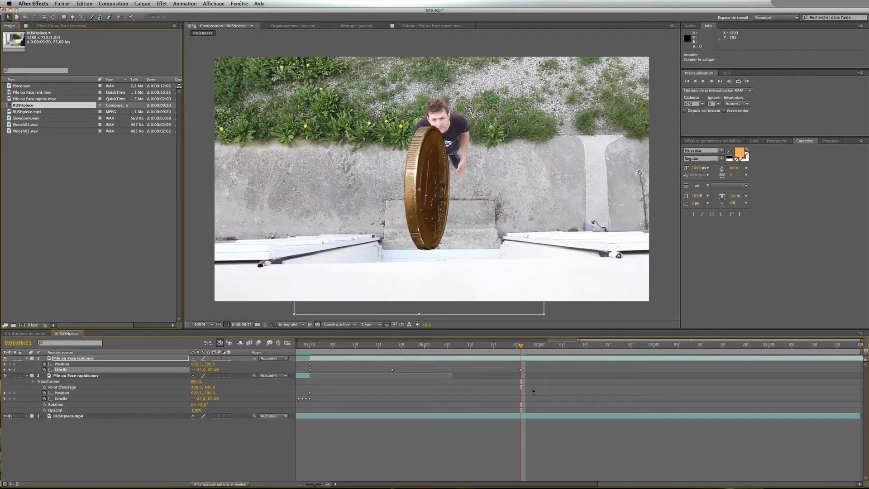
{"action": "left_click", "coordinate": [533, 360]}
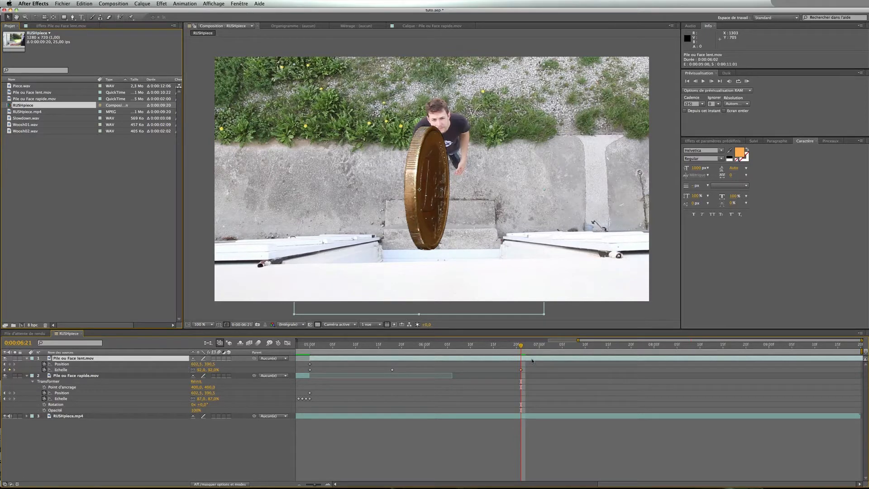
{"action": "key", "text": "super+shift+d"}
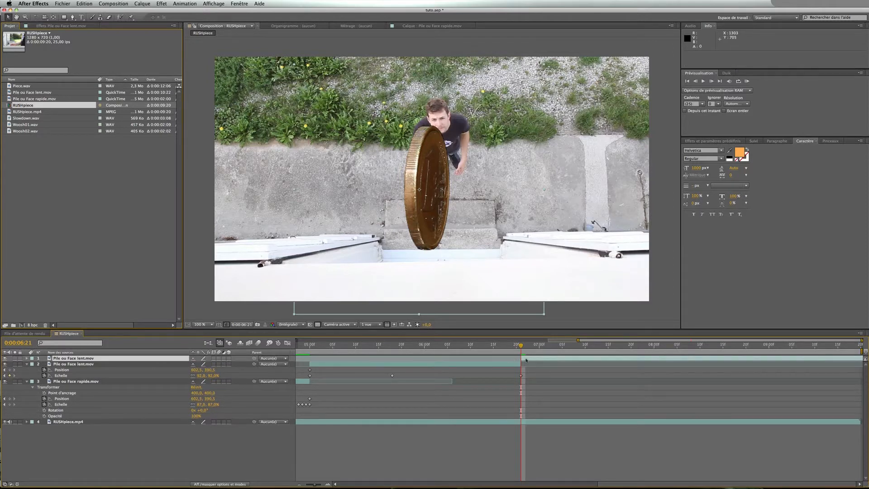
{"action": "left_click", "coordinate": [527, 360]}
{"action": "key", "text": "Delete"}
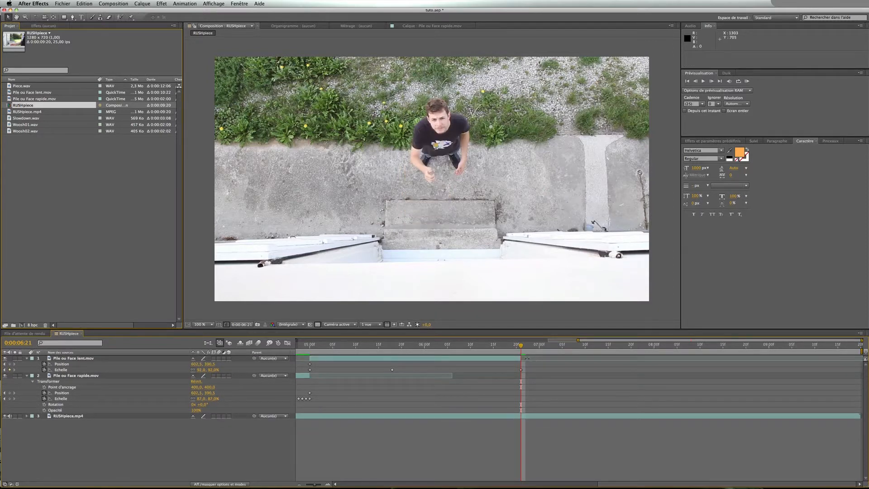
Add another Pile ou Face rapide.mov layer on top and place it to start at 0:00:06:21
{"action": "scroll", "coordinate": [521, 361], "scroll_direction": "left", "scroll_amount": 5}
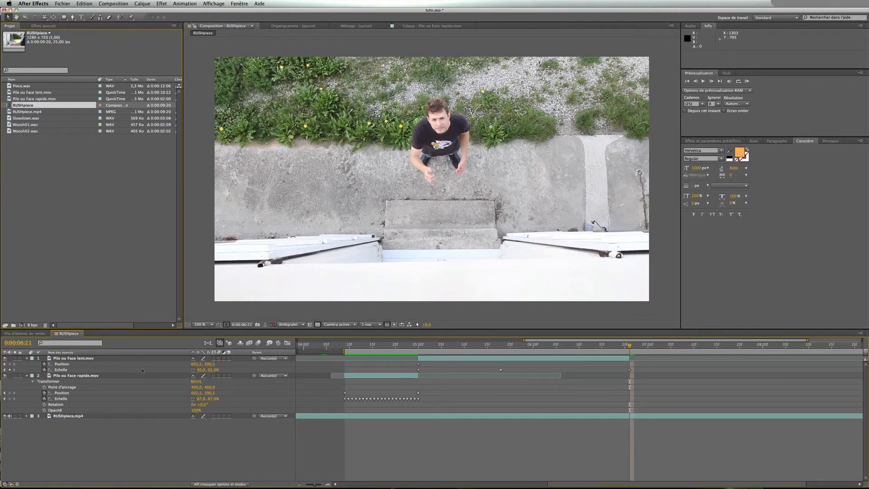
{"action": "left_click", "coordinate": [66, 376]}
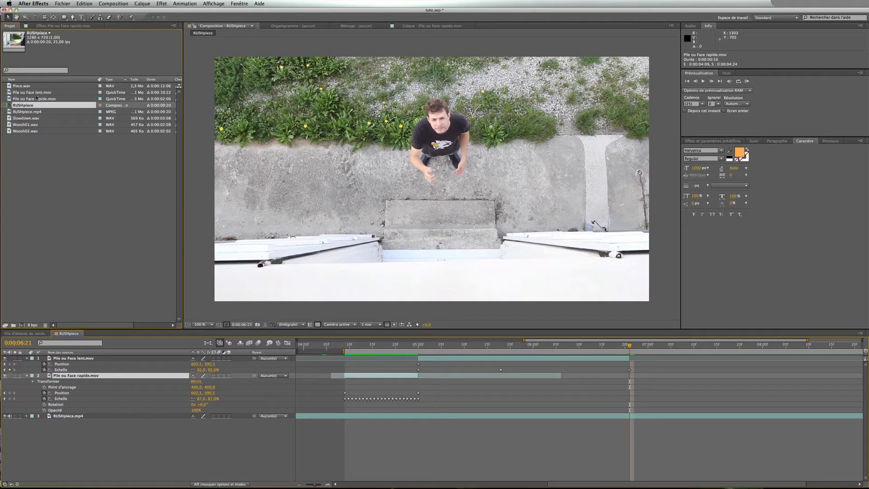
{"action": "left_click", "coordinate": [10, 99]}
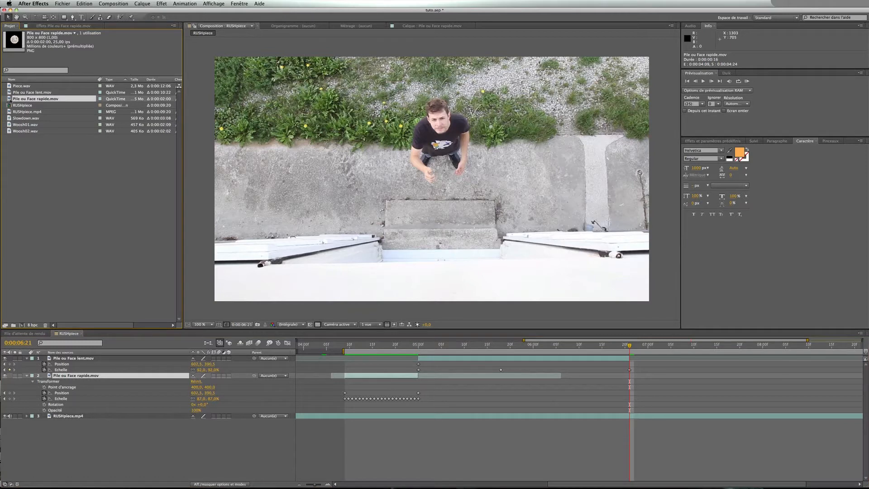
{"action": "left_click_drag", "start_coordinate": [9, 99], "coordinate": [79, 360]}
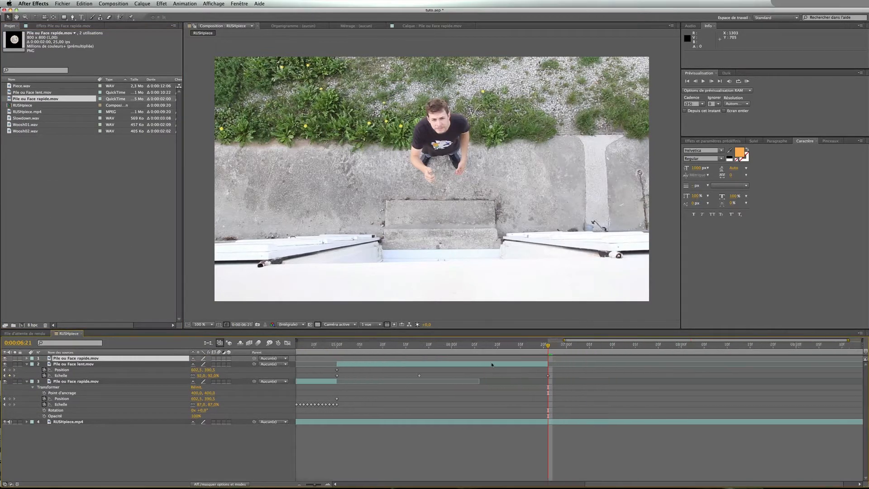
{"action": "scroll", "coordinate": [491, 362], "scroll_direction": "left", "scroll_amount": 10}
{"action": "left_click_drag", "start_coordinate": [313, 361], "coordinate": [860, 361]}
{"action": "scroll", "coordinate": [675, 381], "scroll_direction": "right", "scroll_amount": 10}
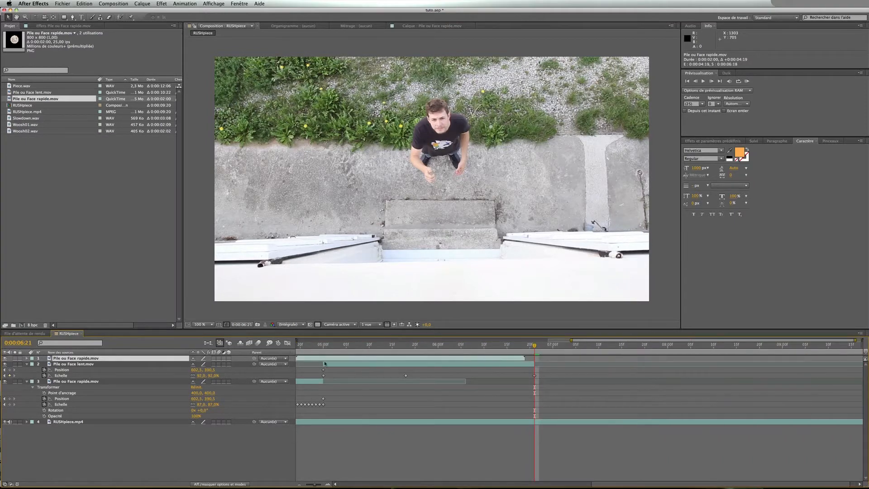
{"action": "left_click_drag", "start_coordinate": [325, 358], "coordinate": [531, 348]}
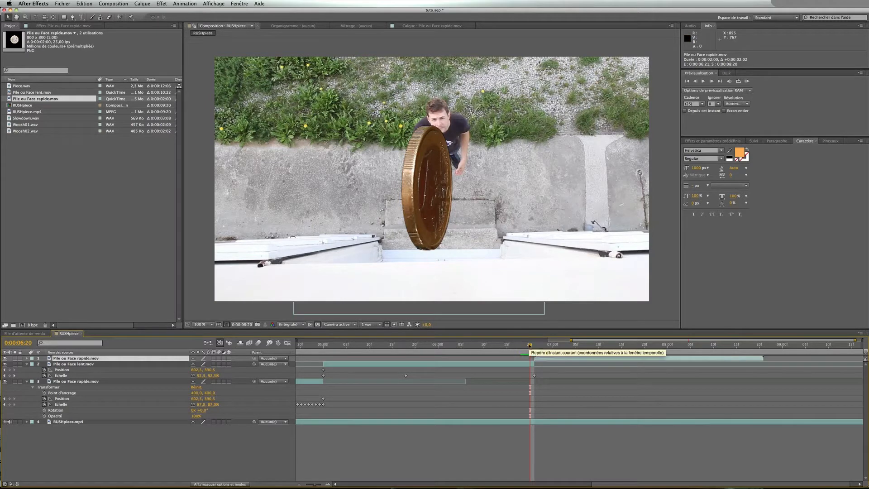
{"action": "key", "text": "Page_Down"}
{"action": "left_click_drag", "start_coordinate": [659, 360], "coordinate": [649, 361]}
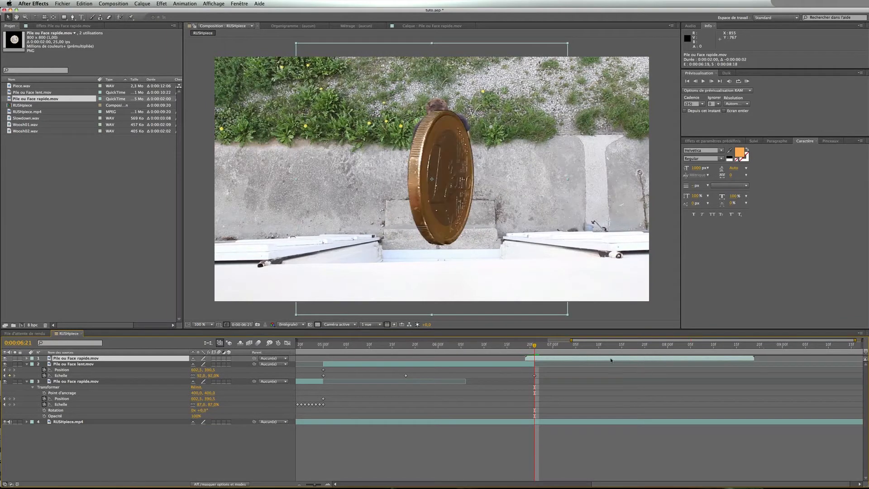
{"action": "left_click_drag", "start_coordinate": [527, 358], "coordinate": [534, 347]}
Copy the lent layer's Position keyframe onto the new rapide layer at 0:00:06:21 and step frames to compare
{"action": "left_click", "coordinate": [324, 370]}
{"action": "key", "text": "super+c"}
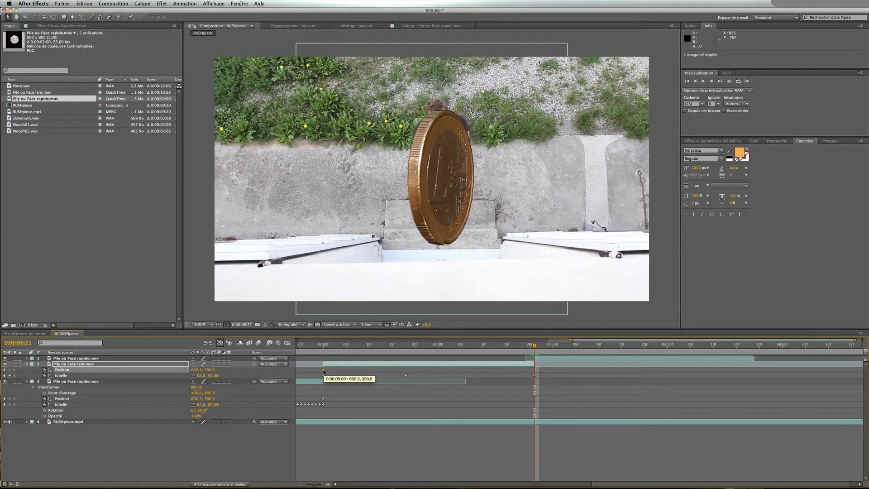
{"action": "left_click", "coordinate": [543, 358]}
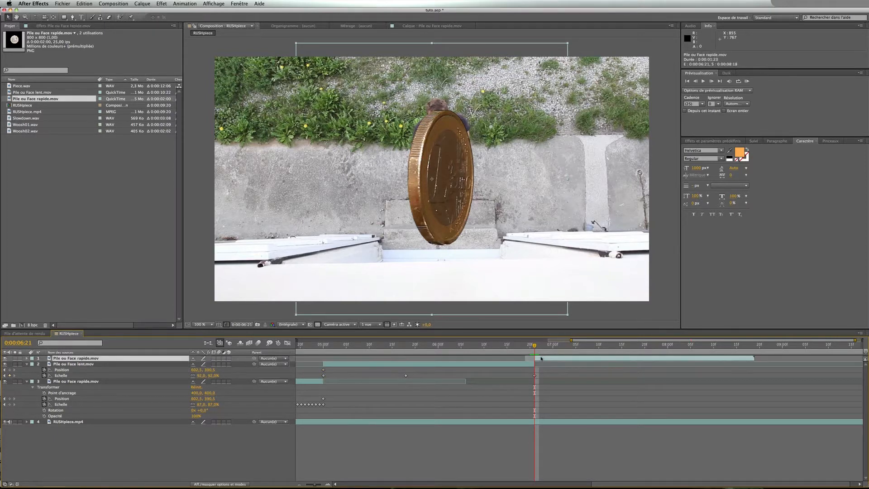
{"action": "key", "text": "super+v"}
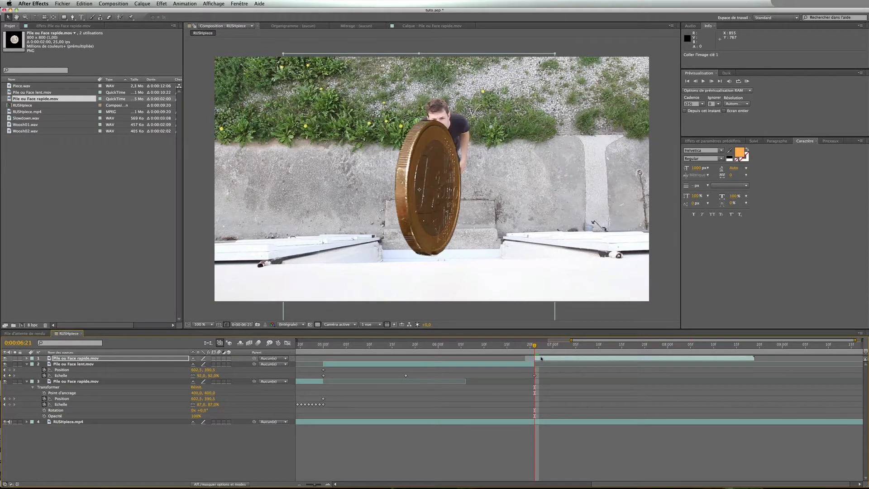
{"action": "key", "text": "Page_Up"}
{"action": "key", "text": "Page_Down"}
{"action": "key", "text": "Page_Up"}
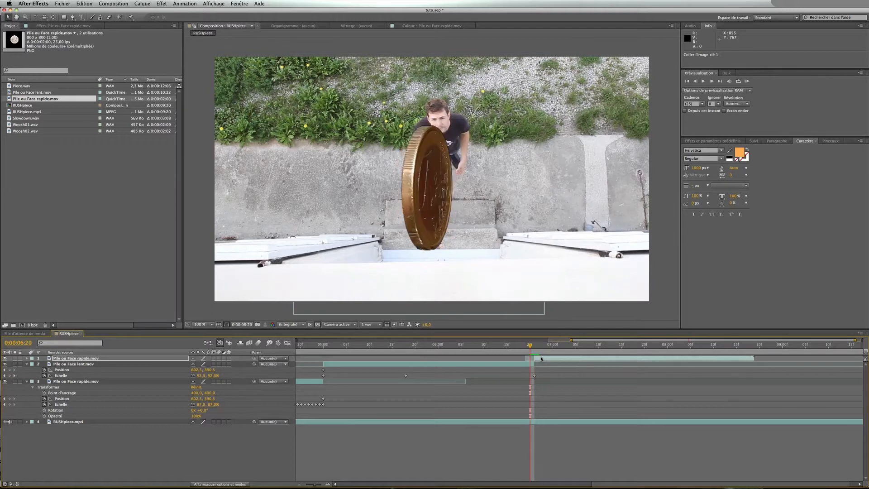
{"action": "key", "text": "Page_Down"}
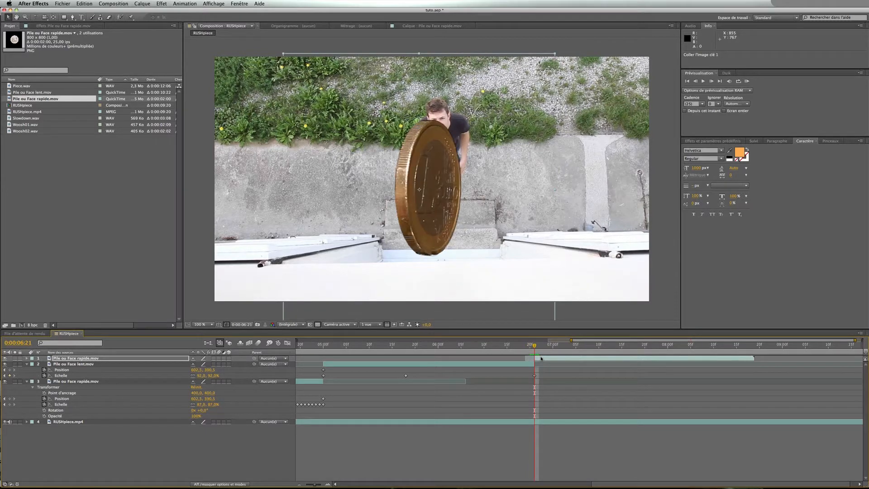
Copy the lent layer's Scale keyframe at 0:00:06:21 onto the top rapide layer
{"action": "key", "text": "p"}
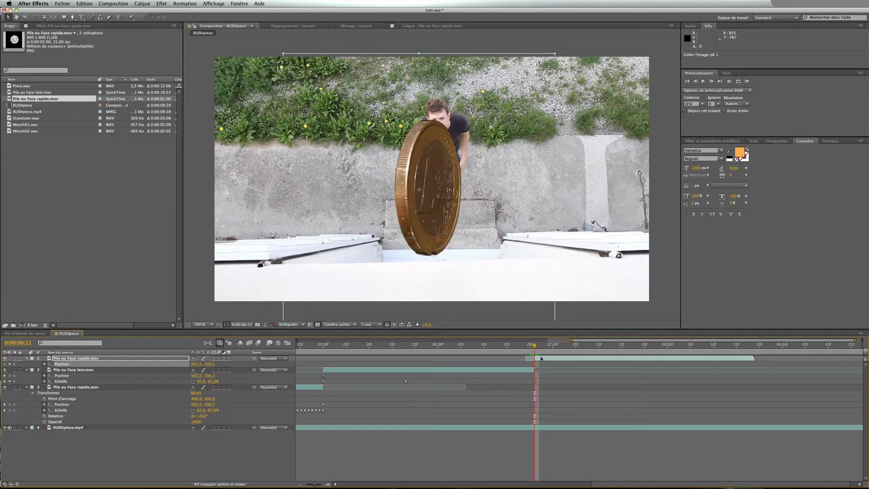
{"action": "left_click", "coordinate": [536, 381]}
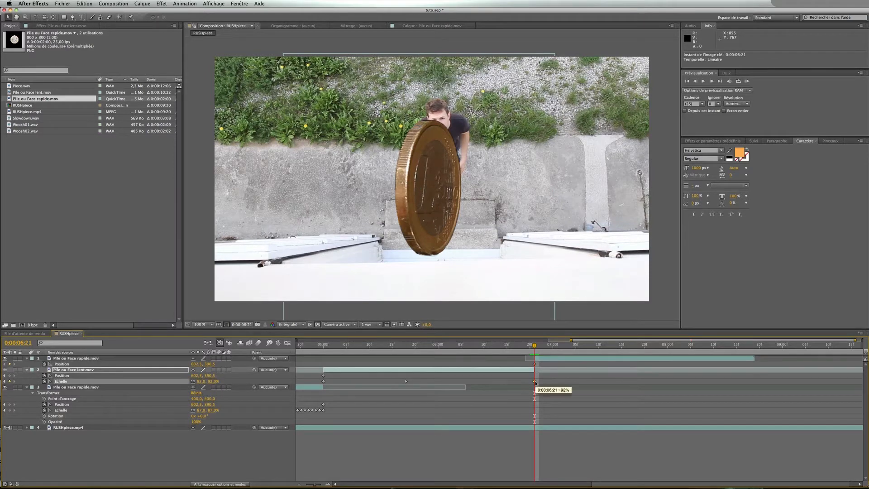
{"action": "key", "text": "super+v"}
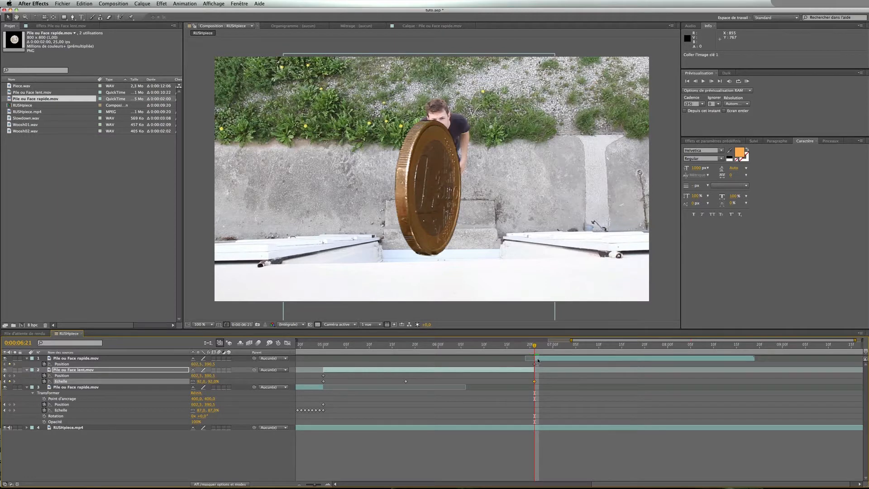
{"action": "left_click", "coordinate": [539, 360]}
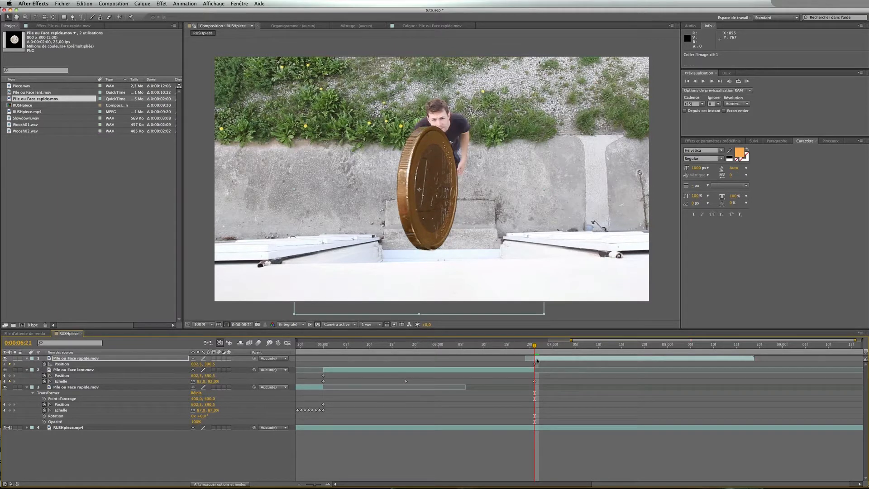
{"action": "key", "text": "super+v"}
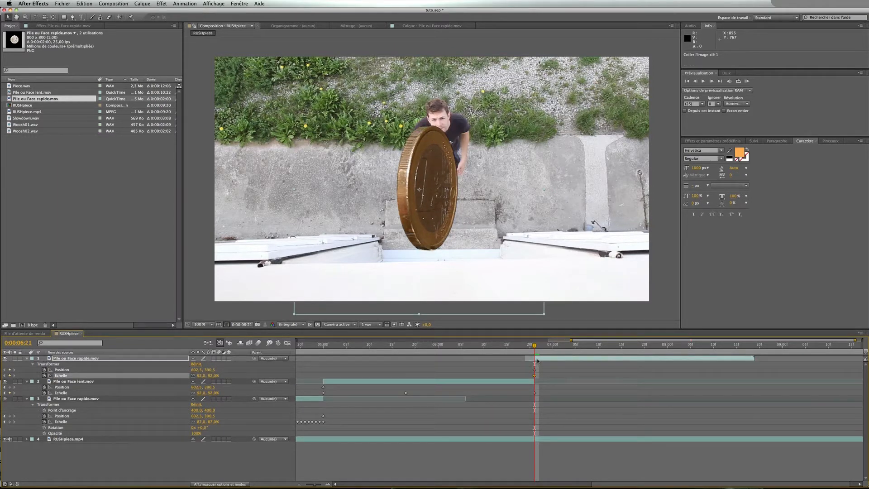
Set the top rapide layer's Scale to 2% at 0:00:07:09
{"action": "left_click_drag", "start_coordinate": [538, 346], "coordinate": [533, 377]}
{"action": "left_click", "coordinate": [536, 358]}
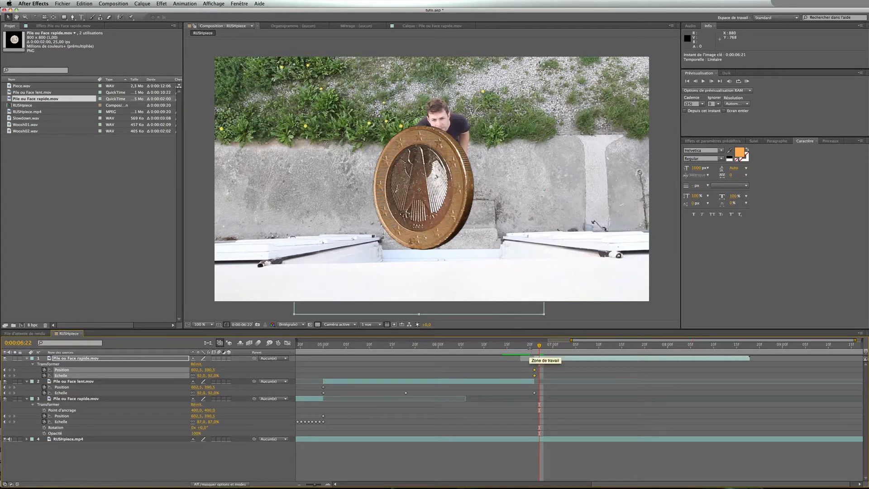
{"action": "left_click_drag", "start_coordinate": [529, 348], "coordinate": [594, 351]}
{"action": "key", "text": "space"}
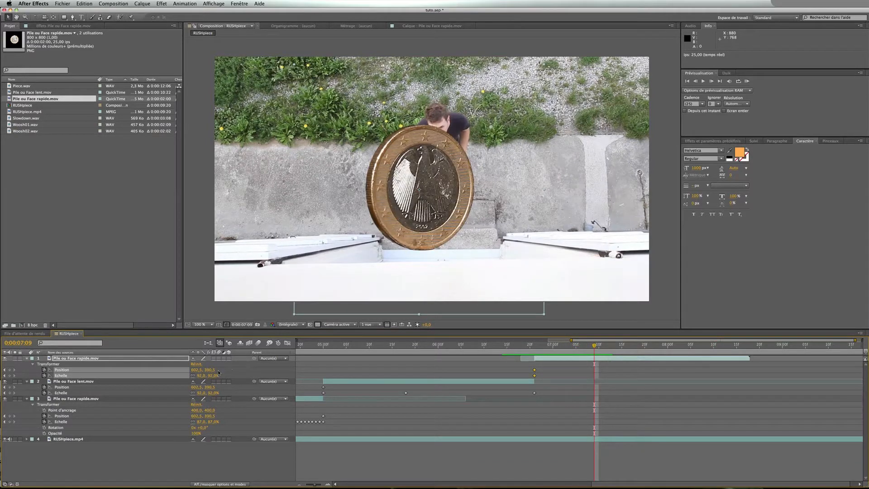
{"action": "left_click", "coordinate": [213, 376]}
{"action": "key", "text": "Return"}
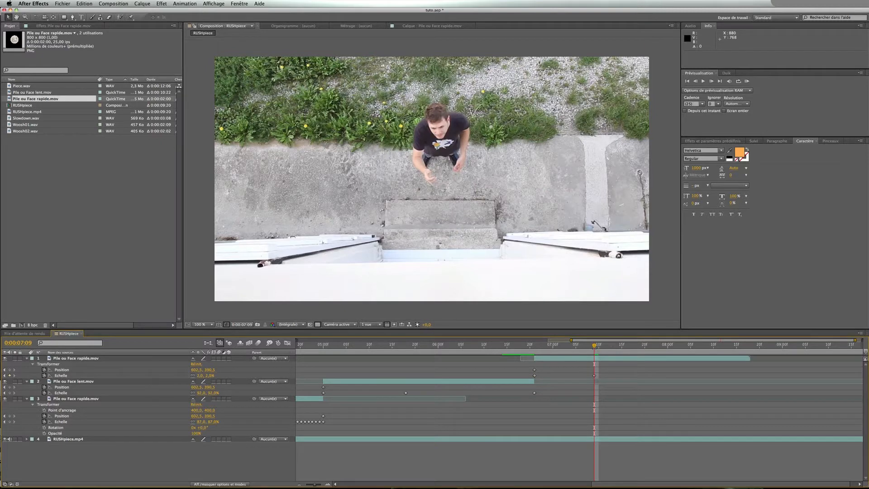
Move the 2% Scale keyframe to 0:00:07:20 and position the coin on the palm of the catching hand
{"action": "left_click_drag", "start_coordinate": [596, 347], "coordinate": [647, 349]}
{"action": "left_click_drag", "start_coordinate": [595, 376], "coordinate": [646, 376]}
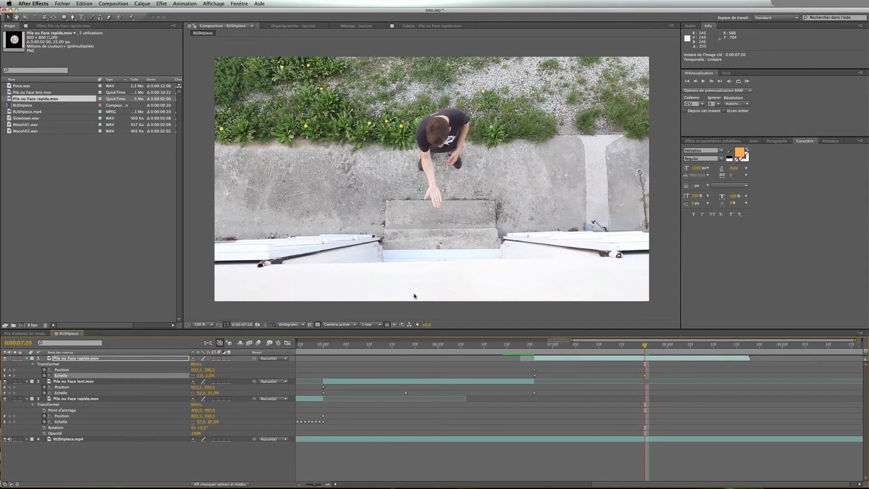
{"action": "scroll", "coordinate": [440, 230], "scroll_direction": "up", "scroll_amount": 1}
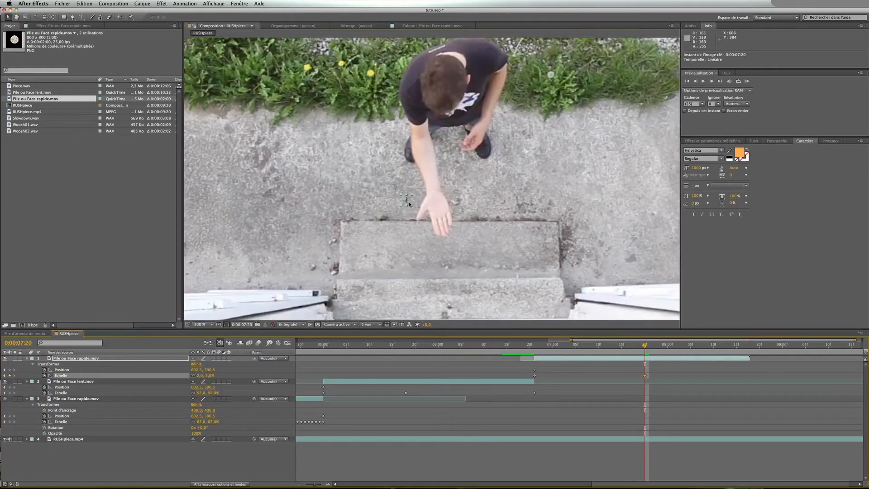
{"action": "left_click_drag", "start_coordinate": [412, 198], "coordinate": [441, 210]}
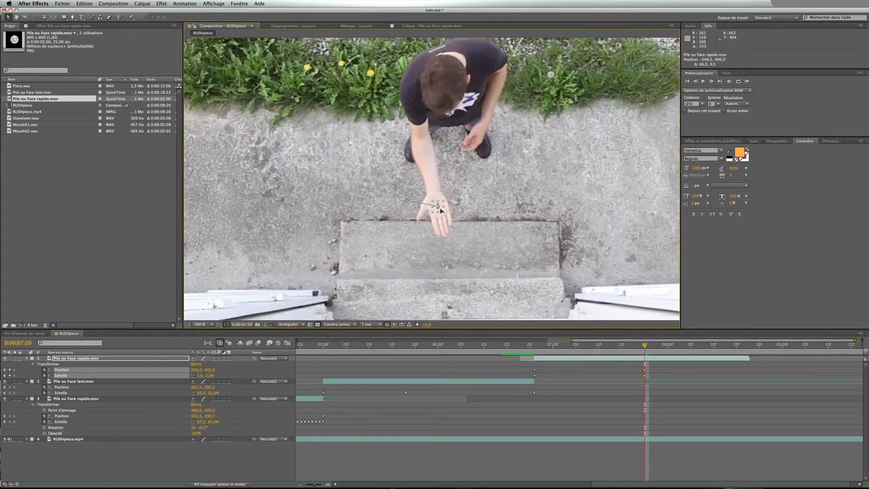
{"action": "key", "text": "Left"}
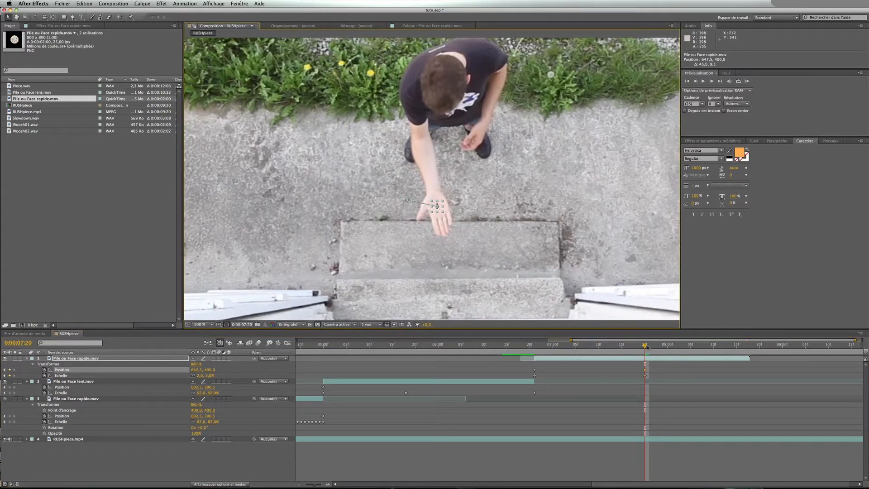
Apply Exponential Scale to the top rapide layer's Scale keyframes
{"action": "left_click_drag", "start_coordinate": [648, 347], "coordinate": [529, 381]}
{"action": "right_click", "coordinate": [535, 376]}
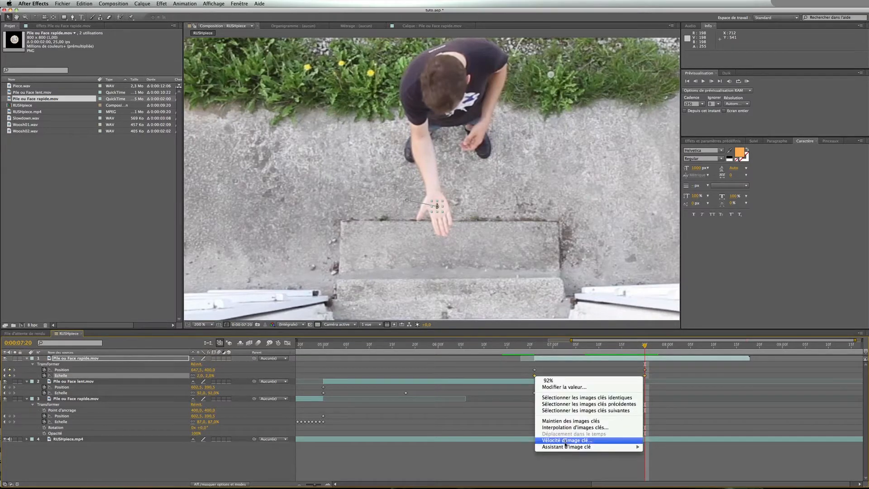
{"action": "mouse_move", "coordinate": [569, 448]}
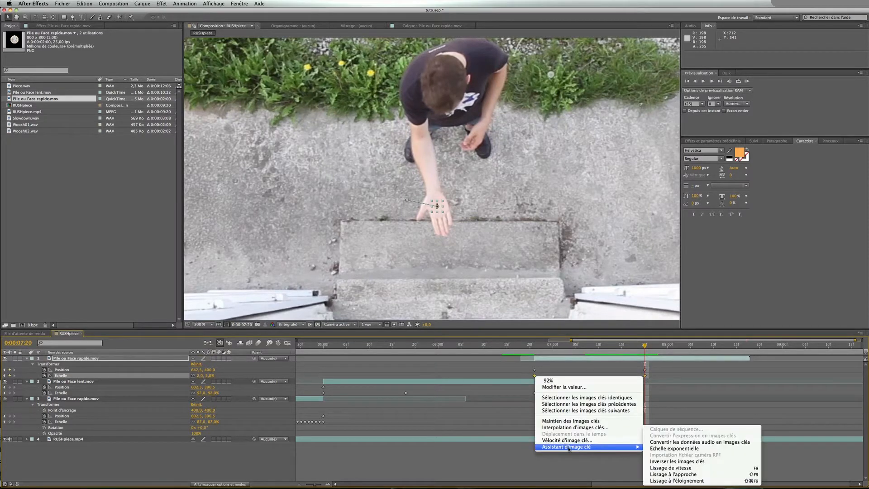
{"action": "left_click", "coordinate": [657, 449]}
Preview the toss from 0:00:04:09 up to the catch at 0:00:07:20
{"action": "left_click", "coordinate": [304, 486]}
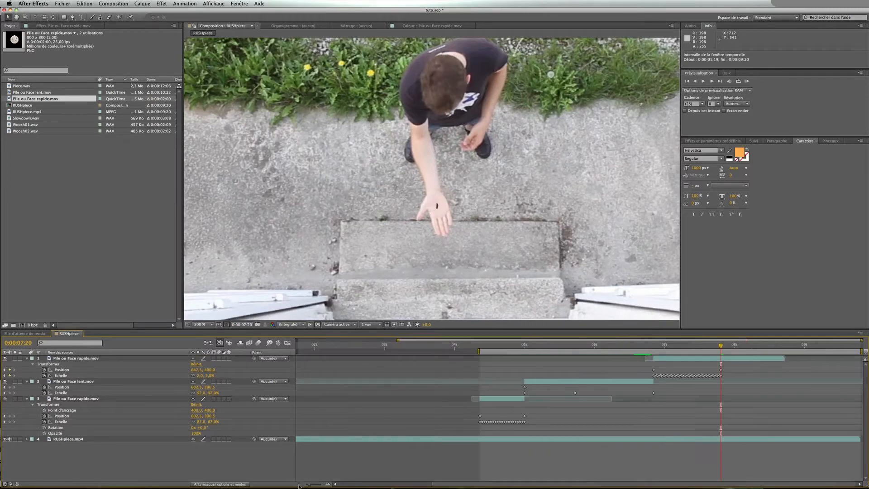
{"action": "scroll", "coordinate": [424, 262], "scroll_direction": "down", "scroll_amount": 1}
{"action": "left_click", "coordinate": [480, 348]}
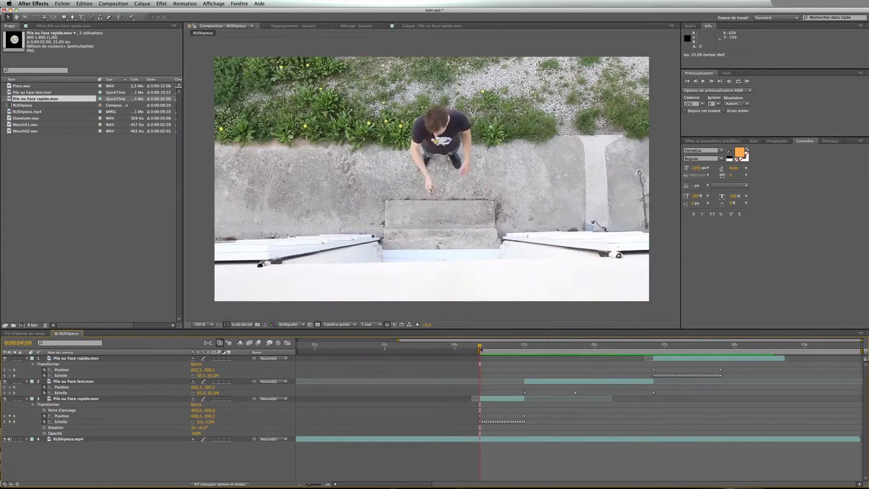
{"action": "key", "text": "space"}
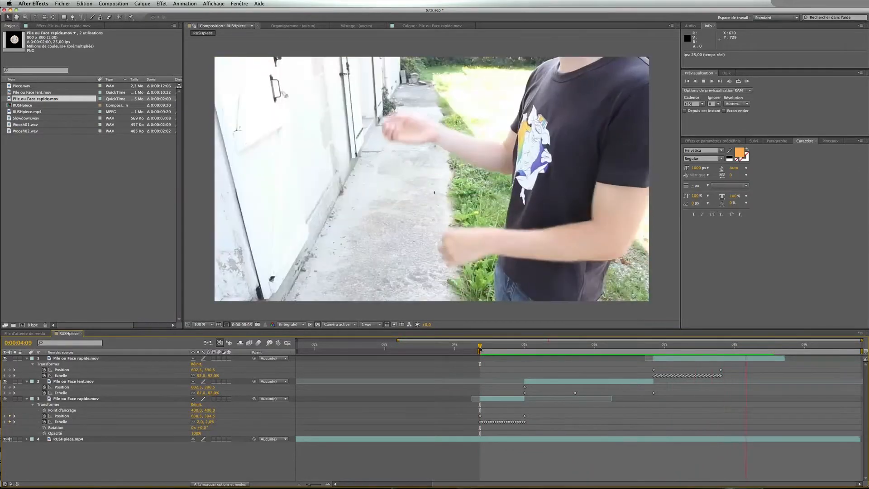
{"action": "left_click_drag", "start_coordinate": [481, 349], "coordinate": [724, 352]}
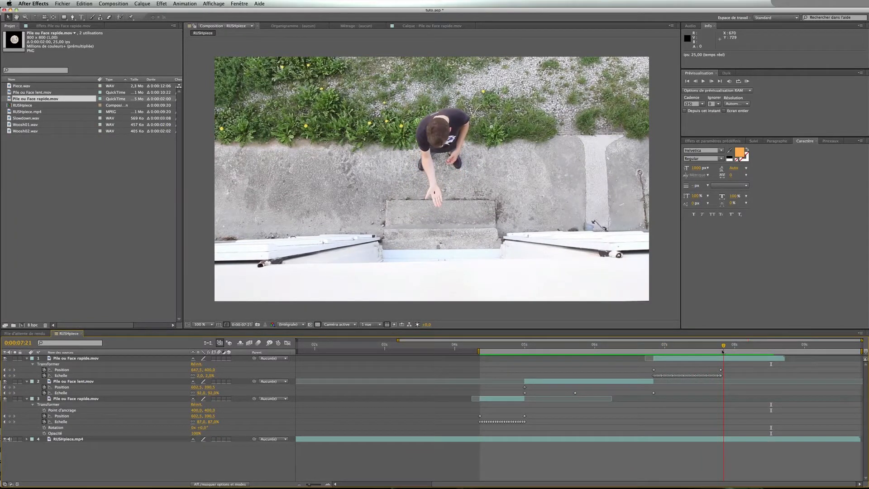
{"action": "left_click_drag", "start_coordinate": [723, 352], "coordinate": [721, 348]}
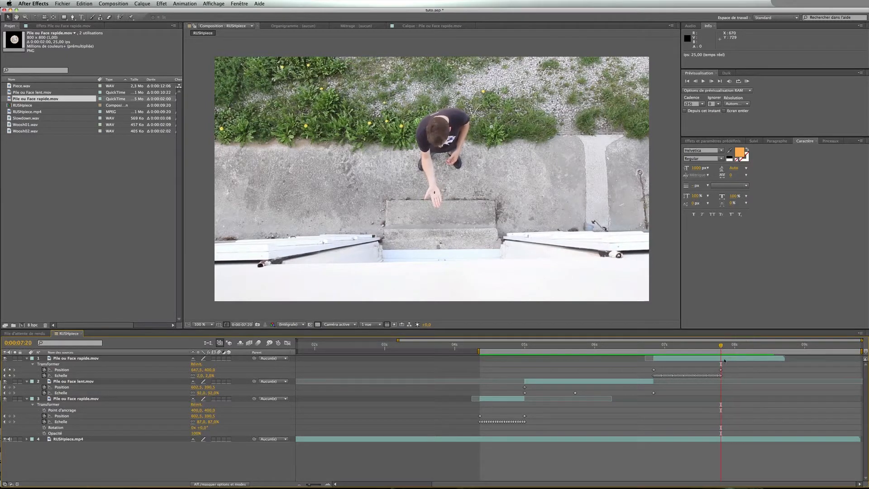
Split the top rapide layer at 0:00:07:20
{"action": "left_click", "coordinate": [724, 361]}
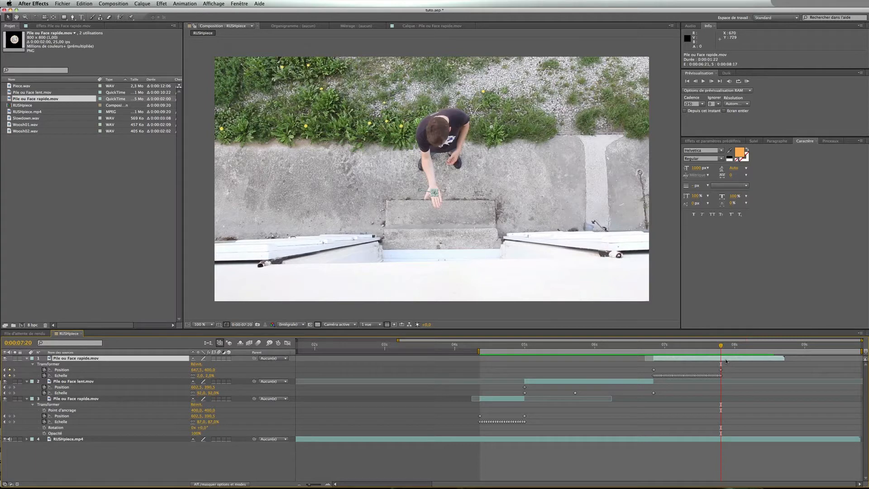
{"action": "key", "text": "super+shift+d"}
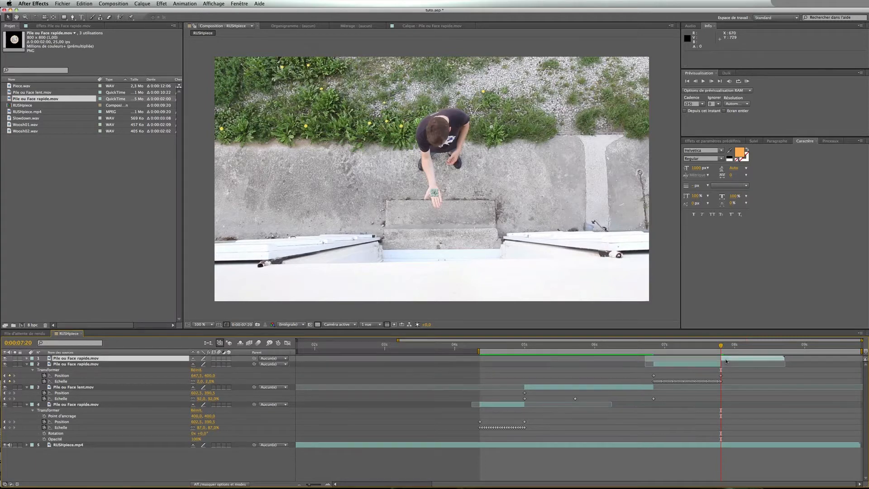
Apply Freeze Frame to the new upper rapide layer at 0:00:07:23
{"action": "left_click", "coordinate": [726, 362]}
{"action": "key", "text": "z"}
{"action": "left_click", "coordinate": [436, 203]}
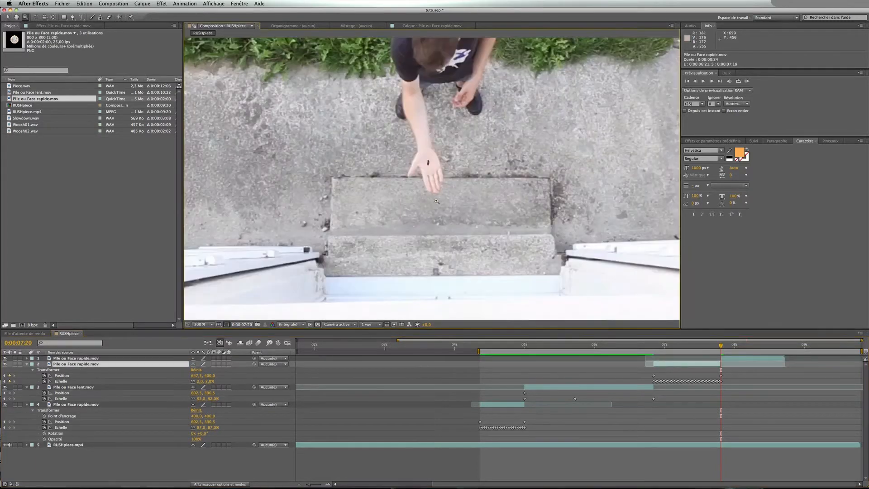
{"action": "left_click", "coordinate": [433, 175]}
{"action": "key", "text": "v"}
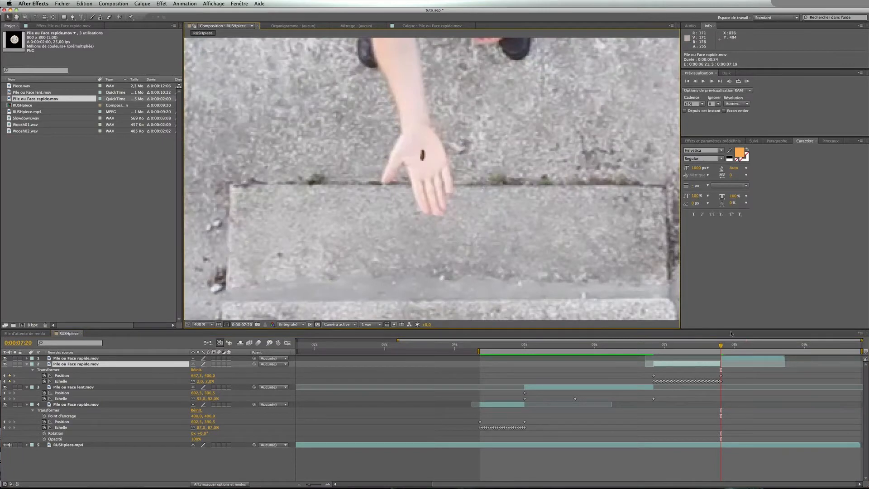
{"action": "mouse_move", "coordinate": [721, 346]}
{"action": "left_mouse_down"}
{"action": "mouse_move", "coordinate": [735, 346]}
{"action": "mouse_move", "coordinate": [729, 358]}
{"action": "left_mouse_up"}
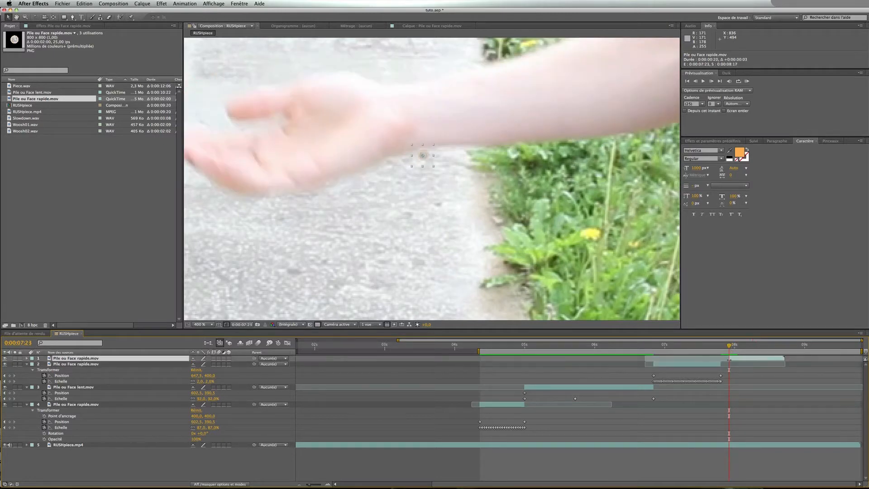
{"action": "right_click", "coordinate": [737, 360]}
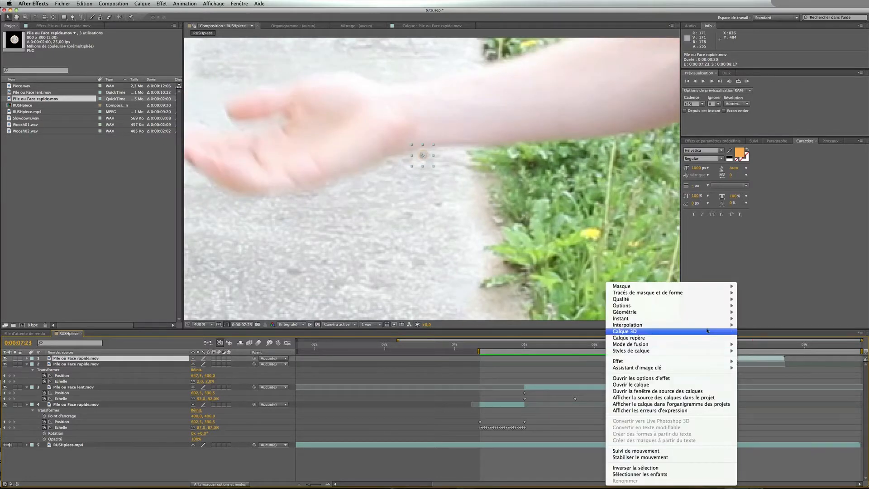
{"action": "mouse_move", "coordinate": [725, 319]}
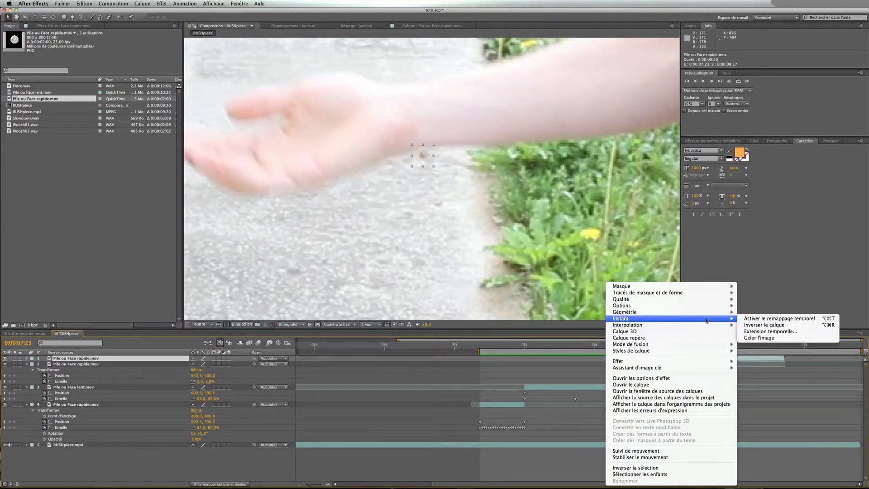
{"action": "left_click", "coordinate": [756, 337]}
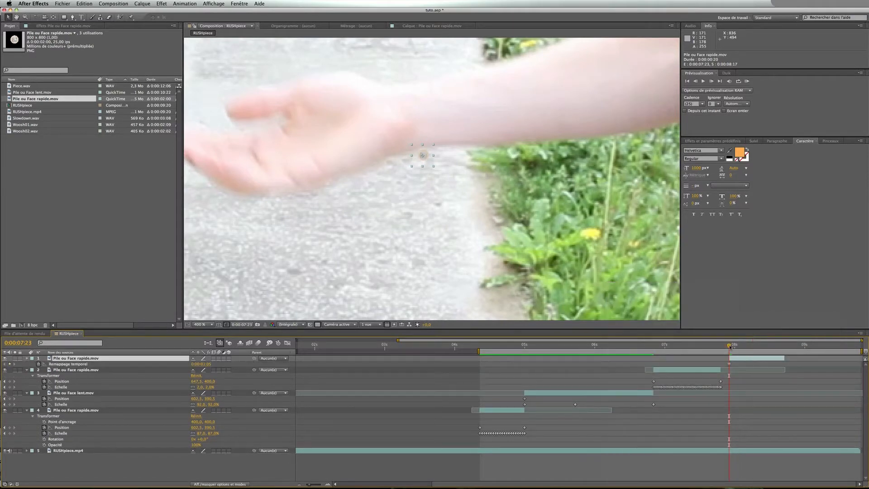
Fit the viewer back to the full frame and preview the toss
{"action": "mouse_move", "coordinate": [730, 346]}
{"action": "left_mouse_down"}
{"action": "mouse_move", "coordinate": [773, 348]}
{"action": "mouse_move", "coordinate": [720, 345]}
{"action": "mouse_move", "coordinate": [722, 359]}
{"action": "mouse_move", "coordinate": [716, 346]}
{"action": "mouse_move", "coordinate": [733, 348]}
{"action": "mouse_move", "coordinate": [721, 347]}
{"action": "left_mouse_up"}
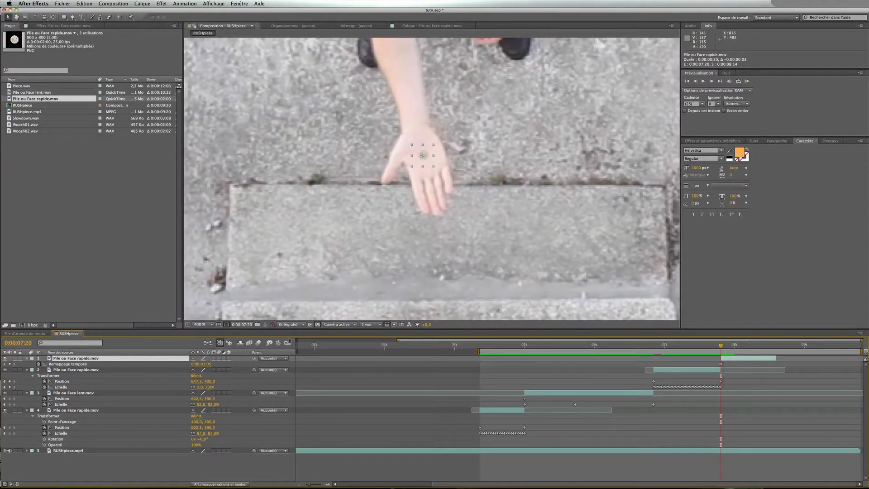
{"action": "left_click", "coordinate": [201, 324]}
{"action": "left_click", "coordinate": [224, 335]}
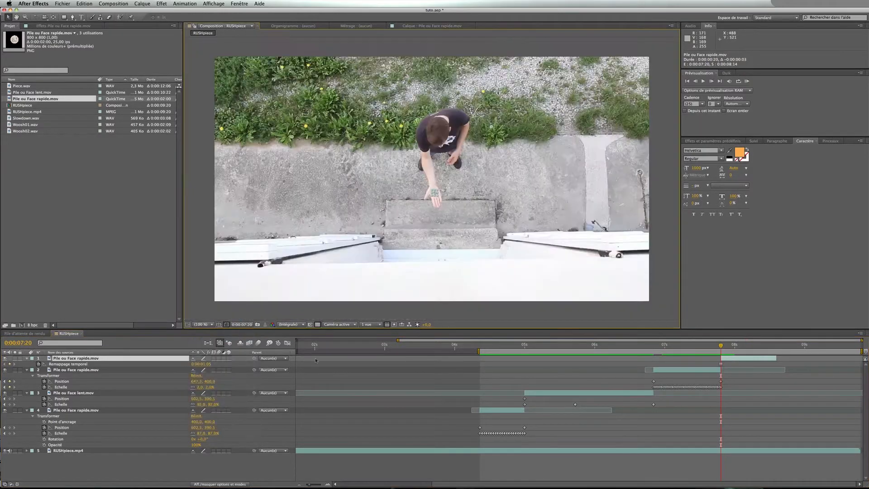
{"action": "left_click", "coordinate": [749, 387]}
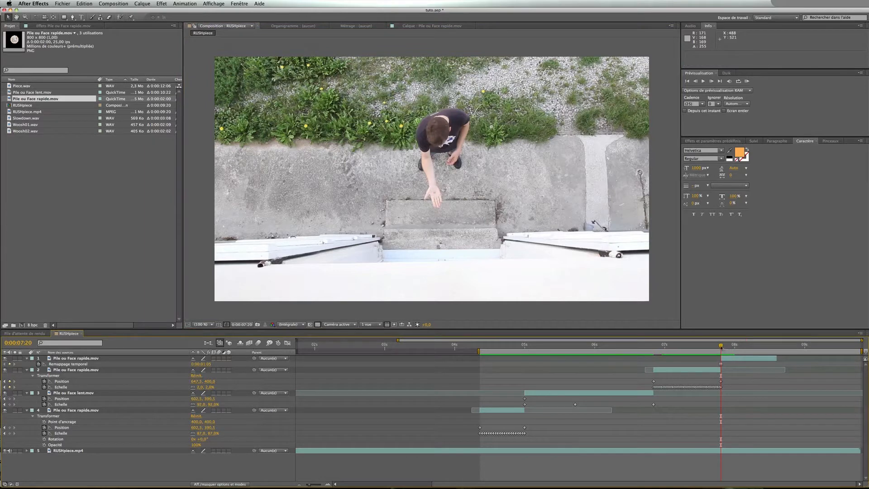
{"action": "mouse_move", "coordinate": [721, 347]}
{"action": "left_mouse_down"}
{"action": "mouse_move", "coordinate": [610, 349]}
{"action": "mouse_move", "coordinate": [726, 354]}
{"action": "left_mouse_up"}
{"action": "key", "text": "KP_0"}
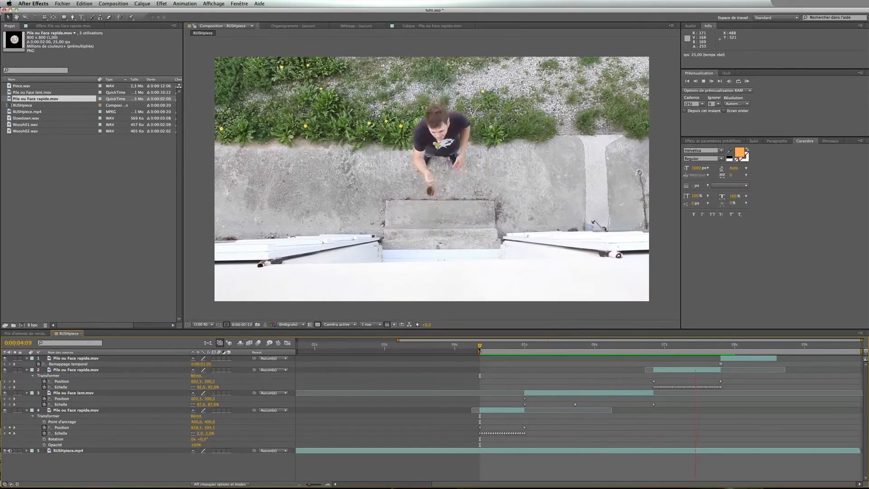
Trim the frozen rapide layer's end to 0:00:07:23
{"action": "left_click", "coordinate": [514, 346]}
{"action": "left_click_drag", "start_coordinate": [516, 347], "coordinate": [730, 353]}
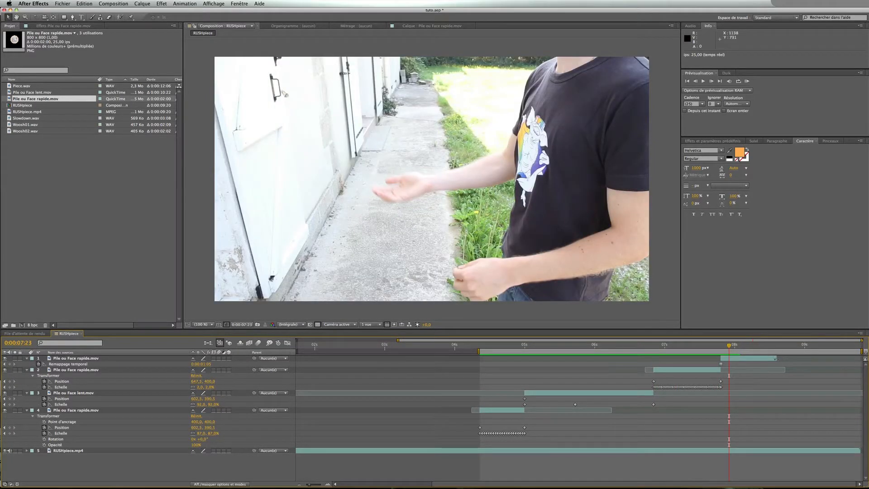
{"action": "left_click_drag", "start_coordinate": [776, 358], "coordinate": [730, 358]}
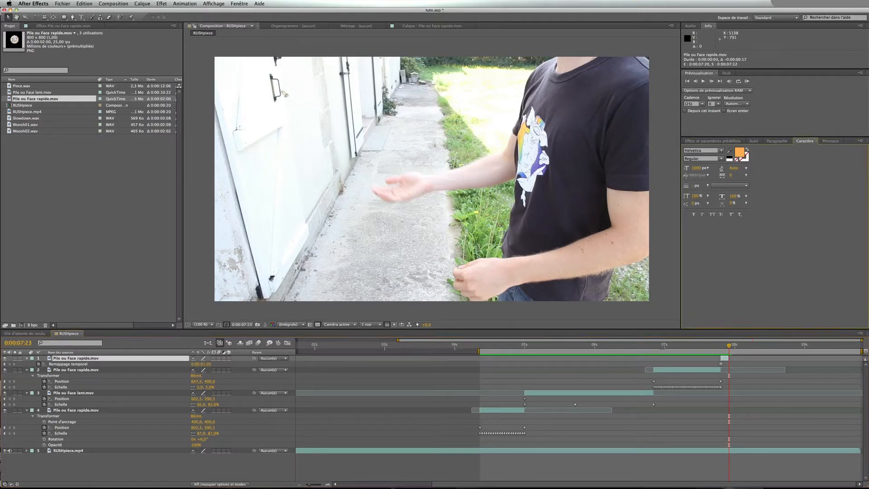
Apply the Flou accéléré effect to the lower Pile ou Face rapide layer
{"action": "mouse_move", "coordinate": [484, 349]}
{"action": "left_mouse_down"}
{"action": "mouse_move", "coordinate": [514, 349]}
{"action": "mouse_move", "coordinate": [500, 346]}
{"action": "left_mouse_up"}
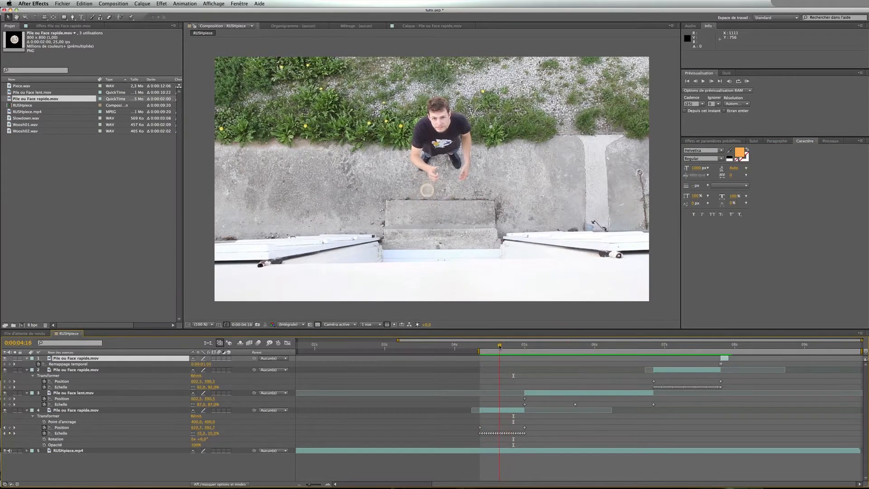
{"action": "left_click", "coordinate": [496, 410]}
{"action": "mouse_move", "coordinate": [497, 346]}
{"action": "left_mouse_down"}
{"action": "mouse_move", "coordinate": [482, 347]}
{"action": "mouse_move", "coordinate": [506, 346]}
{"action": "left_mouse_up"}
{"action": "left_click", "coordinate": [713, 141]}
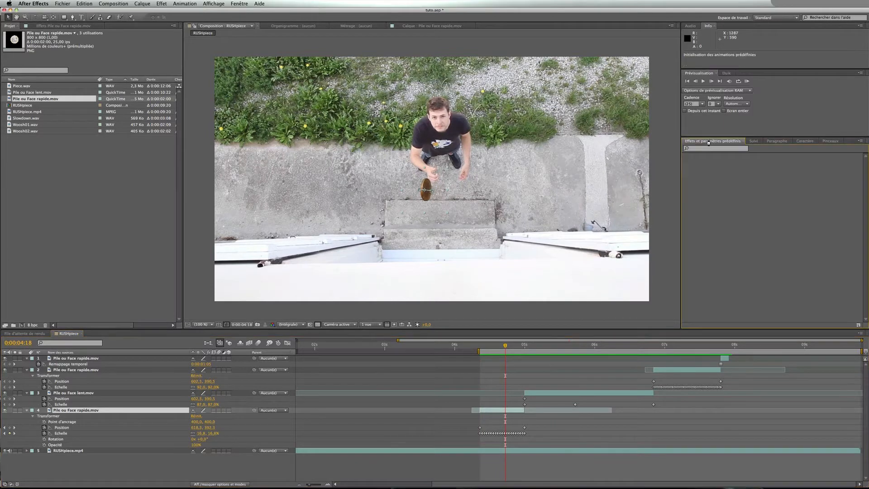
{"action": "left_click", "coordinate": [705, 148]}
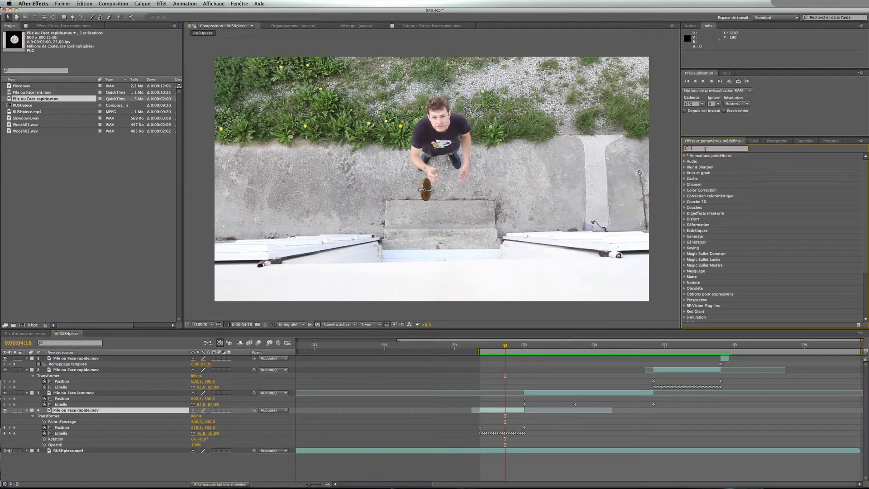
{"action": "type", "text": "flou acc"}
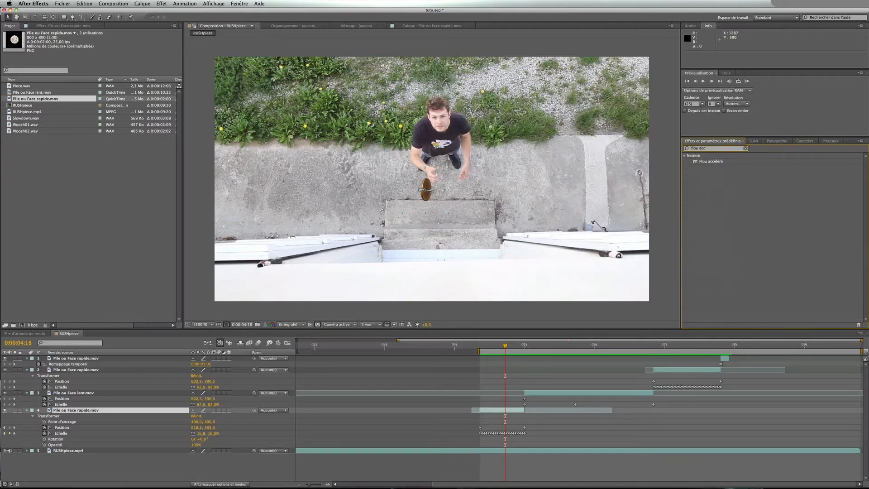
{"action": "left_click_drag", "start_coordinate": [716, 162], "coordinate": [502, 410]}
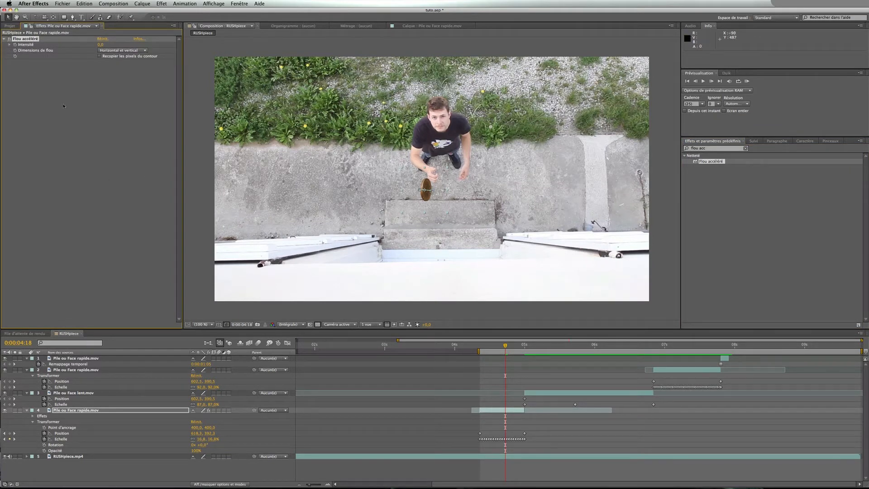
Set the blur dimension to Horizontal and keyframe its intensity at 20 at 0:00:04:24
{"action": "left_click", "coordinate": [122, 50]}
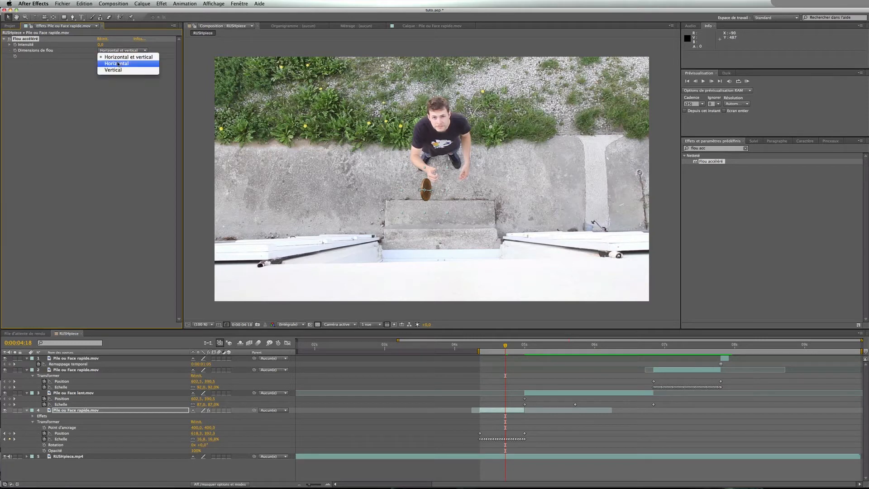
{"action": "left_click", "coordinate": [118, 64]}
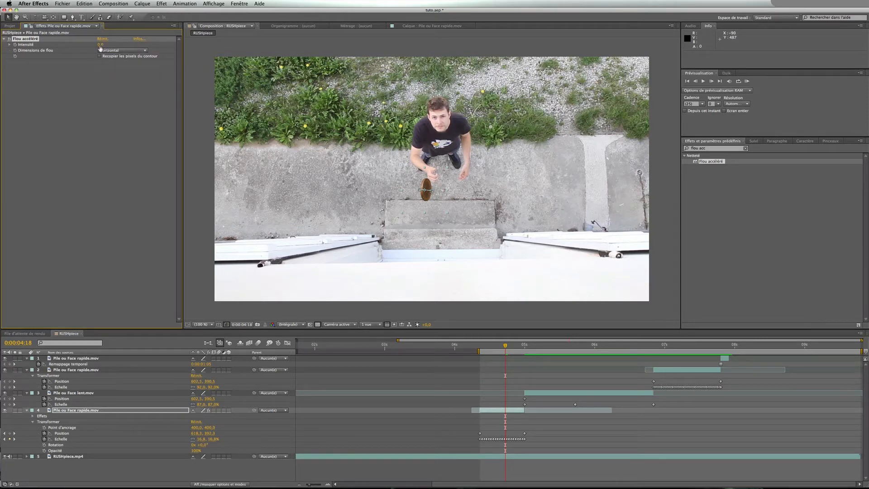
{"action": "left_click_drag", "start_coordinate": [506, 347], "coordinate": [523, 347]}
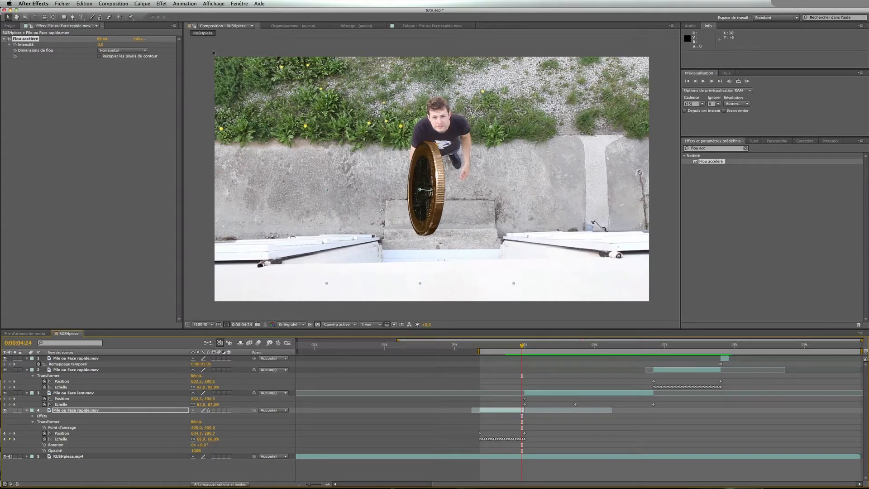
{"action": "left_click", "coordinate": [100, 44]}
{"action": "type", "text": "40"}
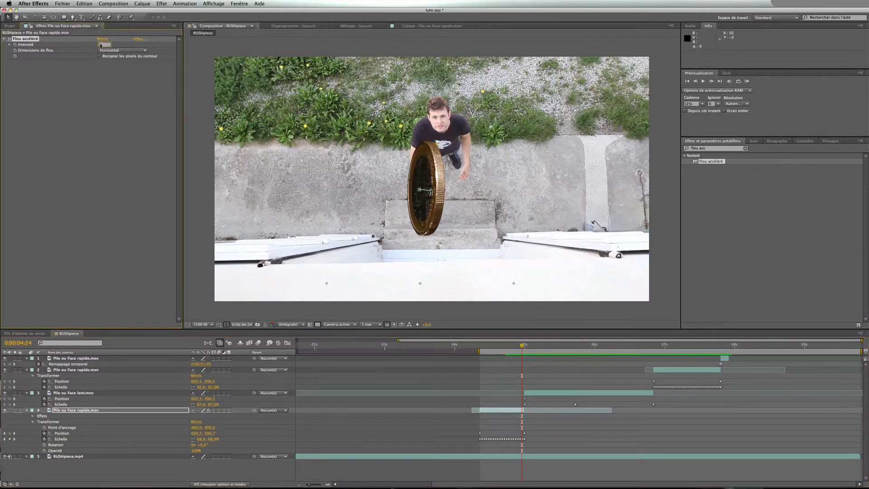
{"action": "key", "text": "Return"}
{"action": "left_click", "coordinate": [102, 44]}
{"action": "type", "text": "20"}
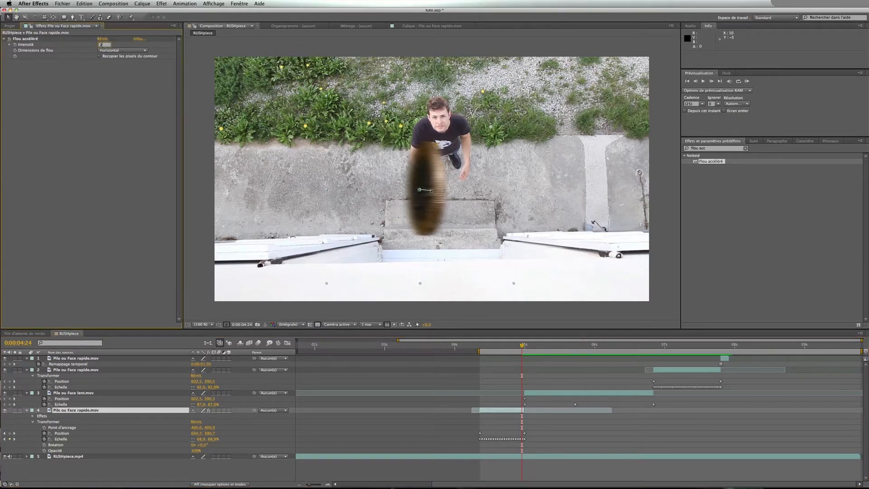
{"action": "key", "text": "Return"}
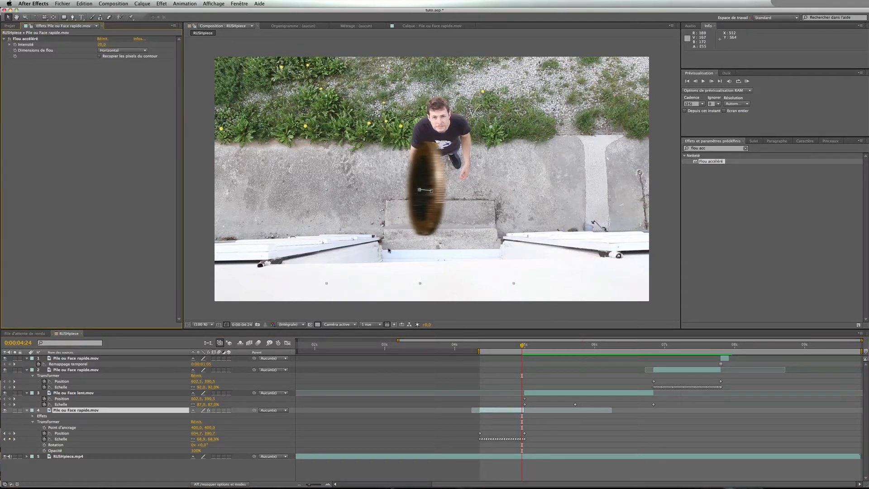
{"action": "left_click", "coordinate": [15, 45]}
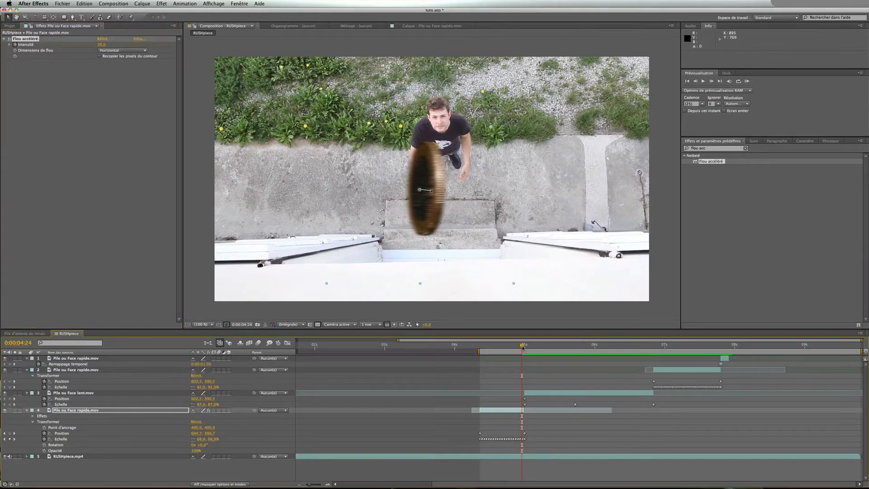
At 0:00:04:11, set the blur intensity to 120 in a zoomed-in viewer
{"action": "left_click_drag", "start_coordinate": [522, 345], "coordinate": [500, 347]}
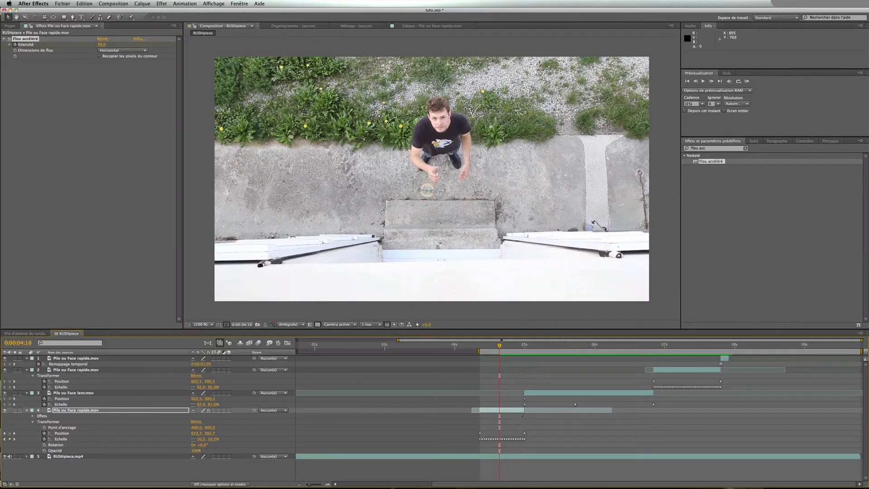
{"action": "key", "text": "period"}
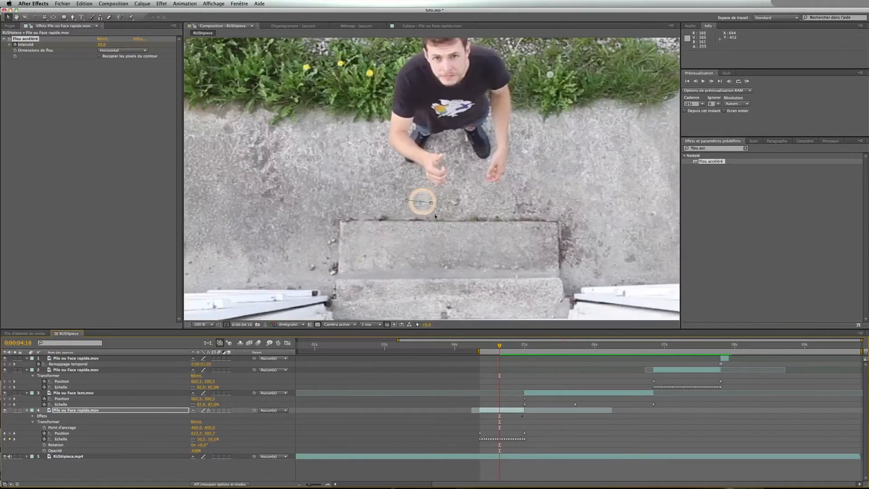
{"action": "mouse_move", "coordinate": [500, 346]}
{"action": "left_mouse_down"}
{"action": "mouse_move", "coordinate": [519, 347]}
{"action": "mouse_move", "coordinate": [486, 348]}
{"action": "left_mouse_up"}
{"action": "left_click", "coordinate": [102, 45]}
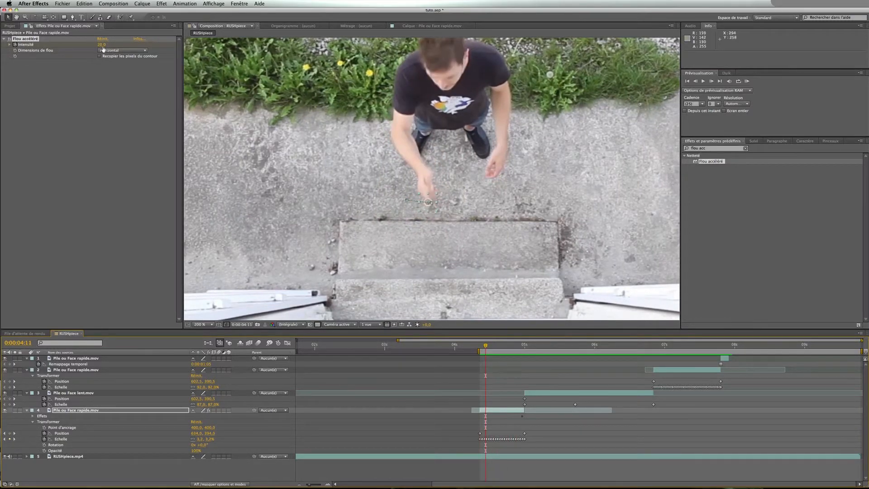
{"action": "type", "text": "80"}
{"action": "key", "text": "Return"}
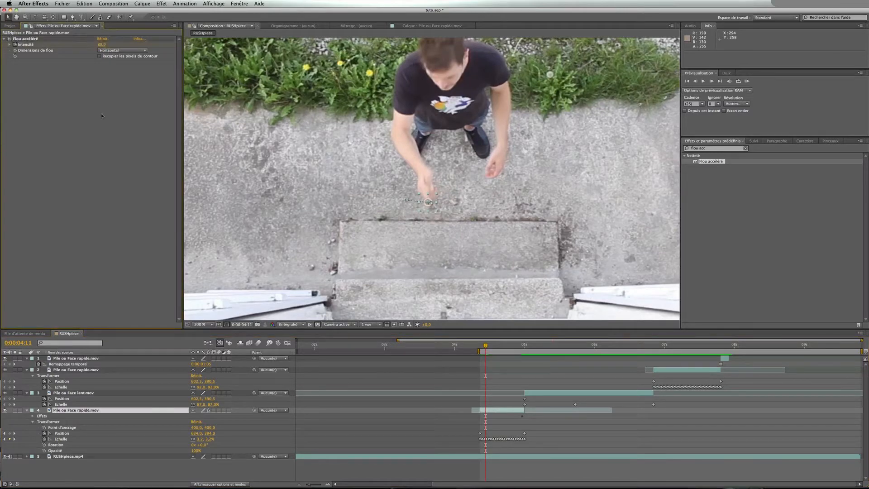
{"action": "left_click", "coordinate": [101, 44]}
{"action": "type", "text": "120"}
{"action": "key", "text": "Return"}
Fit the viewer back to the full frame and preview the blurred toss
{"action": "left_click_drag", "start_coordinate": [485, 348], "coordinate": [502, 348]}
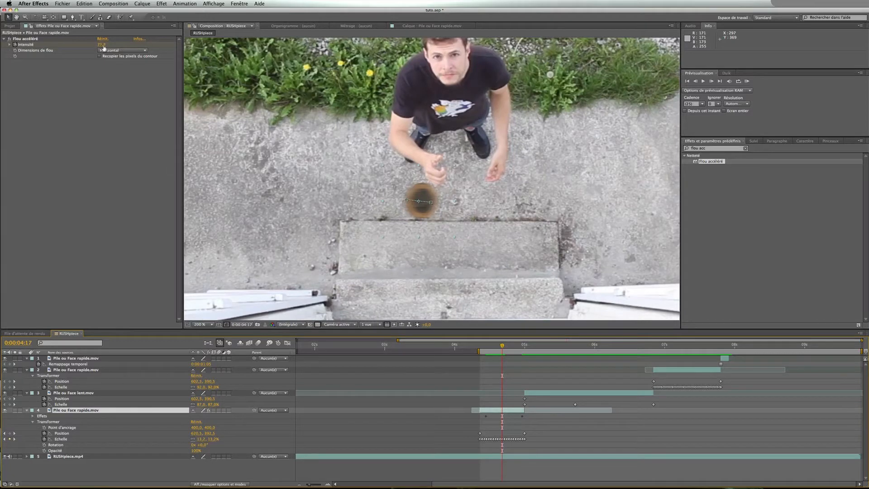
{"action": "left_click_drag", "start_coordinate": [502, 347], "coordinate": [486, 353]}
{"action": "left_click", "coordinate": [199, 324]}
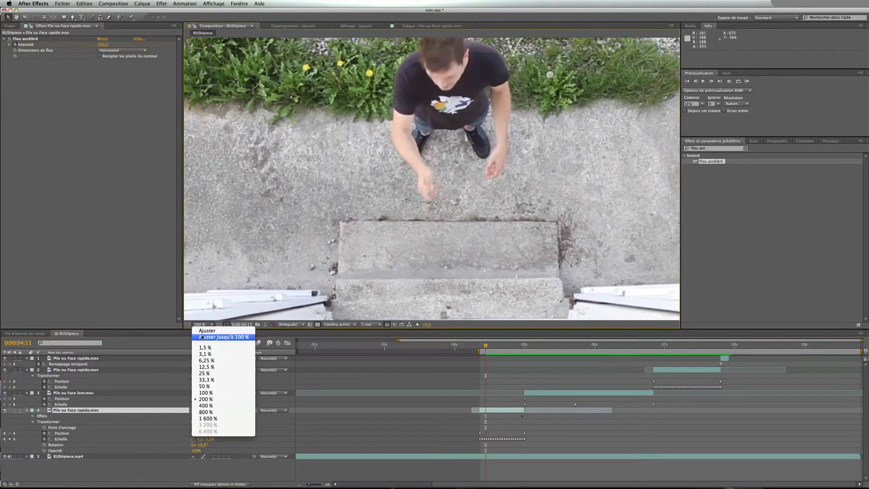
{"action": "left_click", "coordinate": [203, 338]}
{"action": "left_click", "coordinate": [268, 411]}
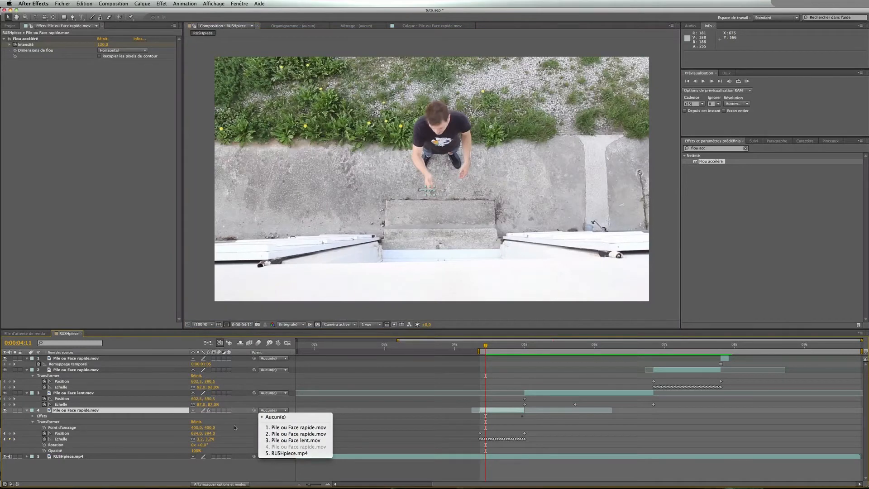
{"action": "left_click", "coordinate": [527, 319]}
{"action": "left_click", "coordinate": [479, 346]}
{"action": "key", "text": "space"}
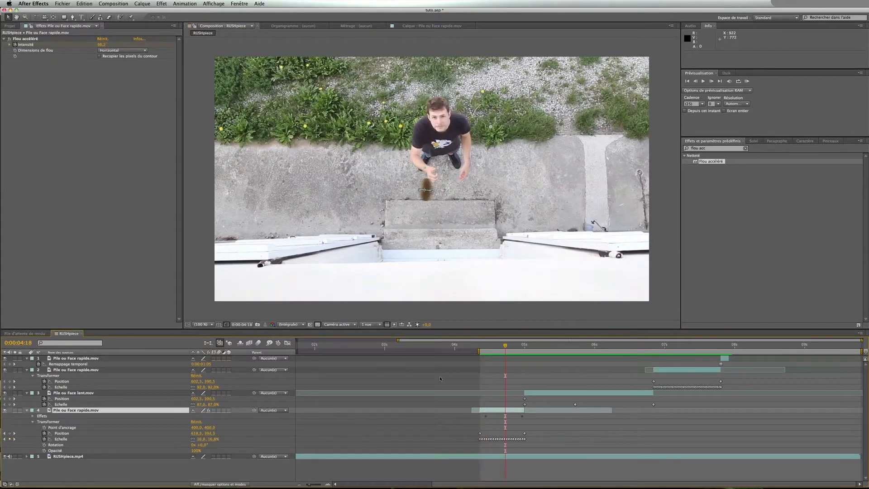
{"action": "left_click", "coordinate": [479, 346]}
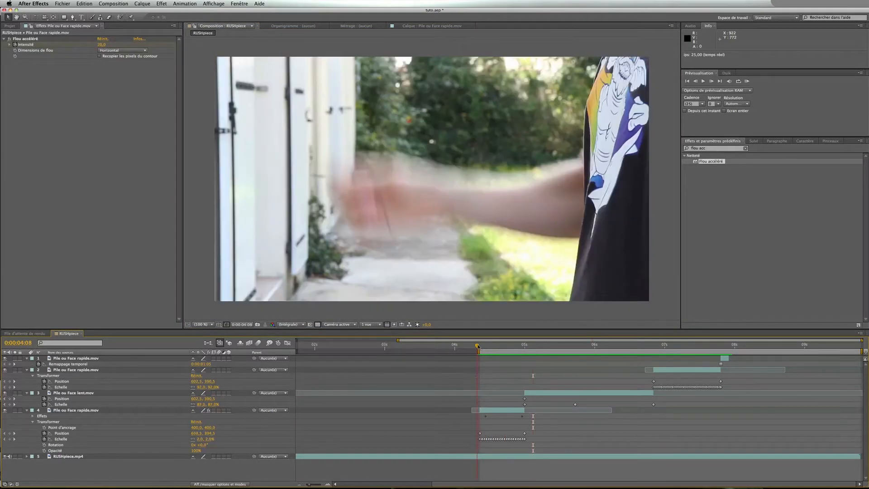
{"action": "left_click_drag", "start_coordinate": [480, 348], "coordinate": [481, 346]}
{"action": "key", "text": "space"}
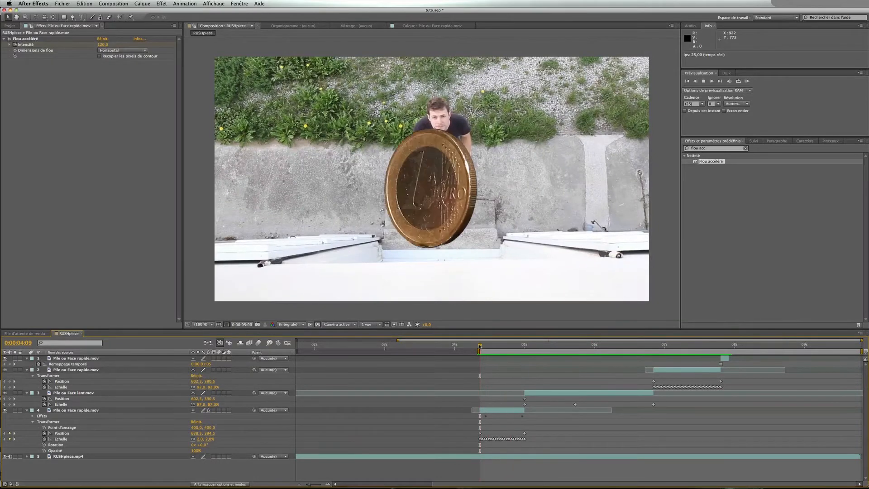
{"action": "key", "text": "space"}
{"action": "key", "text": "space"}
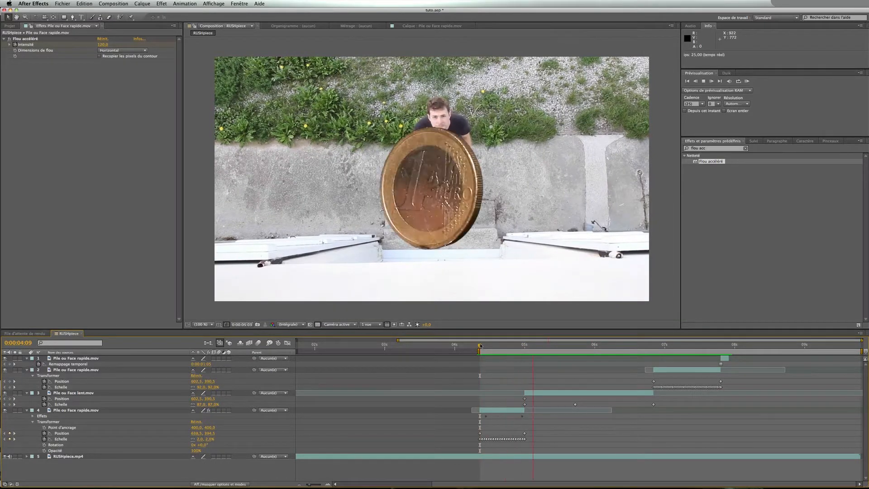
{"action": "key", "text": "space"}
{"action": "key", "text": "space"}
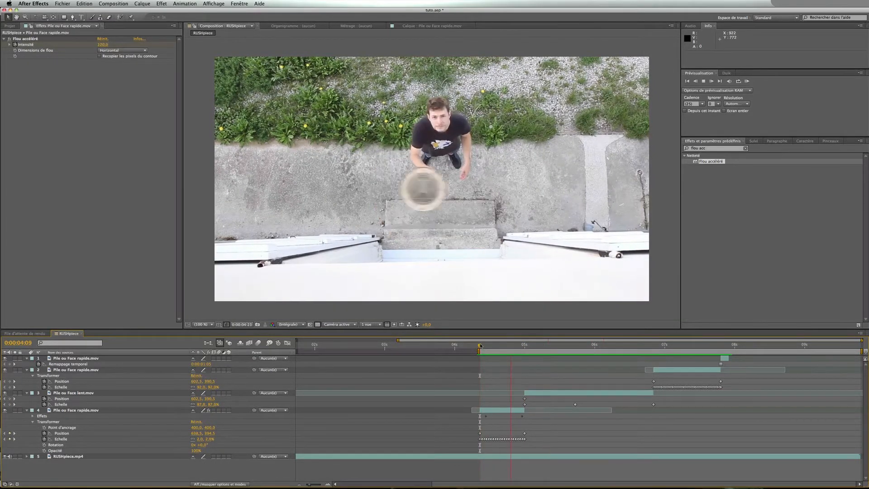
{"action": "key", "text": "space"}
Set the blur intensity at 0:00:04:11 to 140
{"action": "left_click_drag", "start_coordinate": [481, 346], "coordinate": [487, 347]}
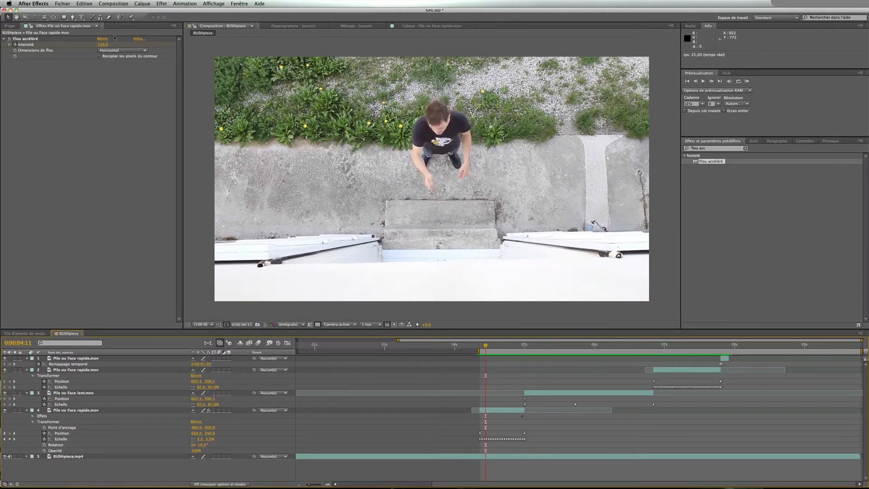
{"action": "left_click", "coordinate": [103, 45]}
{"action": "type", "text": "140"}
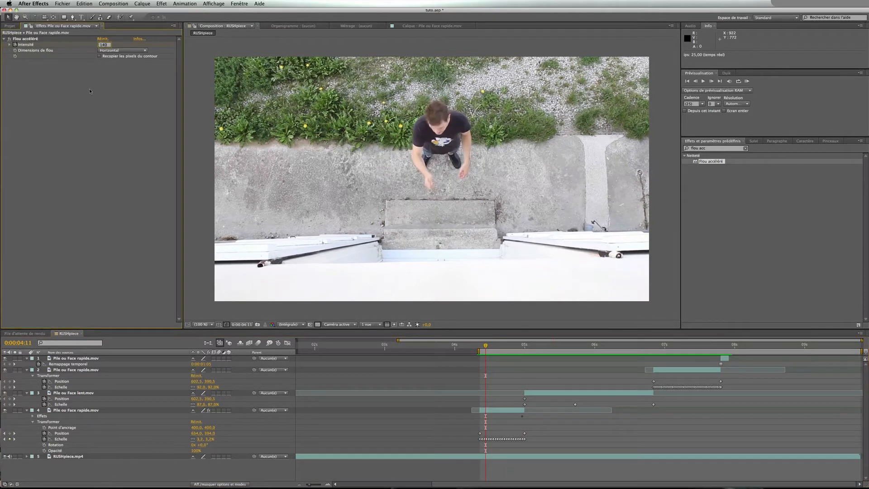
{"action": "key", "text": "Return"}
{"action": "left_click", "coordinate": [433, 430]}
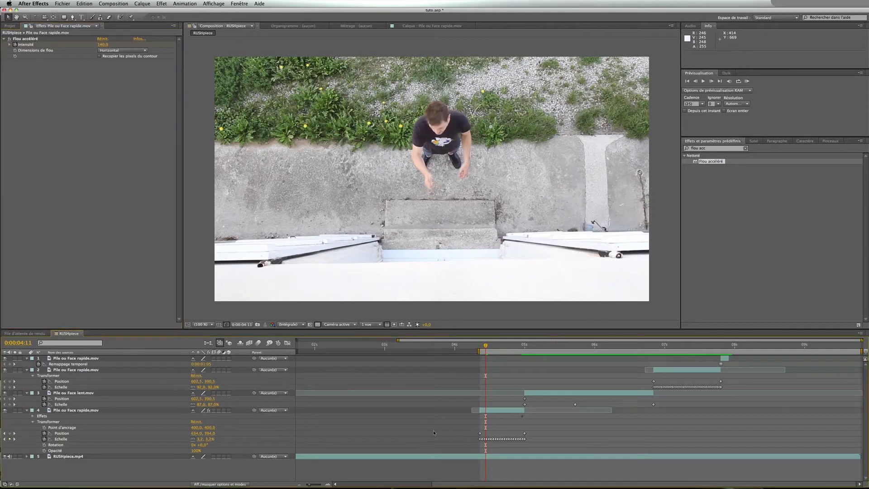
Preview the toss from 0:00:04:09 with the slow coin layer selected
{"action": "key", "text": "Page_Up"}
{"action": "key", "text": "Page_Up"}
{"action": "key", "text": "space"}
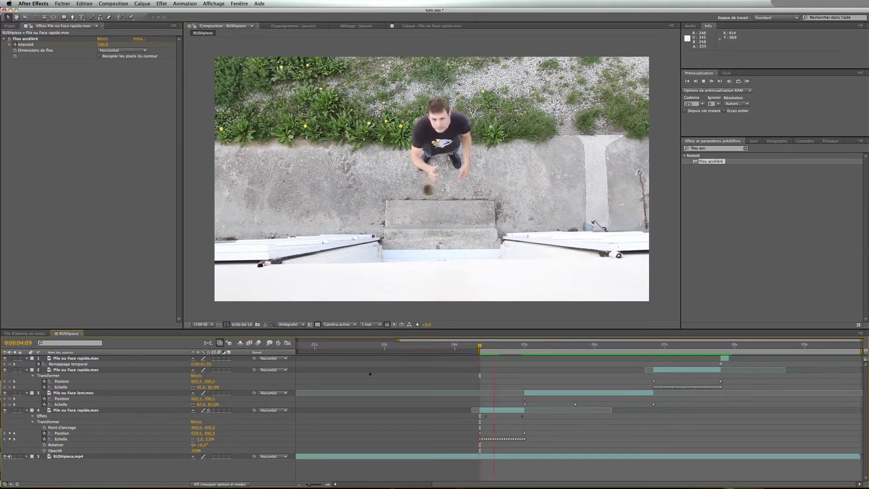
{"action": "left_click", "coordinate": [480, 347]}
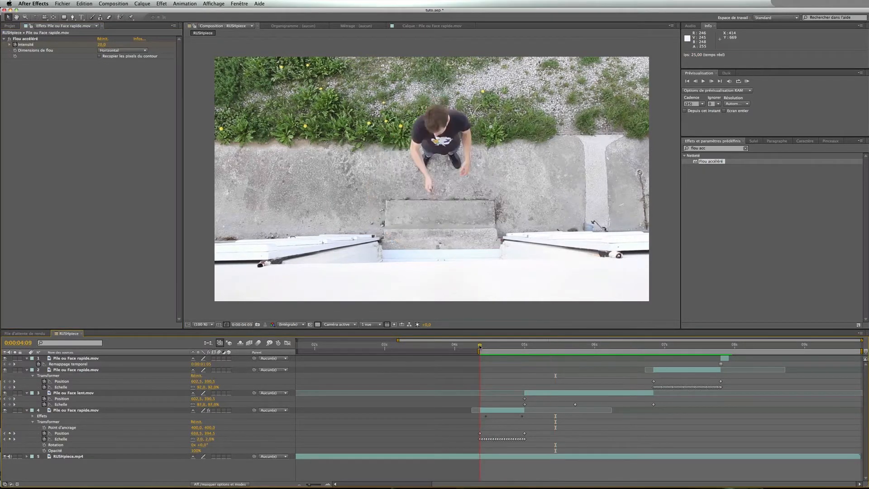
{"action": "key", "text": "space"}
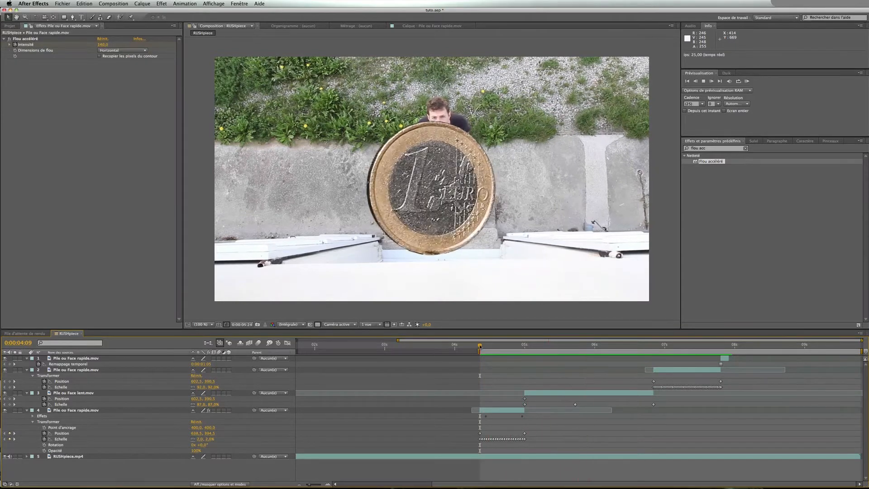
{"action": "key", "text": "space"}
{"action": "left_click_drag", "start_coordinate": [478, 347], "coordinate": [527, 346]}
{"action": "left_click", "coordinate": [553, 394]}
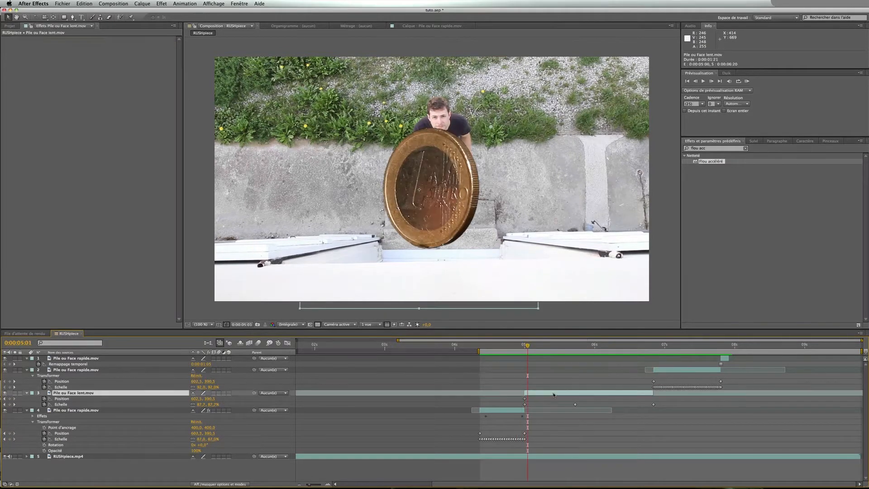
{"action": "left_click", "coordinate": [480, 349]}
{"action": "key", "text": "KP_0"}
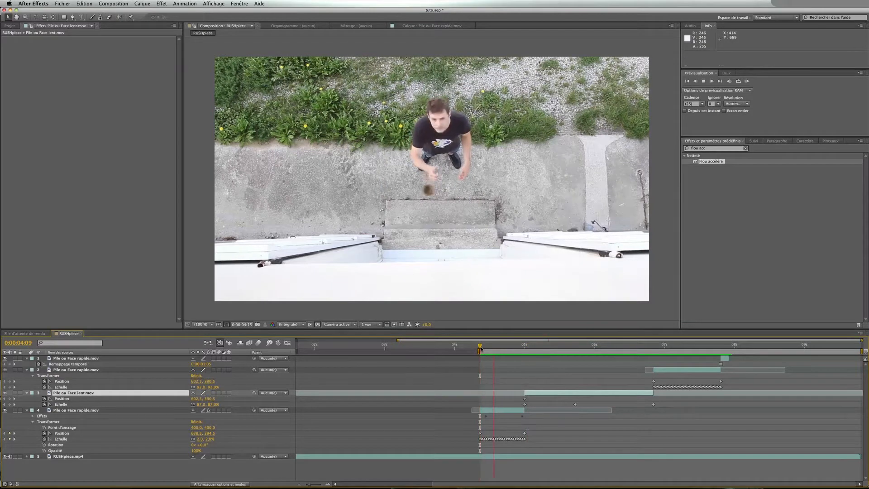
{"action": "key", "text": "space"}
{"action": "left_click", "coordinate": [495, 369]}
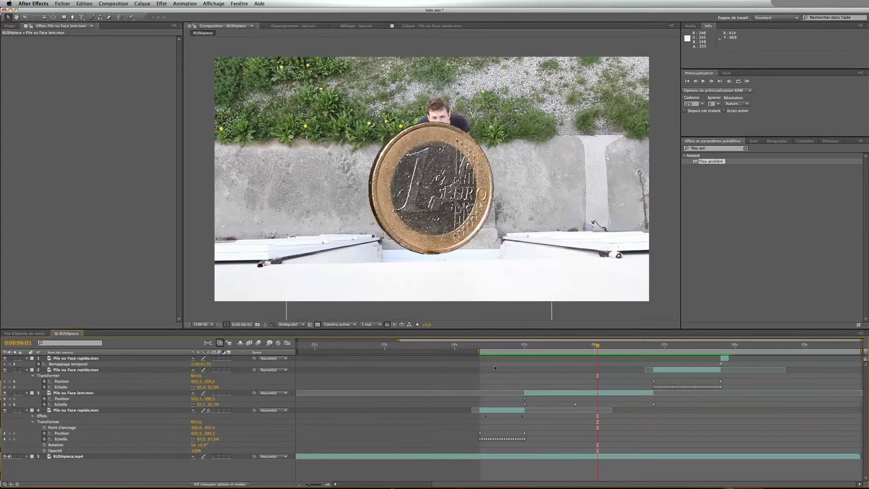
{"action": "left_click", "coordinate": [513, 348]}
{"action": "key", "text": "space"}
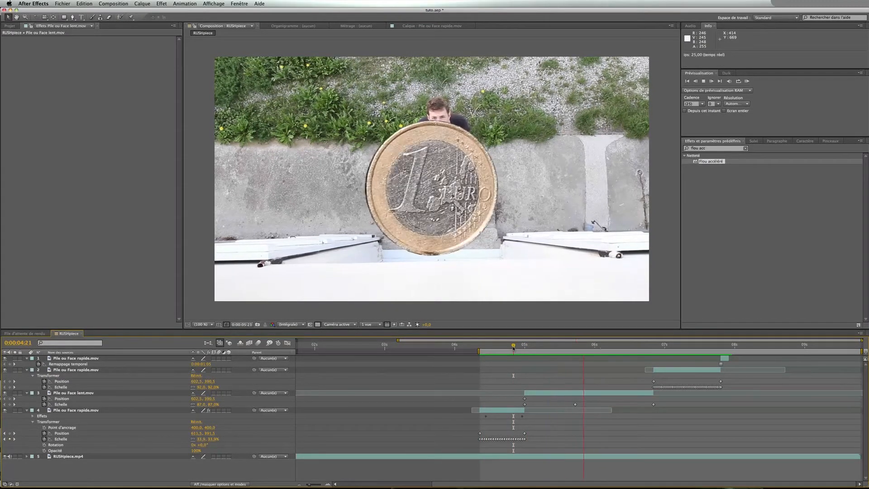
Select the slow layer's Scale keyframe at 0:00:05:18 and open it in the Graph Editor
{"action": "left_click_drag", "start_coordinate": [514, 348], "coordinate": [575, 349]}
{"action": "left_click", "coordinate": [576, 405]}
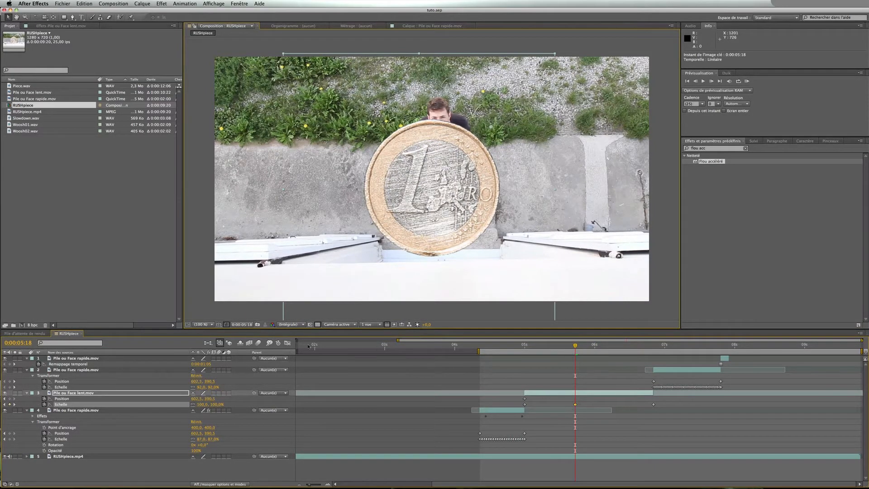
{"action": "left_click", "coordinate": [287, 343]}
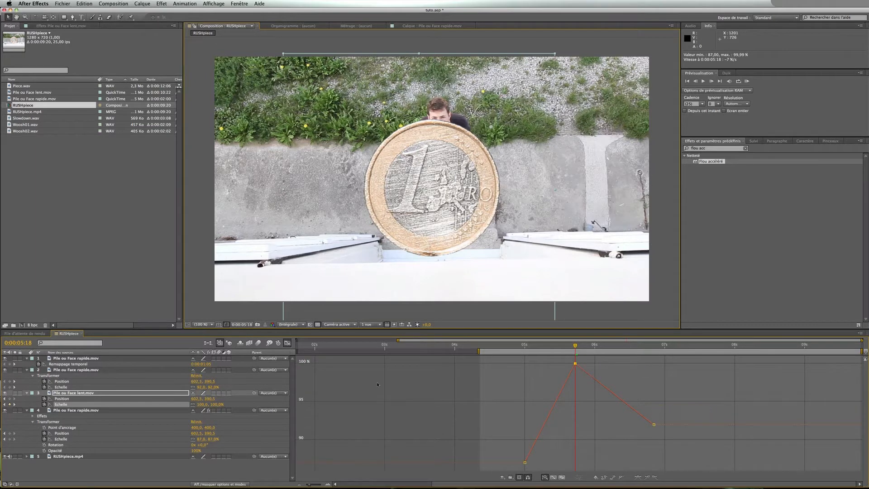
Apply Easy Ease to the slow coin layer's Scale keyframe at 0:00:05:18
{"action": "left_click", "coordinate": [288, 343]}
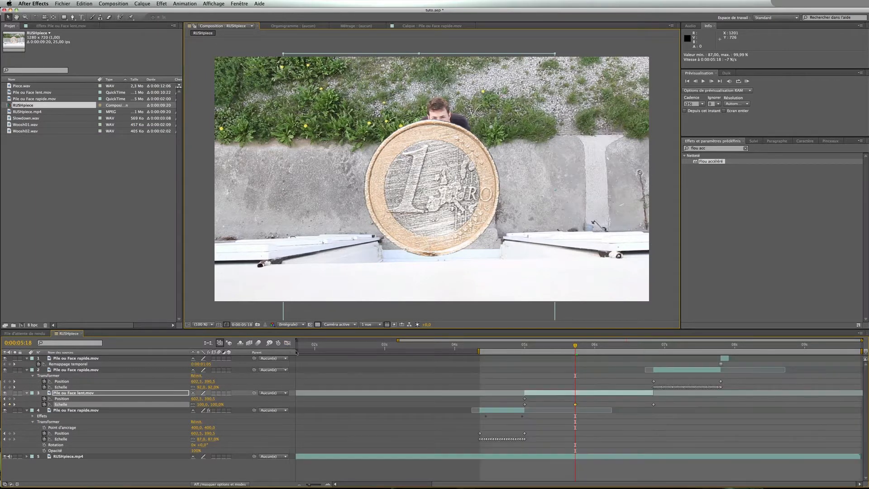
{"action": "right_click", "coordinate": [576, 407]}
{"action": "mouse_move", "coordinate": [614, 477]}
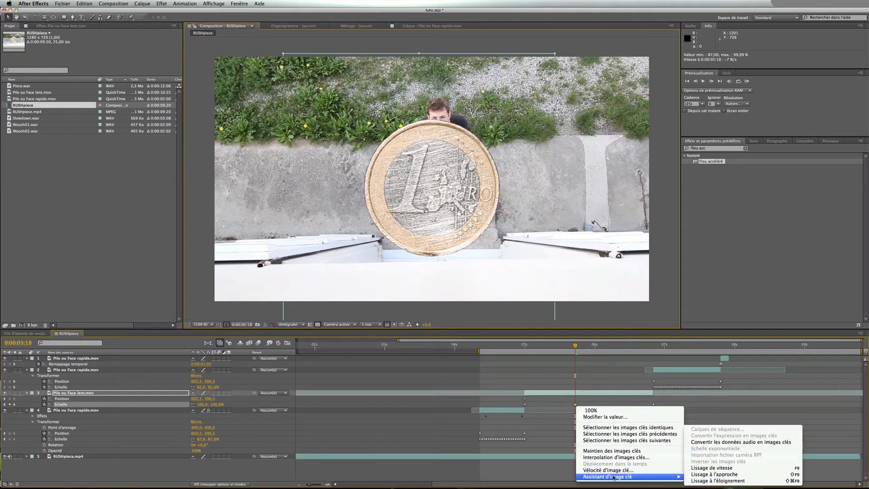
{"action": "left_click", "coordinate": [713, 468]}
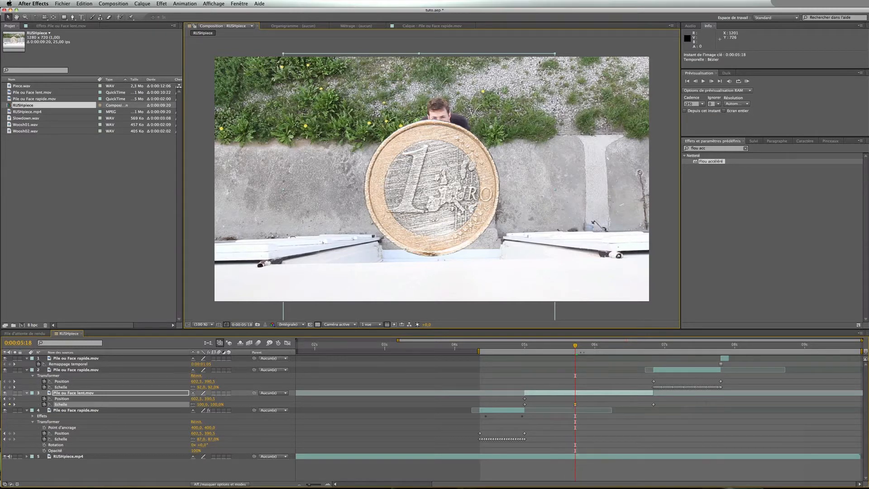
Examine the eased Scale curve and scrub through the slow coin's scale animation
{"action": "left_click_drag", "start_coordinate": [576, 347], "coordinate": [585, 347]}
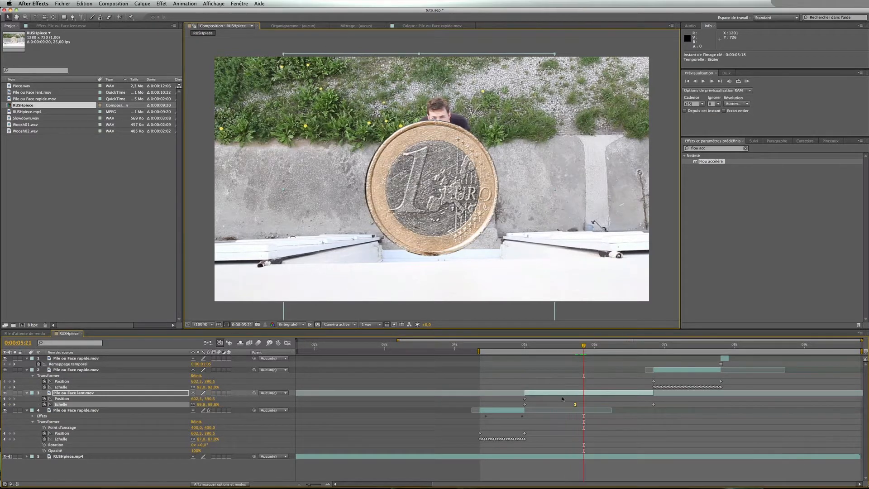
{"action": "left_click", "coordinate": [329, 485]}
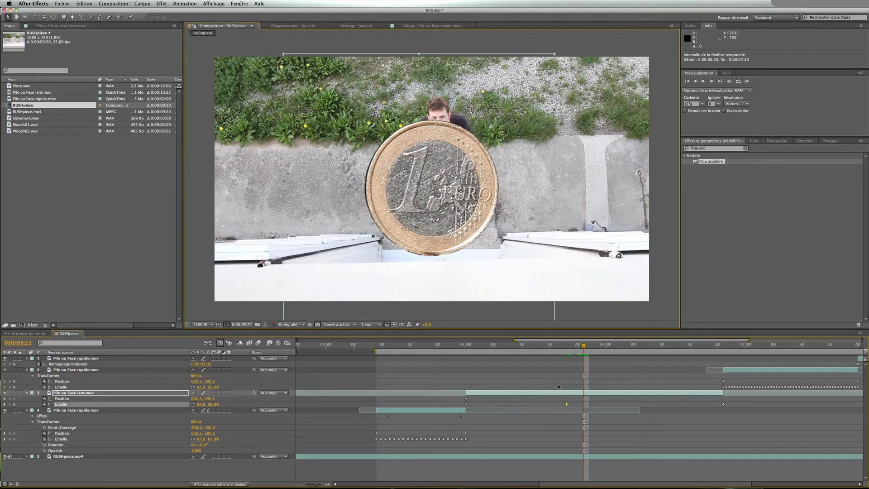
{"action": "left_click", "coordinate": [288, 343]}
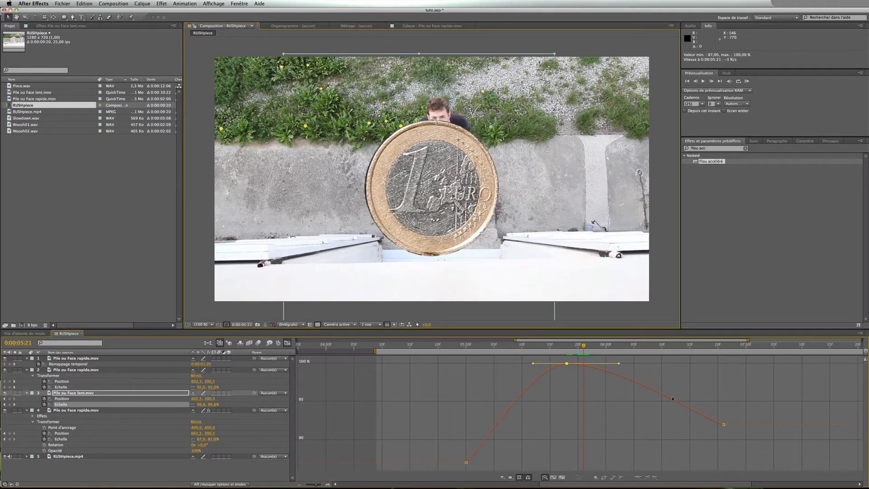
{"action": "left_click", "coordinate": [288, 343]}
{"action": "left_click", "coordinate": [467, 347]}
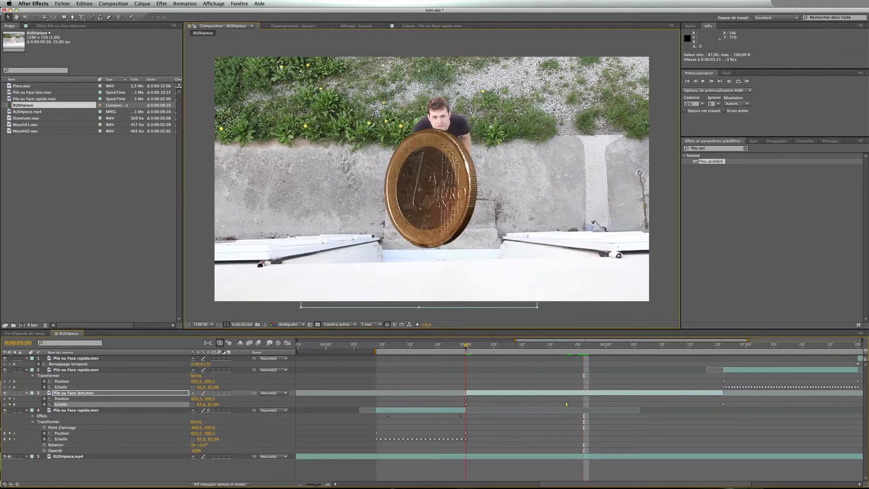
{"action": "left_click_drag", "start_coordinate": [467, 347], "coordinate": [725, 351]}
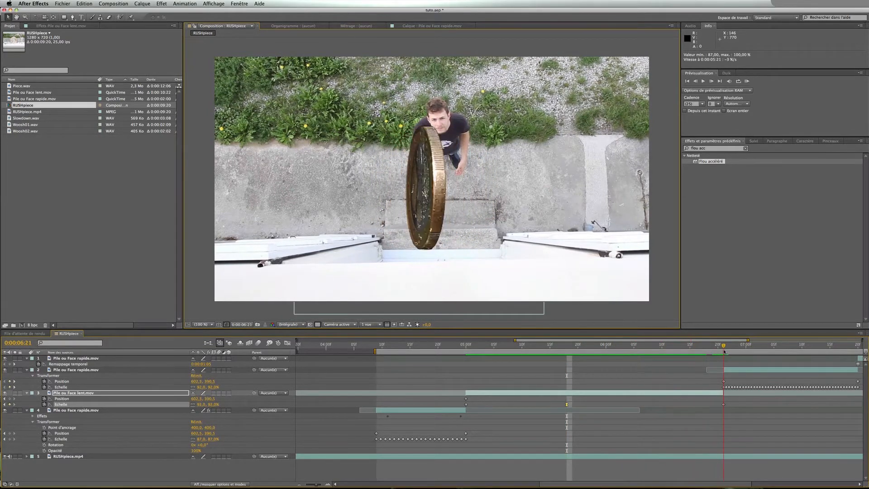
Preview the composition from around 0:00:04:08 to check the coin's scale change
{"action": "left_click", "coordinate": [380, 345]}
{"action": "key", "text": "KP_0"}
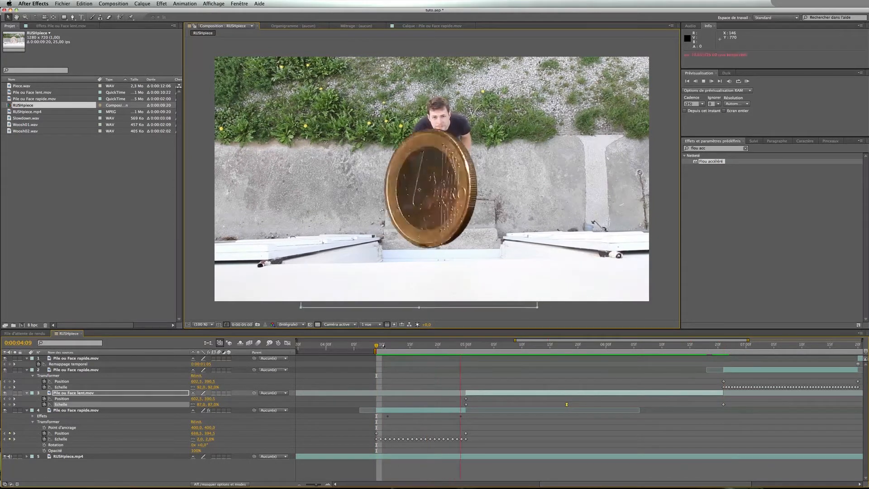
{"action": "left_click", "coordinate": [372, 346]}
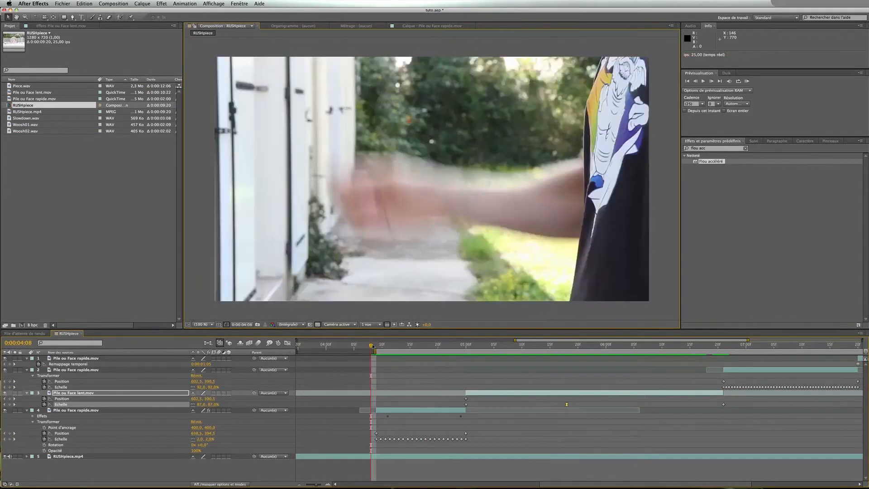
{"action": "key", "text": "KP_0"}
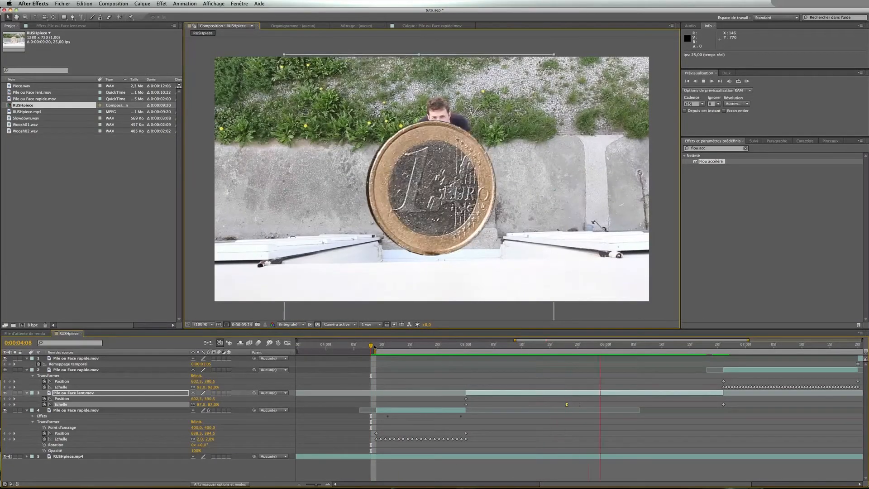
Lengthen both Bezier influence handles of the Scale keyframe at 0:00:05:18 for a smoother ease
{"action": "left_click", "coordinate": [565, 344]}
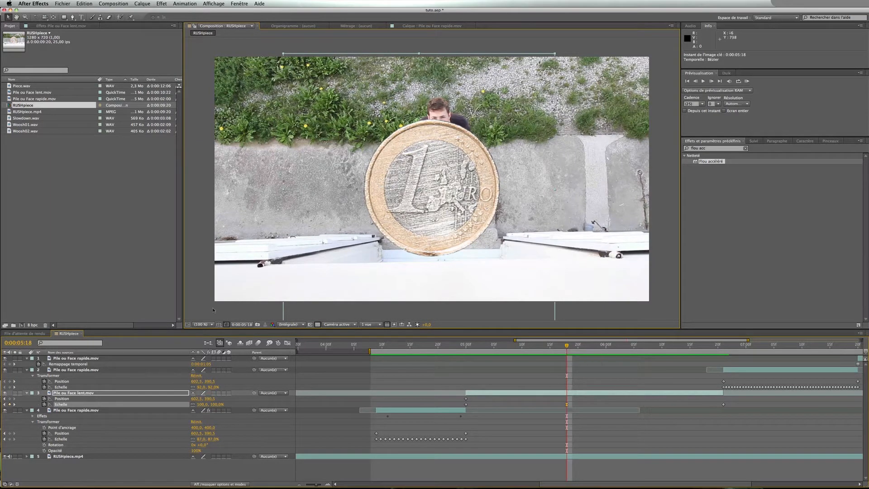
{"action": "left_click", "coordinate": [288, 343]}
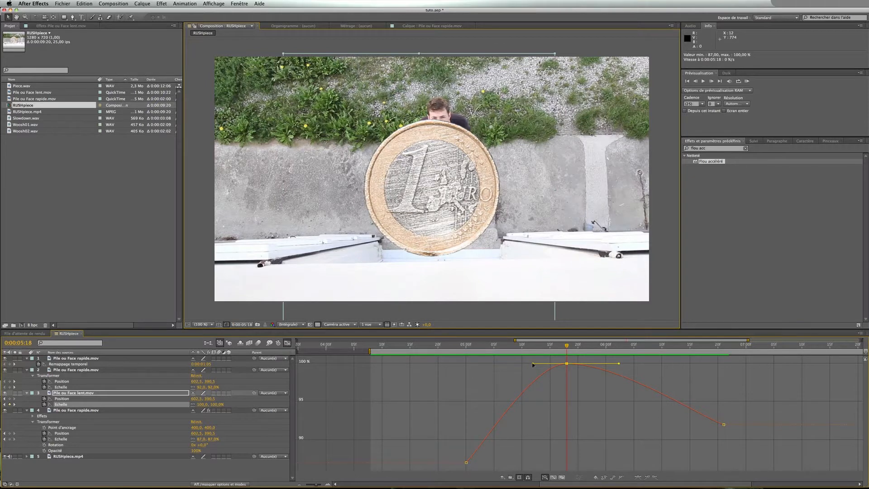
{"action": "left_click_drag", "start_coordinate": [533, 364], "coordinate": [490, 364]}
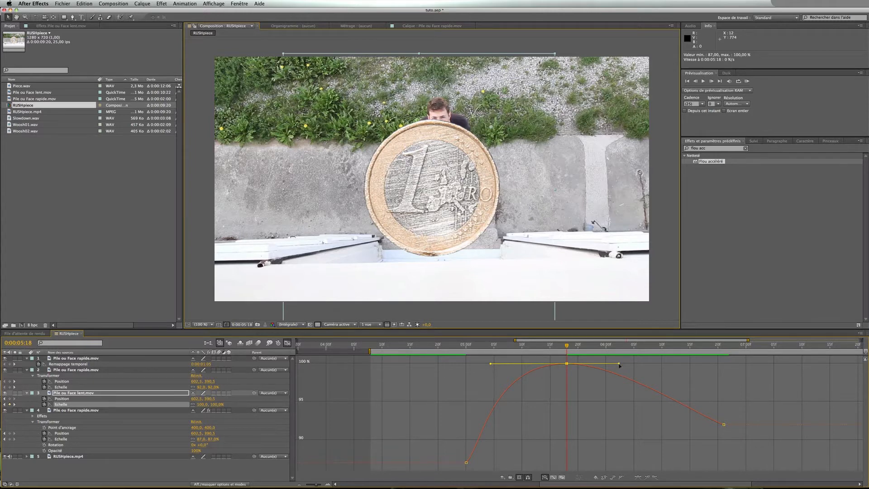
{"action": "left_click_drag", "start_coordinate": [619, 363], "coordinate": [661, 363]}
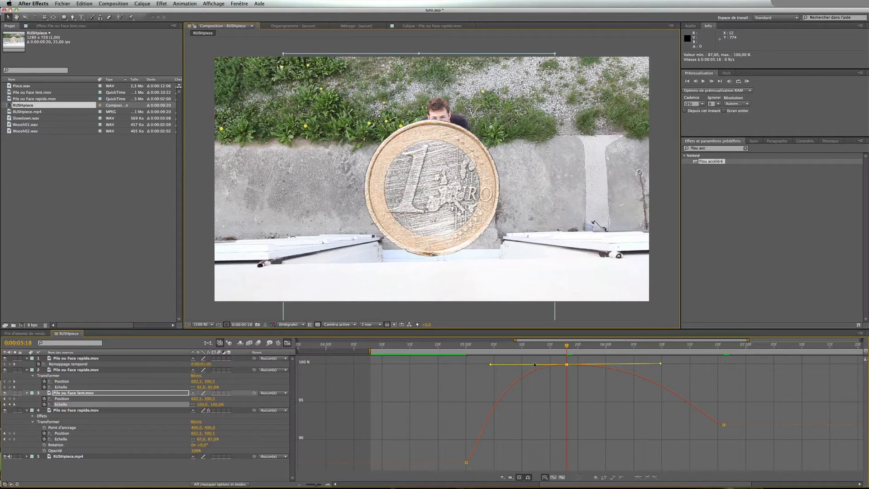
{"action": "key", "text": "shift+F3"}
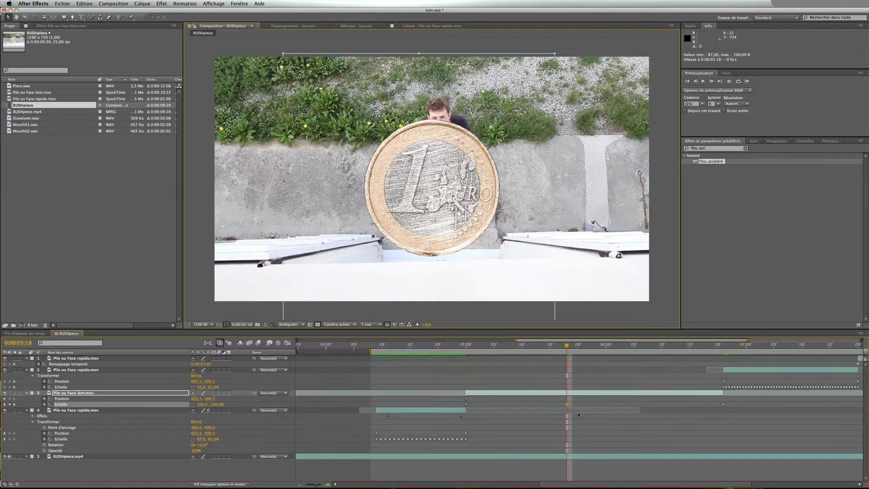
Preview the toss from about 0:00:04:09 to judge the smoothed scale ease
{"action": "key", "text": "space"}
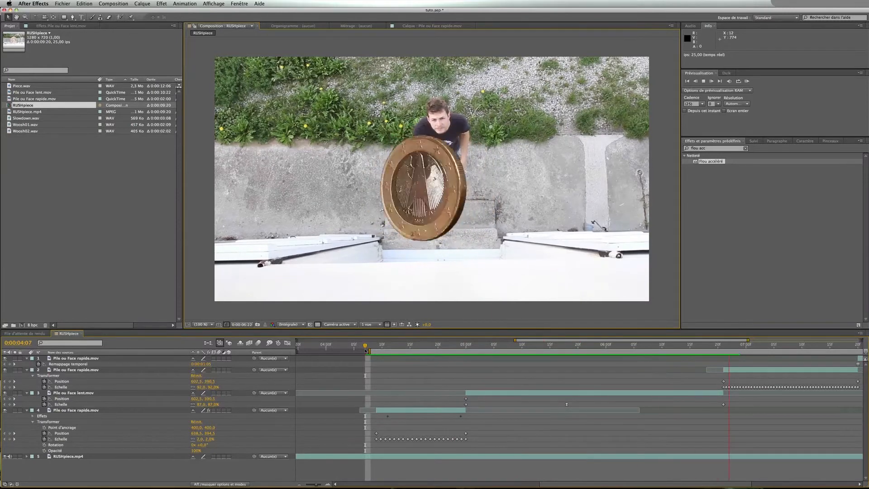
{"action": "left_click_drag", "start_coordinate": [379, 347], "coordinate": [376, 347]}
{"action": "key", "text": "space"}
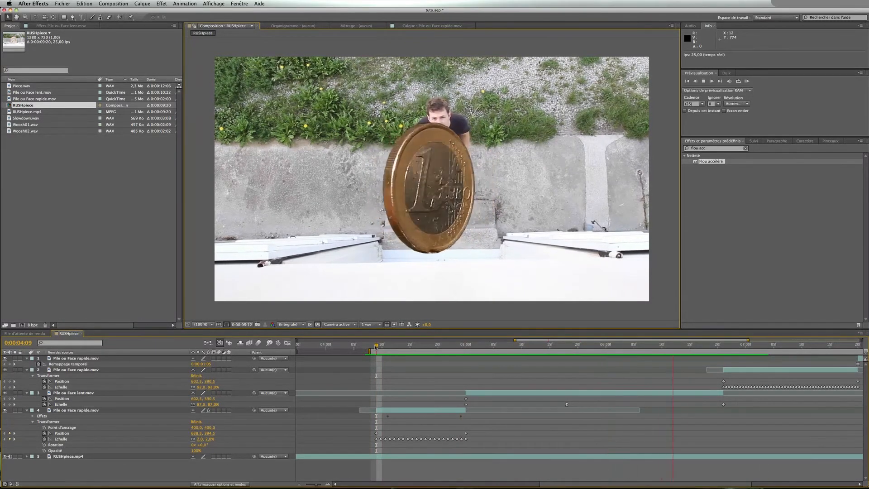
{"action": "key", "text": "space"}
{"action": "left_click_drag", "start_coordinate": [447, 343], "coordinate": [373, 352]}
{"action": "key", "text": "space"}
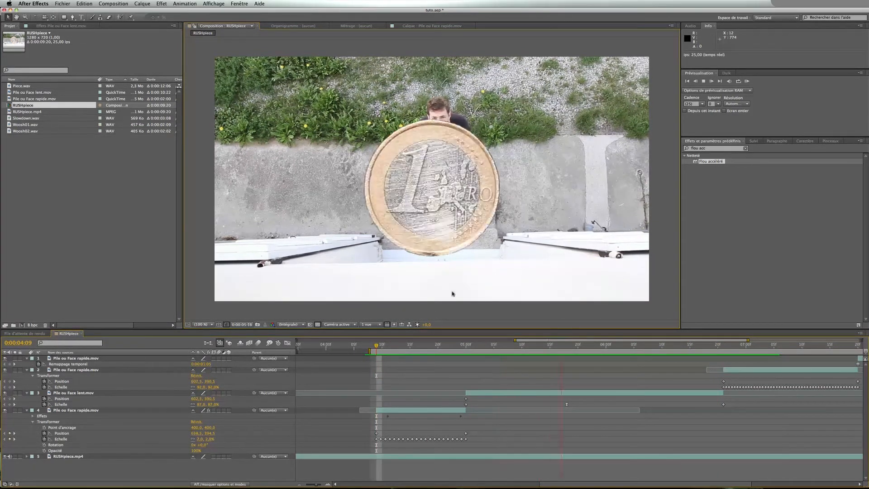
{"action": "key", "text": "space"}
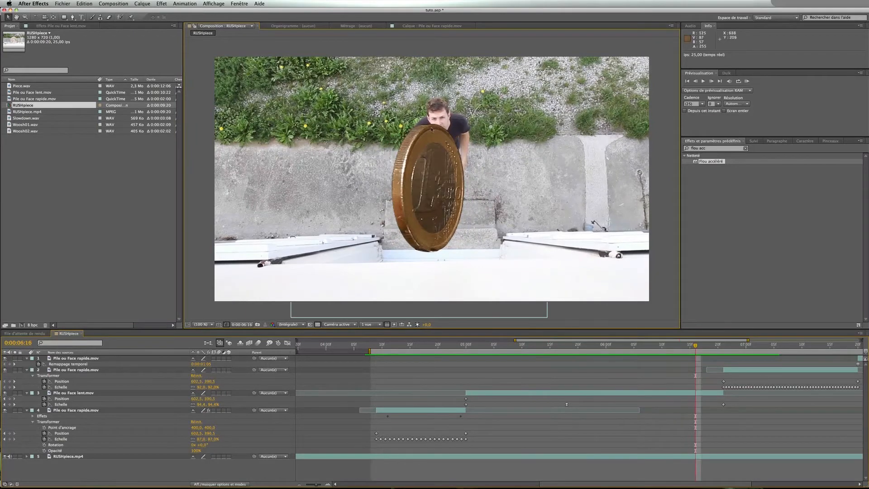
Set the slow coin layer's Position to 621.5, 390.5 near 0:00:06:20 and shift that keyframe to 0:00:06:21
{"action": "left_click_drag", "start_coordinate": [695, 348], "coordinate": [724, 351]}
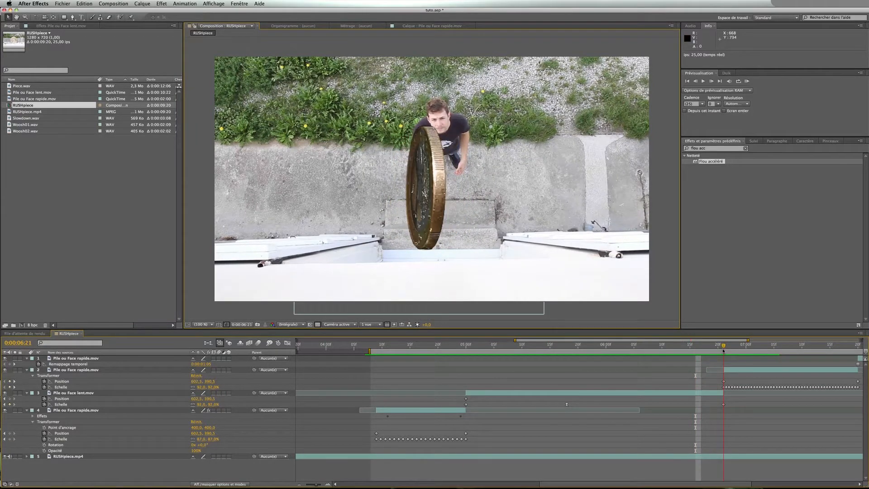
{"action": "left_click", "coordinate": [696, 394]}
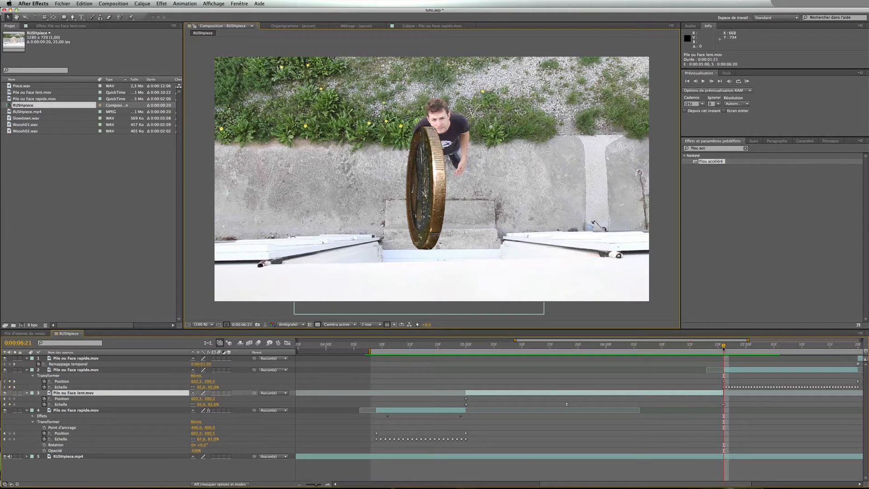
{"action": "key", "text": "Page_Up"}
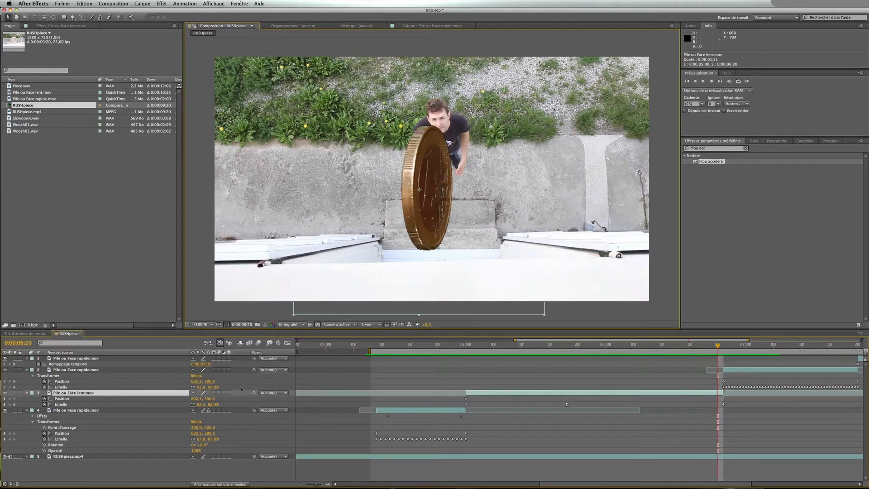
{"action": "left_click_drag", "start_coordinate": [195, 399], "coordinate": [205, 399]}
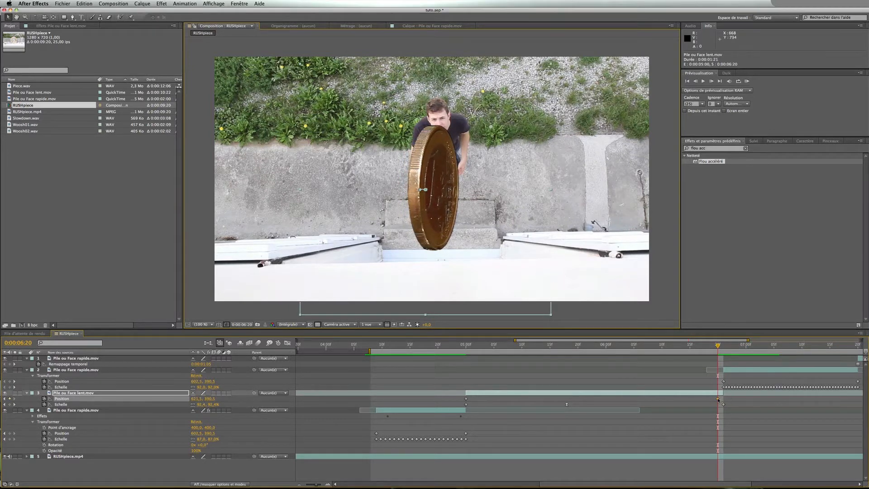
{"action": "left_click_drag", "start_coordinate": [718, 398], "coordinate": [723, 399]}
Preview the coin toss from about 0:00:04:24
{"action": "left_click_drag", "start_coordinate": [719, 346], "coordinate": [461, 346]}
{"action": "left_click", "coordinate": [449, 368]}
{"action": "key", "text": "space"}
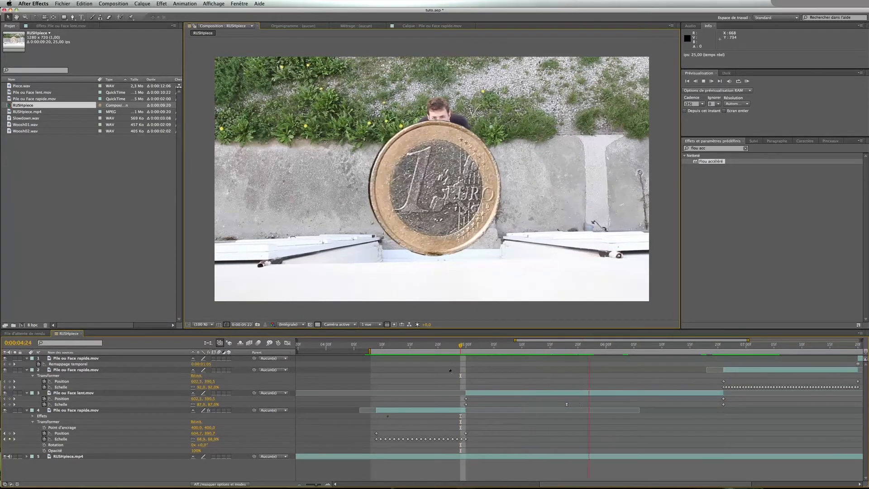
{"action": "key", "text": "space"}
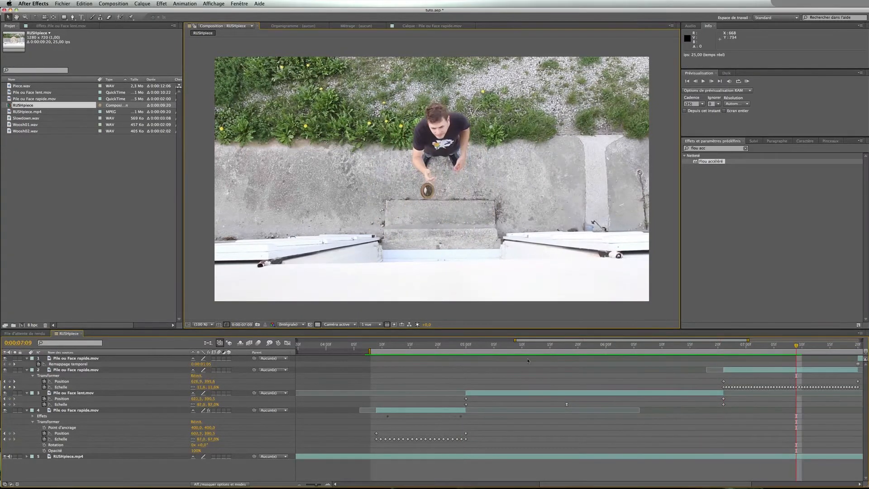
Copy the slow layer's Position keyframe at 0:00:06:21 and paste it onto the fast coin layer at the same time
{"action": "left_click", "coordinate": [724, 399]}
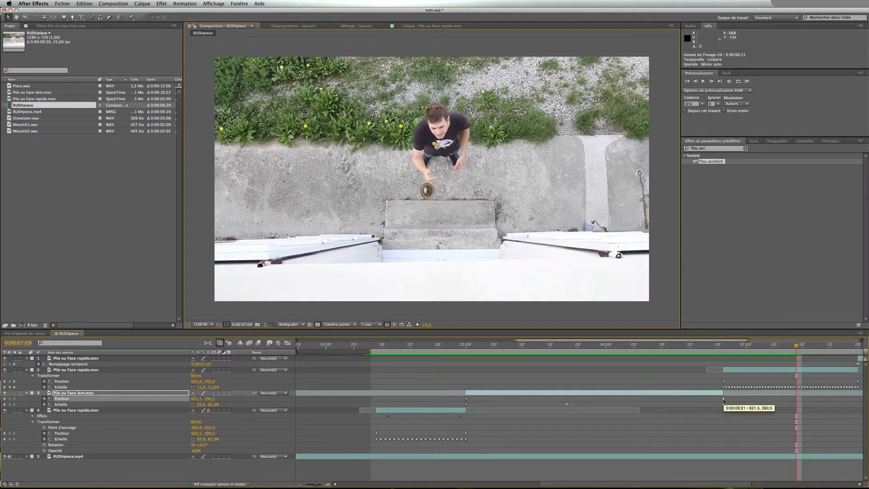
{"action": "key", "text": "super+c"}
{"action": "left_click", "coordinate": [723, 346]}
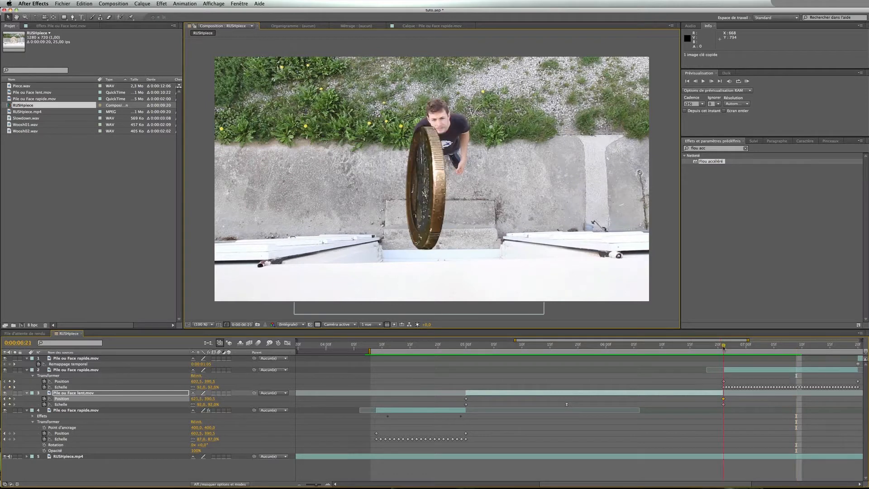
{"action": "left_click", "coordinate": [734, 370]}
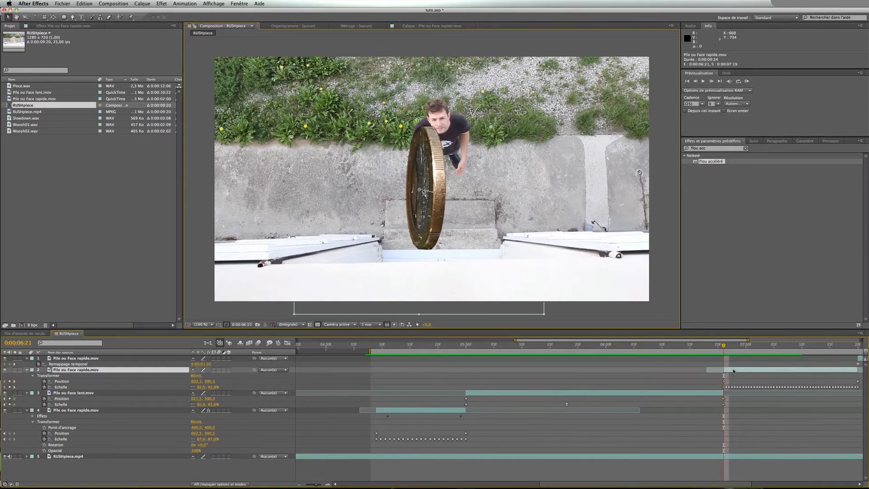
{"action": "key", "text": "super+v"}
Preview the transition from the slow coin to the fast coin layer around the catch
{"action": "left_click_drag", "start_coordinate": [721, 347], "coordinate": [565, 348]}
{"action": "left_click", "coordinate": [732, 371]}
{"action": "key", "text": "space"}
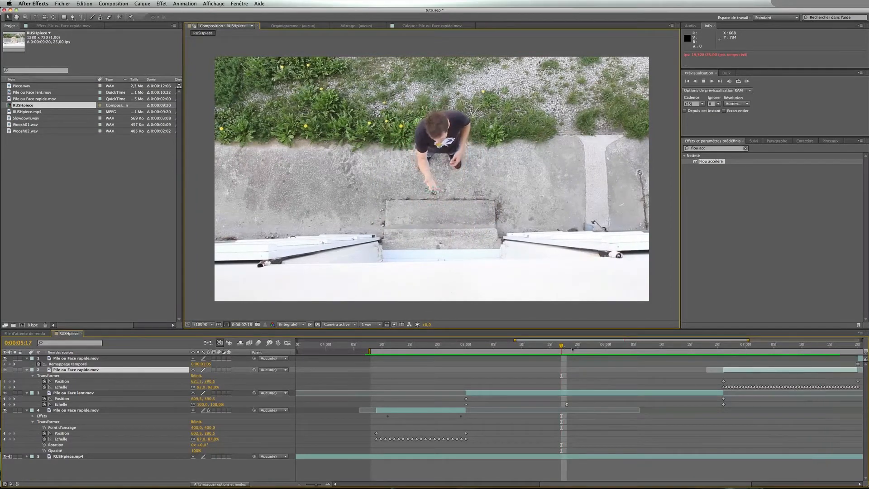
{"action": "key", "text": "space"}
{"action": "left_click", "coordinate": [603, 363]}
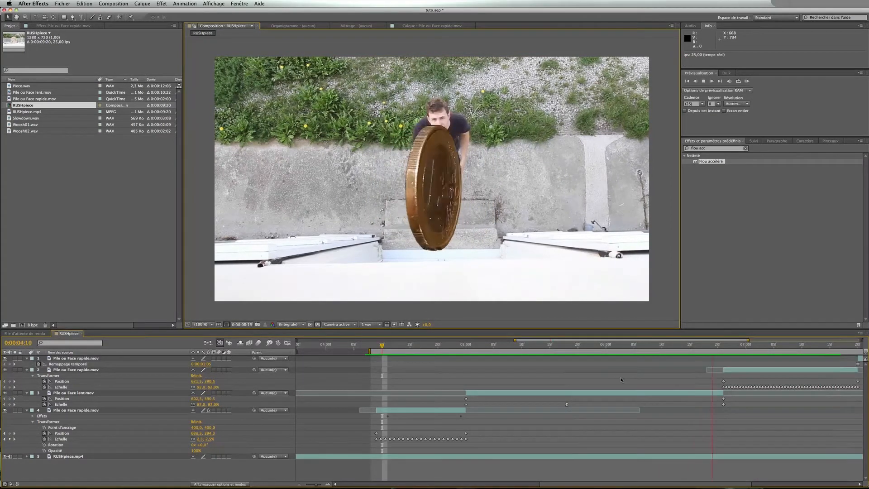
{"action": "key", "text": "space"}
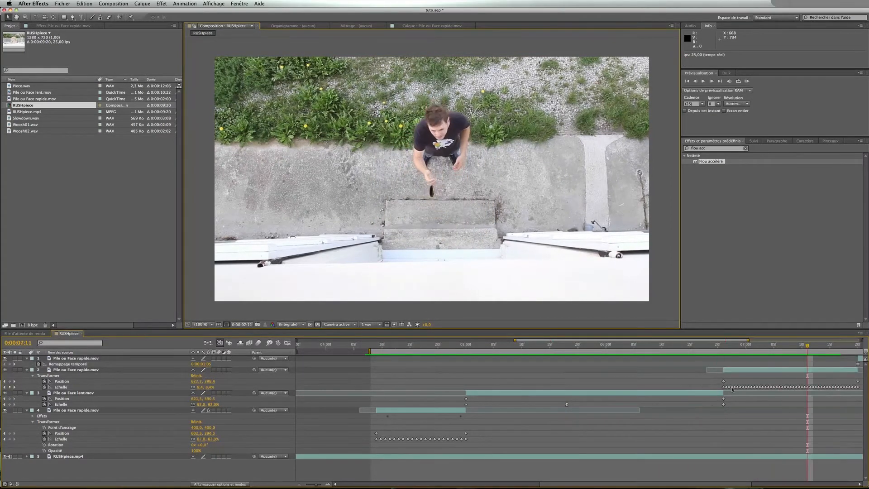
{"action": "scroll", "coordinate": [621, 380], "scroll_direction": "right", "scroll_amount": 6}
{"action": "scroll", "coordinate": [621, 380], "scroll_direction": "left", "scroll_amount": 6}
{"action": "scroll", "coordinate": [733, 389], "scroll_direction": "right", "scroll_amount": 3}
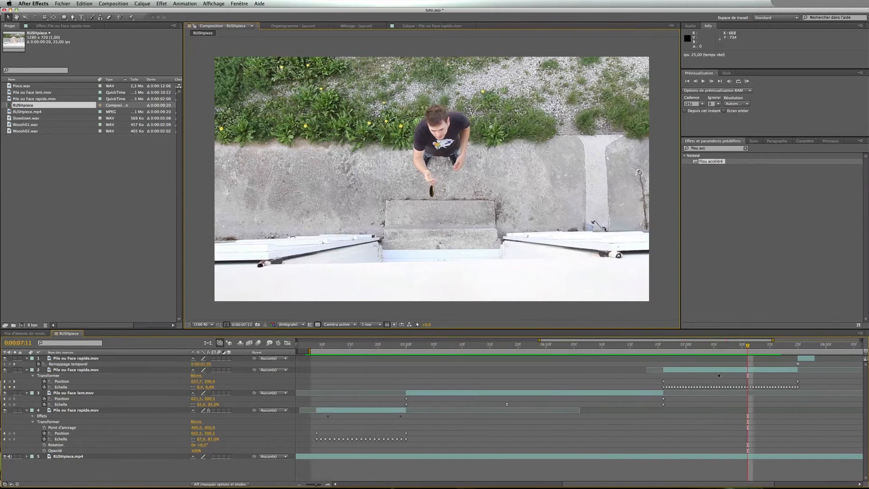
Apply Fast Blur to the fast coin layer at 0:00:06:21 with intensity 20 and Horizontal blur dimensions
{"action": "left_click", "coordinate": [664, 348]}
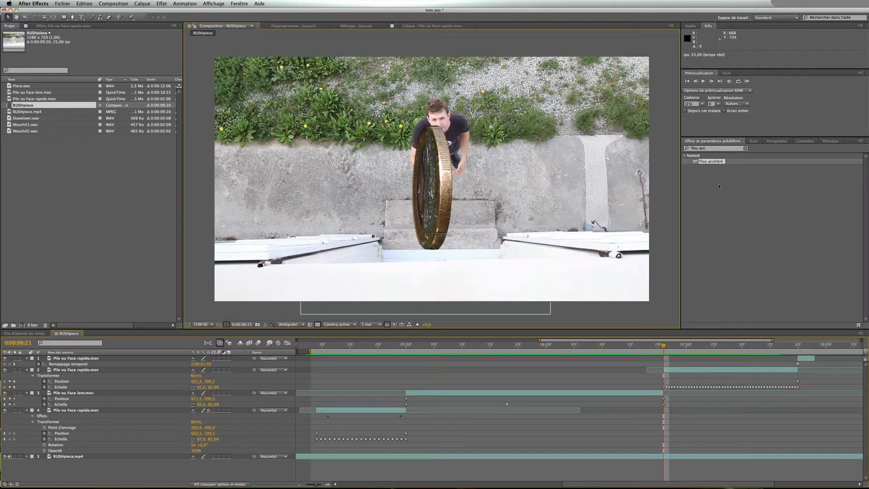
{"action": "left_click_drag", "start_coordinate": [710, 162], "coordinate": [697, 373]}
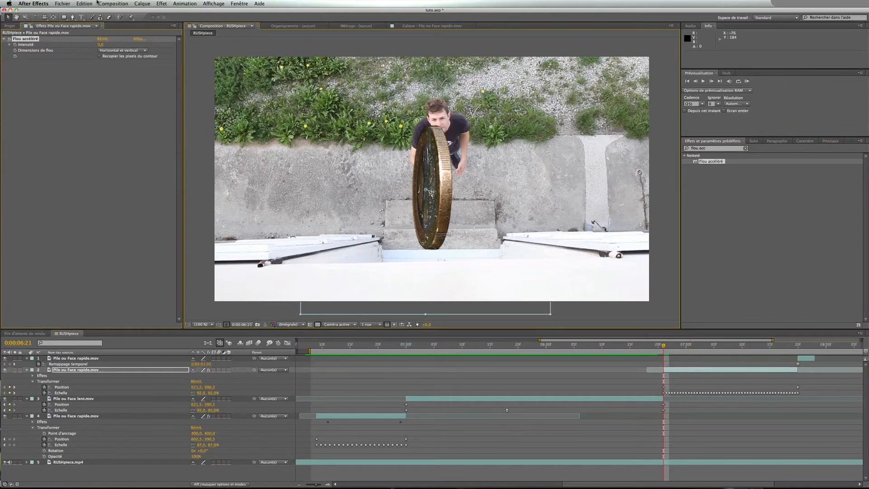
{"action": "left_click", "coordinate": [102, 45]}
{"action": "type", "text": "20"}
{"action": "left_click", "coordinate": [112, 51]}
{"action": "left_click", "coordinate": [118, 57]}
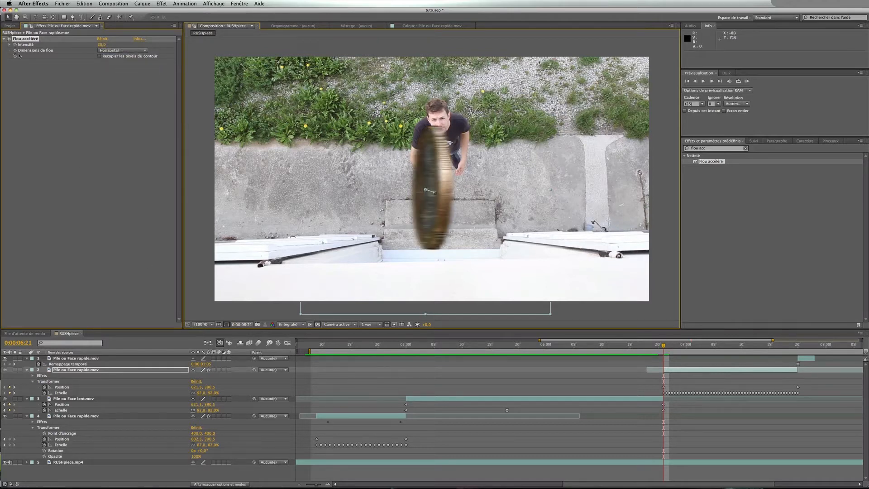
{"action": "left_click_drag", "start_coordinate": [750, 348], "coordinate": [792, 349]}
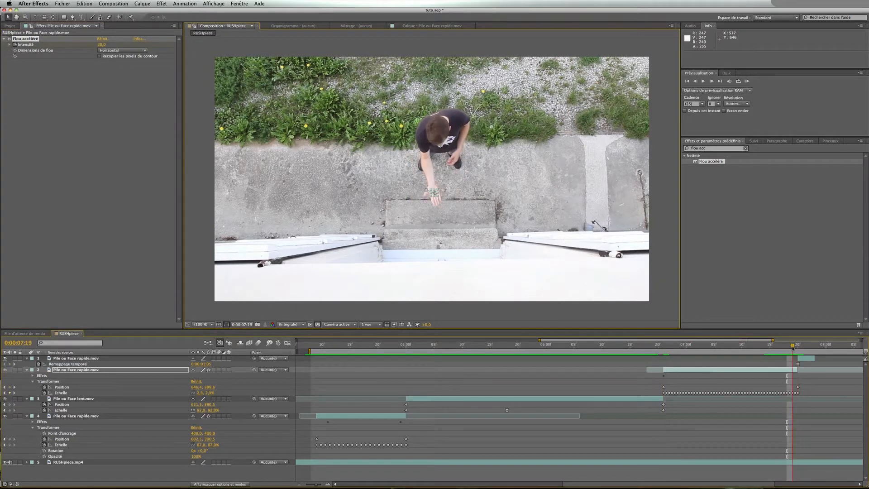
Set the fast coin layer's Fast Blur intensity to 140 at 0:00:07:19
{"action": "left_click", "coordinate": [102, 44]}
{"action": "type", "text": "140"}
{"action": "key", "text": "Return"}
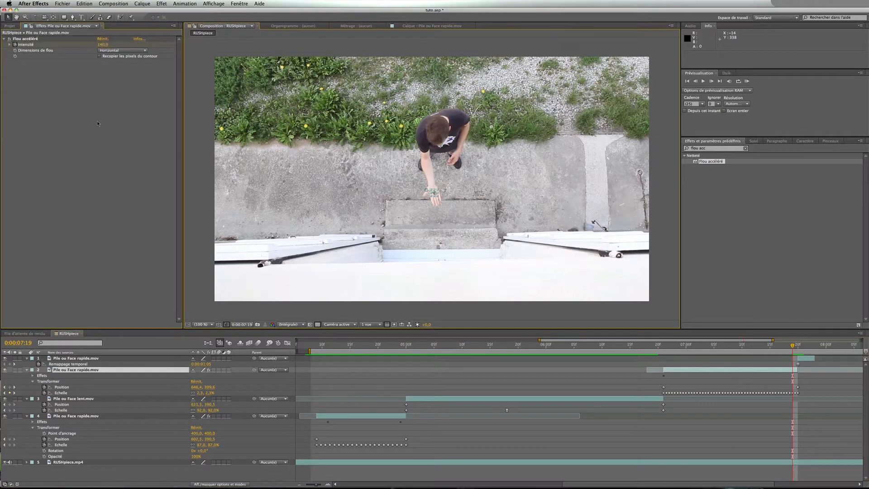
{"action": "left_click", "coordinate": [265, 385]}
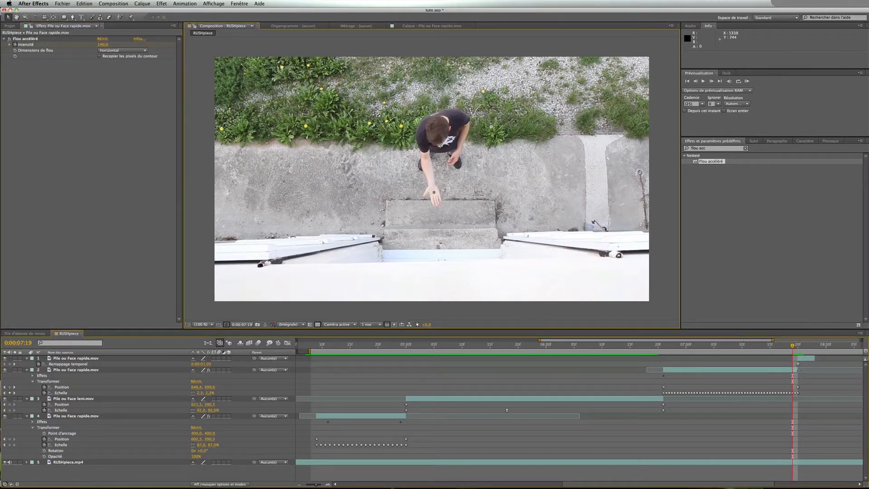
Preview the coin toss from 0:00:07:20
{"action": "key", "text": "Page_Down"}
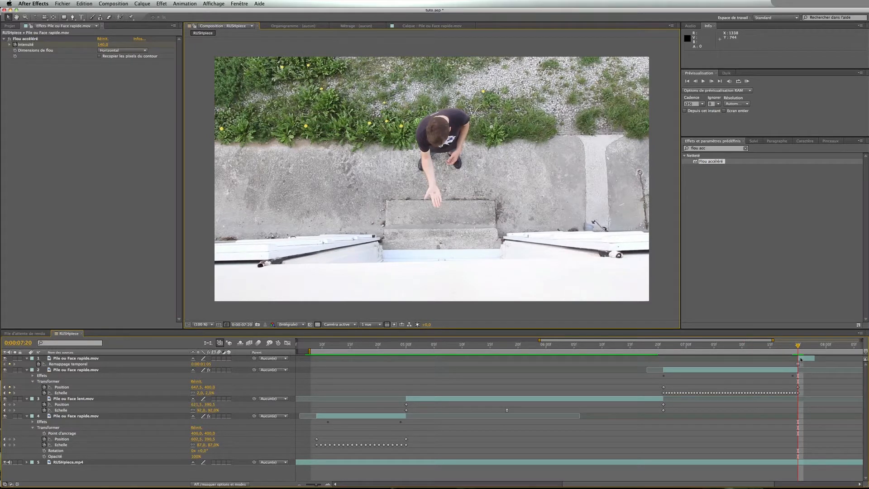
{"action": "left_click", "coordinate": [801, 359]}
{"action": "left_click", "coordinate": [822, 369]}
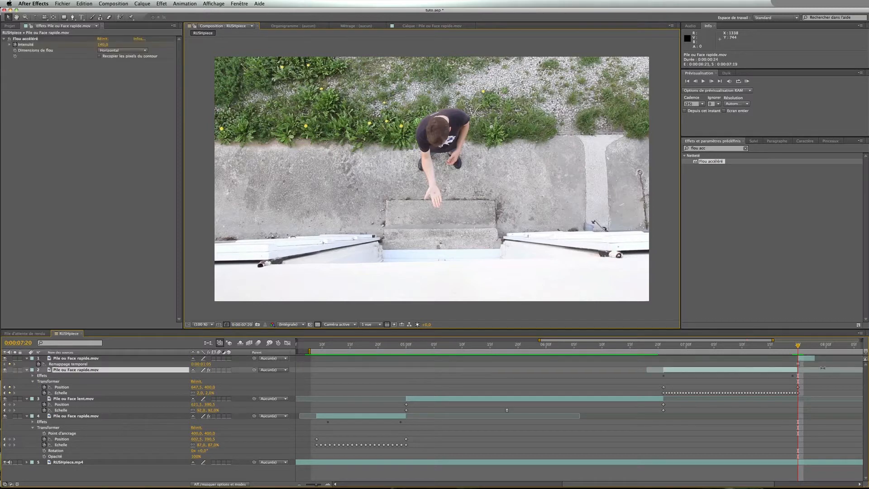
{"action": "left_click", "coordinate": [824, 364]}
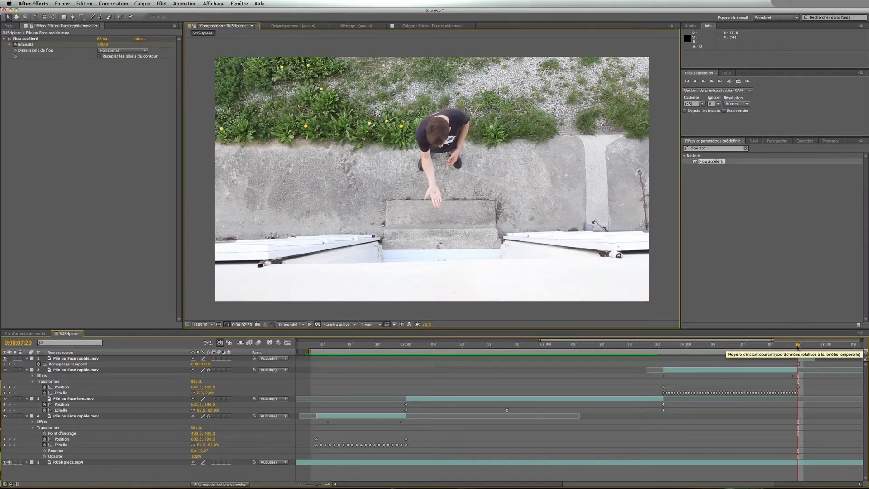
{"action": "key", "text": "space"}
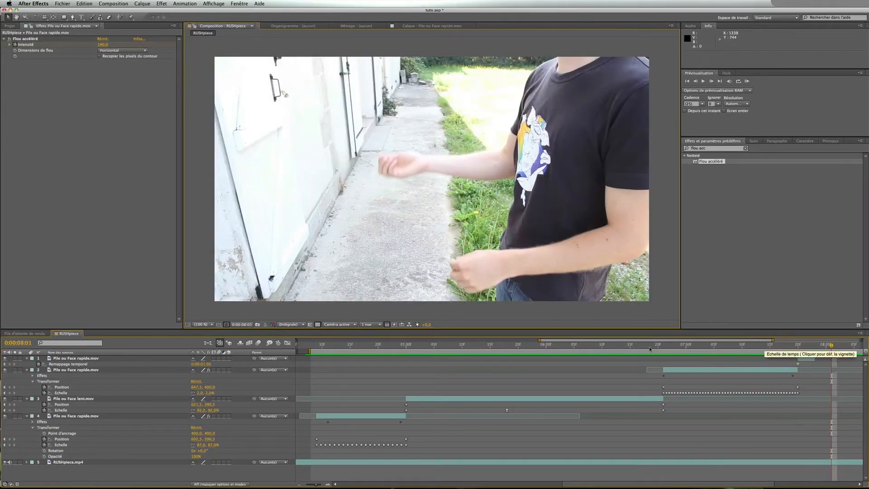
Set the fast coin layer's Fast Blur intensity to 5 at 0:00:06:21
{"action": "left_click_drag", "start_coordinate": [652, 346], "coordinate": [665, 346]}
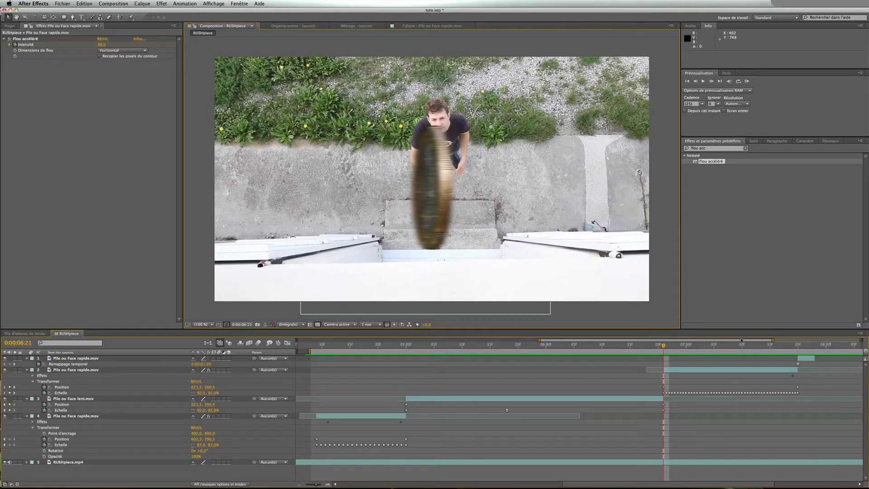
{"action": "mouse_move", "coordinate": [664, 347]}
{"action": "left_mouse_down"}
{"action": "mouse_move", "coordinate": [656, 347]}
{"action": "mouse_move", "coordinate": [665, 348]}
{"action": "left_mouse_up"}
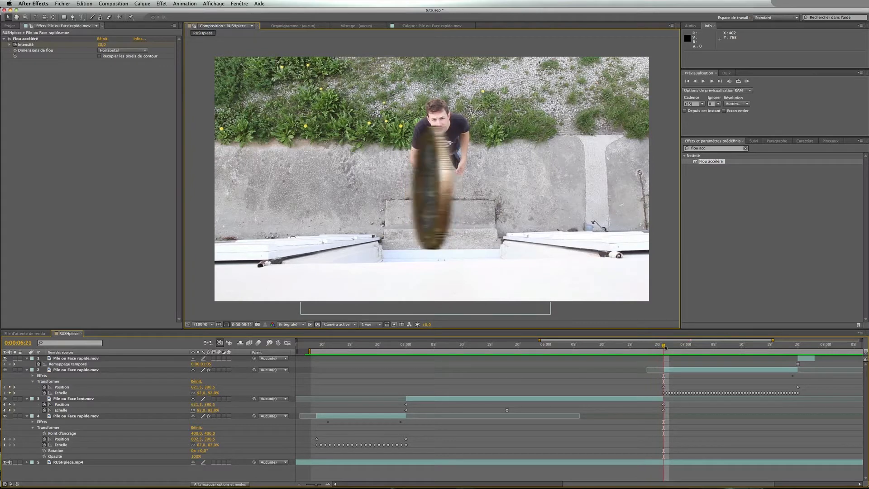
{"action": "left_click", "coordinate": [101, 44]}
{"action": "type", "text": "5"}
{"action": "key", "text": "Return"}
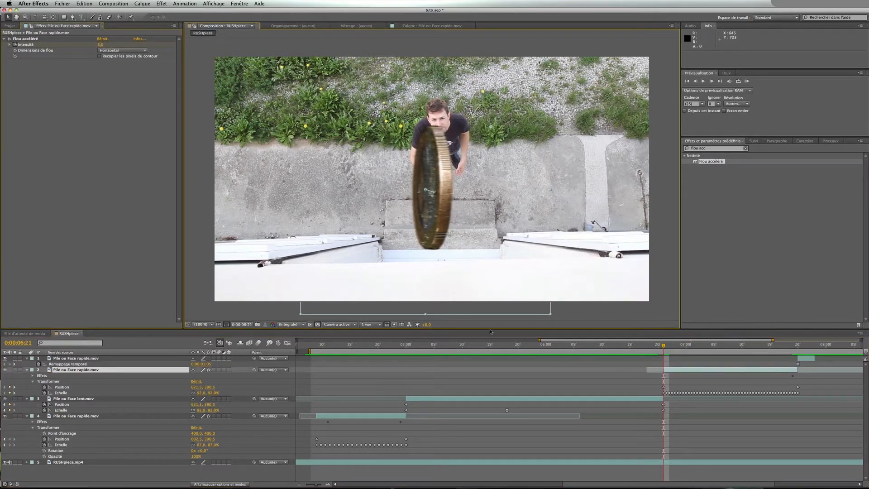
Collapse the properties of all layers in the RUSHpiece timeline
{"action": "left_click_drag", "start_coordinate": [668, 348], "coordinate": [592, 360]}
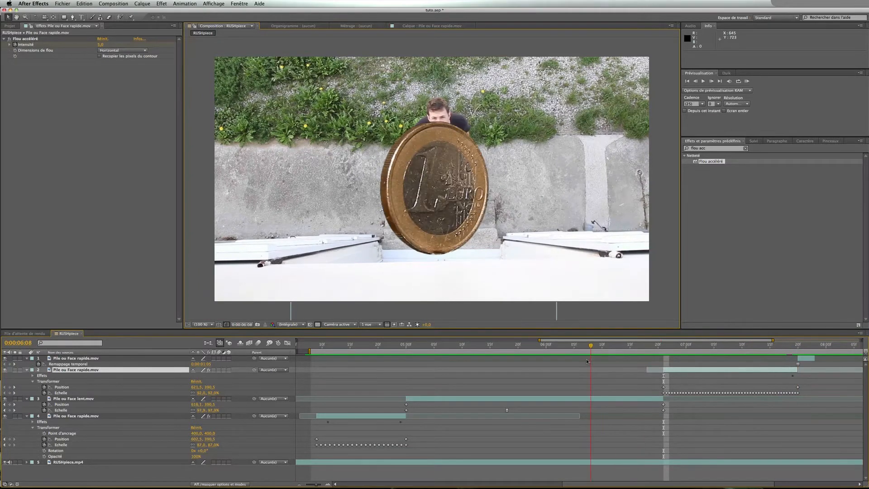
{"action": "left_click", "coordinate": [27, 358]}
{"action": "left_click", "coordinate": [27, 364]}
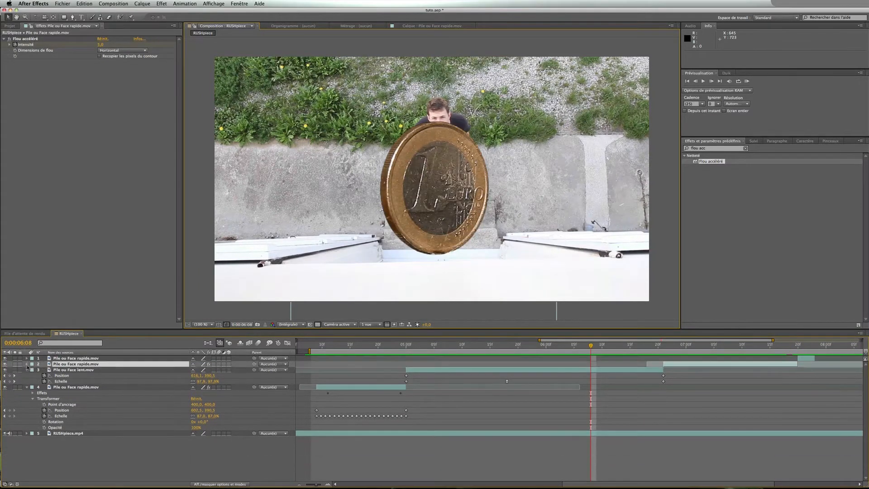
{"action": "left_click", "coordinate": [27, 369]}
{"action": "left_click", "coordinate": [27, 375]}
{"action": "left_click", "coordinate": [26, 381]}
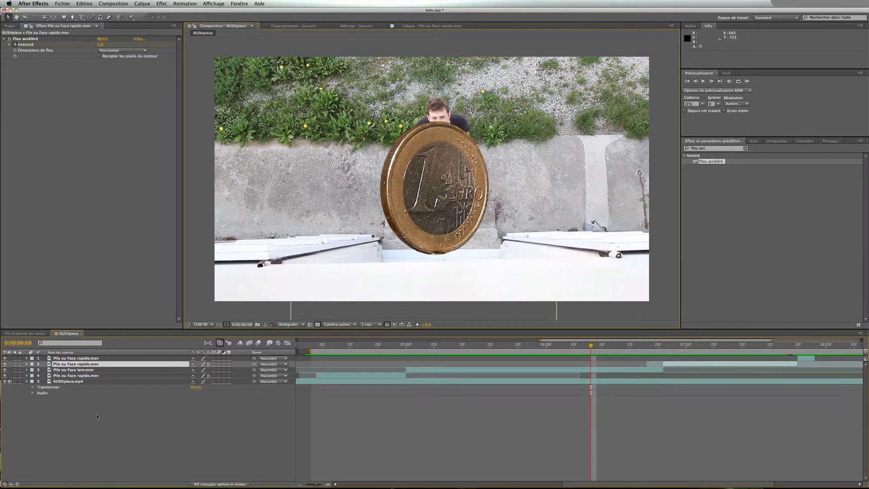
{"action": "left_click", "coordinate": [123, 416]}
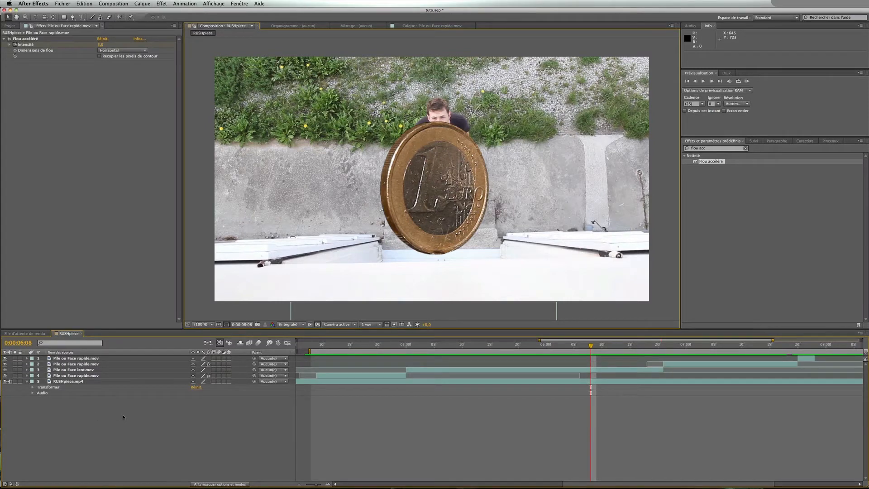
Create a new 1280×720, 25 fps HDV/HDTV 720 25 composition with default settings
{"action": "key", "text": "super+n"}
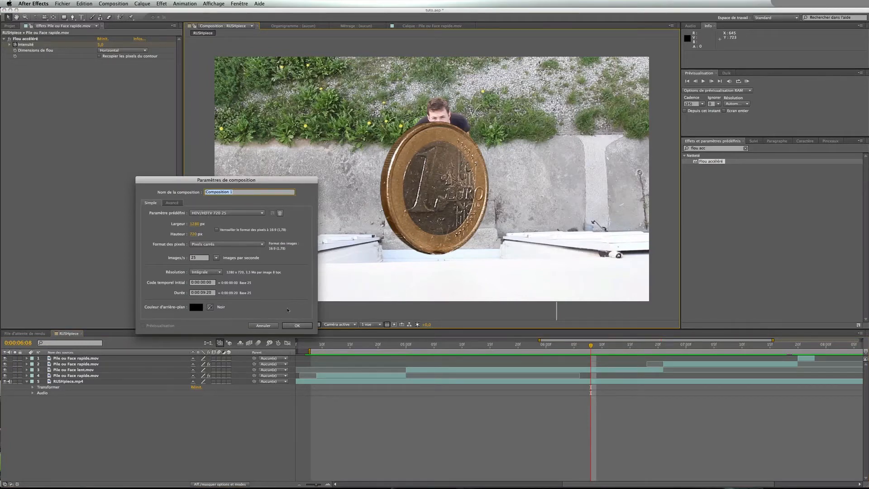
{"action": "left_click", "coordinate": [289, 327]}
{"action": "key", "text": "super+0"}
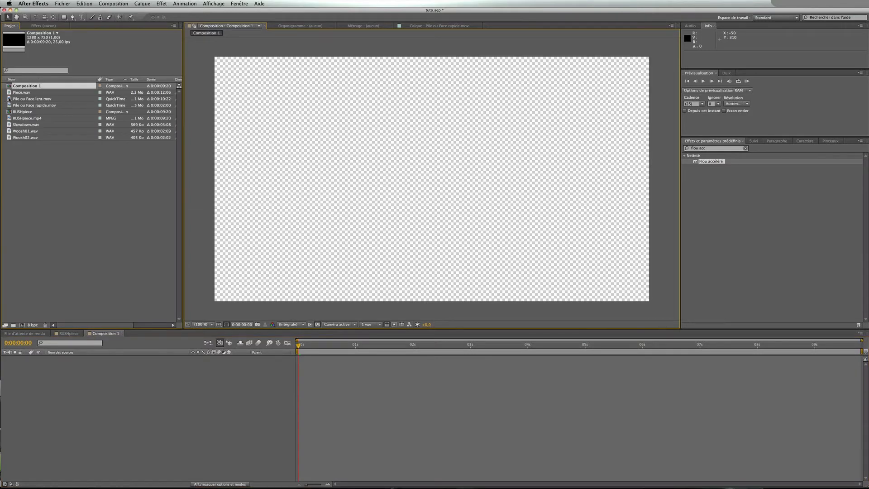
Add Pile ou Face lent.mov to the new composition and enable time remapping on the layer
{"action": "left_click_drag", "start_coordinate": [10, 98], "coordinate": [189, 390]}
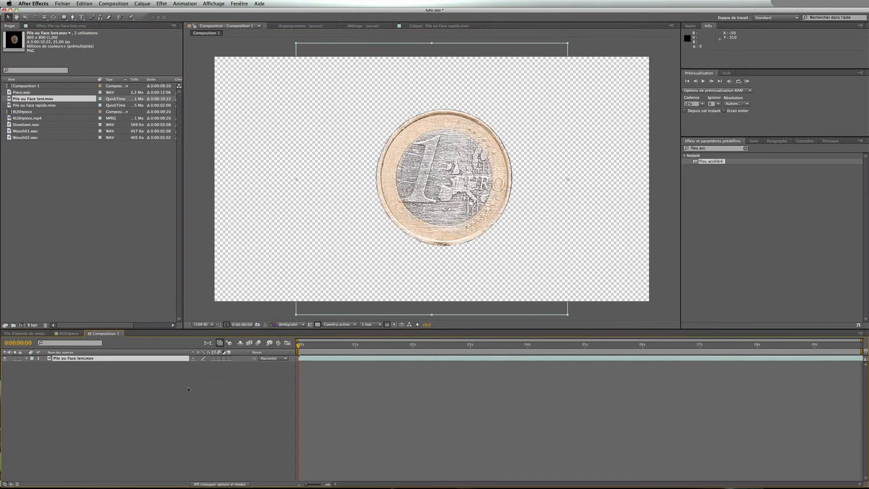
{"action": "right_click", "coordinate": [310, 358]}
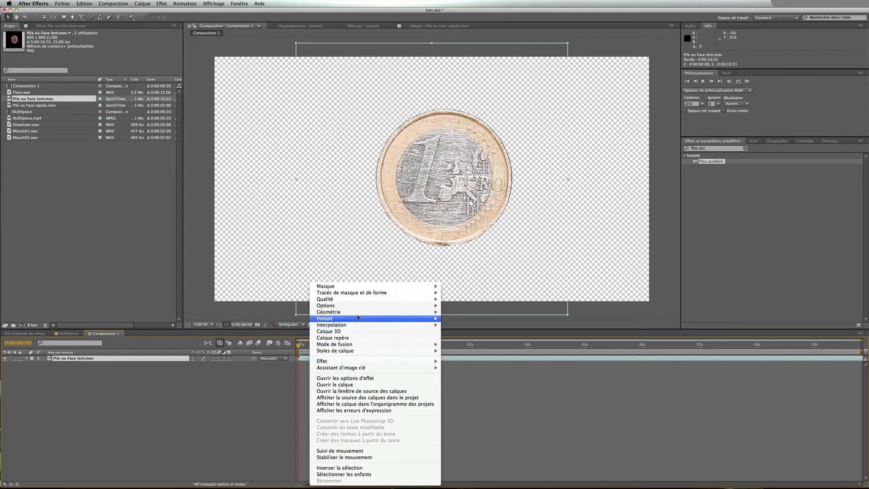
{"action": "mouse_move", "coordinate": [370, 320]}
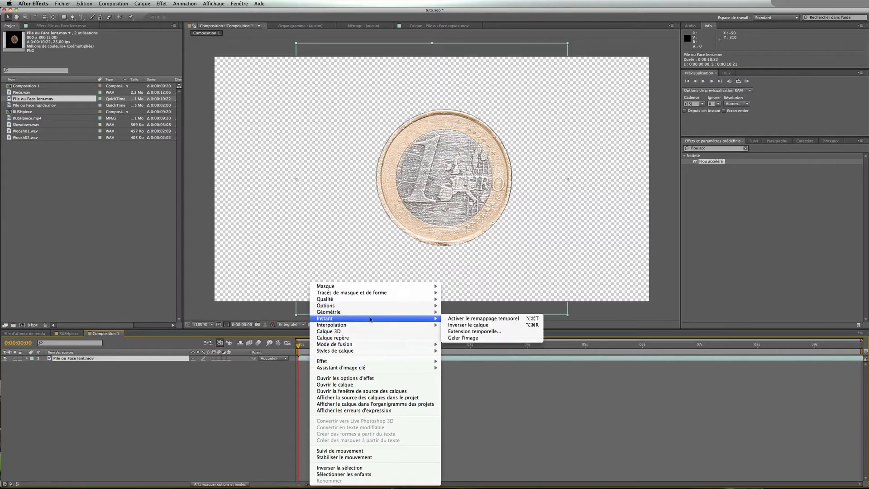
{"action": "left_click", "coordinate": [511, 320]}
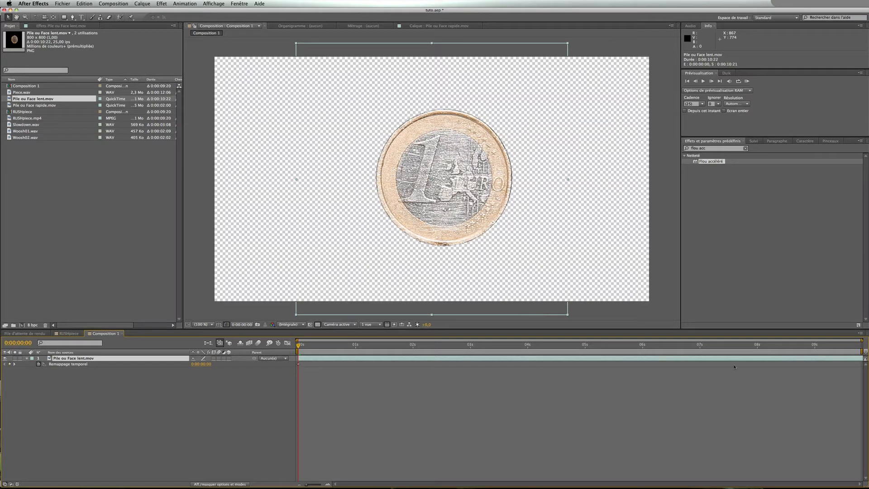
Set the new composition's duration to 0:00:30:00
{"action": "left_click", "coordinate": [113, 4]}
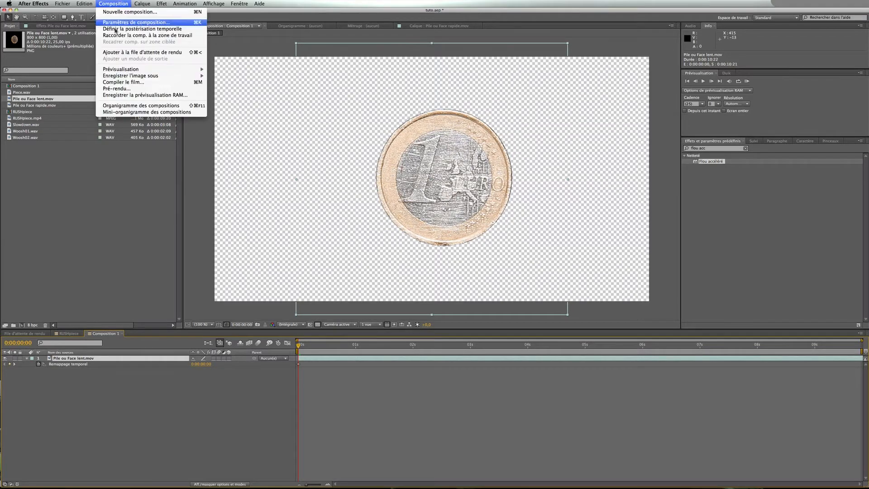
{"action": "left_click", "coordinate": [147, 23]}
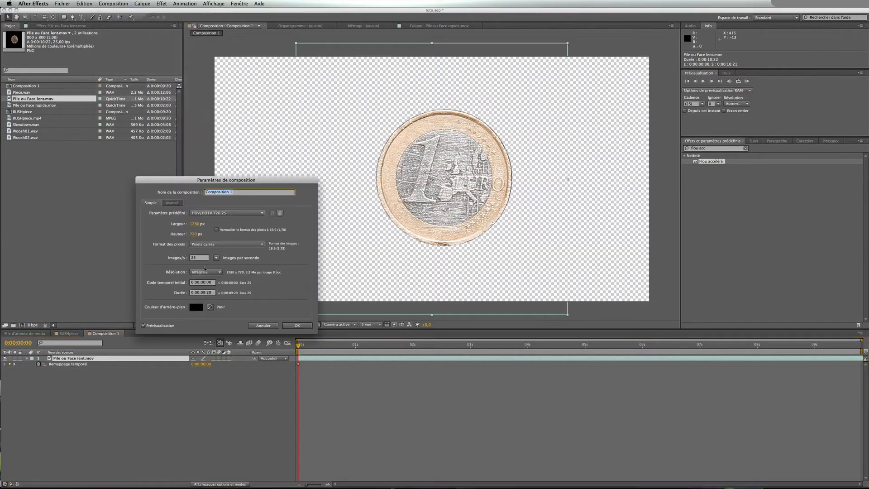
{"action": "left_click", "coordinate": [206, 293]}
{"action": "type", "text": "30"}
{"action": "left_click", "coordinate": [296, 326]}
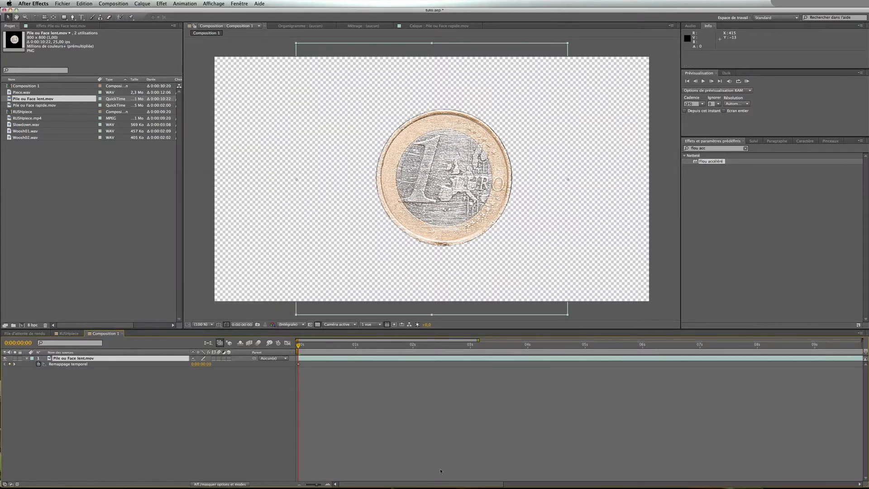
Move the coin layer's last Time Remap keyframe to about 0:00:02:24
{"action": "left_click_drag", "start_coordinate": [317, 484], "coordinate": [311, 484]}
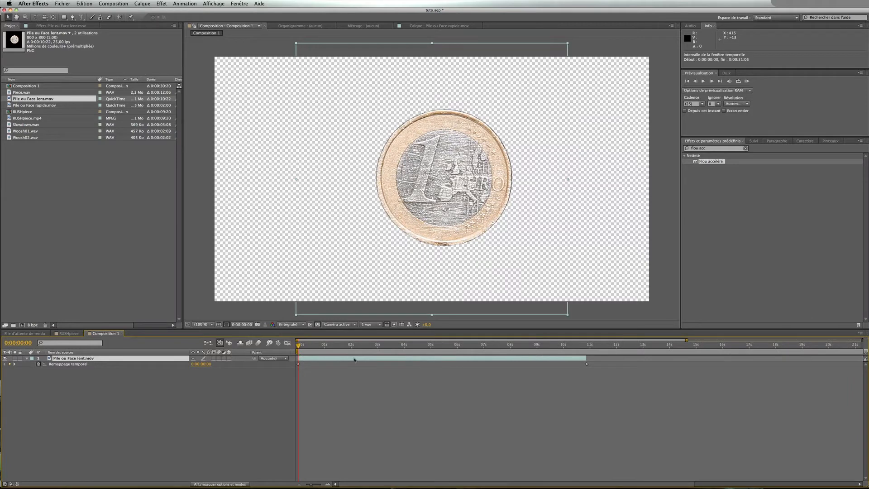
{"action": "mouse_move", "coordinate": [298, 346]}
{"action": "left_mouse_down"}
{"action": "mouse_move", "coordinate": [584, 346]}
{"action": "mouse_move", "coordinate": [298, 345]}
{"action": "left_mouse_up"}
{"action": "left_click", "coordinate": [587, 365]}
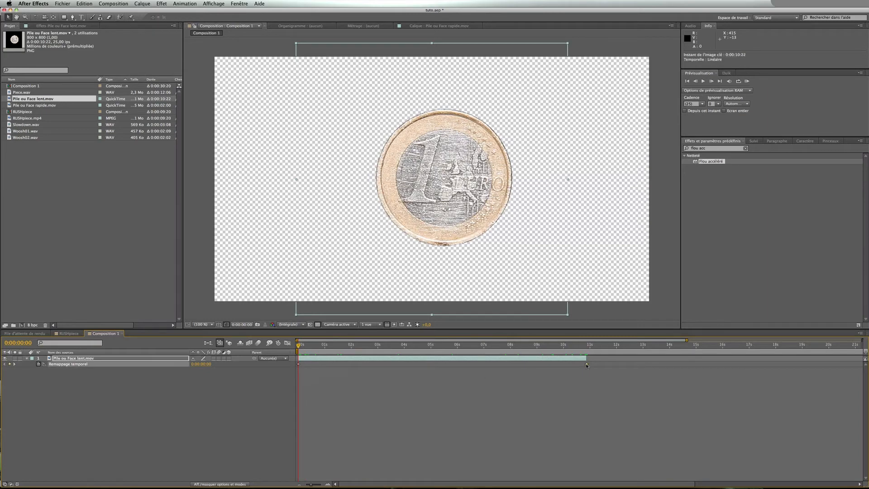
{"action": "key", "text": "space"}
{"action": "key", "text": "space"}
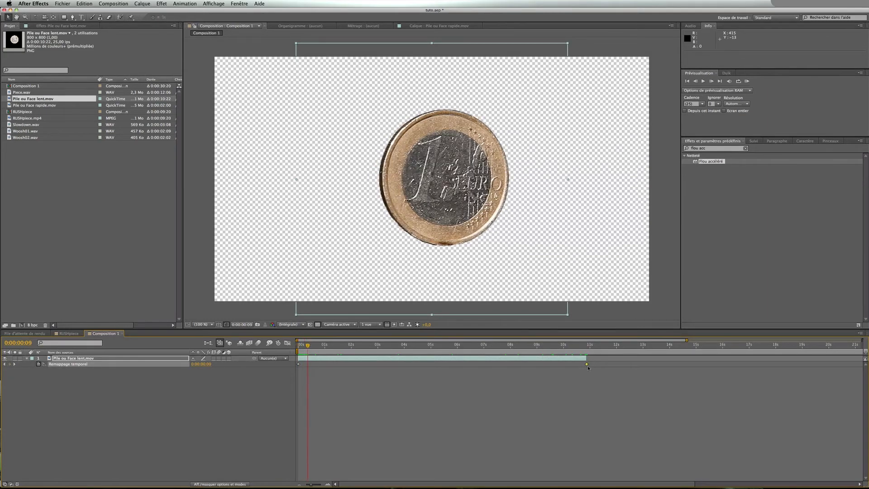
{"action": "left_click_drag", "start_coordinate": [588, 365], "coordinate": [378, 358]}
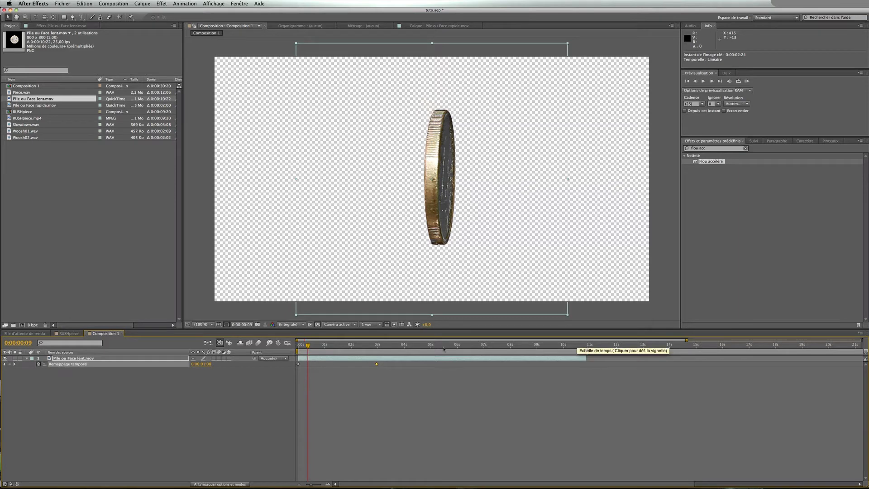
Preview the retimed coin from the start
{"action": "left_click_drag", "start_coordinate": [304, 346], "coordinate": [291, 350]}
{"action": "left_click", "coordinate": [280, 383]}
{"action": "key", "text": "space"}
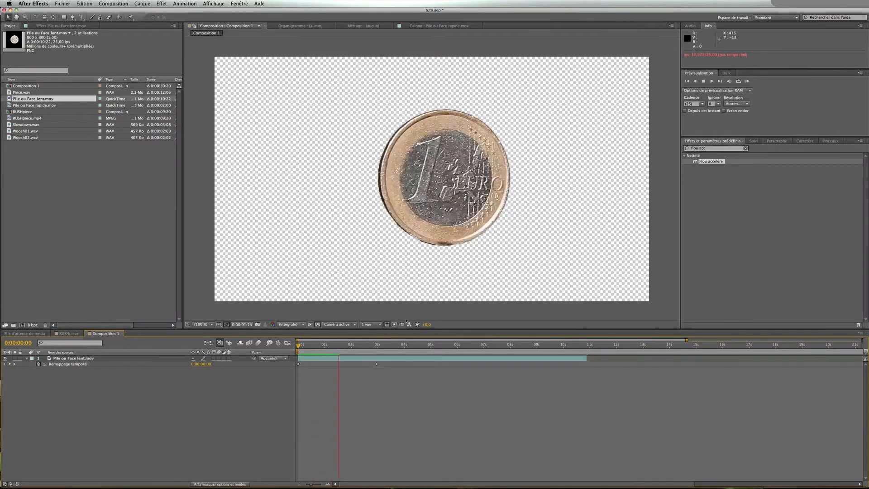
Move the last Time Remap keyframe to about 0:00:00:21 and preview the coin
{"action": "left_click", "coordinate": [397, 359]}
{"action": "left_click_drag", "start_coordinate": [378, 365], "coordinate": [283, 349]}
{"action": "left_click", "coordinate": [271, 394]}
{"action": "key", "text": "KP_0"}
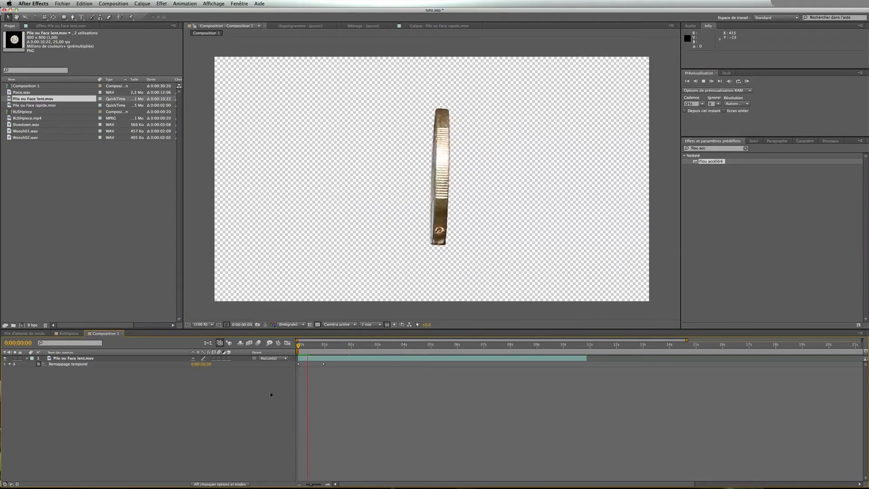
{"action": "key", "text": "space"}
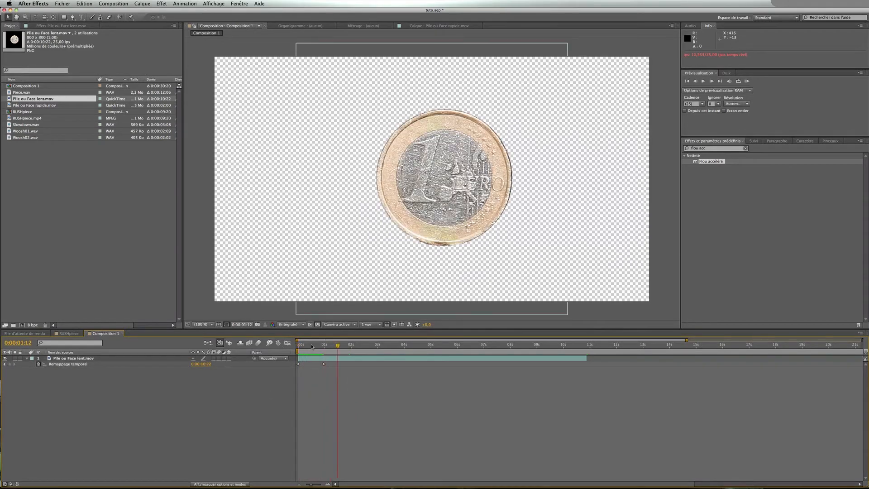
{"action": "key", "text": "KP_0"}
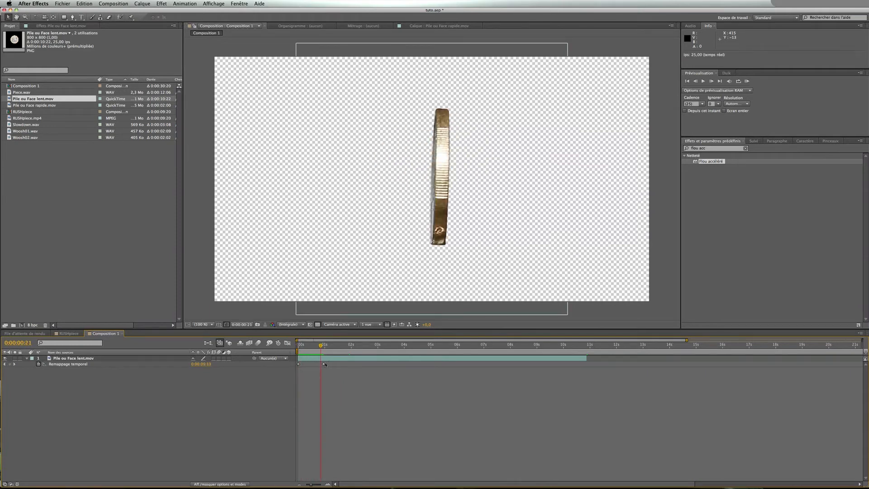
Move the last Time Remap keyframe to about 0:00:19:03 and preview from the start
{"action": "left_click_drag", "start_coordinate": [325, 365], "coordinate": [832, 365]}
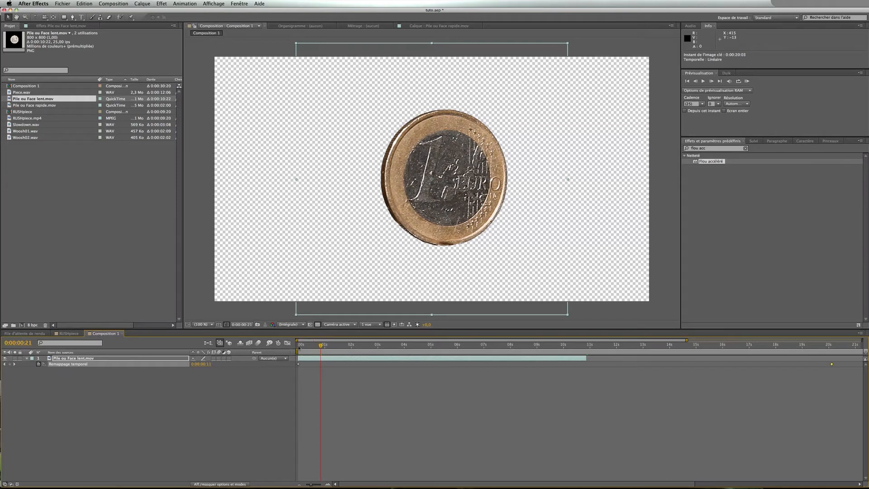
{"action": "key", "text": "KP_0"}
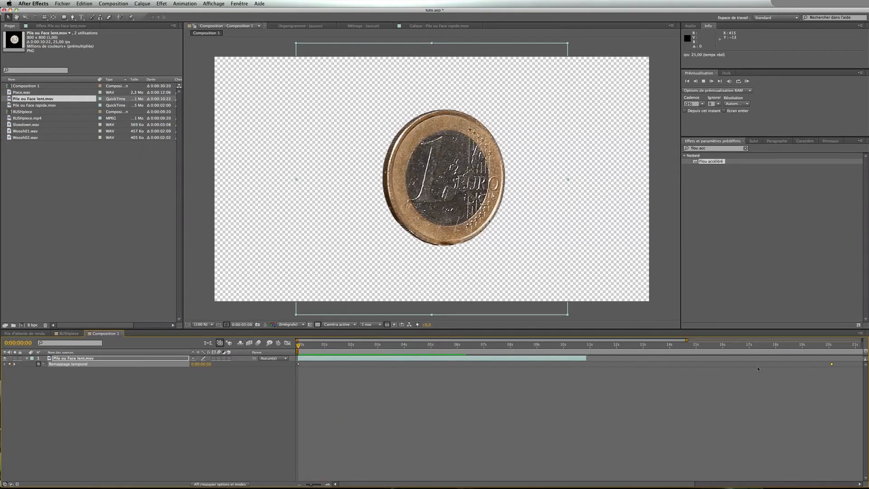
Move the last Time Remap keyframe back to 0:00:10:22
{"action": "key", "text": "space"}
{"action": "left_click_drag", "start_coordinate": [832, 365], "coordinate": [587, 365]}
Add a Time Remap keyframe at 0:00:01:18 and set its value to 0:00:00:07
{"action": "left_click_drag", "start_coordinate": [326, 346], "coordinate": [344, 347]}
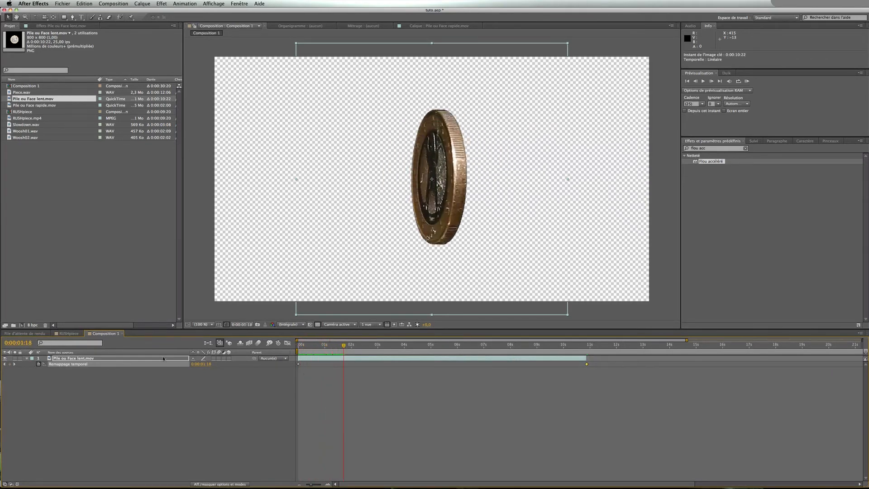
{"action": "left_click", "coordinate": [10, 364]}
{"action": "left_click_drag", "start_coordinate": [212, 365], "coordinate": [189, 364]}
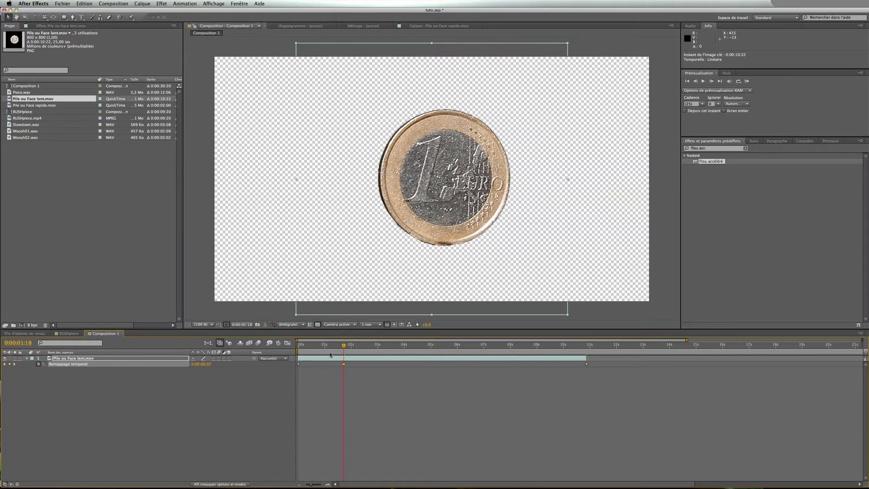
Preview the retimed coin from the start of the composition
{"action": "key", "text": "Home"}
{"action": "left_click", "coordinate": [280, 383]}
{"action": "key", "text": "space"}
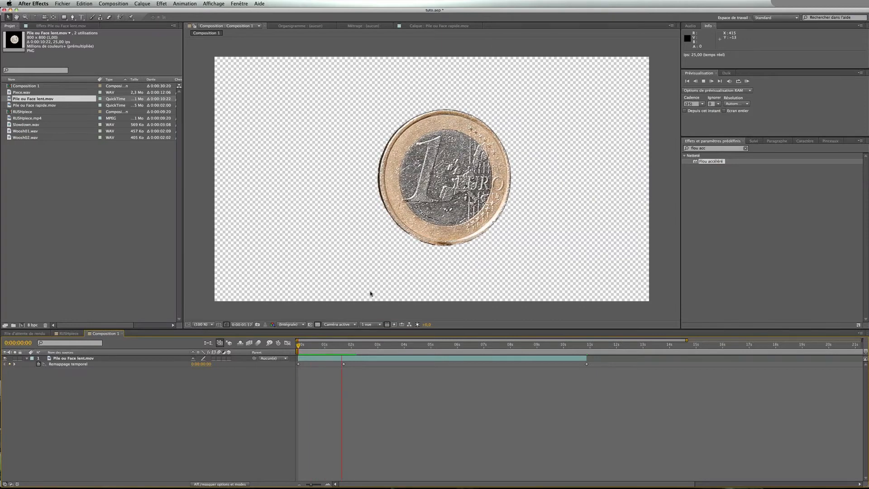
{"action": "key", "text": "space"}
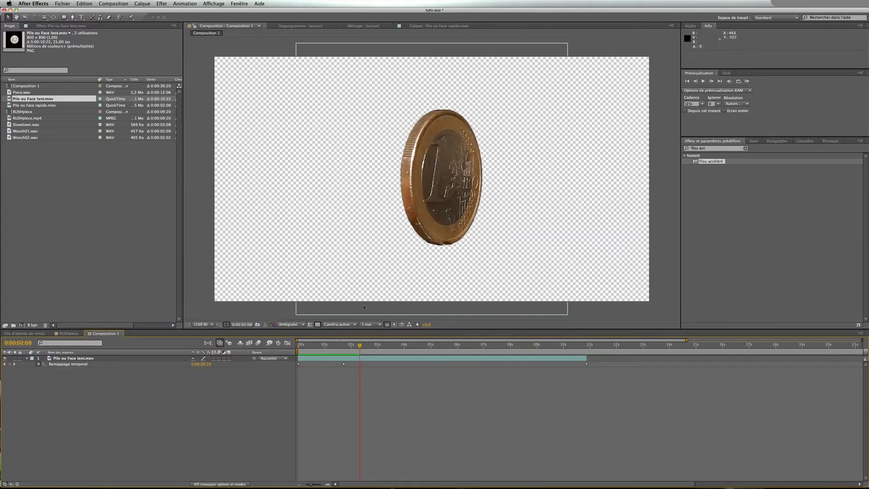
Step frame by frame through the retimed coin from the start of the composition
{"action": "key", "text": "Home"}
{"action": "key", "text": "Page_Down"}
{"action": "key", "text": "Page_Down"}
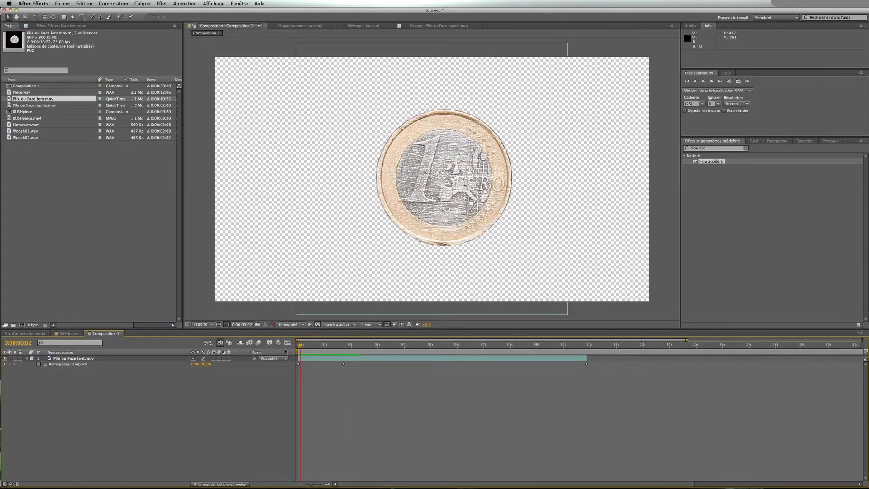
{"action": "key", "text": "Page_Down"}
{"action": "key", "text": "Page_Down"}
{"action": "key", "text": "Page_Down"}
{"action": "key", "text": "Page_Down"}
{"action": "key", "text": "Page_Down"}
{"action": "key", "text": "Page_Down"}
{"action": "key", "text": "Page_Down"}
{"action": "key", "text": "Page_Down"}
{"action": "key", "text": "Page_Down"}
{"action": "key", "text": "Page_Down"}
{"action": "key", "text": "Page_Down"}
{"action": "key", "text": "Page_Down"}
{"action": "key", "text": "Page_Down"}
{"action": "key", "text": "Page_Down"}
{"action": "key", "text": "Page_Down"}
{"action": "key", "text": "Page_Down"}
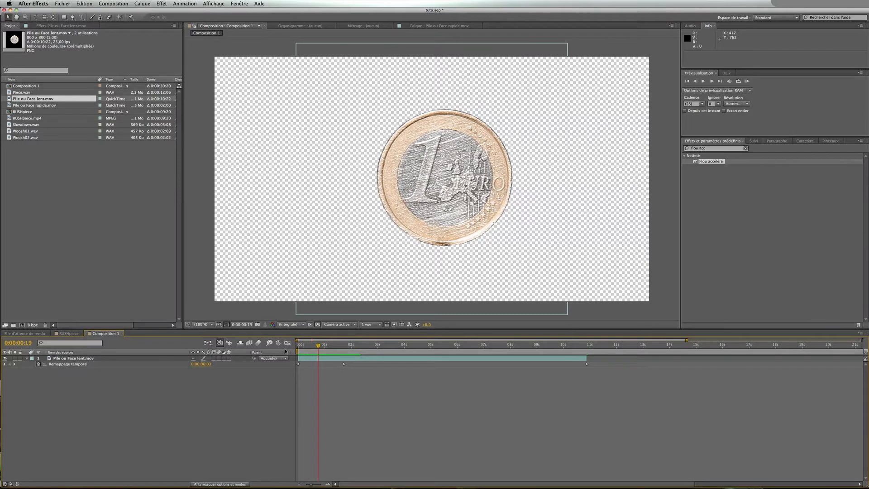
Enable frame blending for the composition and RAM preview the coin from the start
{"action": "left_click", "coordinate": [249, 344]}
{"action": "key", "text": "KP_0"}
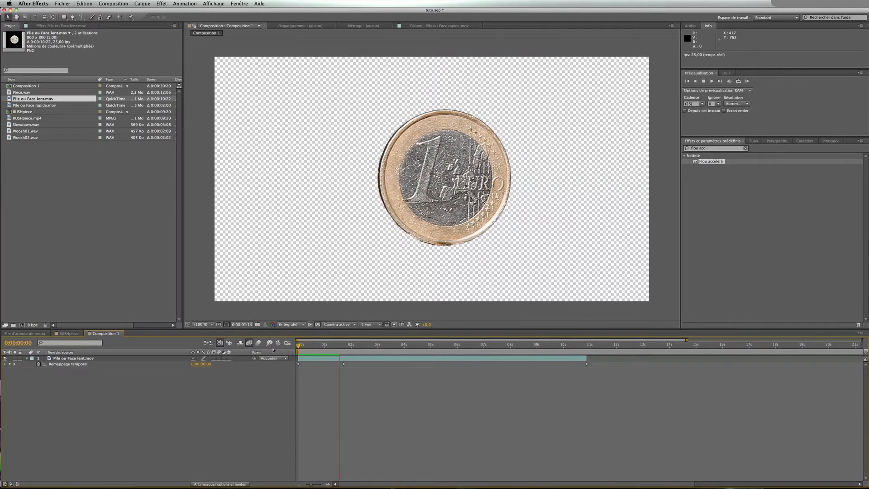
{"action": "key", "text": "space"}
{"action": "key", "text": "Home"}
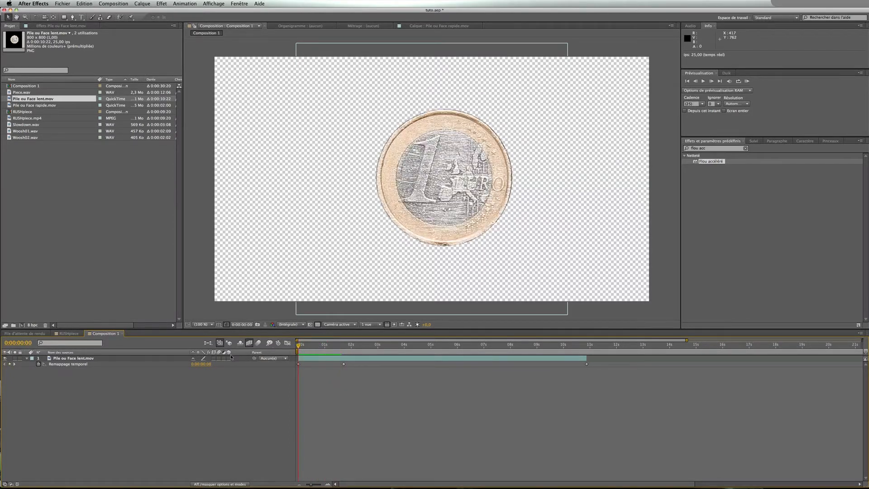
{"action": "key", "text": "space"}
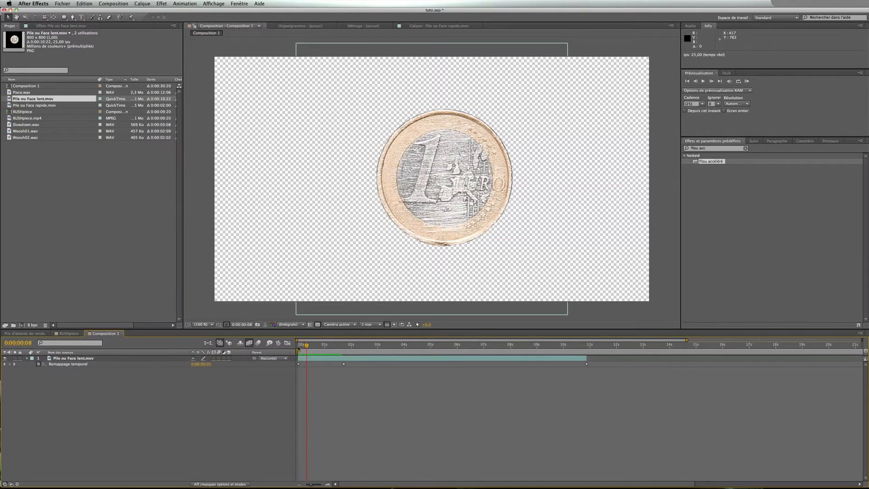
Turn on frame blending for the slow coin layer and preview the blended retime
{"action": "left_click", "coordinate": [214, 359]}
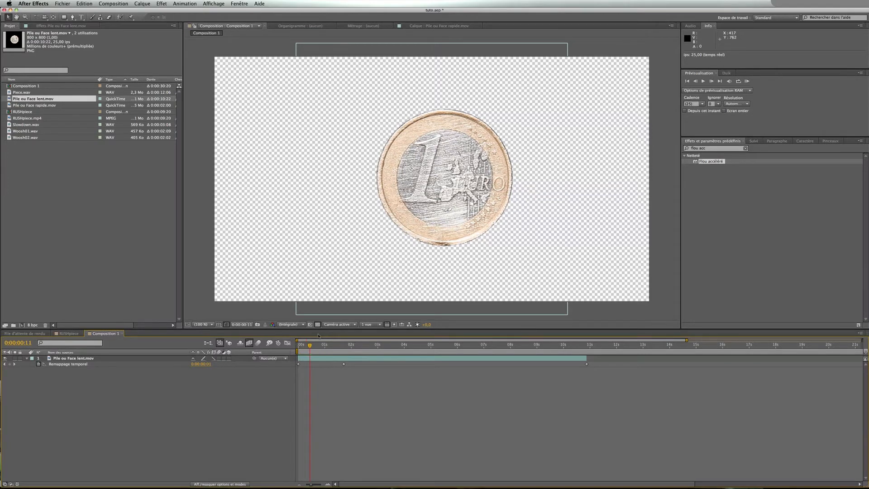
{"action": "left_click_drag", "start_coordinate": [309, 347], "coordinate": [288, 348]}
{"action": "key", "text": "space"}
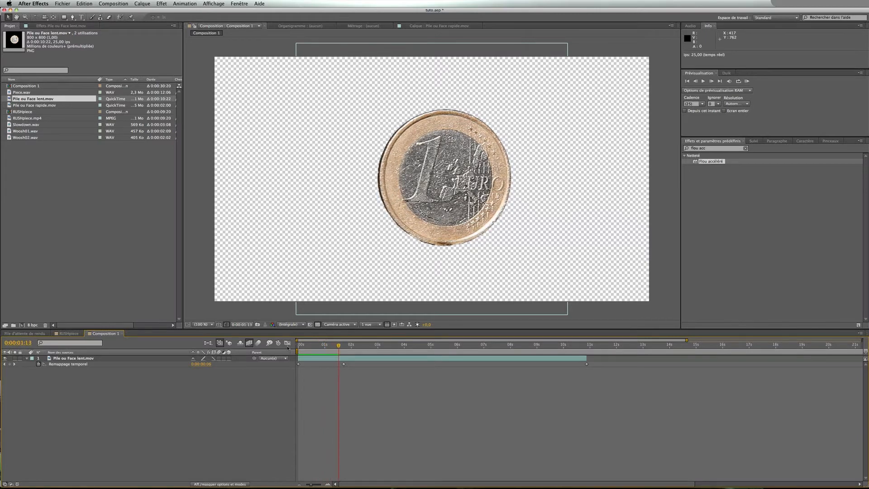
{"action": "left_click_drag", "start_coordinate": [304, 345], "coordinate": [292, 346]}
{"action": "key", "text": "space"}
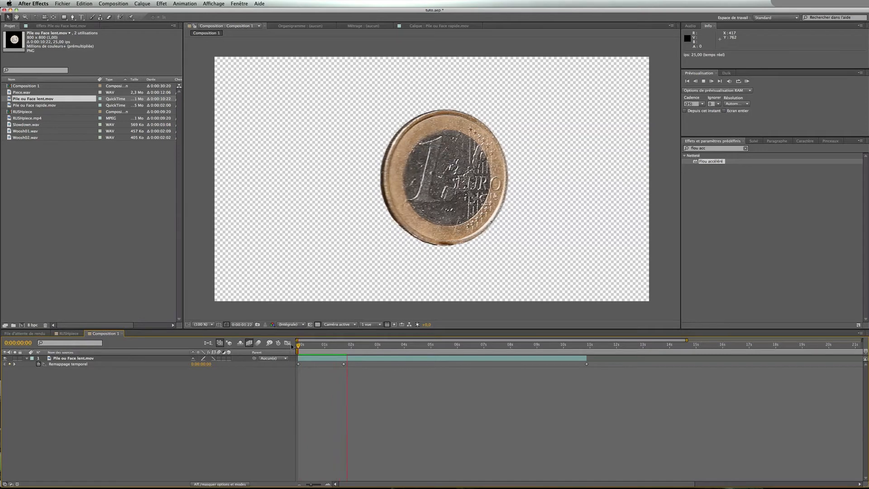
{"action": "key", "text": "space"}
{"action": "key", "text": "space"}
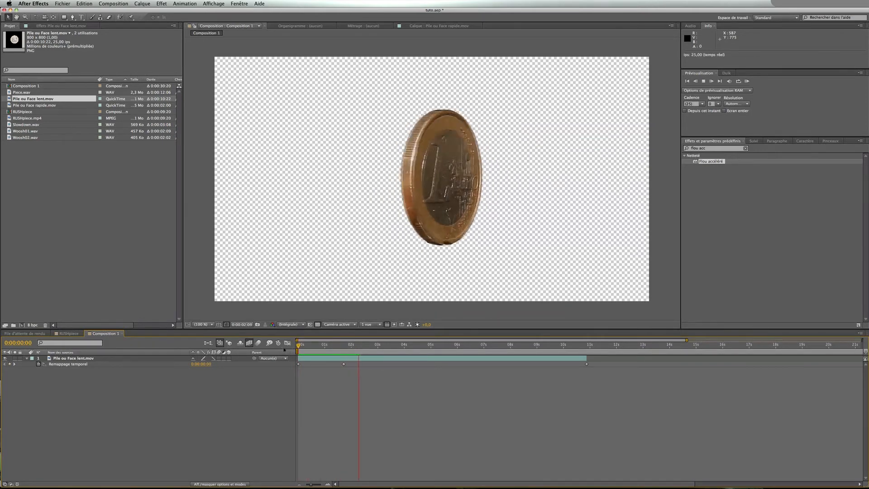
{"action": "key", "text": "space"}
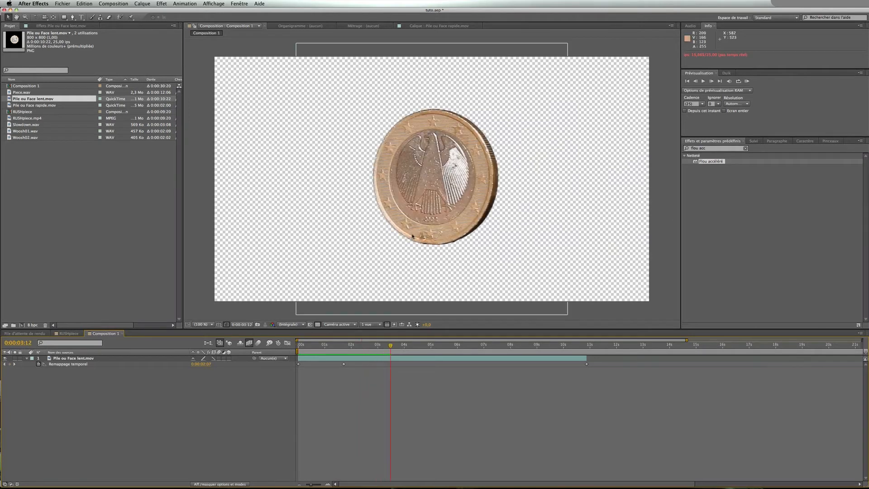
Switch the slow coin layer's frame blending mode and RAM preview the result from the start
{"action": "left_click", "coordinate": [344, 347]}
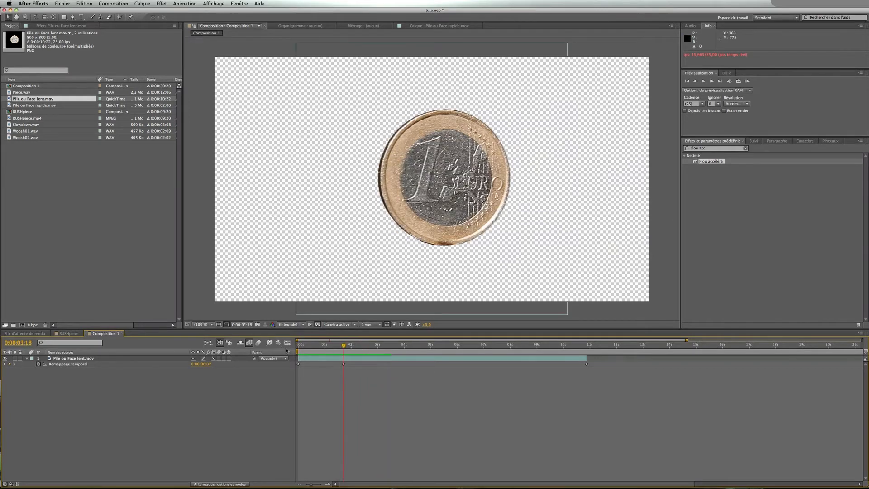
{"action": "left_click", "coordinate": [213, 359]}
{"action": "key", "text": "Home"}
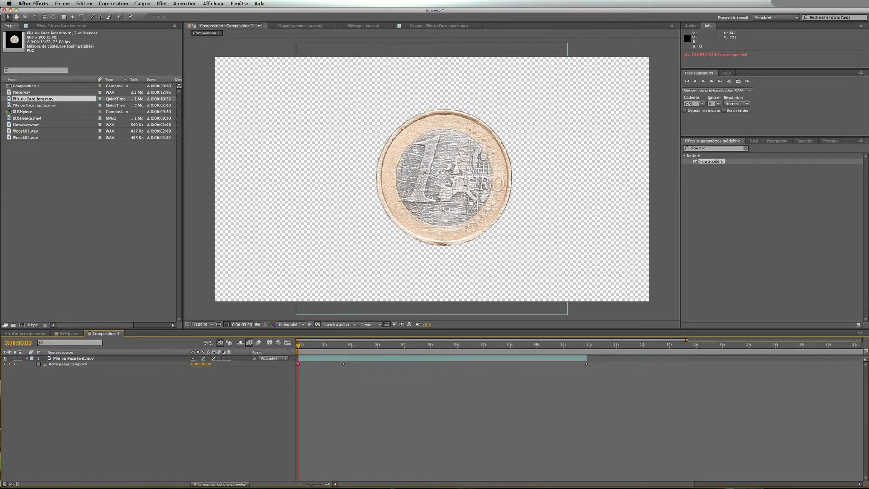
{"action": "key", "text": "KP_0"}
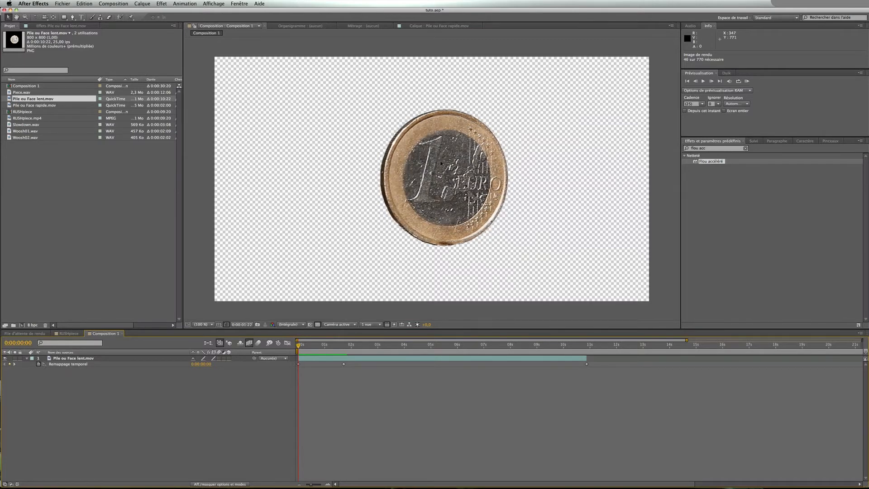
{"action": "key", "text": "space"}
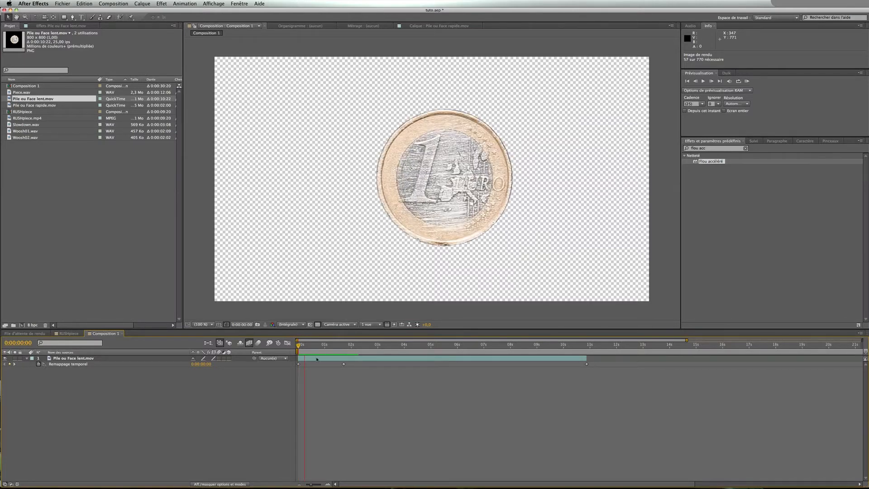
{"action": "key", "text": "space"}
{"action": "mouse_move", "coordinate": [310, 346]}
{"action": "left_mouse_down"}
{"action": "mouse_move", "coordinate": [298, 348]}
{"action": "mouse_move", "coordinate": [346, 348]}
{"action": "mouse_move", "coordinate": [298, 348]}
{"action": "left_mouse_up"}
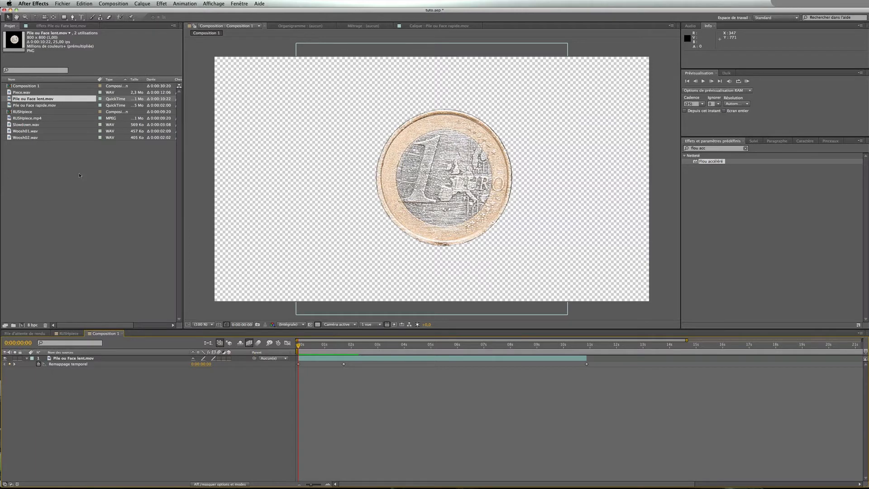
Delete Composition 1 from the project
{"action": "left_click", "coordinate": [8, 86]}
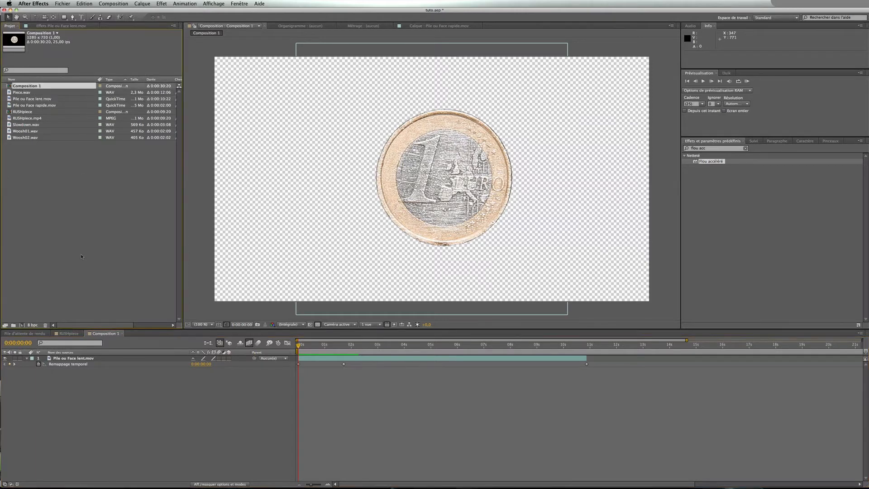
{"action": "key", "text": "Delete"}
{"action": "key", "text": "Return"}
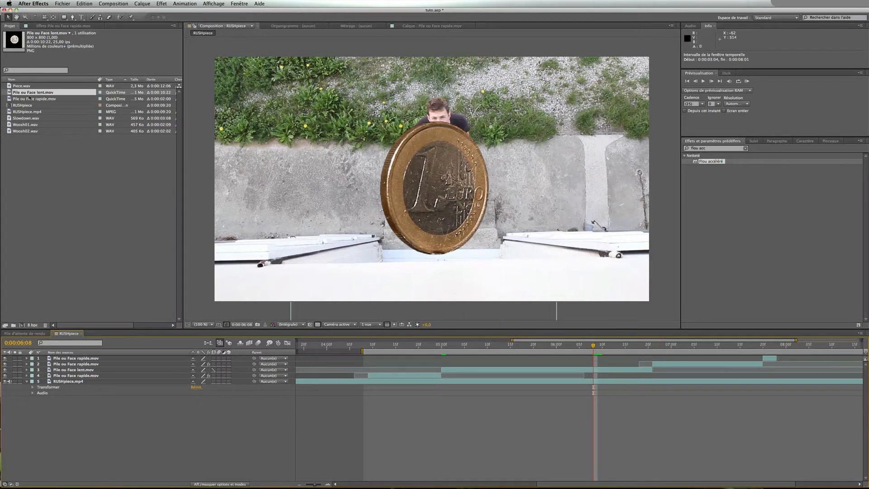
Add the fast coin render to the RUSHpiece comp, solo it, duplicate it and offset the copy about 2 seconds later
{"action": "left_click_drag", "start_coordinate": [9, 99], "coordinate": [64, 359]}
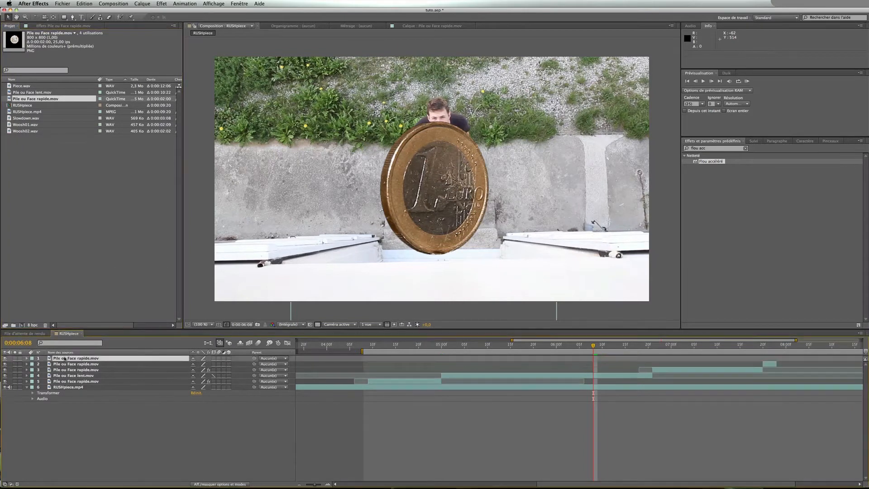
{"action": "left_click", "coordinate": [15, 358]}
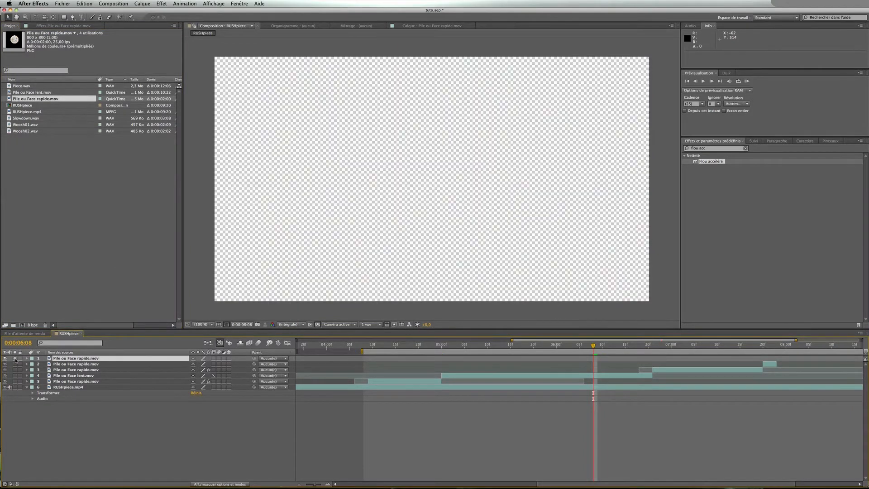
{"action": "left_click_drag", "start_coordinate": [314, 485], "coordinate": [305, 485]}
{"action": "left_click_drag", "start_coordinate": [414, 348], "coordinate": [340, 350]}
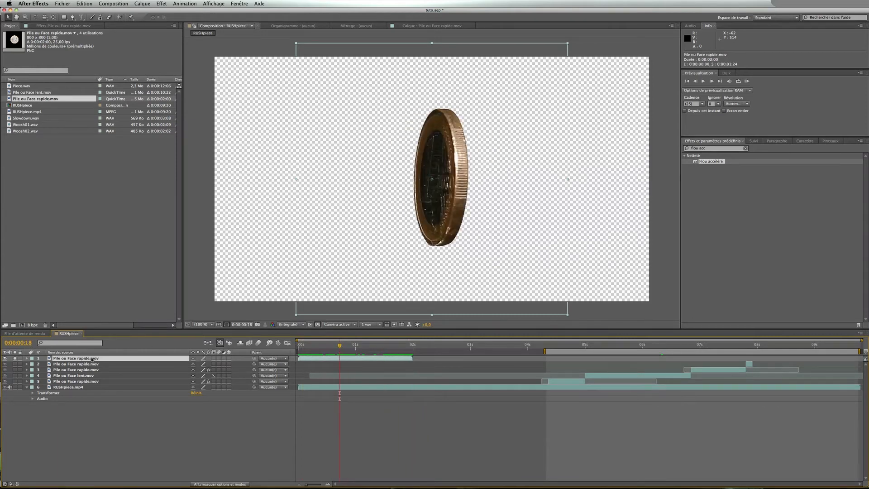
{"action": "key", "text": "super+d"}
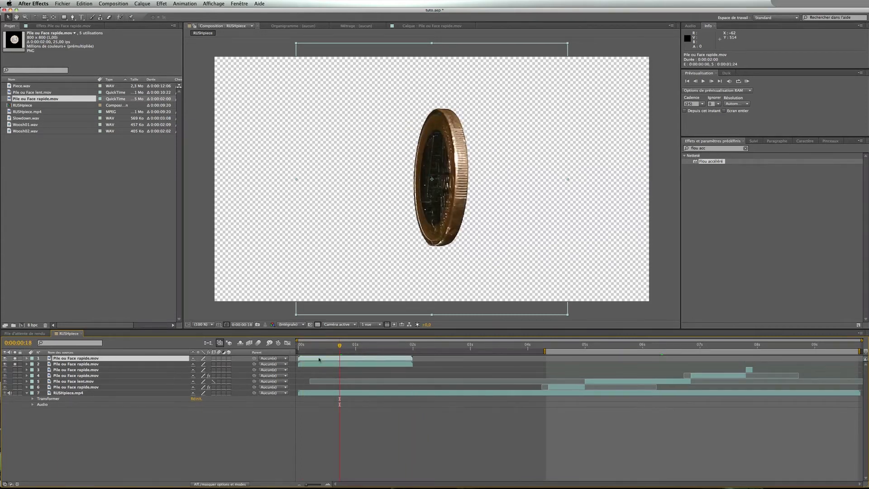
{"action": "left_click_drag", "start_coordinate": [319, 359], "coordinate": [434, 358]}
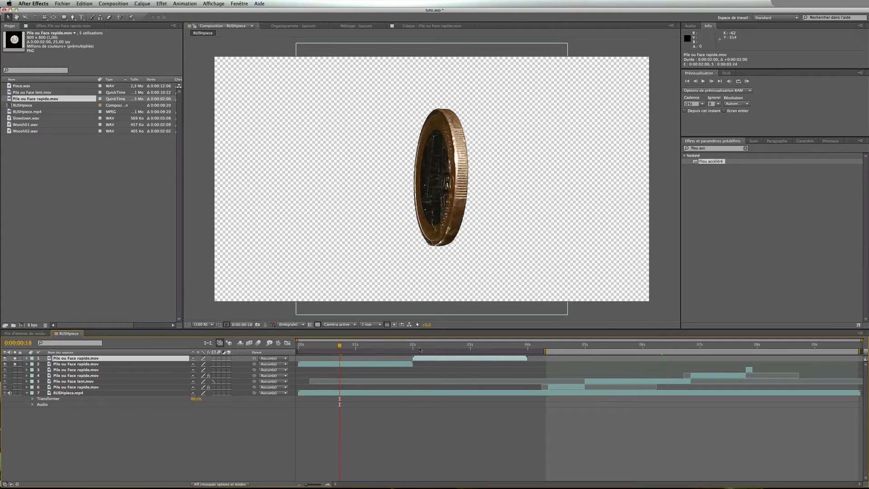
Preview the two fast coin layers from the start, then delete both of them
{"action": "key", "text": "Home"}
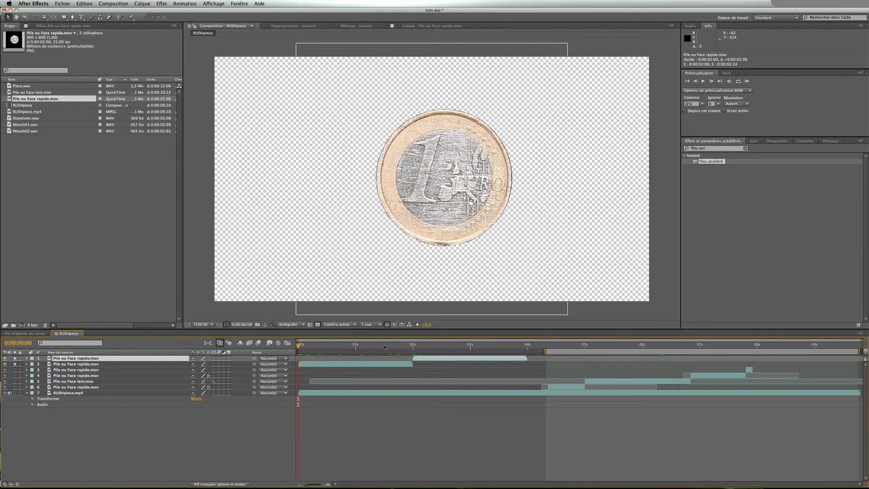
{"action": "key", "text": "space"}
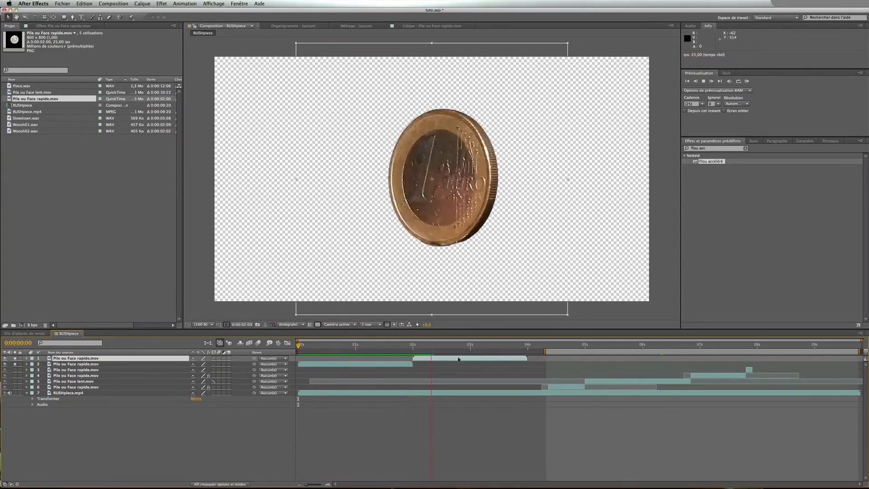
{"action": "key", "text": "space"}
{"action": "key", "text": "Home"}
{"action": "key", "text": "space"}
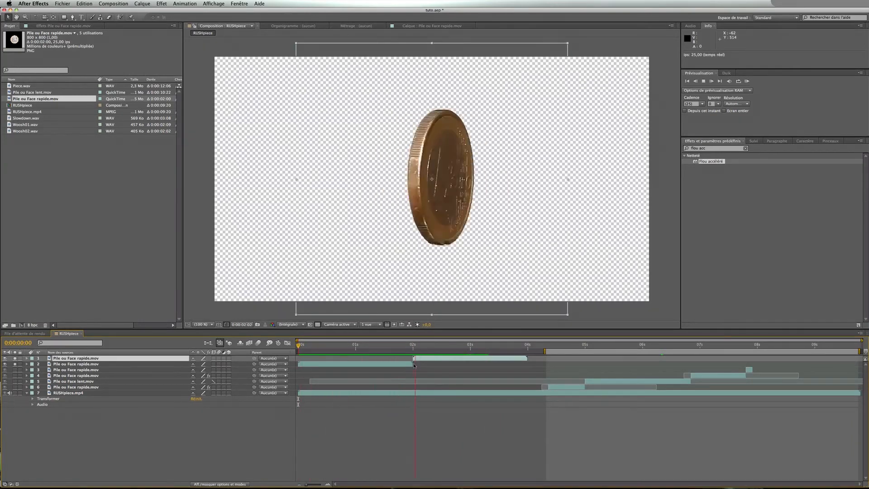
{"action": "key", "text": "space"}
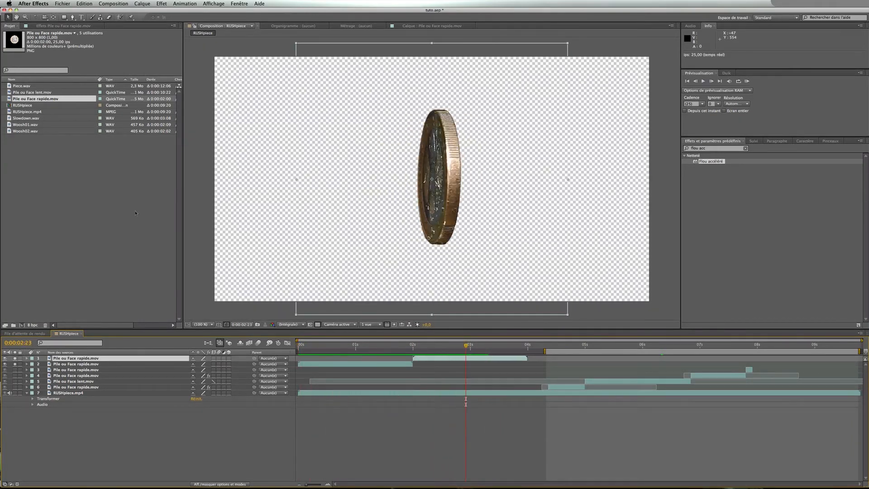
{"action": "left_click", "coordinate": [237, 364], "text": "shift"}
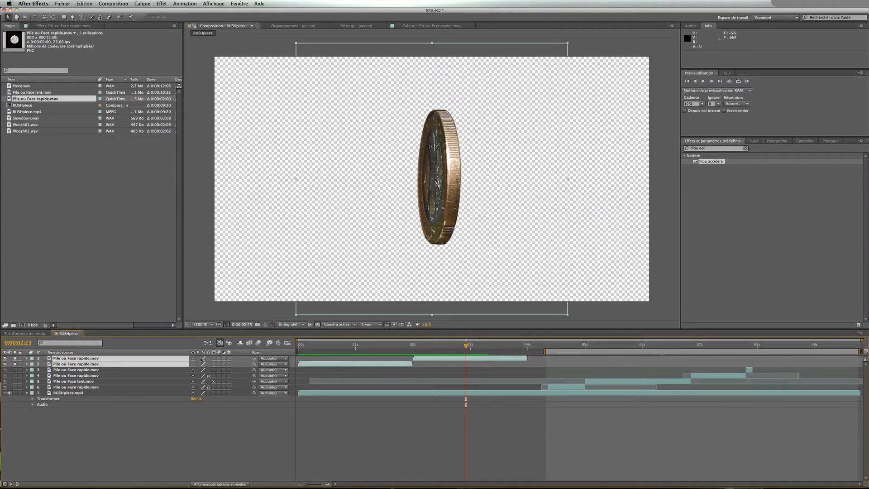
{"action": "key", "text": "Delete"}
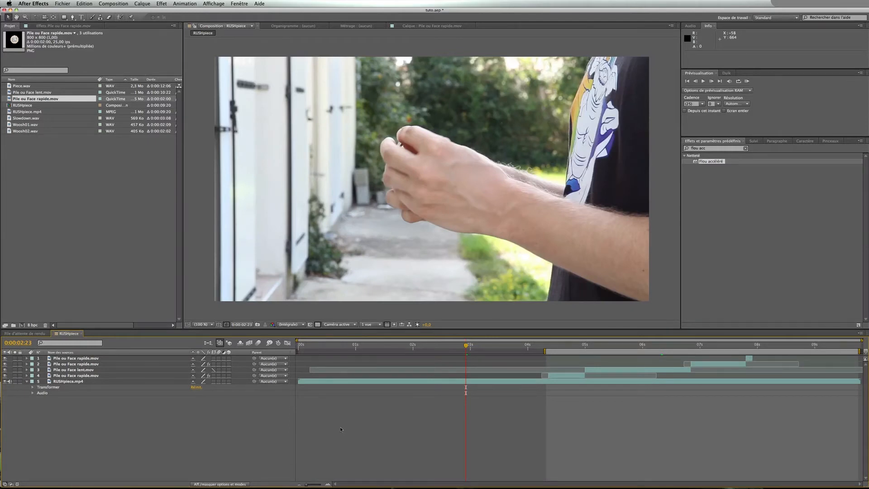
Preview the composited coin flip over the footage in the RUSHpiece composition
{"action": "left_click", "coordinate": [328, 485]}
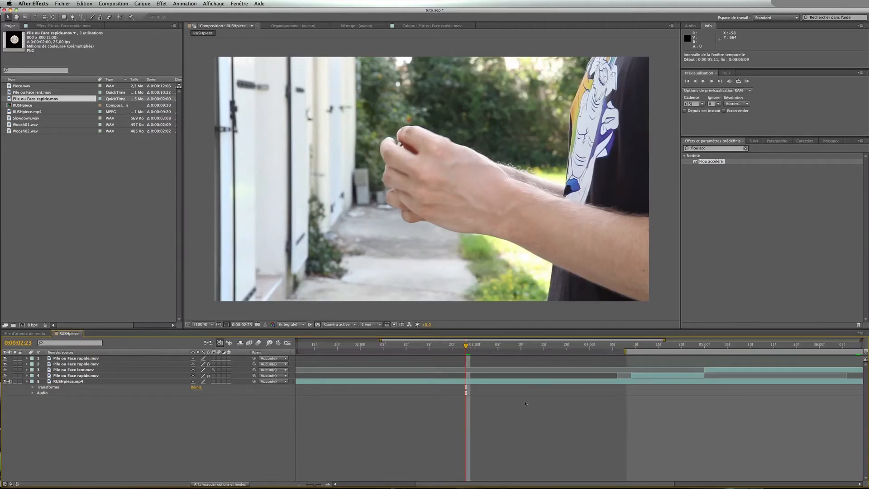
{"action": "scroll", "coordinate": [572, 382], "scroll_direction": "right", "scroll_amount": 10}
{"action": "scroll", "coordinate": [549, 383], "scroll_direction": "left", "scroll_amount": 2}
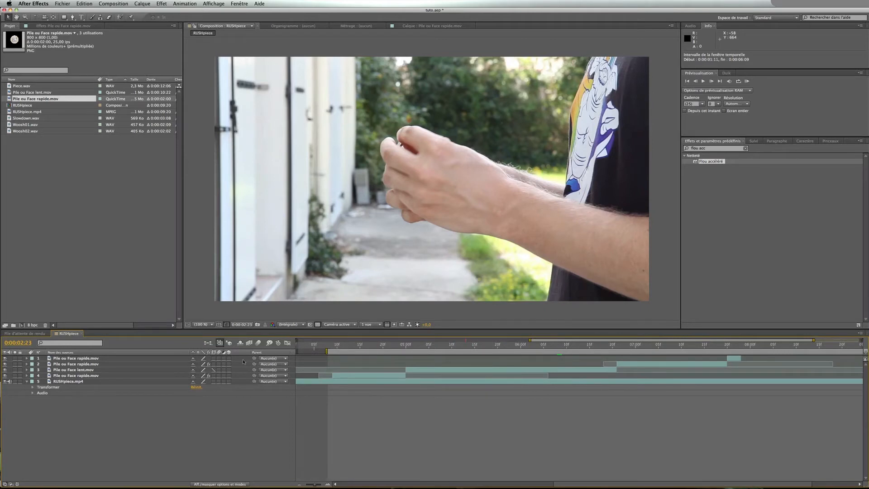
{"action": "left_click_drag", "start_coordinate": [243, 359], "coordinate": [225, 378]}
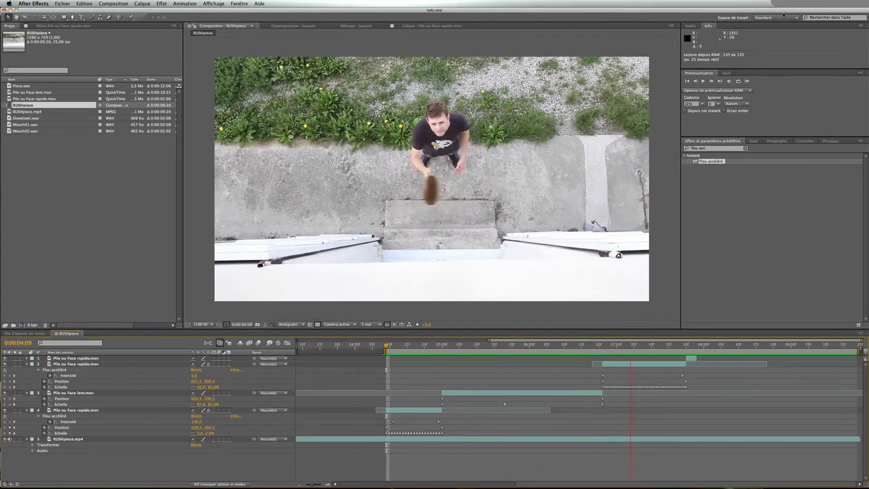
{"action": "key", "text": "space"}
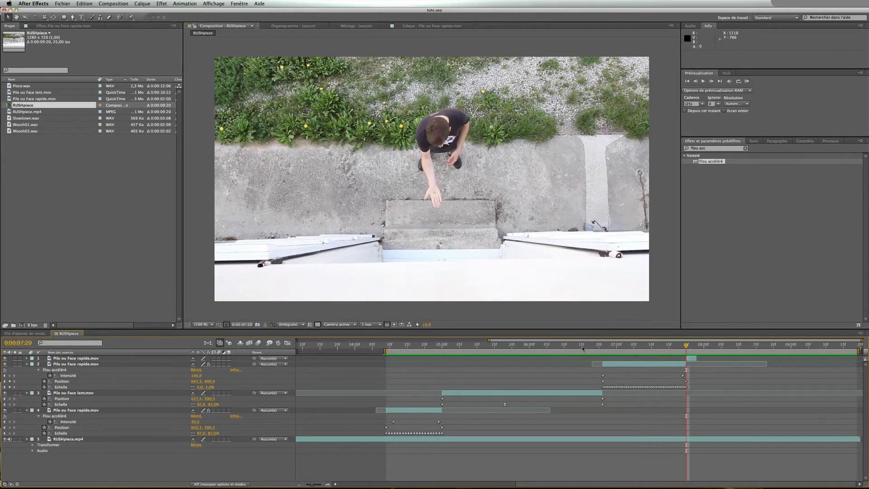
{"action": "left_click_drag", "start_coordinate": [584, 349], "coordinate": [418, 346]}
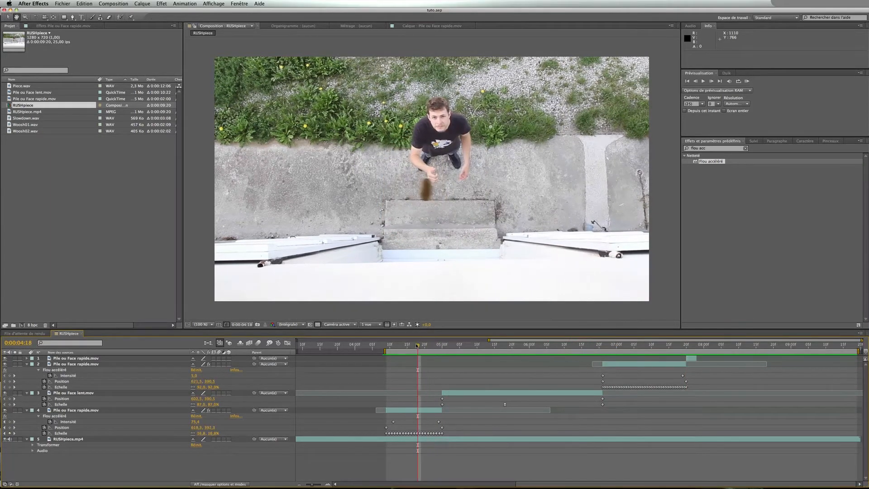
{"action": "key", "text": "space"}
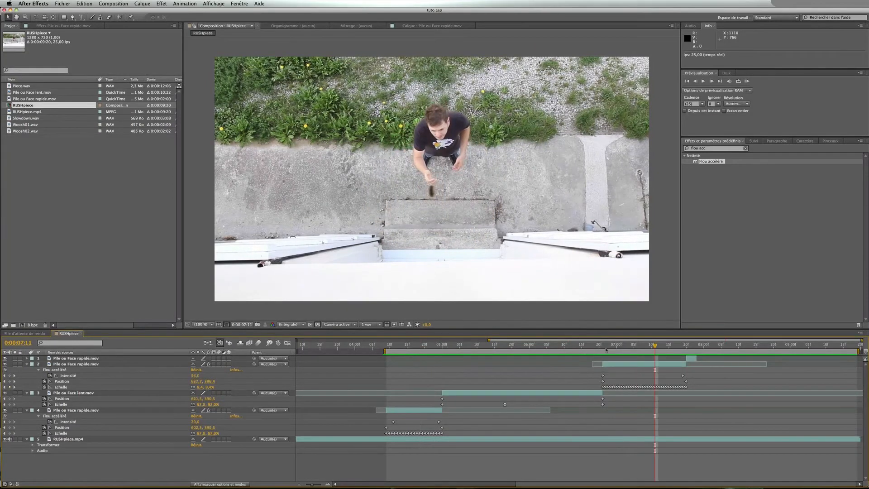
{"action": "left_click", "coordinate": [604, 347]}
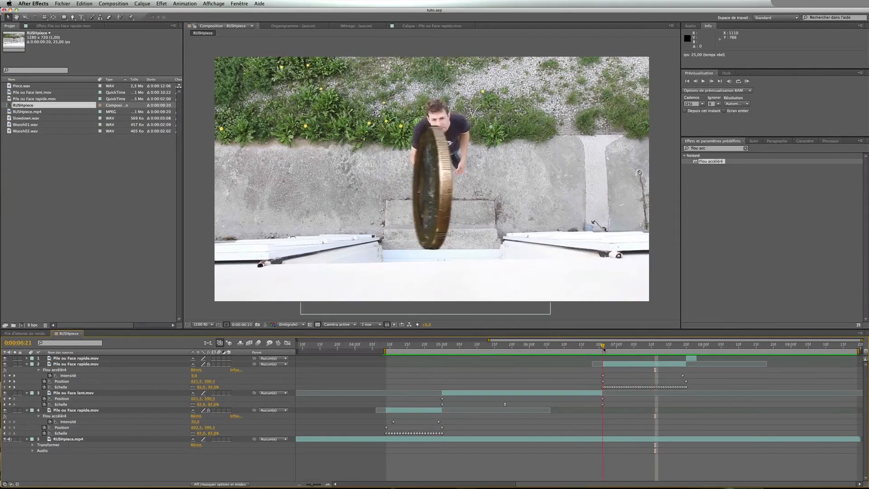
{"action": "left_click_drag", "start_coordinate": [604, 350], "coordinate": [600, 350]}
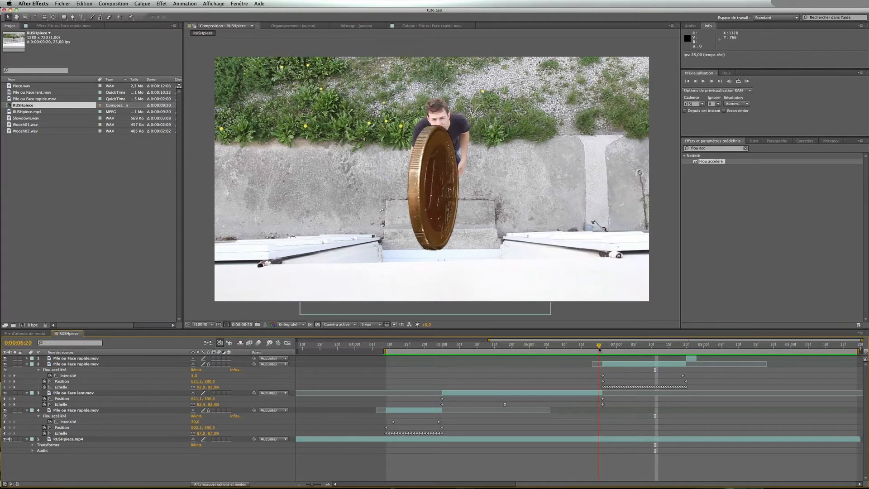
Enable time remapping on the slow coin layer (Pile ou Face lent.mov)
{"action": "left_click_drag", "start_coordinate": [600, 350], "coordinate": [599, 348]}
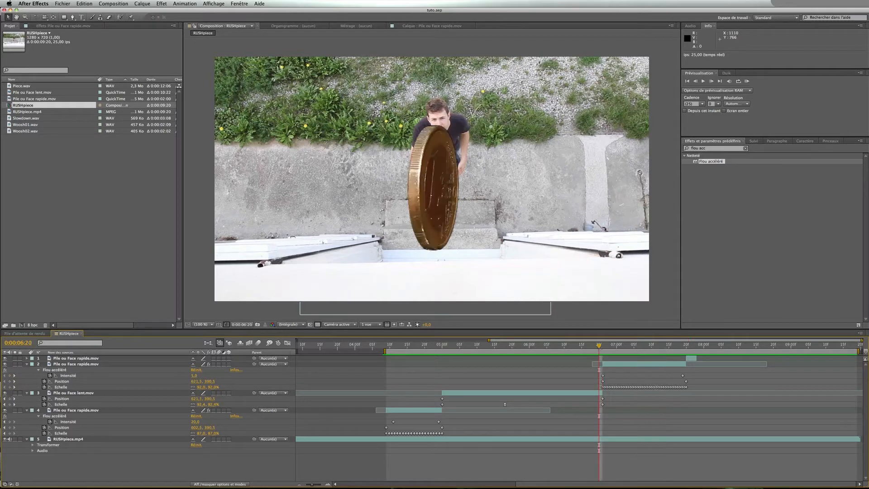
{"action": "right_click", "coordinate": [570, 397]}
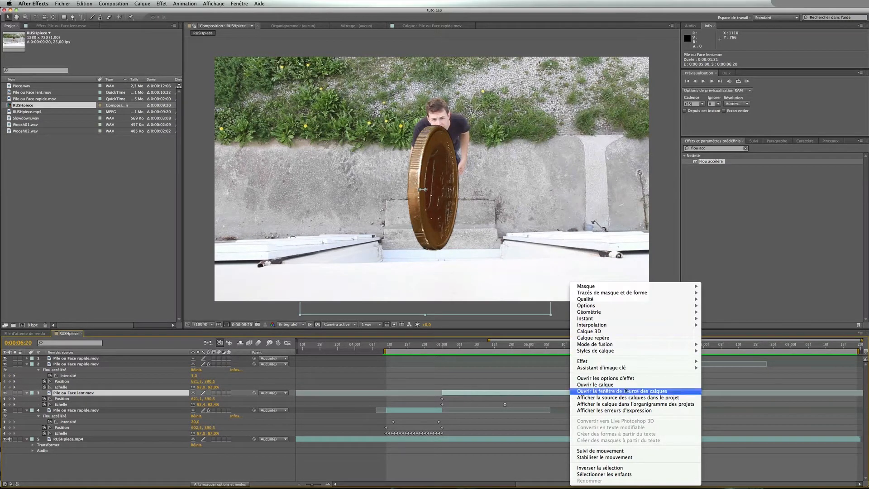
{"action": "mouse_move", "coordinate": [640, 319]}
{"action": "left_click", "coordinate": [737, 321]}
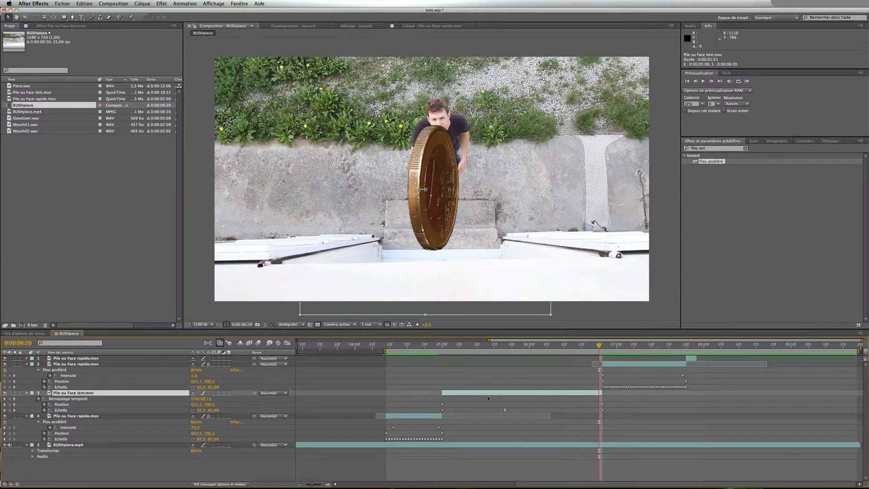
Add a time-remap keyframe on the slow coin layer around 0:00:06:08 and adjust the remapped time at 0:00:06:20
{"action": "scroll", "coordinate": [487, 396], "scroll_direction": "left", "scroll_amount": 10}
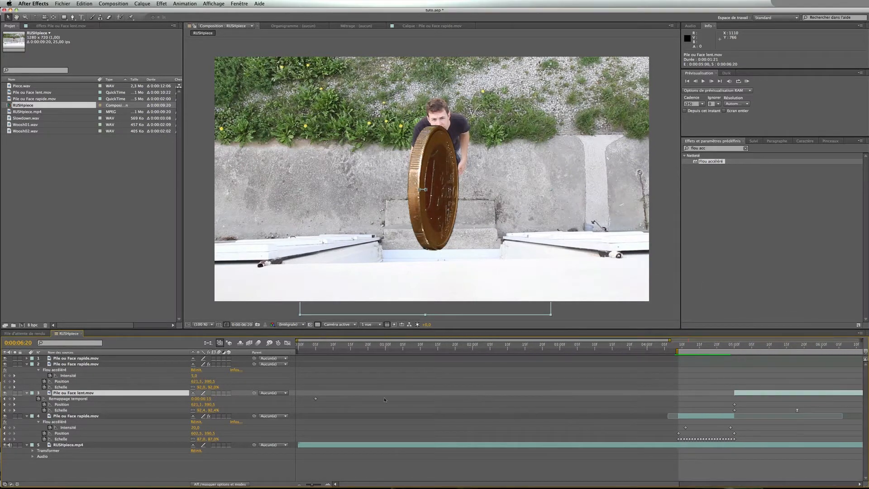
{"action": "scroll", "coordinate": [384, 398], "scroll_direction": "right", "scroll_amount": 6}
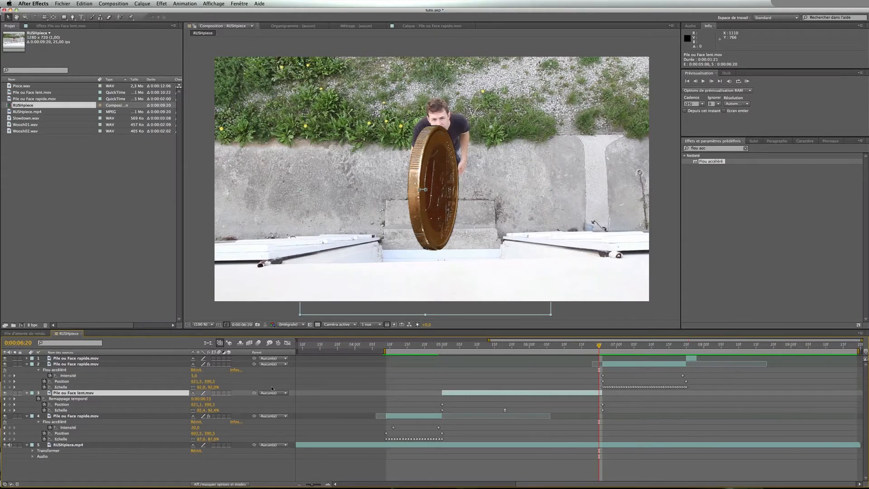
{"action": "left_click", "coordinate": [10, 399]}
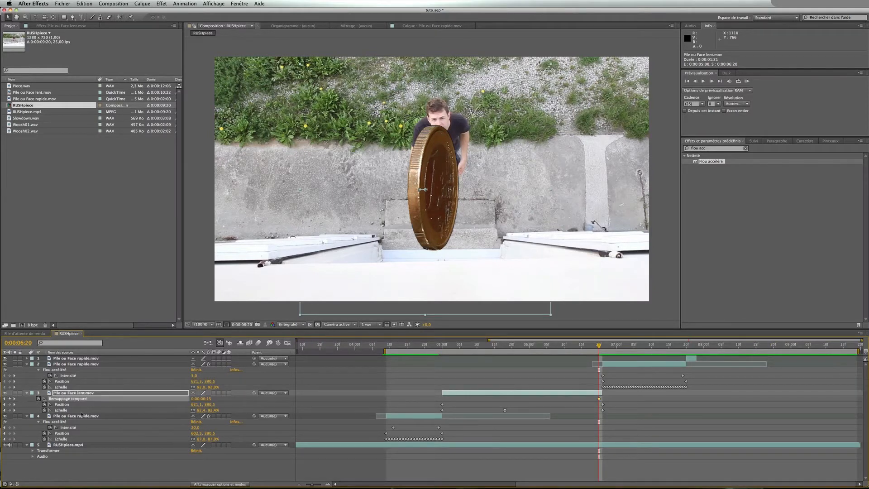
{"action": "mouse_move", "coordinate": [565, 345]}
{"action": "left_mouse_down"}
{"action": "mouse_move", "coordinate": [440, 350]}
{"action": "mouse_move", "coordinate": [559, 352]}
{"action": "left_mouse_up"}
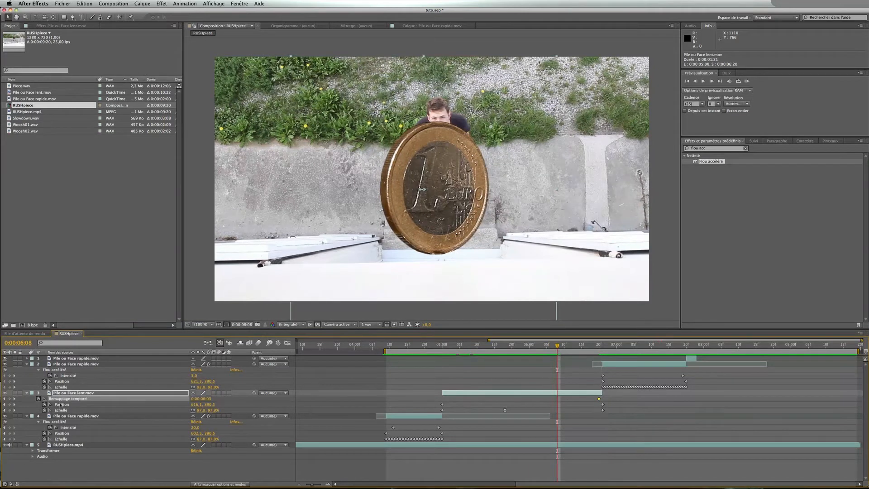
{"action": "left_click", "coordinate": [9, 399]}
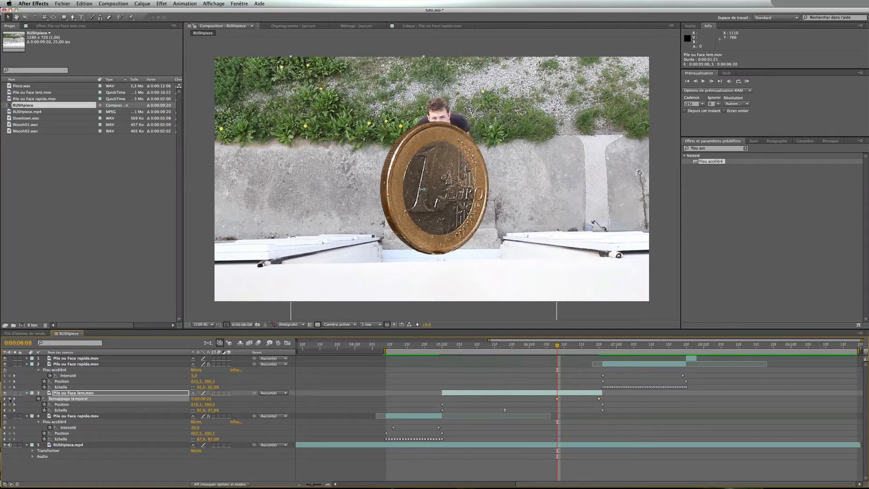
{"action": "left_click", "coordinate": [598, 348]}
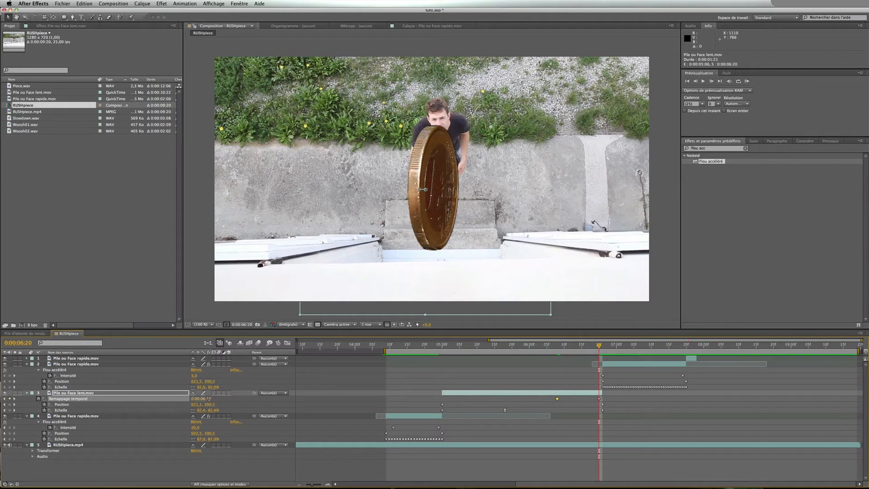
{"action": "left_click_drag", "start_coordinate": [201, 399], "coordinate": [213, 399]}
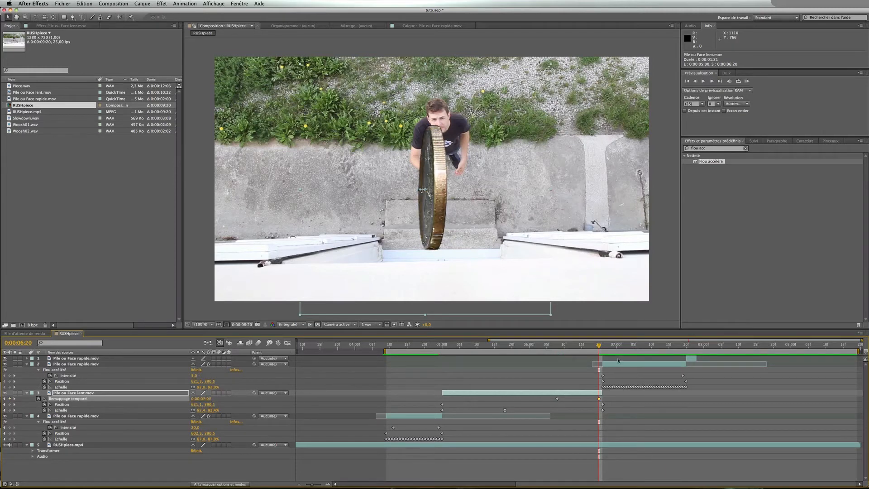
Shift the final time-remap keyframe one frame later to line up with the fast coin layer, then preview it
{"action": "left_click_drag", "start_coordinate": [601, 346], "coordinate": [603, 347]}
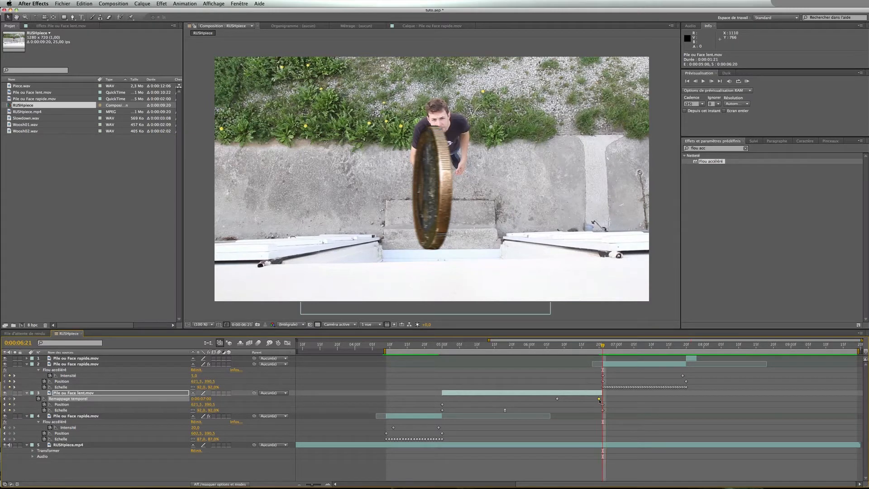
{"action": "left_click_drag", "start_coordinate": [600, 400], "coordinate": [603, 401]}
{"action": "left_click_drag", "start_coordinate": [604, 347], "coordinate": [425, 346]}
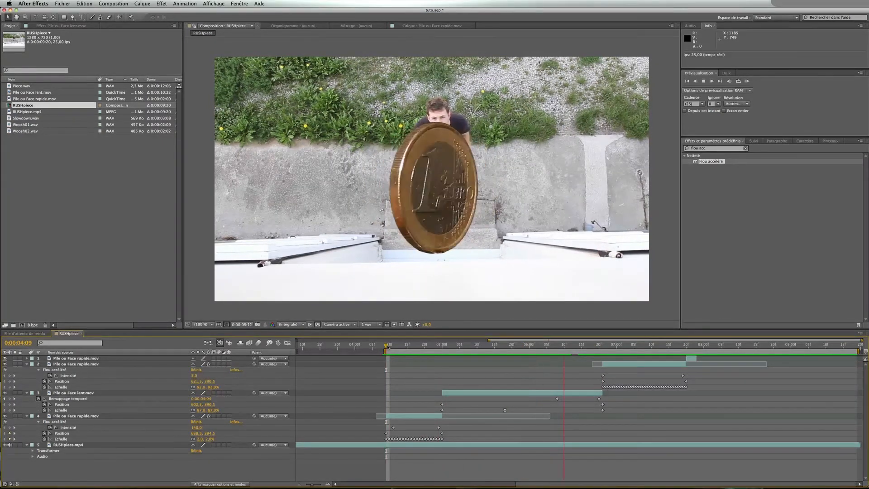
{"action": "left_click", "coordinate": [602, 347]}
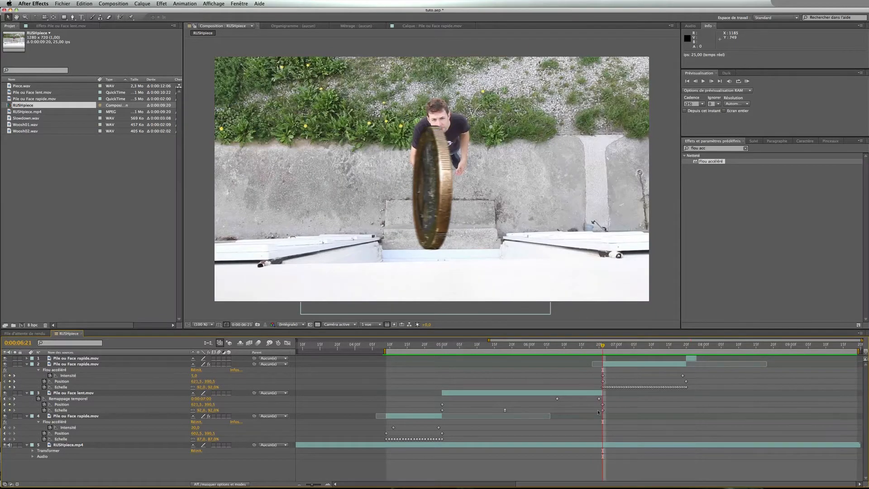
{"action": "left_click_drag", "start_coordinate": [599, 399], "coordinate": [603, 400]}
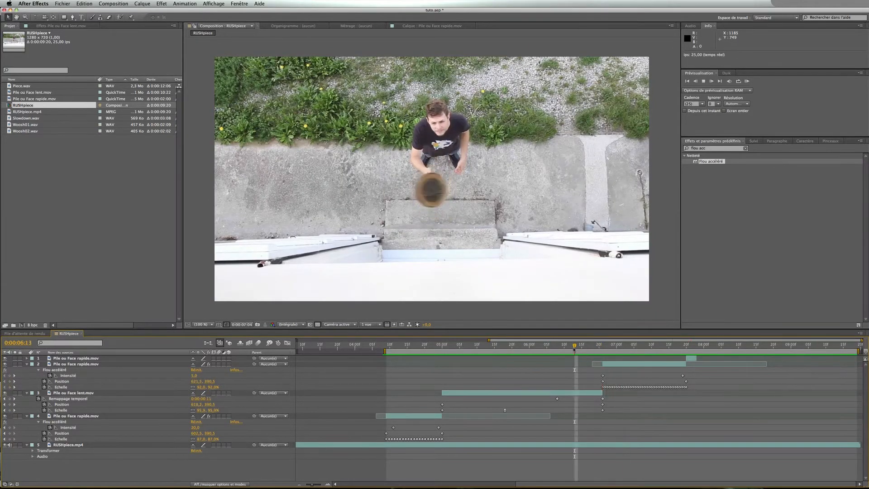
{"action": "key", "text": "space"}
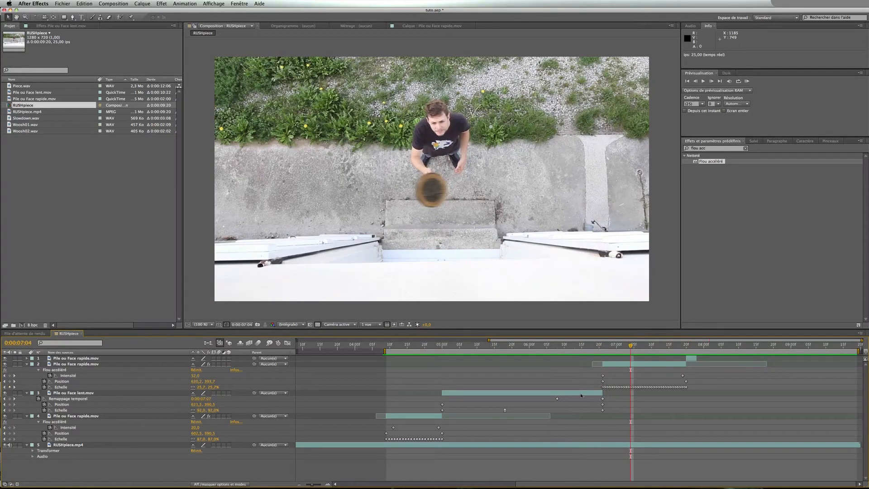
Move the middle time-remap keyframe of the slow coin layer later and preview the result
{"action": "left_click", "coordinate": [604, 347]}
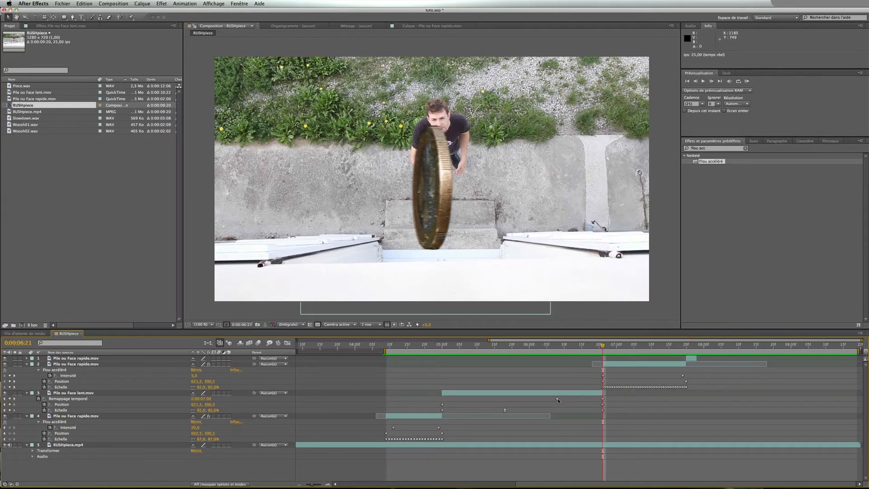
{"action": "left_click_drag", "start_coordinate": [558, 399], "coordinate": [578, 399]}
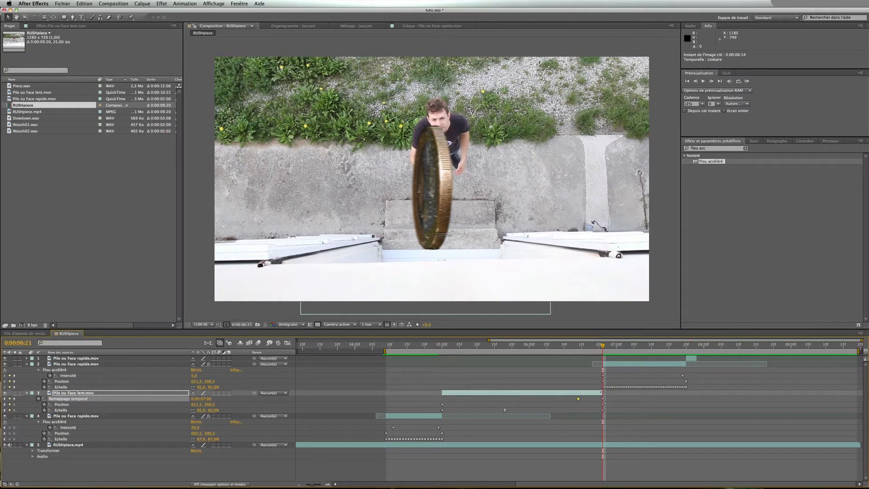
{"action": "left_click", "coordinate": [440, 347]}
{"action": "left_click", "coordinate": [455, 367]}
{"action": "key", "text": "space"}
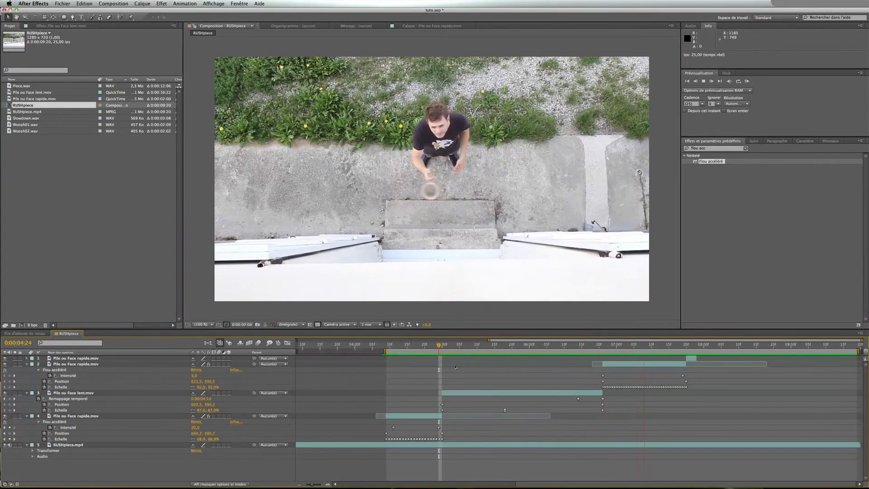
Scrub and preview the retimed coin flip across the timeline to check the slow-motion timing
{"action": "left_click", "coordinate": [536, 347]}
{"action": "left_click_drag", "start_coordinate": [536, 346], "coordinate": [487, 347]}
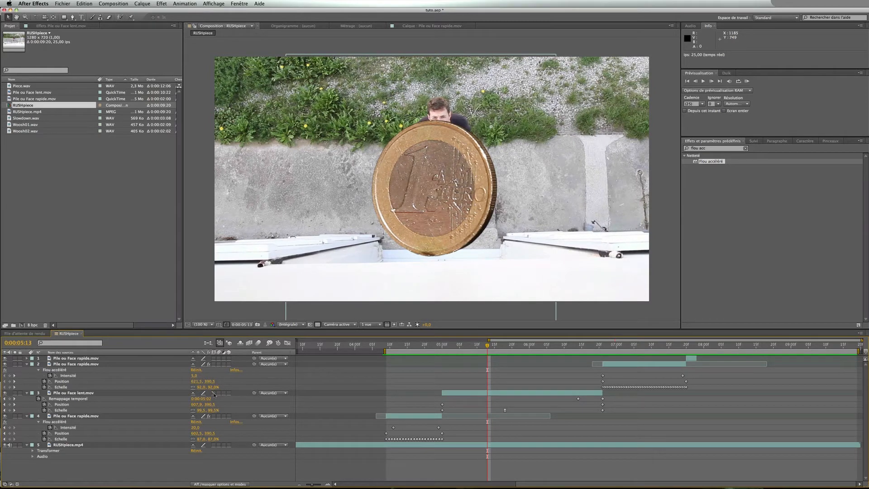
{"action": "left_click", "coordinate": [250, 343]}
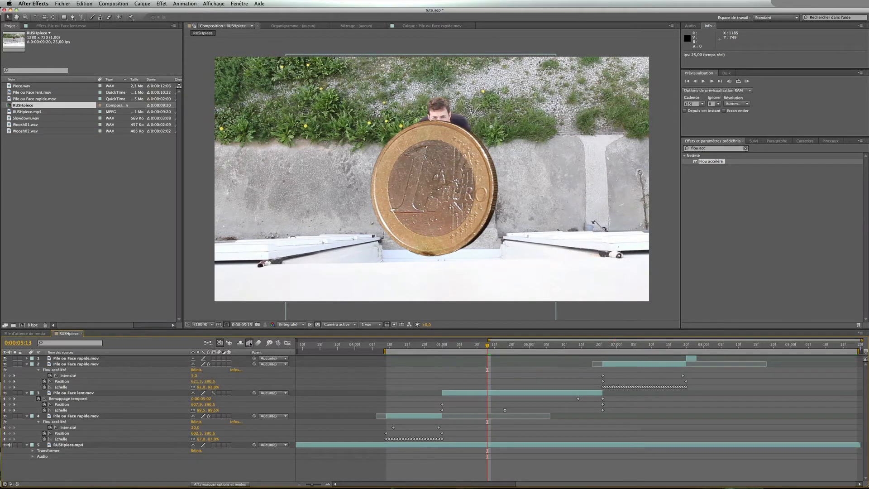
{"action": "left_click", "coordinate": [151, 393]}
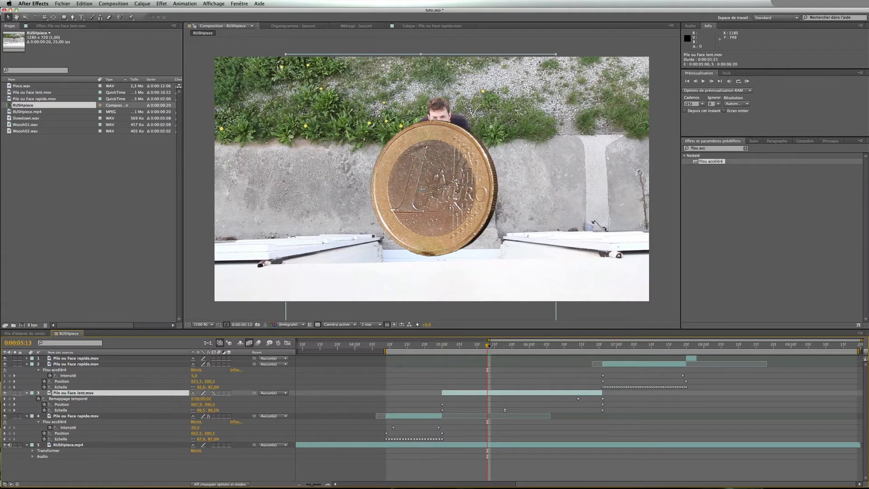
{"action": "left_click_drag", "start_coordinate": [487, 346], "coordinate": [387, 347]}
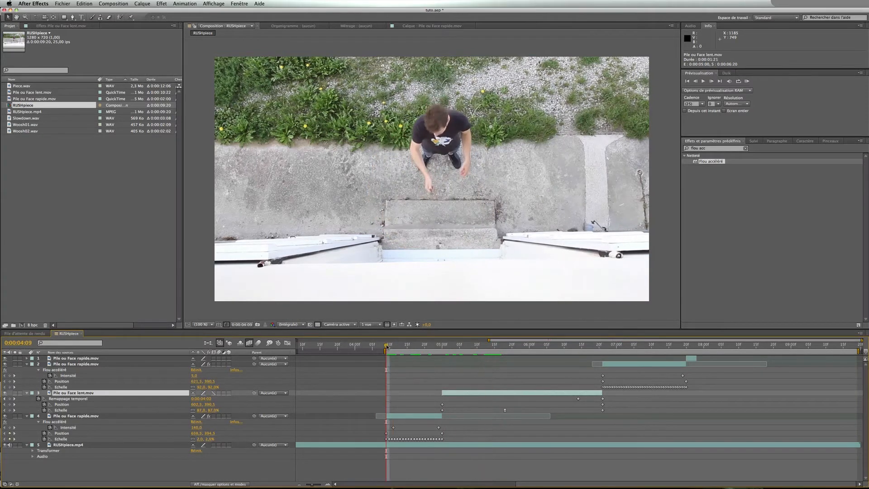
{"action": "key", "text": "space"}
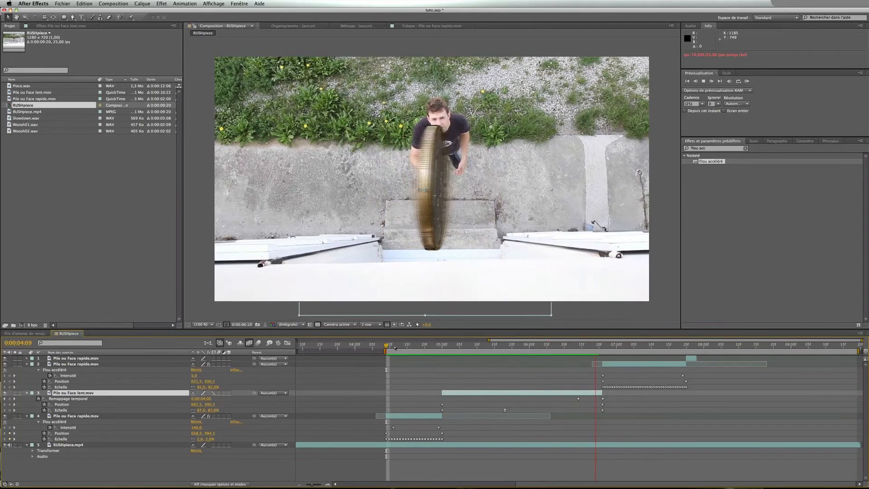
{"action": "key", "text": "space"}
{"action": "left_click_drag", "start_coordinate": [598, 349], "coordinate": [577, 348]}
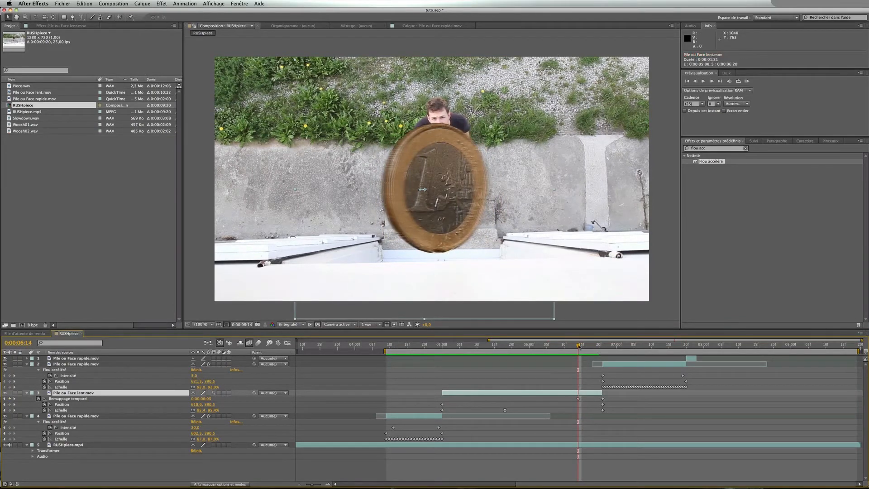
{"action": "left_click_drag", "start_coordinate": [580, 346], "coordinate": [545, 354]}
{"action": "left_click", "coordinate": [410, 350]}
{"action": "key", "text": "space"}
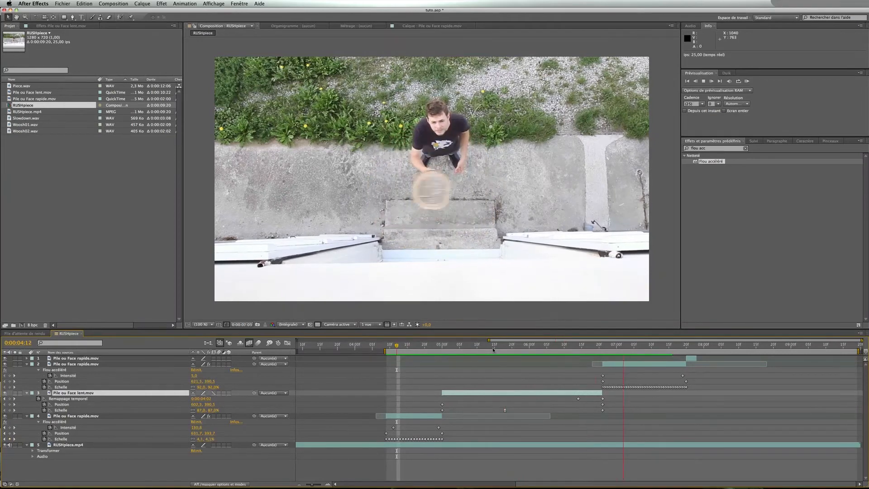
{"action": "key", "text": "space"}
Zoom in on the catching hand at 0:00:07:20 and add a Position keyframe to the top fast coin layer
{"action": "left_click_drag", "start_coordinate": [605, 349], "coordinate": [686, 350]}
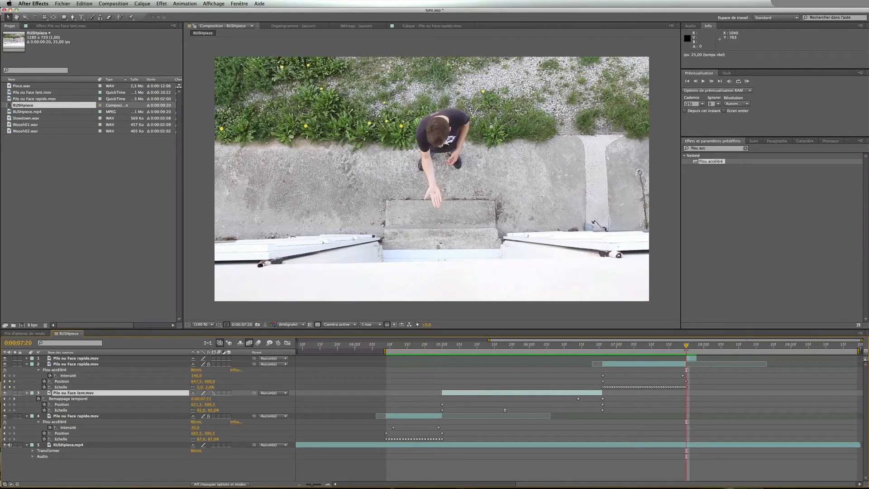
{"action": "key", "text": "z"}
{"action": "left_click", "coordinate": [445, 203]}
{"action": "left_click", "coordinate": [489, 188]}
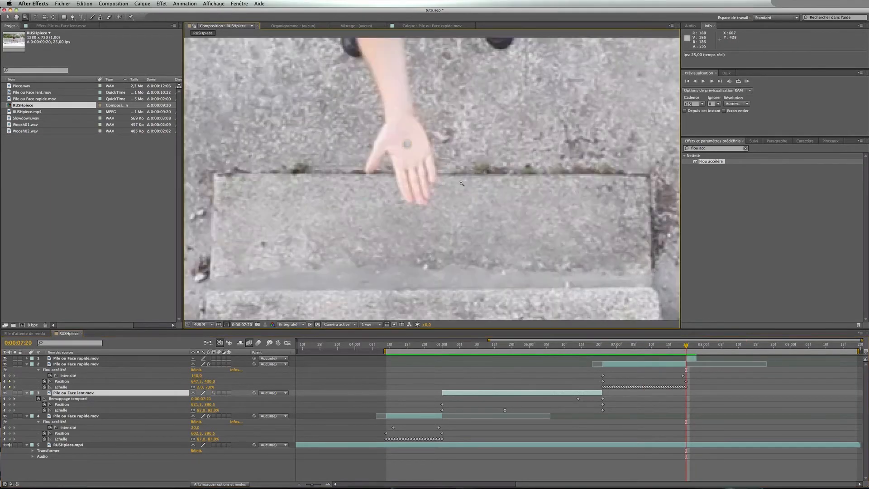
{"action": "key", "text": "v"}
{"action": "left_click", "coordinate": [691, 359]}
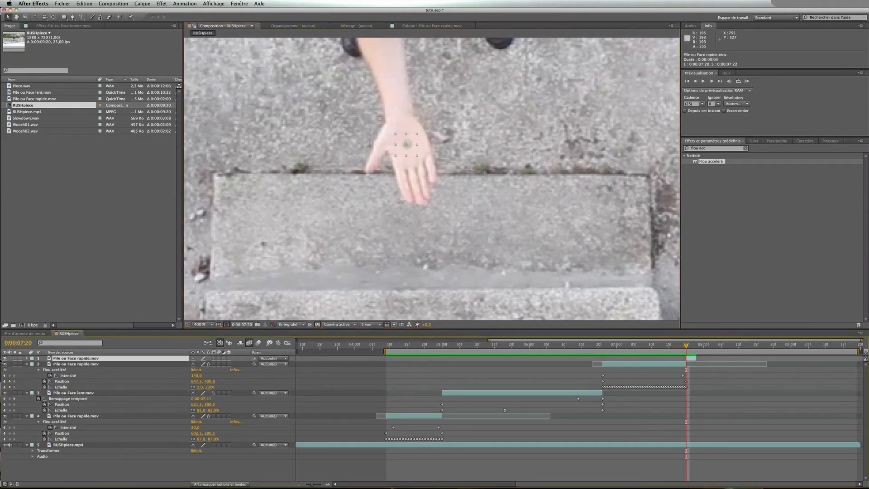
{"action": "key", "text": "p"}
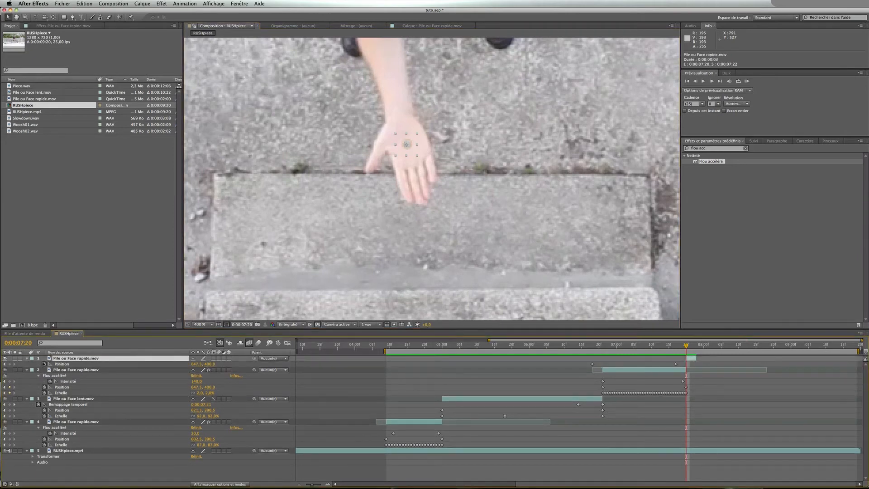
{"action": "left_click", "coordinate": [10, 364]}
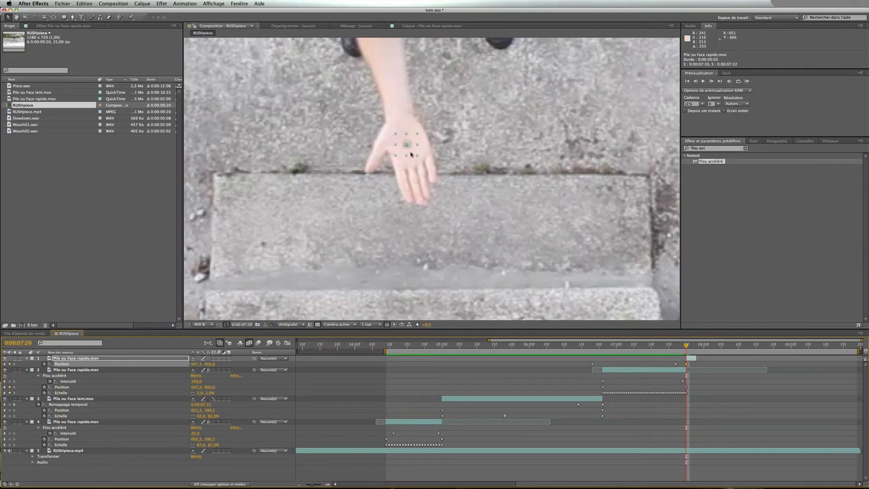
Advance one frame and move the top coin onto the hand, comparing it against the previous frame
{"action": "key", "text": "Page_Down"}
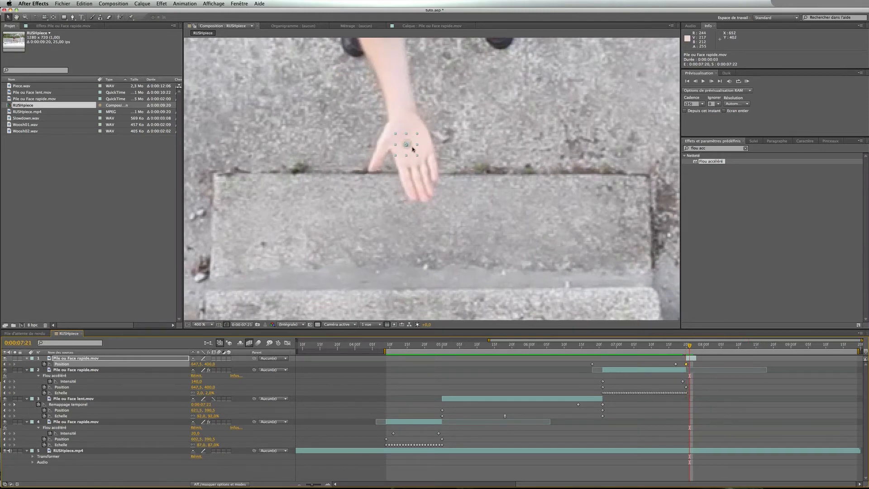
{"action": "left_click_drag", "start_coordinate": [413, 149], "coordinate": [416, 147]}
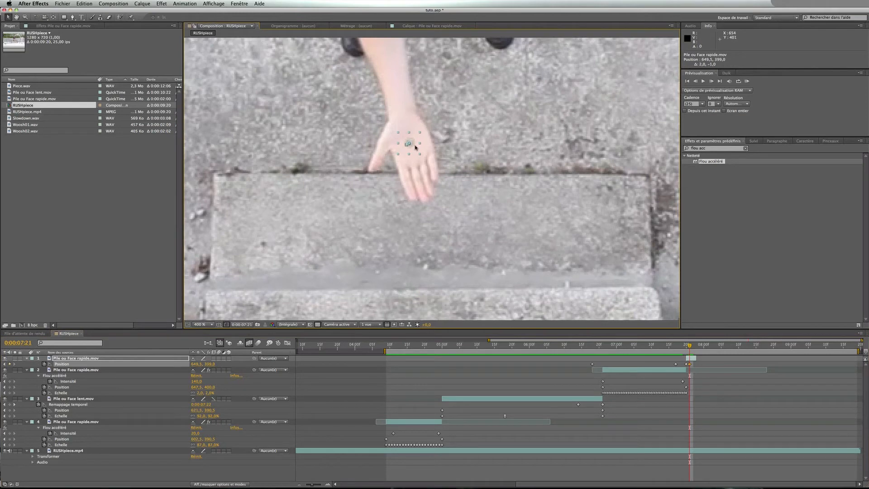
{"action": "key", "text": "Page_Up"}
{"action": "key", "text": "Page_Down"}
{"action": "key", "text": "Page_Up"}
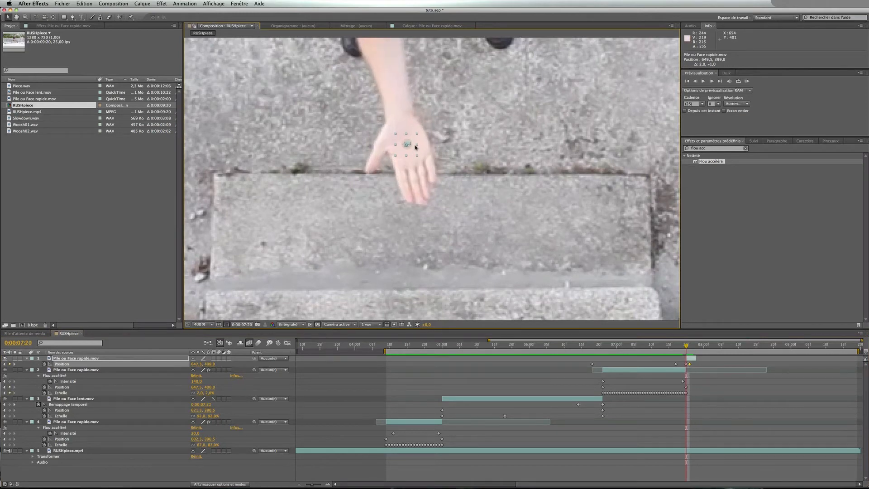
{"action": "key", "text": "Page_Down"}
{"action": "key", "text": "Page_Up"}
{"action": "key", "text": "Page_Down"}
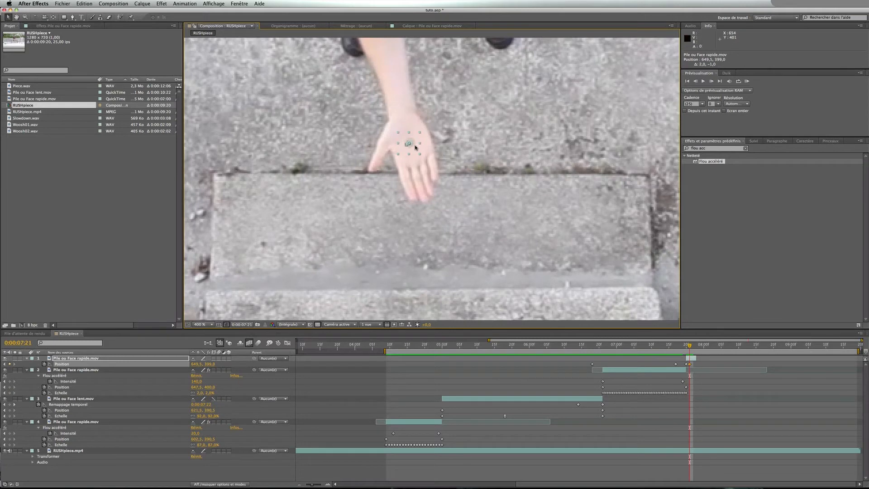
{"action": "key", "text": "Page_Down"}
Nudge the top fast coin slightly upward on the palm at 0:00:07:21, stepping between neighbouring frames to compare
{"action": "left_click_drag", "start_coordinate": [416, 148], "coordinate": [416, 139]}
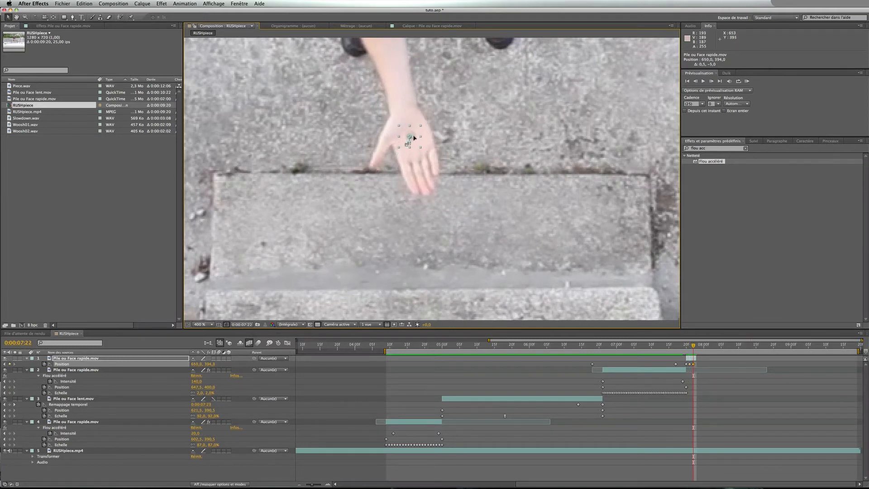
{"action": "key", "text": "Page_Up"}
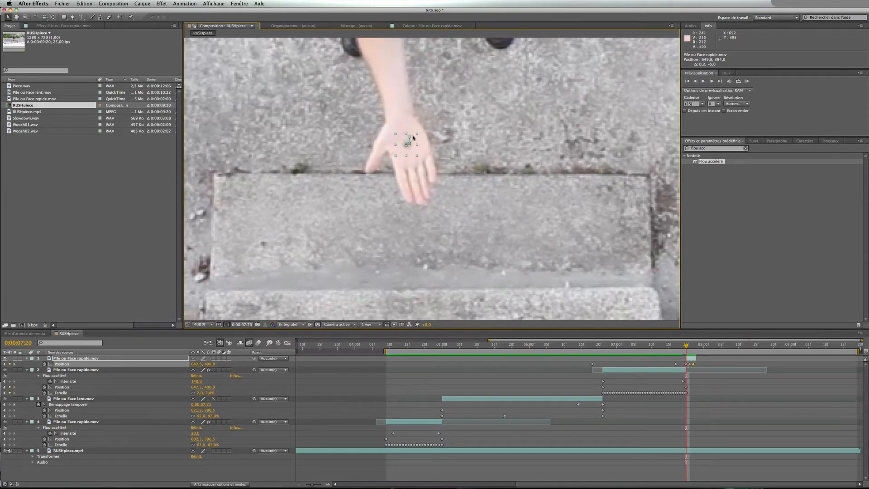
{"action": "key", "text": "Page_Down"}
{"action": "key", "text": "Page_Down"}
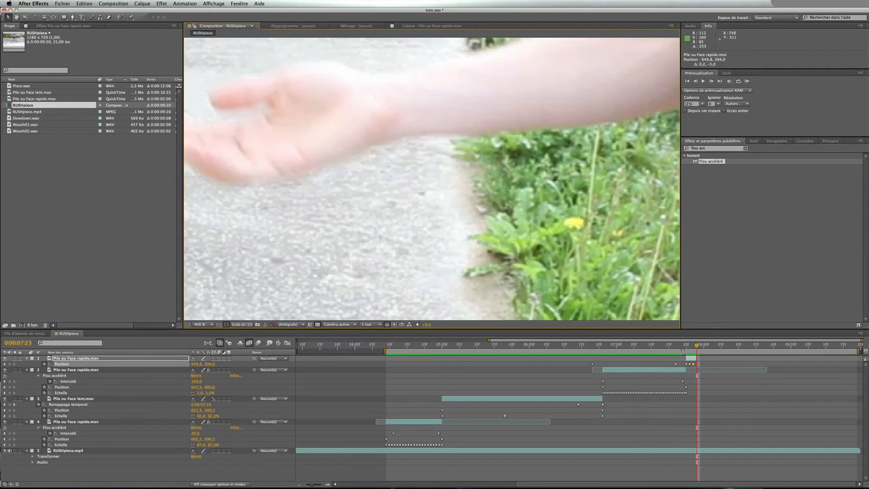
Fit the composition in the viewer and play back the coin flip to check the catch
{"action": "key", "text": "Page_Up"}
{"action": "key", "text": "Page_Up"}
{"action": "key", "text": "Page_Up"}
{"action": "key", "text": "Page_Up"}
{"action": "left_click", "coordinate": [199, 324]}
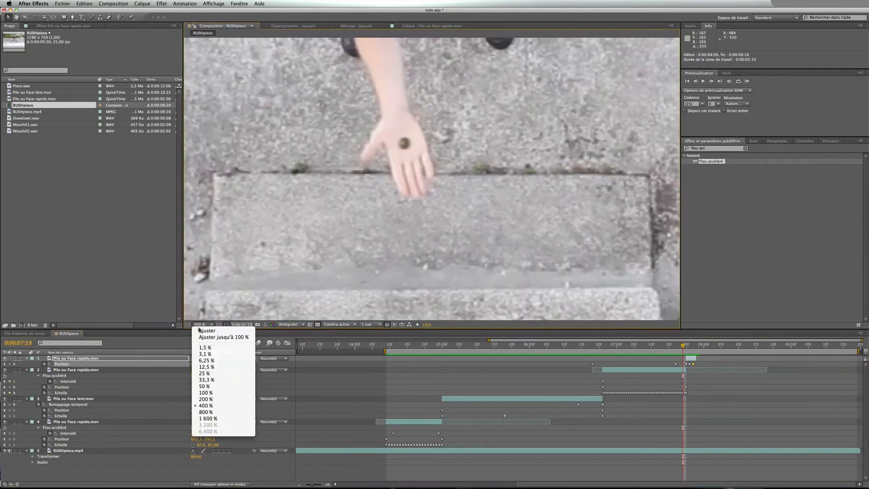
{"action": "left_click", "coordinate": [213, 336]}
{"action": "left_click", "coordinate": [393, 351]}
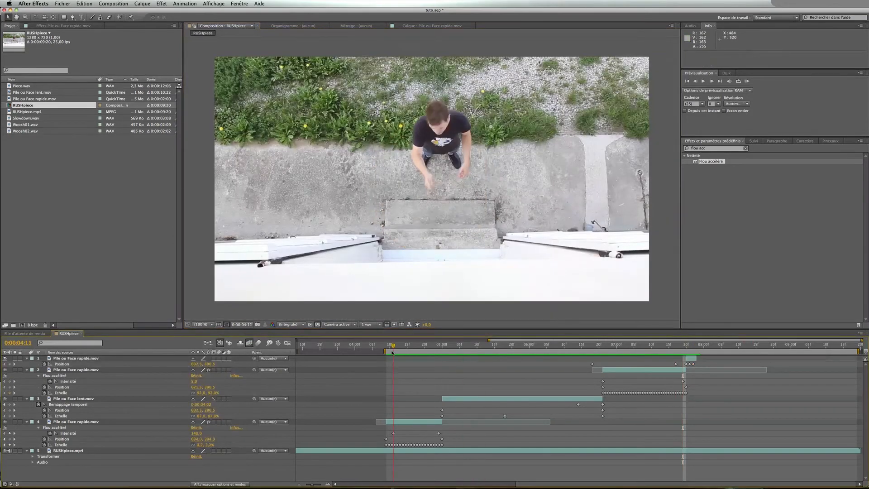
{"action": "left_click", "coordinate": [386, 351]}
{"action": "key", "text": "space"}
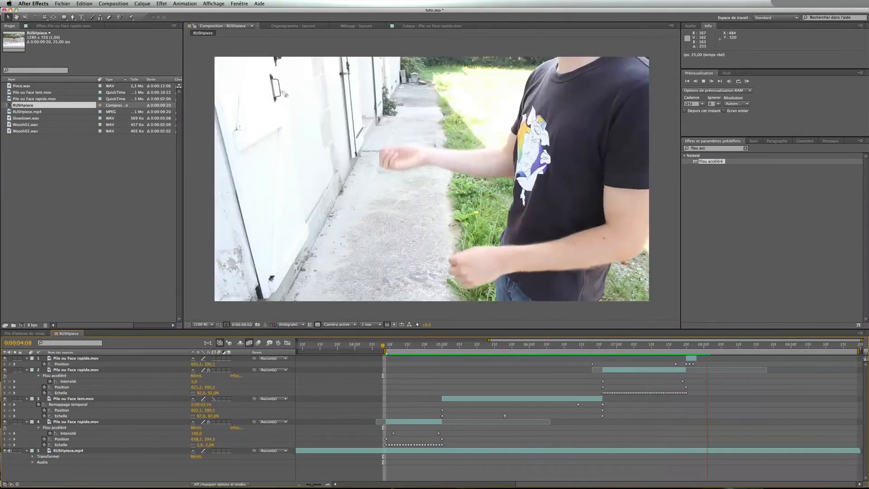
{"action": "key", "text": "space"}
{"action": "left_click", "coordinate": [672, 348]}
{"action": "key", "text": "space"}
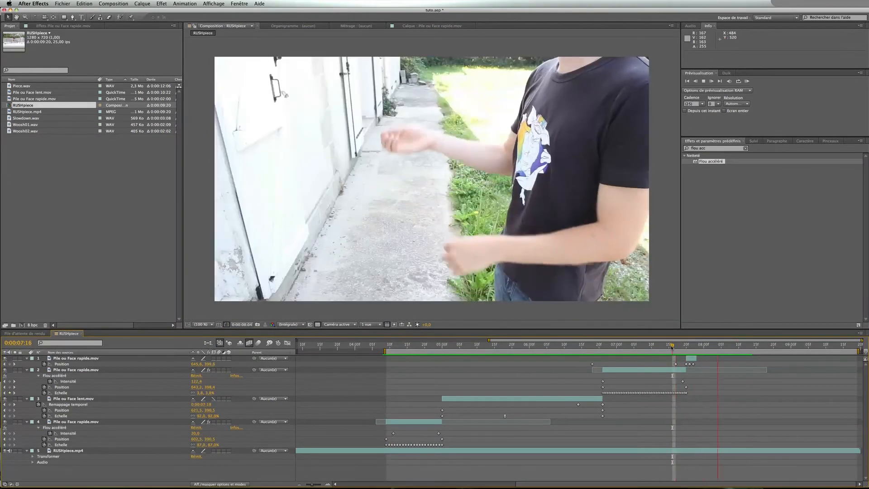
Scrub and replay the section around the catching hand to check the coin's tracking
{"action": "left_click", "coordinate": [635, 348]}
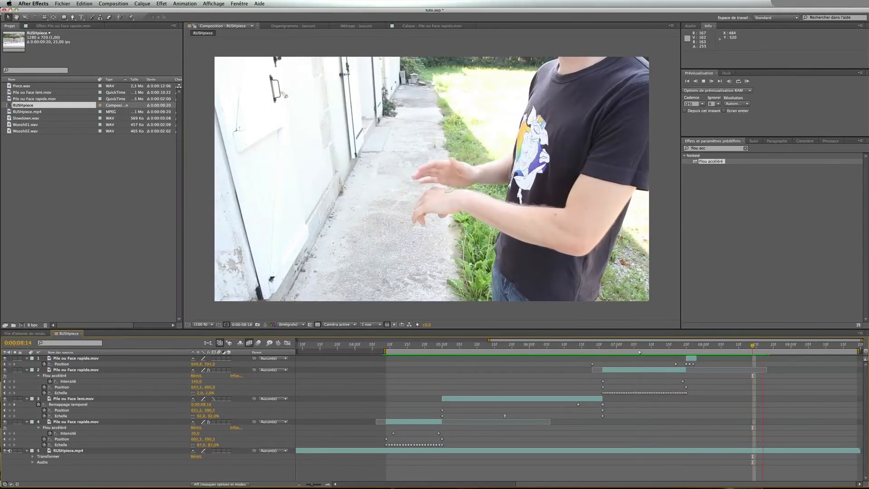
{"action": "left_click", "coordinate": [645, 348]}
{"action": "key", "text": "space"}
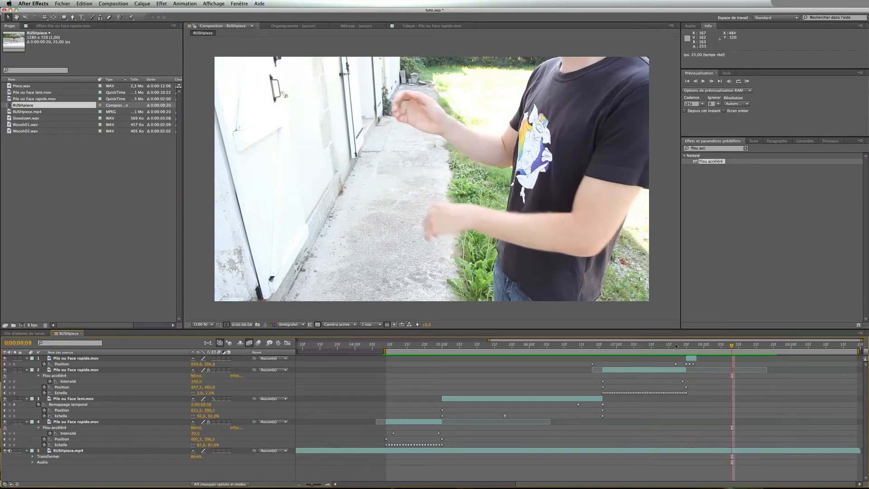
{"action": "left_click_drag", "start_coordinate": [677, 346], "coordinate": [691, 346]}
{"action": "key", "text": "space"}
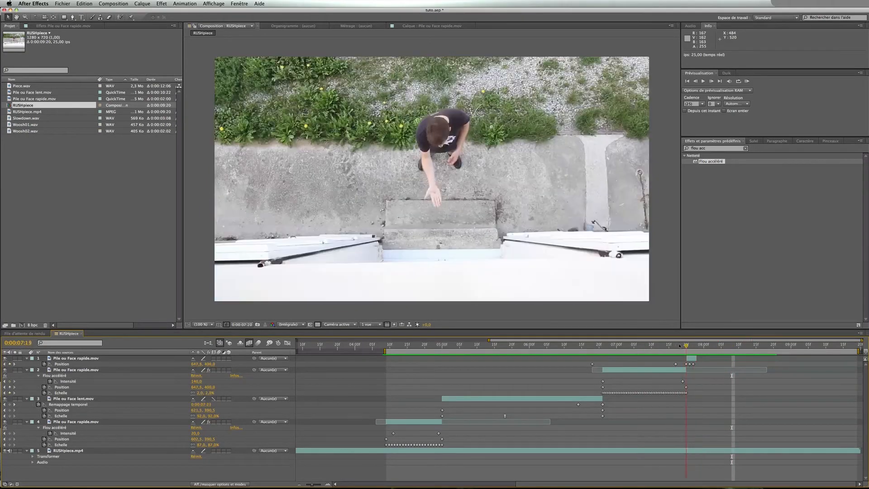
{"action": "left_click", "coordinate": [670, 347]}
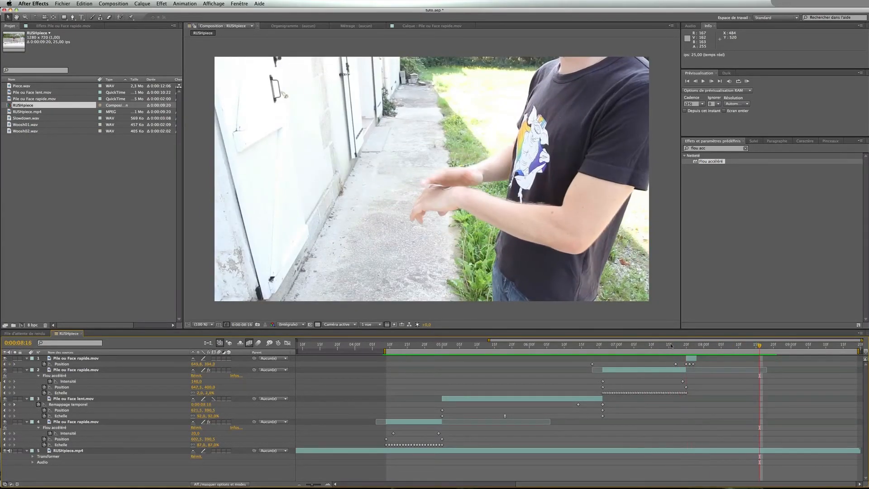
{"action": "key", "text": "space"}
{"action": "mouse_move", "coordinate": [670, 346]}
{"action": "left_mouse_down"}
{"action": "mouse_move", "coordinate": [697, 346]}
{"action": "mouse_move", "coordinate": [686, 346]}
{"action": "left_mouse_up"}
{"action": "left_click", "coordinate": [571, 346]}
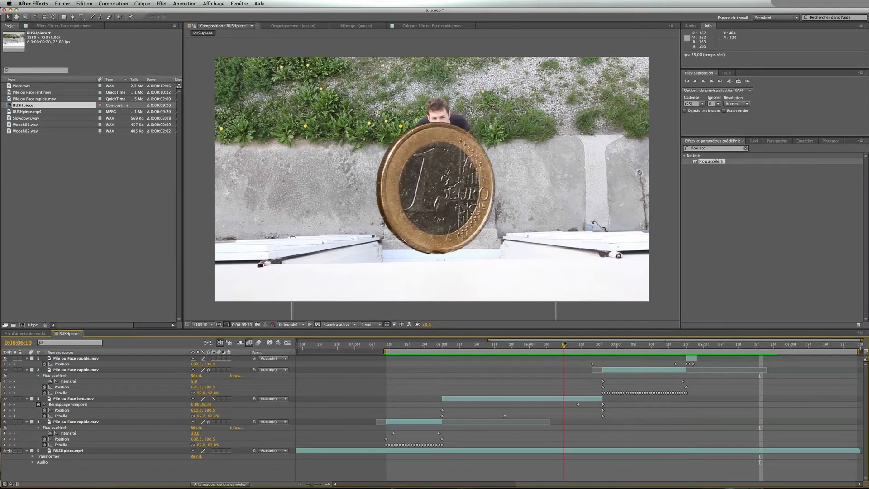
Collapse the expanded properties of all coin layers in the timeline
{"action": "left_click", "coordinate": [27, 358]}
{"action": "left_click", "coordinate": [27, 364]}
{"action": "left_click", "coordinate": [27, 370]}
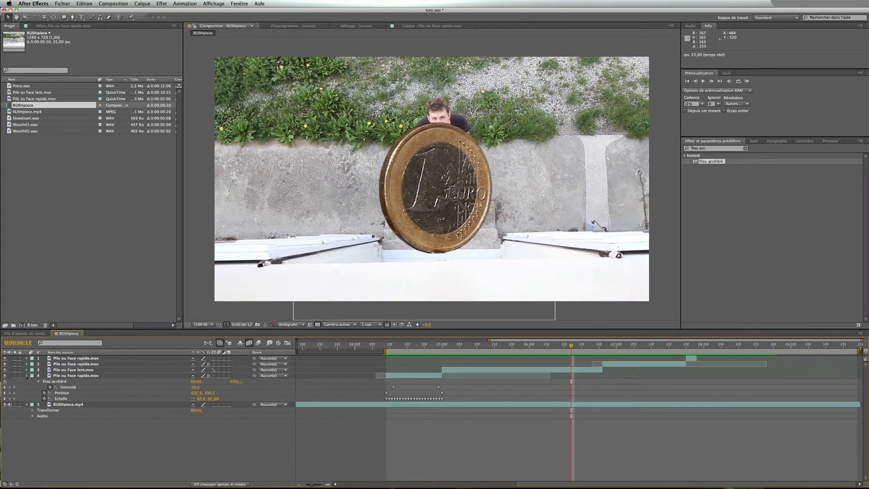
{"action": "left_click", "coordinate": [27, 376]}
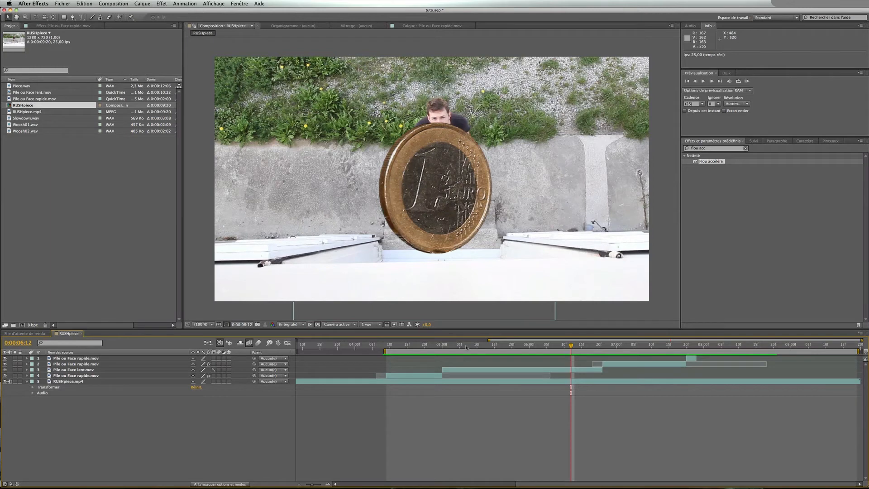
At 0:00:05:00, search the effects for "flou de" and apply Flou de l'objectif to the RUSHpiece.mp4 footage layer
{"action": "left_click", "coordinate": [443, 346]}
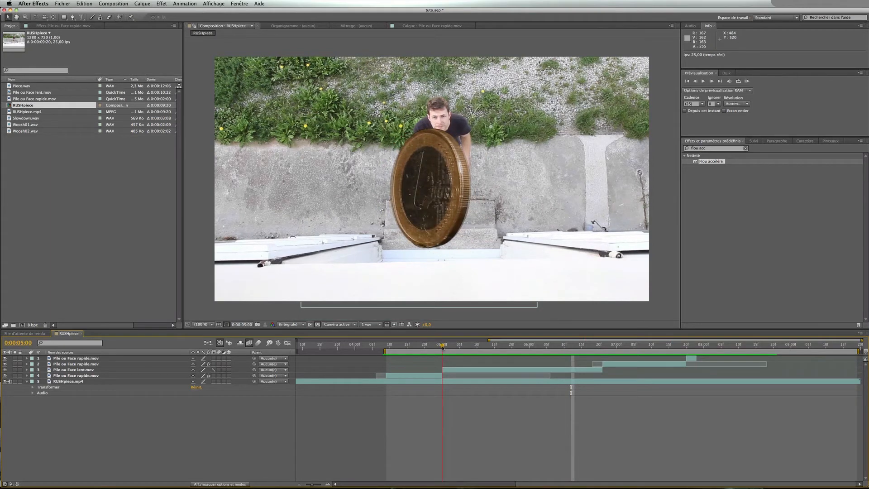
{"action": "mouse_move", "coordinate": [443, 345]}
{"action": "left_mouse_down"}
{"action": "mouse_move", "coordinate": [609, 346]}
{"action": "mouse_move", "coordinate": [443, 346]}
{"action": "left_mouse_up"}
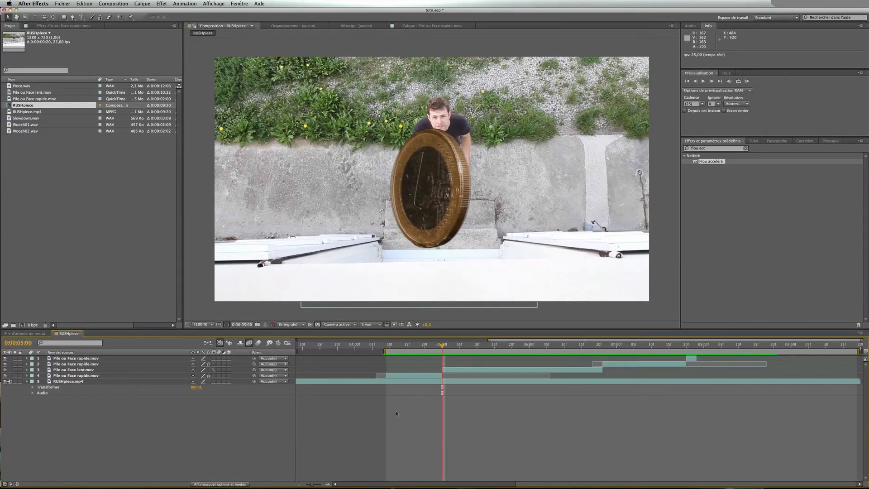
{"action": "left_click", "coordinate": [714, 150]}
{"action": "type", "text": "flou de"}
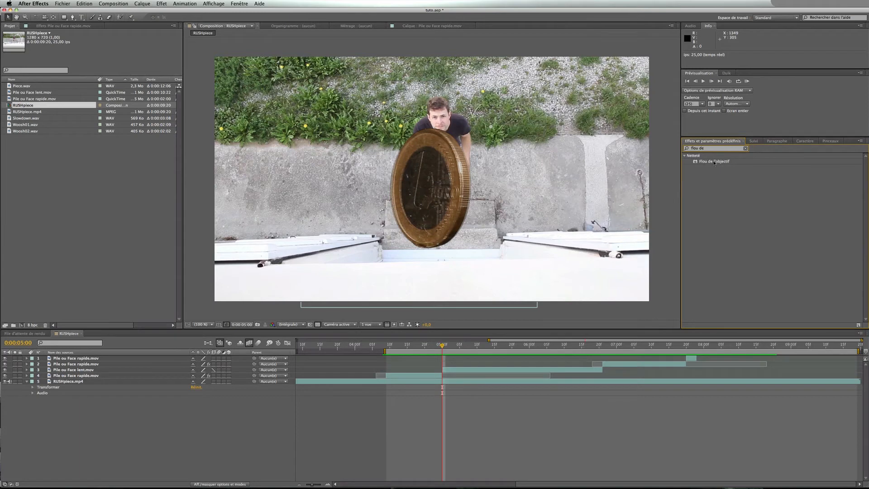
{"action": "left_click_drag", "start_coordinate": [715, 161], "coordinate": [484, 384]}
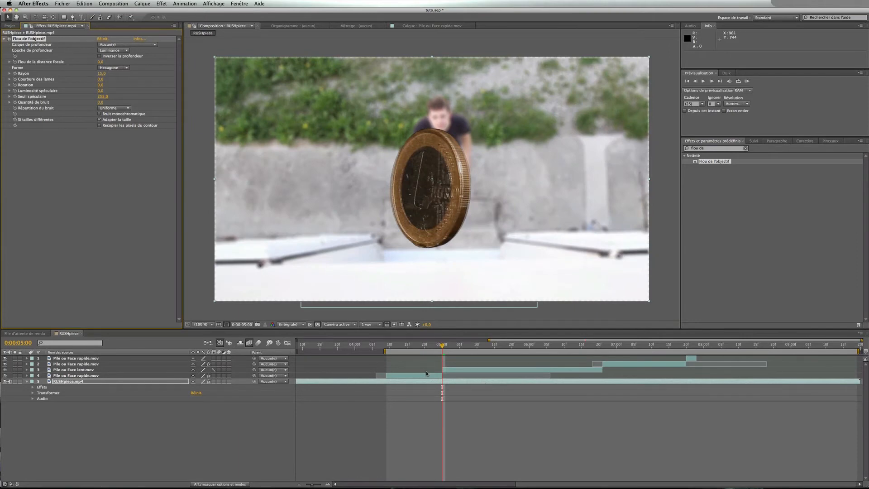
At 0:00:04:20, set the lens blur Rayon to 0 and add a keyframe for it
{"action": "left_click", "coordinate": [145, 384]}
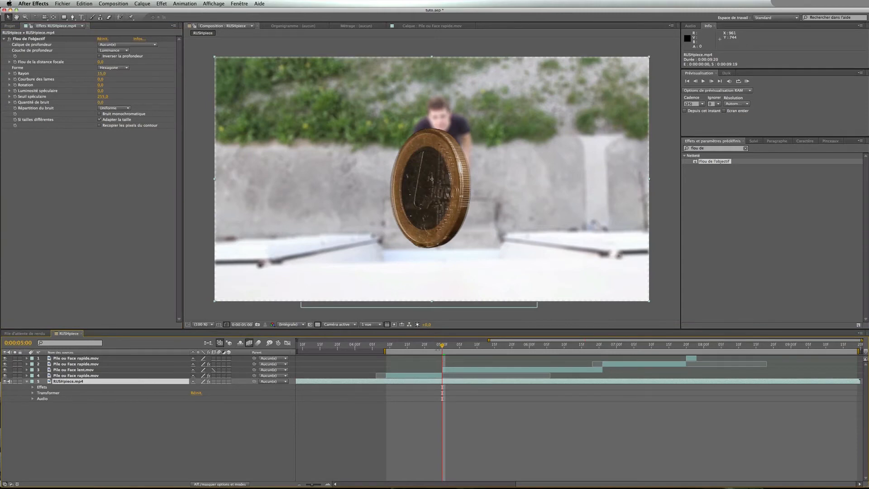
{"action": "left_click", "coordinate": [431, 347]}
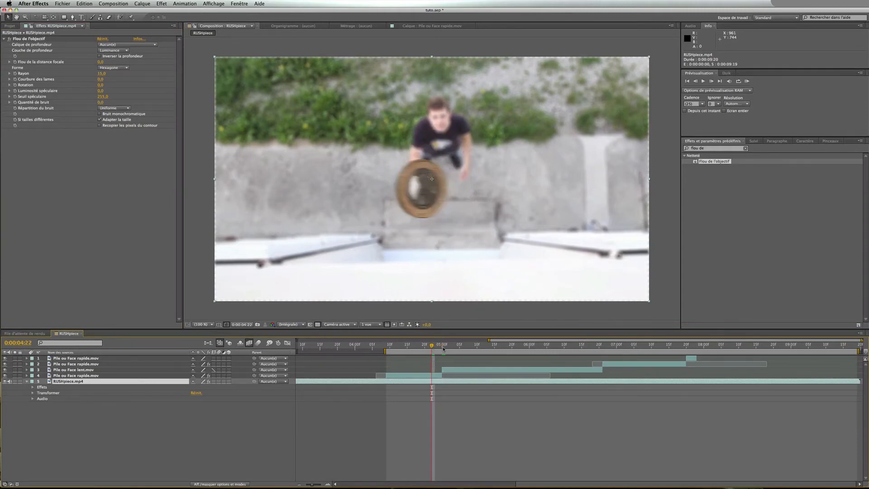
{"action": "left_click", "coordinate": [425, 347]}
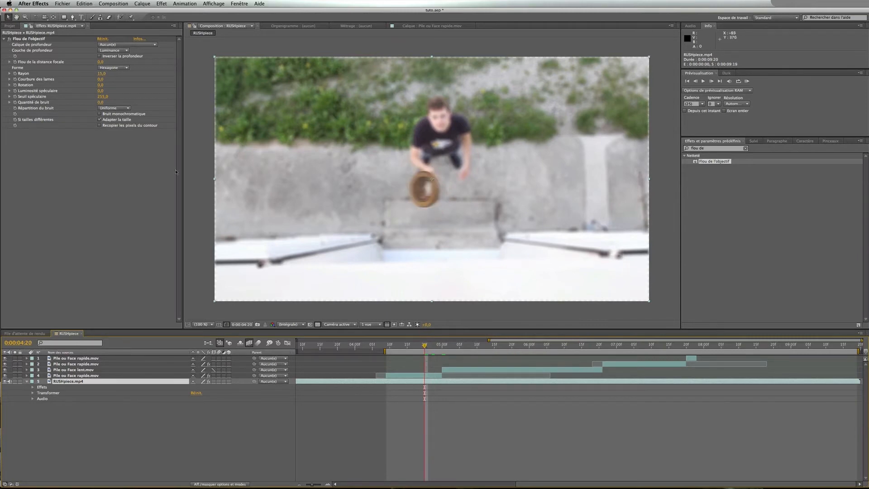
{"action": "left_click", "coordinate": [101, 74]}
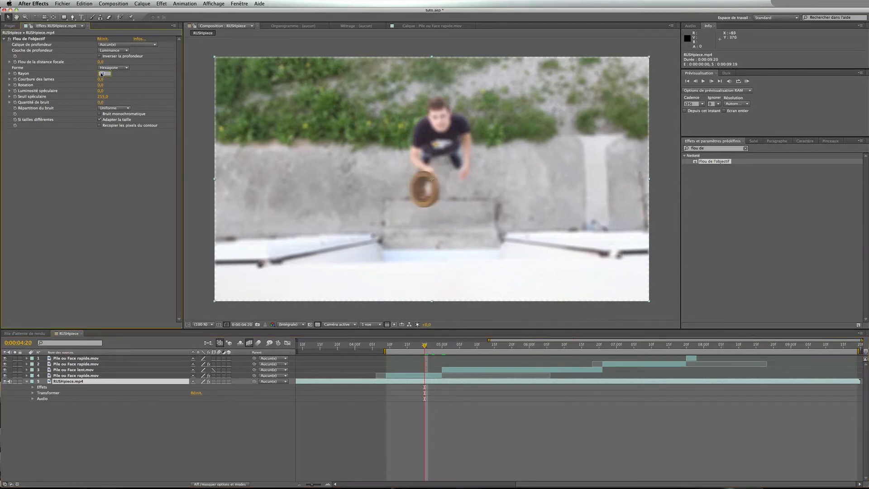
{"action": "type", "text": "0"}
{"action": "key", "text": "Return"}
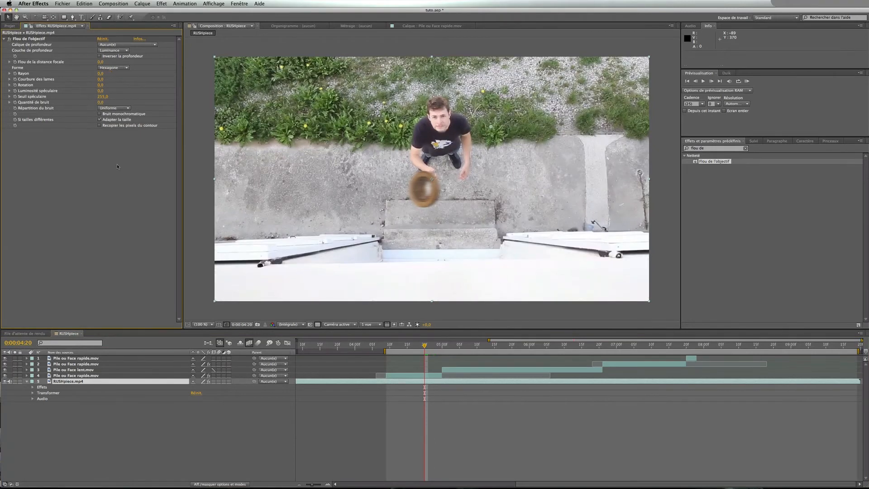
{"action": "left_click", "coordinate": [15, 74]}
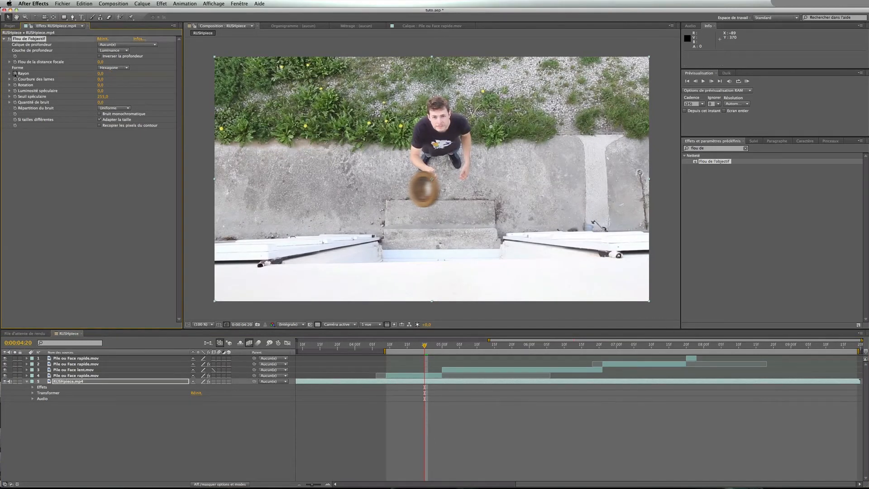
At 0:00:05:00, set the lens blur Rayon to 15 to keyframe the background blur
{"action": "left_click", "coordinate": [443, 345]}
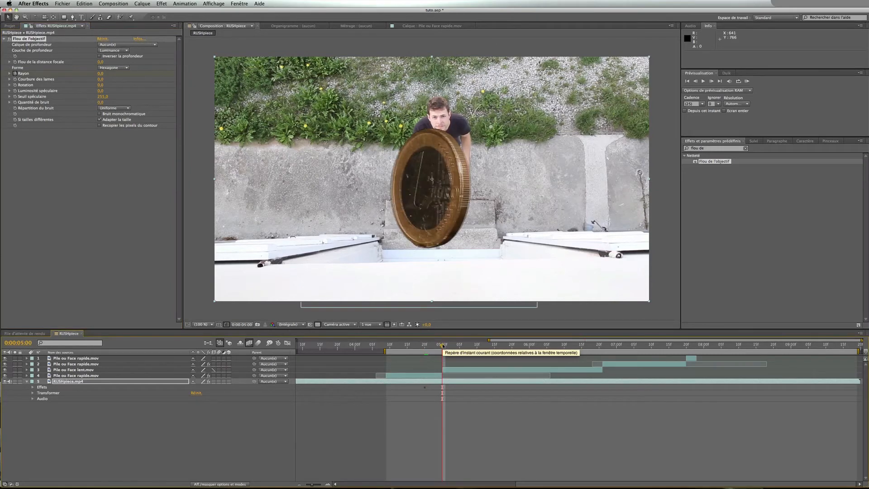
{"action": "left_click", "coordinate": [466, 371]}
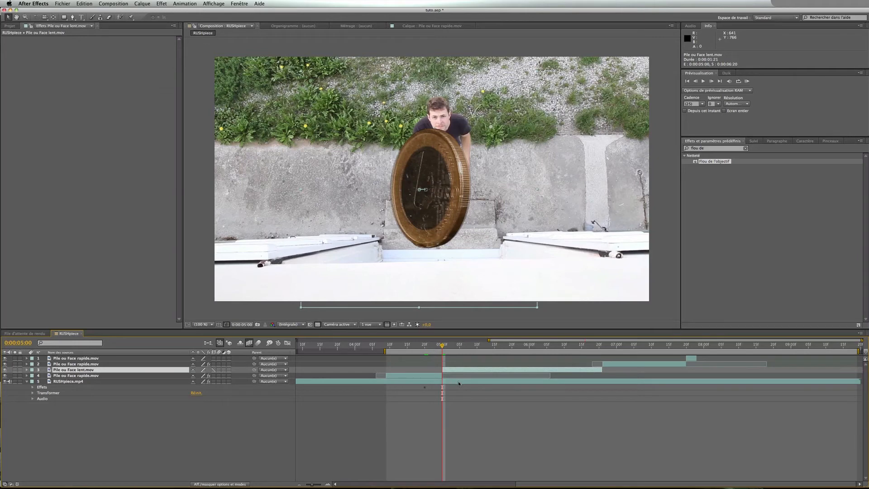
{"action": "left_click", "coordinate": [458, 383]}
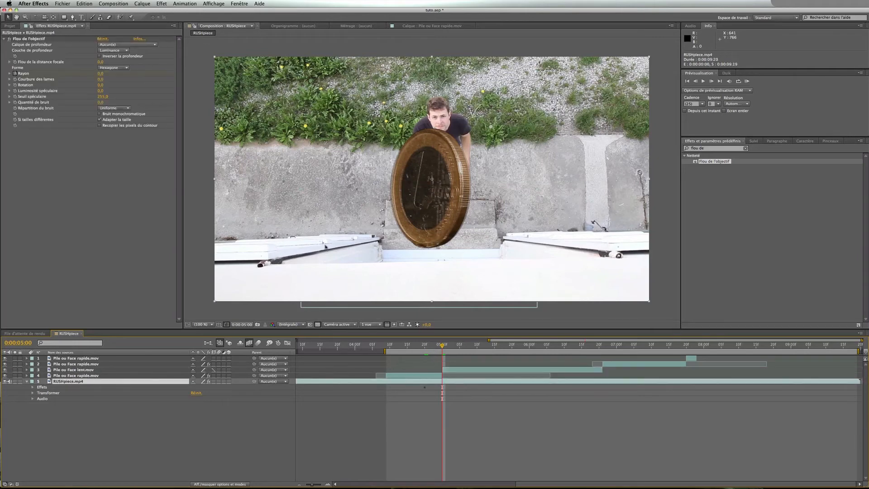
{"action": "left_click", "coordinate": [101, 74]}
{"action": "type", "text": "15"}
{"action": "key", "text": "Return"}
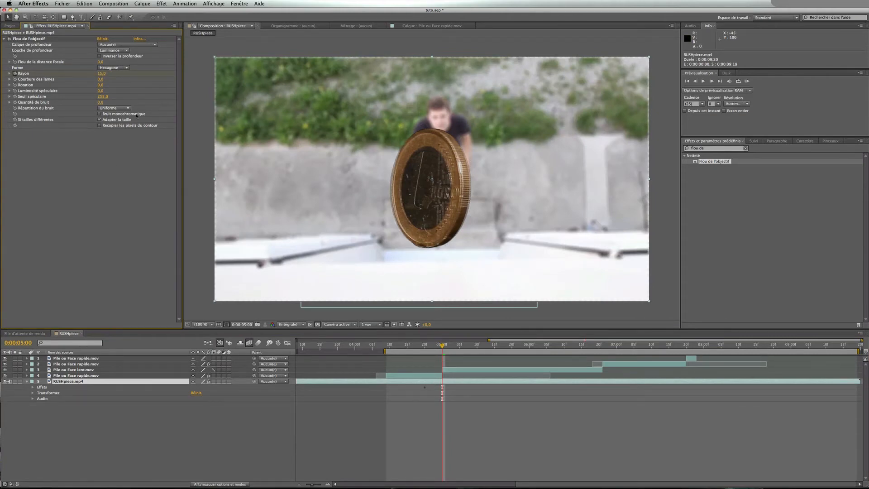
Reveal the blur keyframes on the footage layer and preview from 0:00:04:20
{"action": "left_click", "coordinate": [100, 126]}
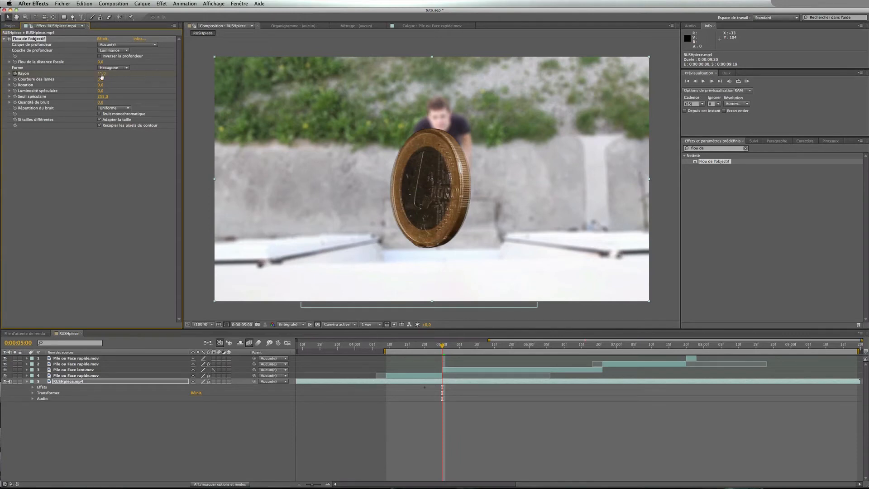
{"action": "left_click", "coordinate": [434, 382]}
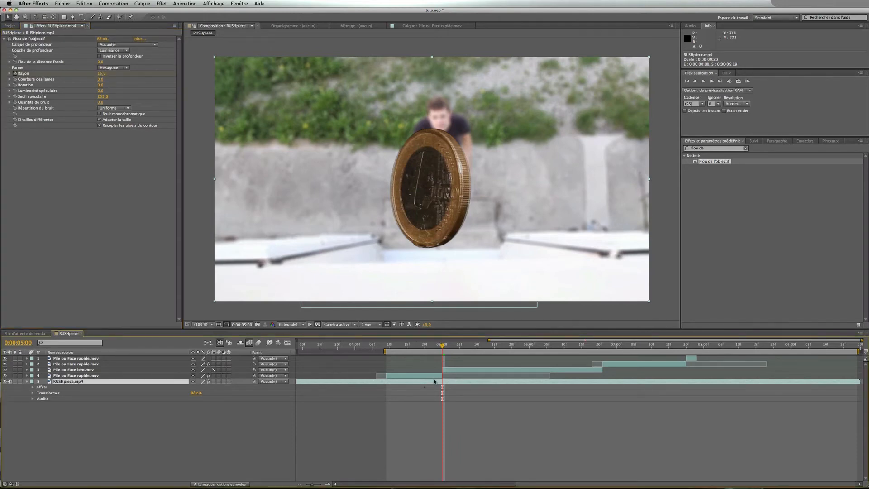
{"action": "key", "text": "u"}
{"action": "left_click", "coordinate": [425, 349]}
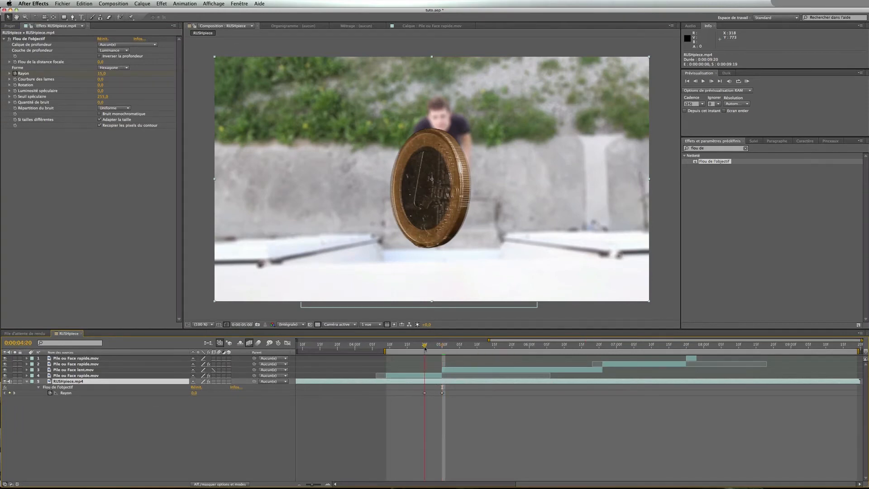
{"action": "key", "text": "KP_0"}
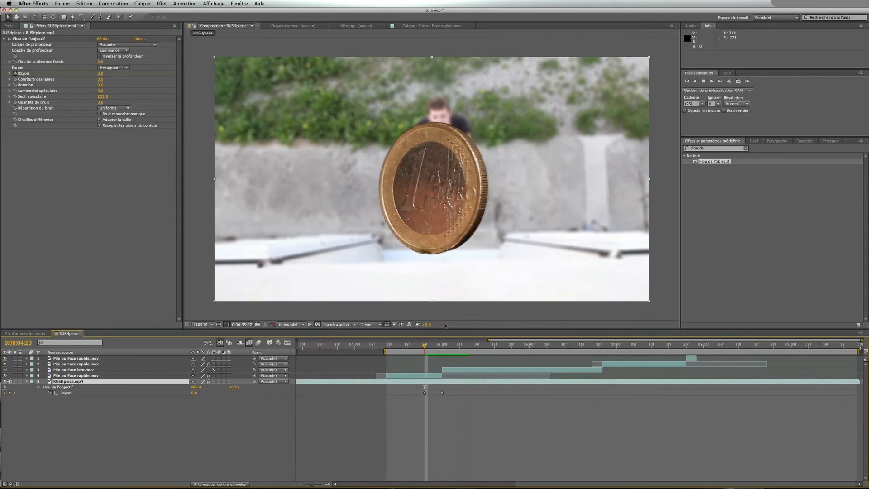
Replay the blur transition around 0:00:04:20 to check the focus pull onto the coin
{"action": "left_click", "coordinate": [422, 345]}
{"action": "key", "text": "space"}
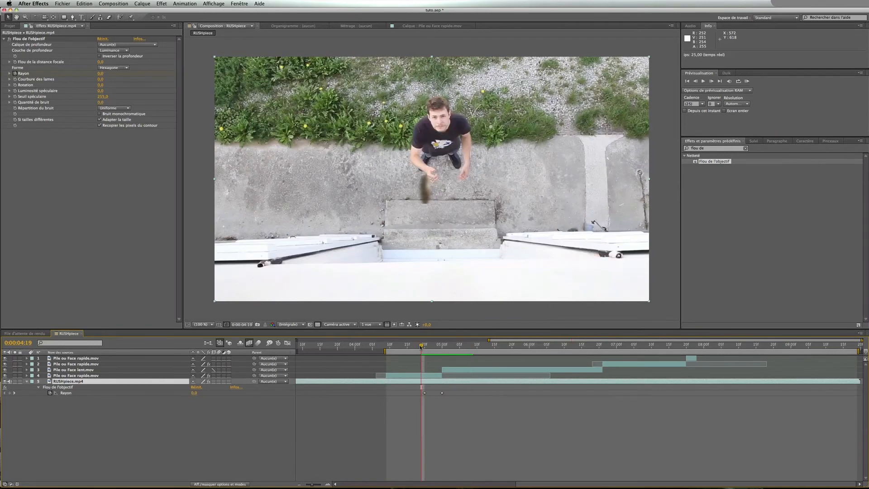
{"action": "left_click", "coordinate": [418, 346]}
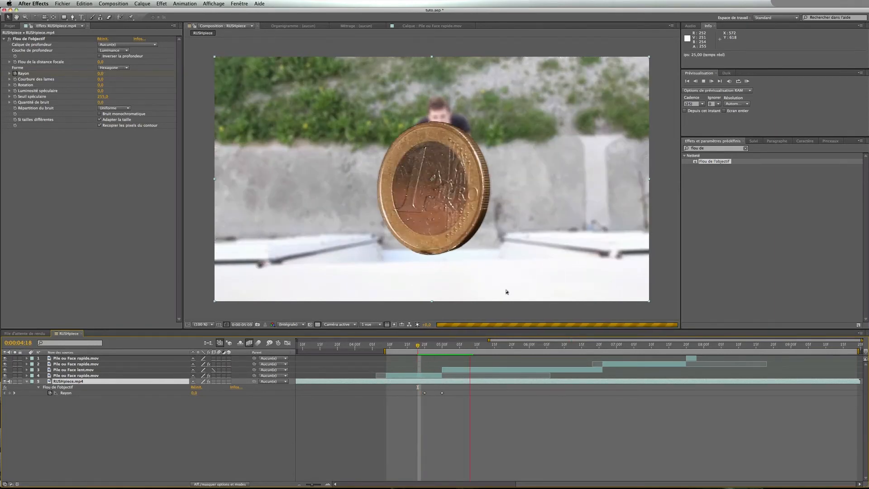
{"action": "key", "text": "space"}
{"action": "key", "text": "space"}
{"action": "key", "text": "space"}
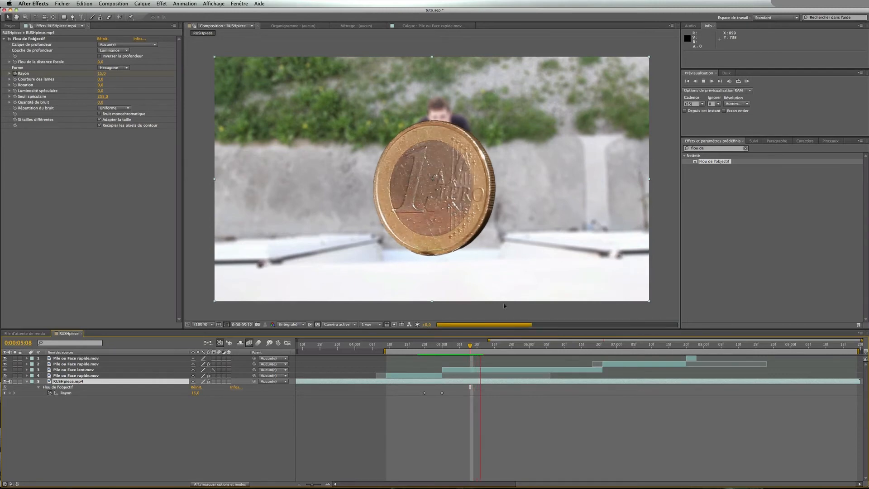
{"action": "key", "text": "space"}
{"action": "left_click", "coordinate": [595, 347]}
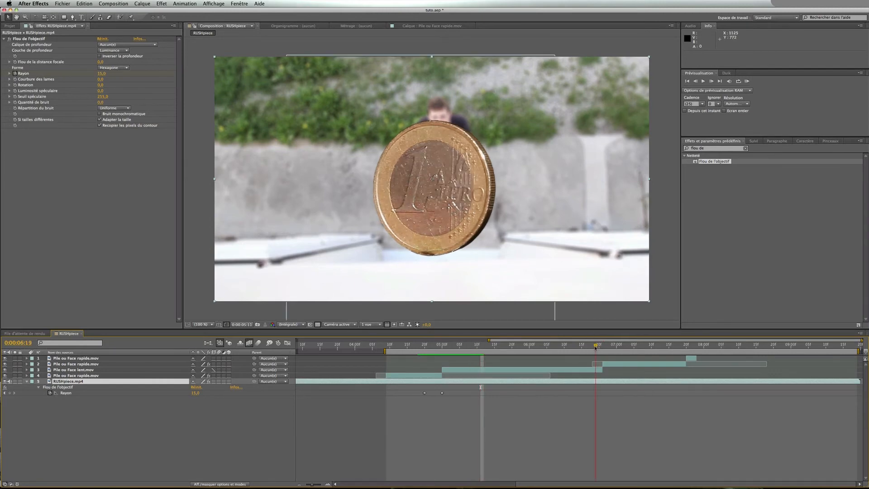
Add a Rayon keyframe at 0:00:06:17, then set the lens blur Rayon to 0 at 0:00:06:22
{"action": "left_click_drag", "start_coordinate": [595, 348], "coordinate": [588, 348]}
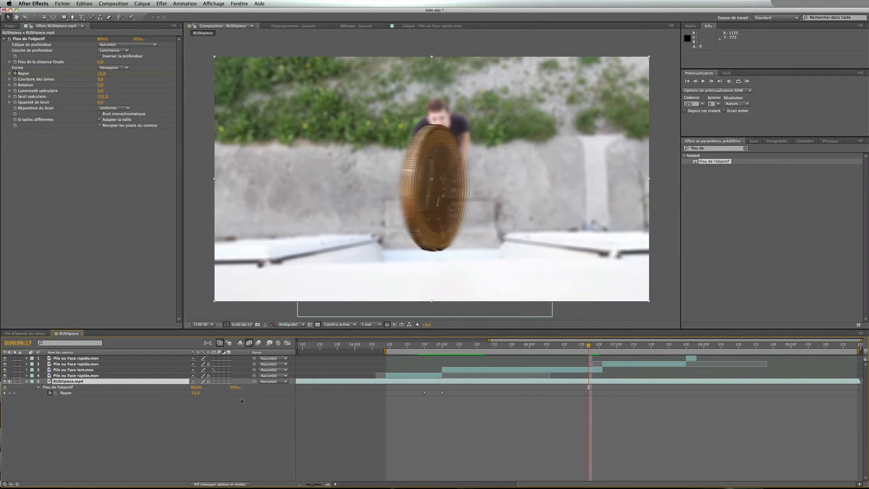
{"action": "left_click", "coordinate": [12, 394]}
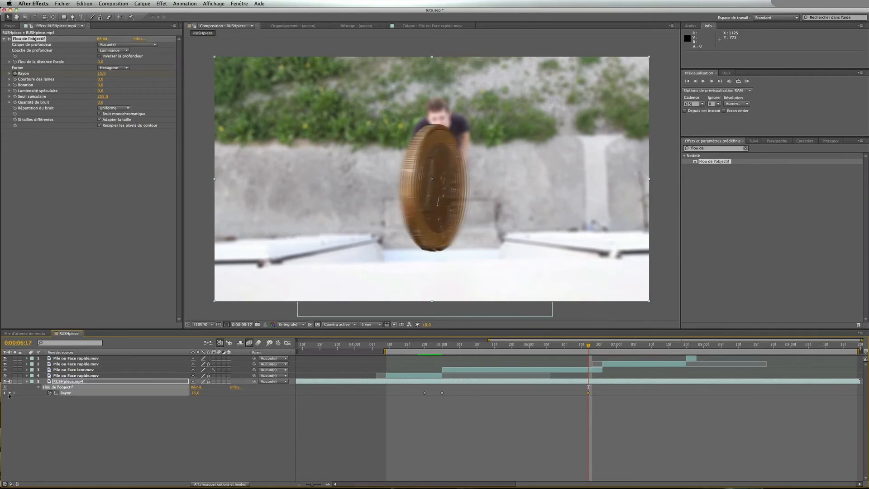
{"action": "left_click", "coordinate": [604, 347]}
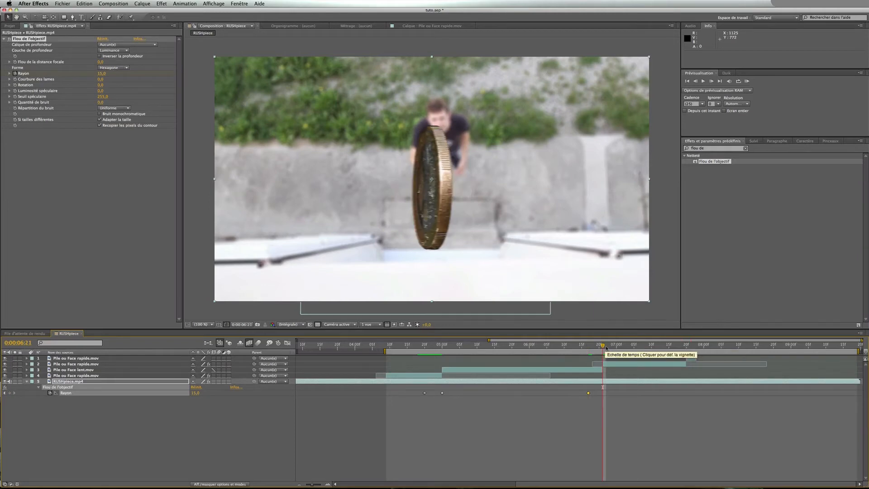
{"action": "left_click", "coordinate": [607, 347]}
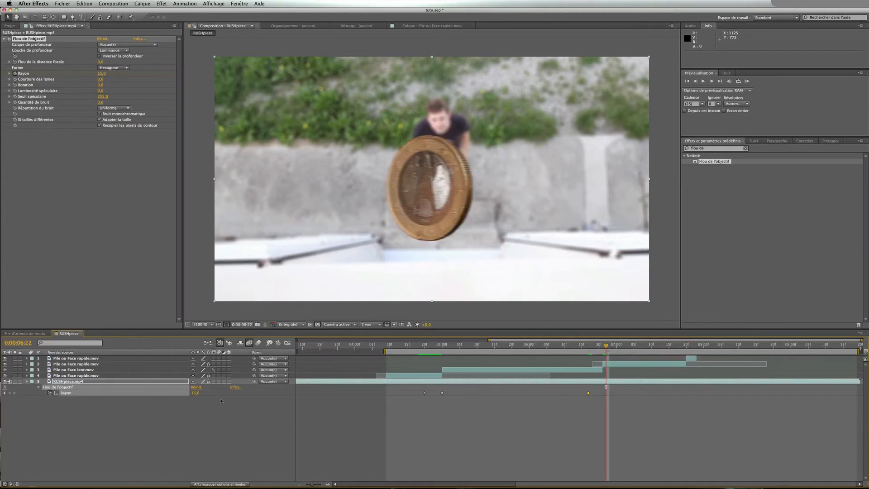
{"action": "type", "text": "0"}
{"action": "key", "text": "Return"}
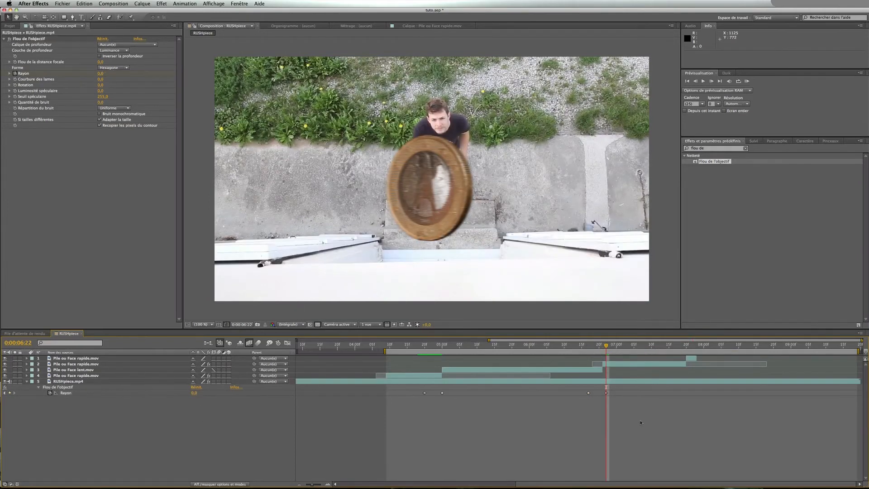
Apply Easy Ease (Lissage de vitesse) to all four Rayon blur keyframes
{"action": "left_click_drag", "start_coordinate": [633, 421], "coordinate": [423, 393]}
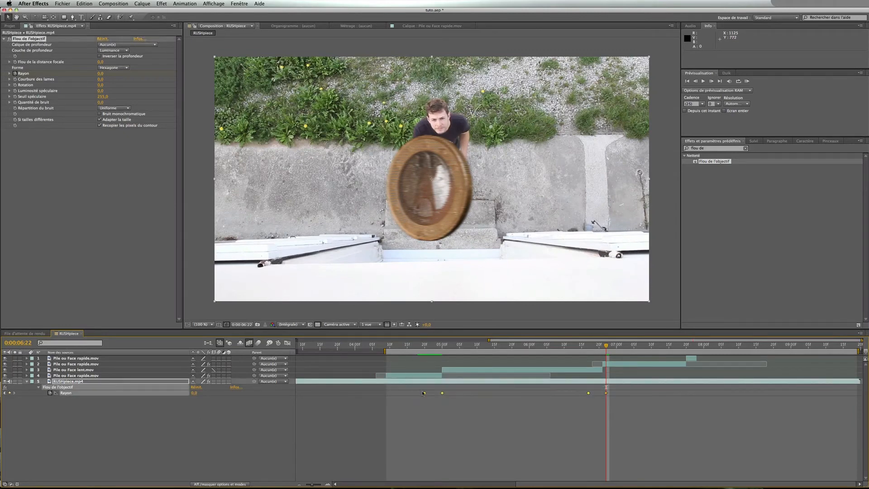
{"action": "right_click", "coordinate": [424, 393]}
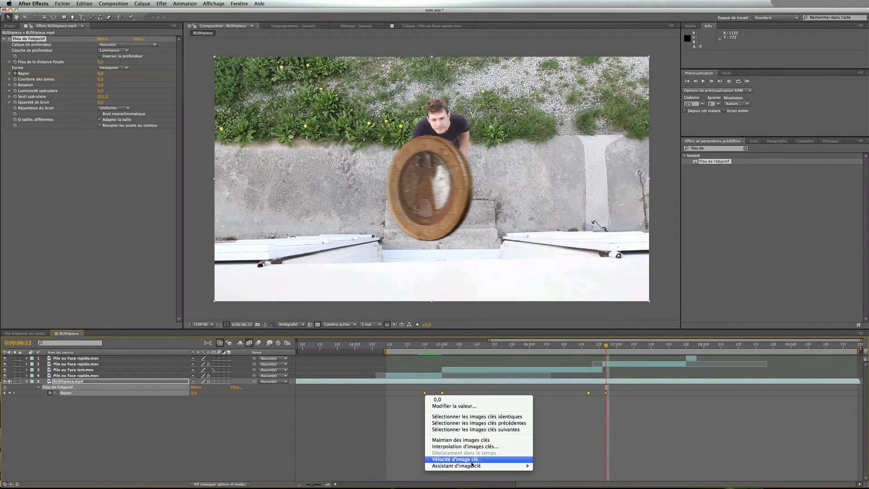
{"action": "mouse_move", "coordinate": [472, 465]}
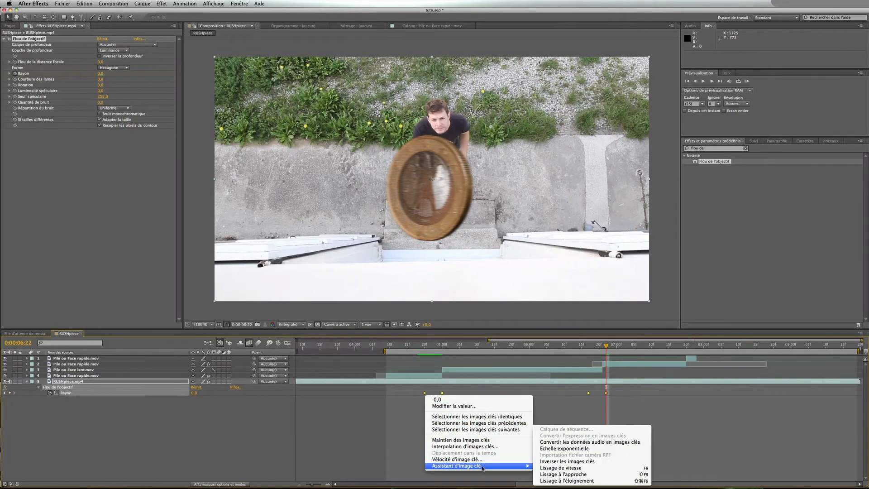
{"action": "left_click", "coordinate": [570, 468]}
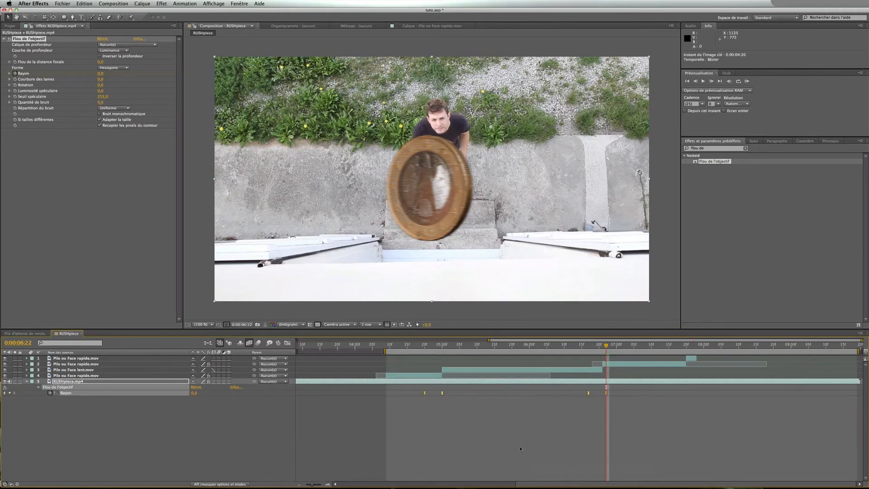
{"action": "left_click", "coordinate": [520, 449]}
Apply Flou accéléré (Fast Blur) to the Pile ou Face lent.mov layer
{"action": "left_click_drag", "start_coordinate": [444, 346], "coordinate": [487, 346]}
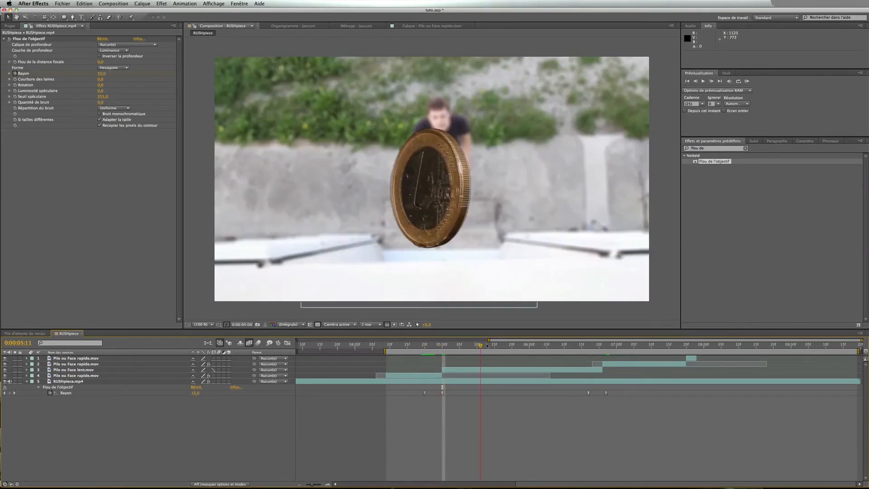
{"action": "left_click_drag", "start_coordinate": [540, 348], "coordinate": [584, 349]}
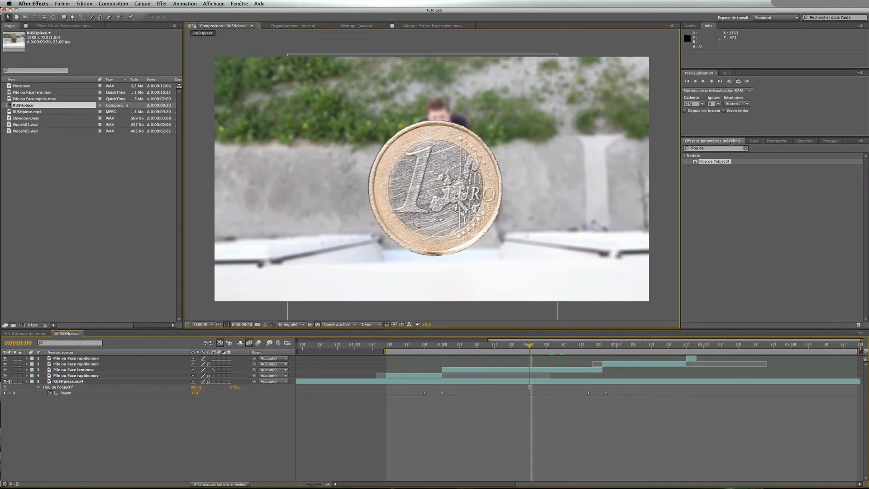
{"action": "left_click", "coordinate": [700, 148]}
{"action": "type", "text": "acc"}
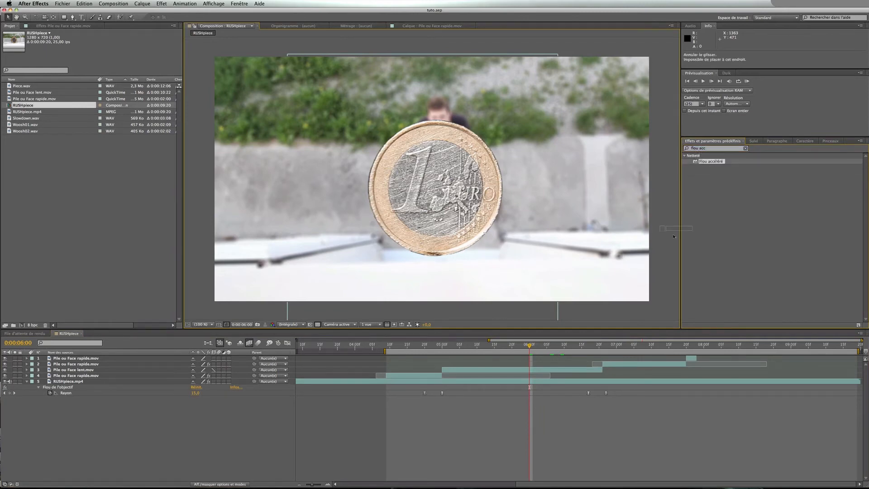
{"action": "left_click_drag", "start_coordinate": [711, 161], "coordinate": [544, 369]}
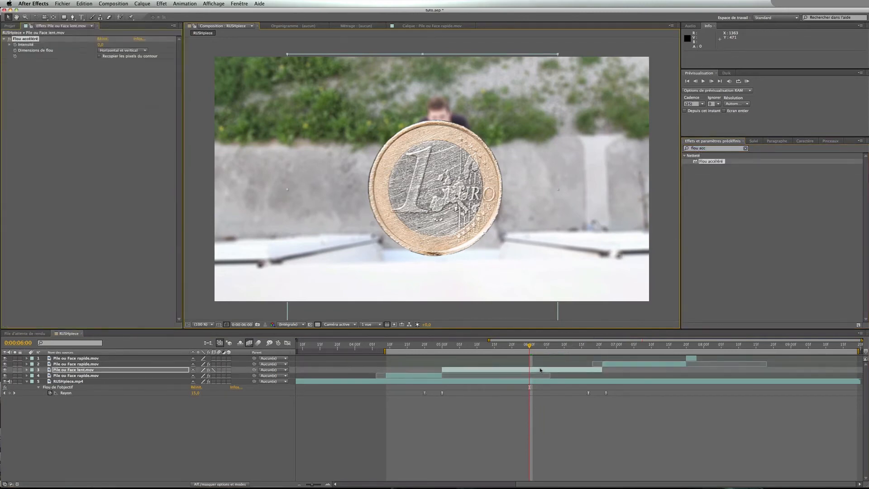
Set the Fast Blur dimensions to Horizontal and intensity to 1, then delete the effect
{"action": "left_click", "coordinate": [120, 51]}
{"action": "left_click", "coordinate": [113, 63]}
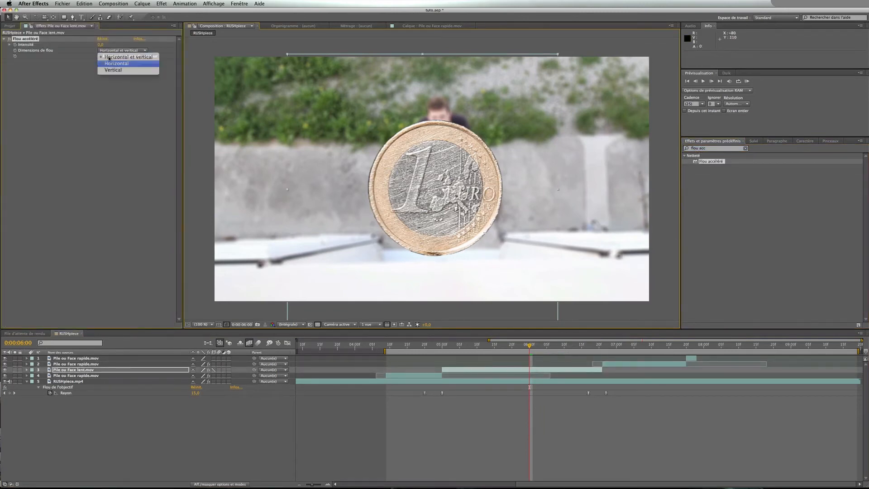
{"action": "left_click", "coordinate": [102, 45]}
{"action": "type", "text": "1"}
{"action": "key", "text": "Return"}
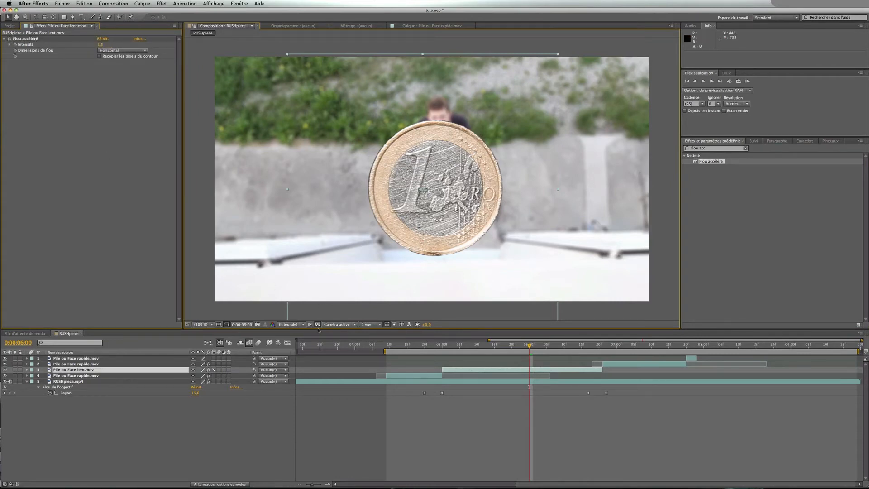
{"action": "left_click", "coordinate": [32, 40]}
{"action": "key", "text": "Delete"}
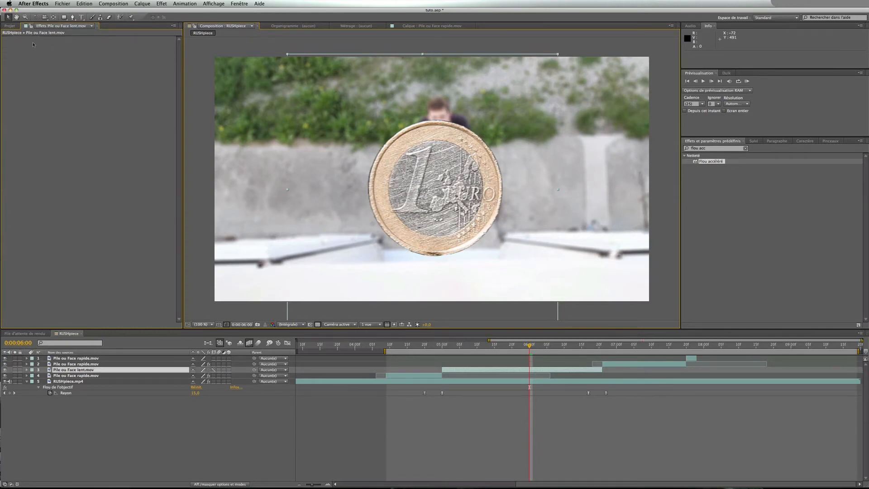
Create a new adjustment layer (Calque d'effets) in the composition
{"action": "left_click", "coordinate": [128, 421]}
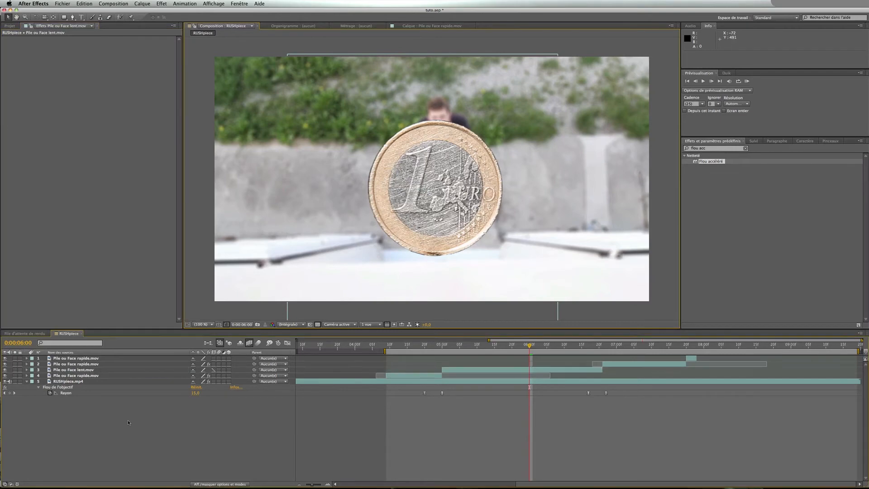
{"action": "right_click", "coordinate": [128, 421]}
{"action": "mouse_move", "coordinate": [177, 425]}
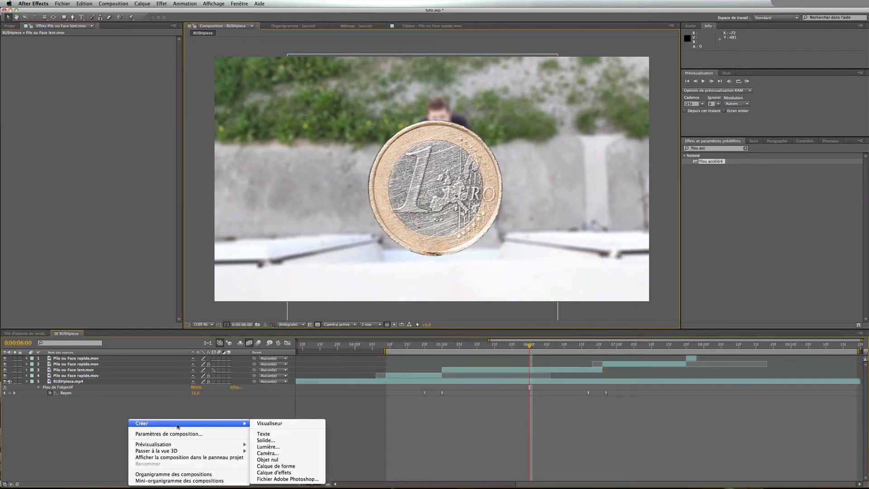
{"action": "left_click", "coordinate": [284, 474]}
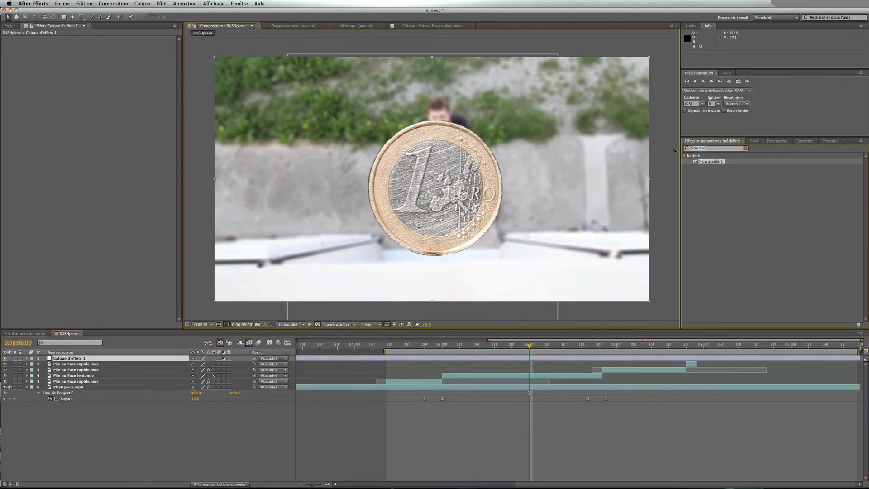
Apply Niveaux (Levels) to the adjustment layer and set RGB input black to about 47, input white about 233, gamma about 0.91
{"action": "type", "text": "niveau"}
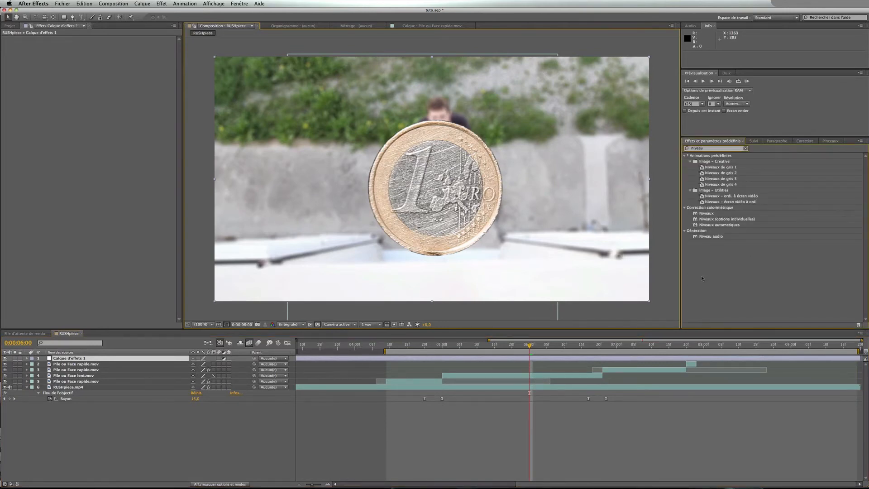
{"action": "left_click_drag", "start_coordinate": [705, 214], "coordinate": [542, 358]}
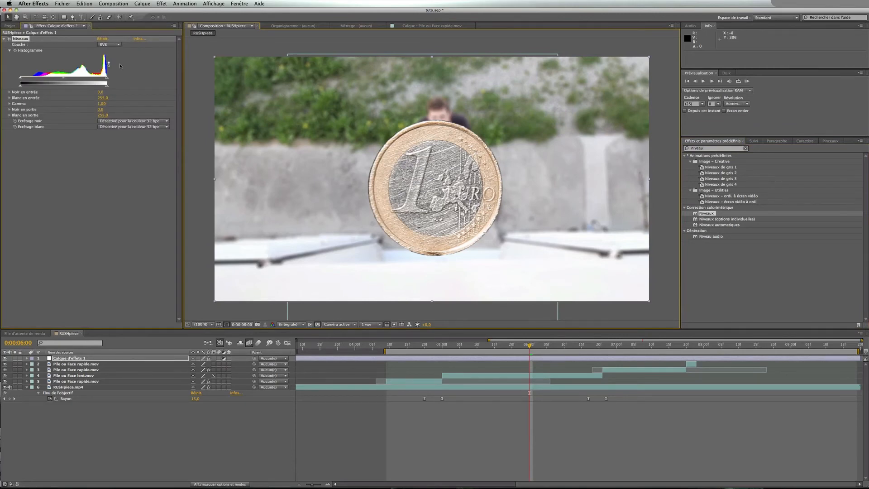
{"action": "left_click", "coordinate": [110, 44]}
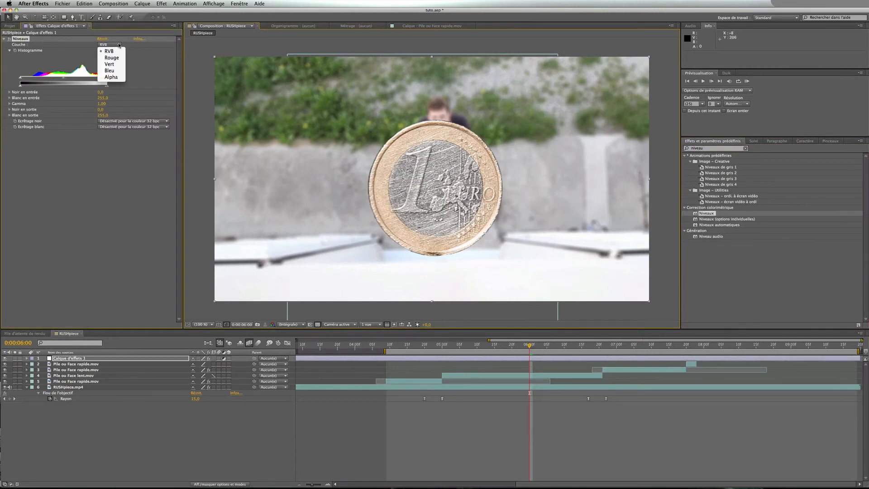
{"action": "left_click", "coordinate": [27, 81]}
{"action": "left_click_drag", "start_coordinate": [24, 80], "coordinate": [37, 80]}
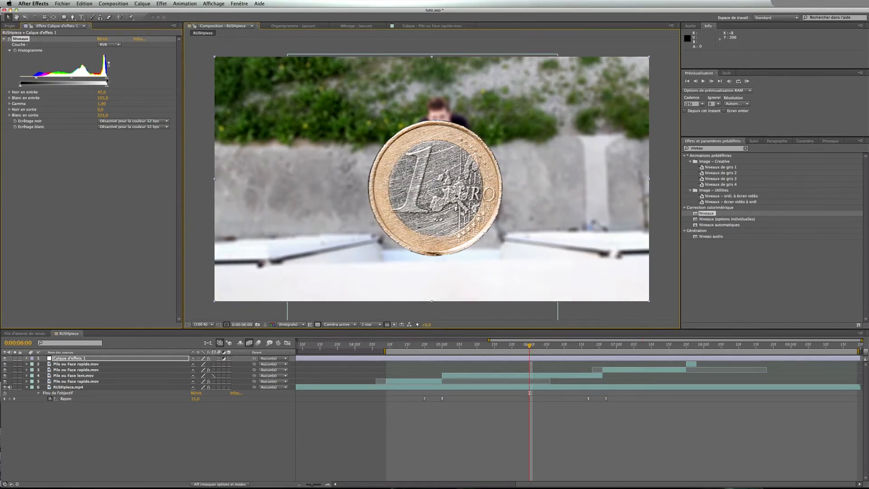
{"action": "left_click_drag", "start_coordinate": [108, 80], "coordinate": [100, 81]}
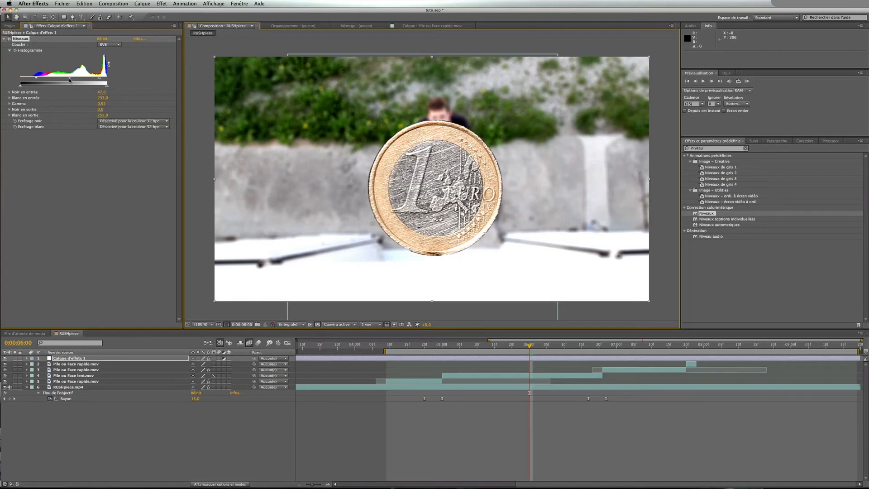
{"action": "left_click_drag", "start_coordinate": [70, 80], "coordinate": [69, 80]}
Switch the Levels channel to Rouge and set red input black to about 40 and red input white about 233
{"action": "left_click", "coordinate": [116, 45]}
{"action": "left_click", "coordinate": [116, 60]}
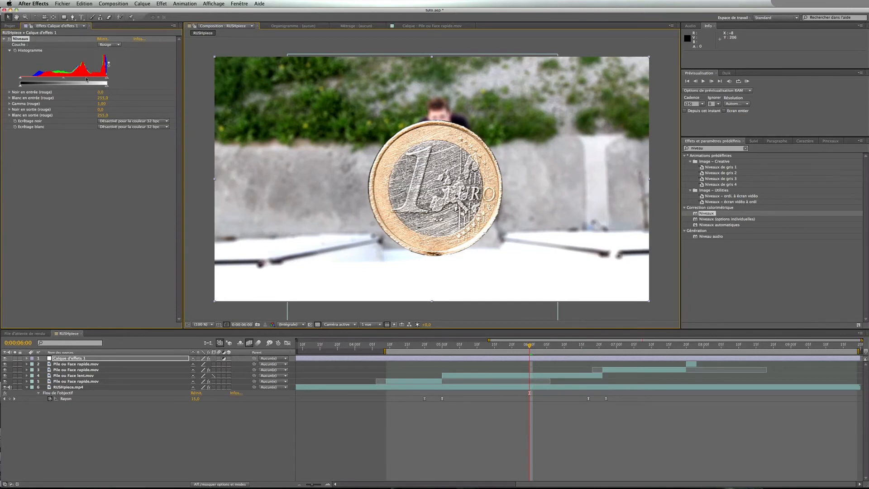
{"action": "left_click_drag", "start_coordinate": [21, 81], "coordinate": [36, 79]}
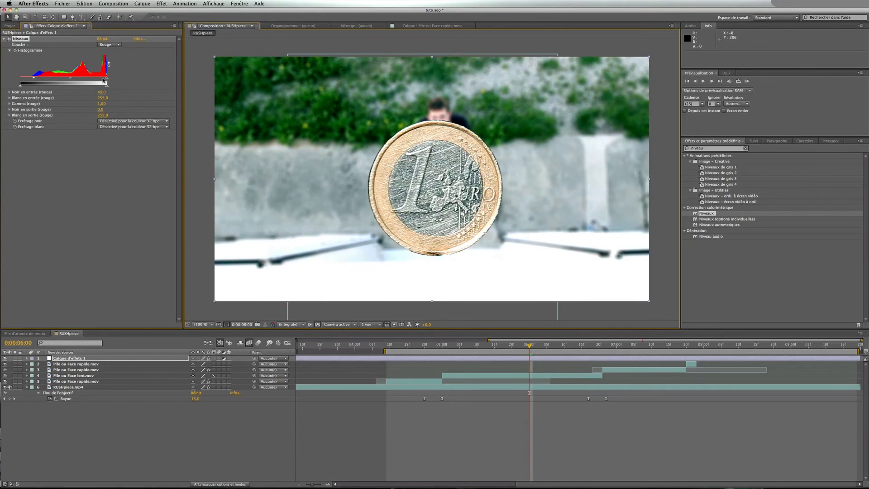
{"action": "left_click_drag", "start_coordinate": [107, 80], "coordinate": [100, 81]}
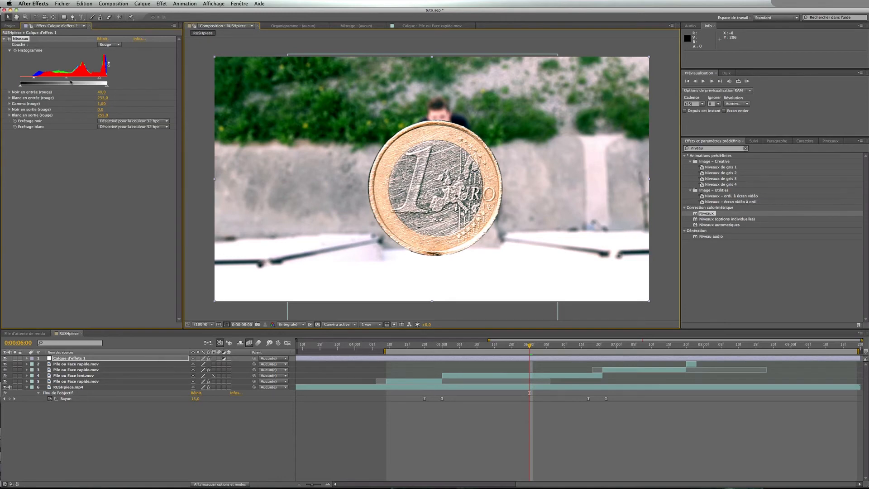
{"action": "left_click_drag", "start_coordinate": [66, 80], "coordinate": [66, 80]}
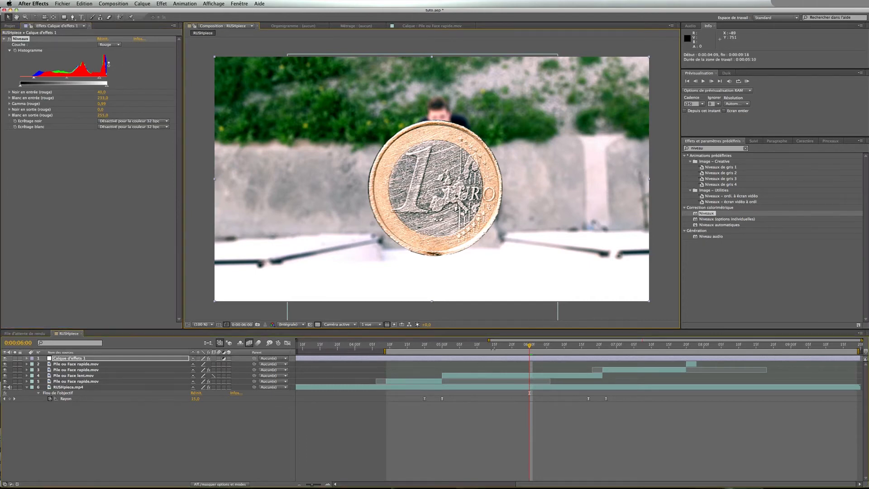
Scrub through the coin flip between 0:00:05:00 and 0:00:06:10 to review the color grade
{"action": "left_click_drag", "start_coordinate": [490, 350], "coordinate": [453, 348]}
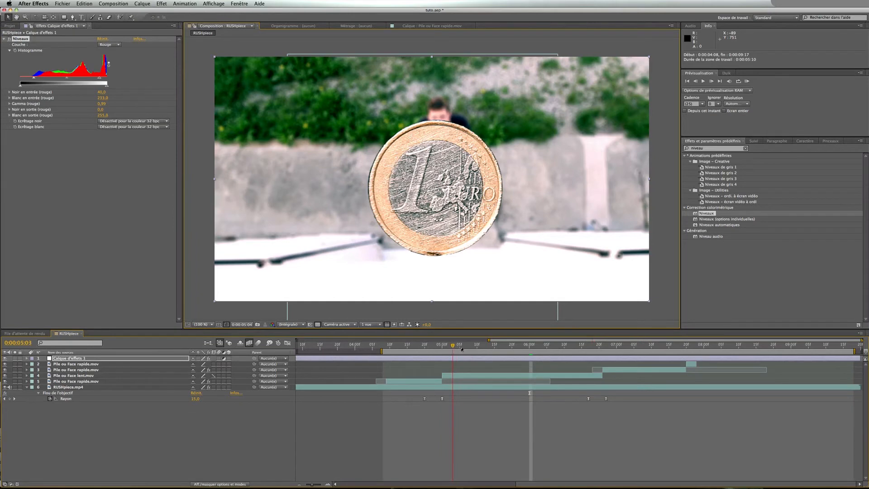
{"action": "left_click", "coordinate": [443, 347]}
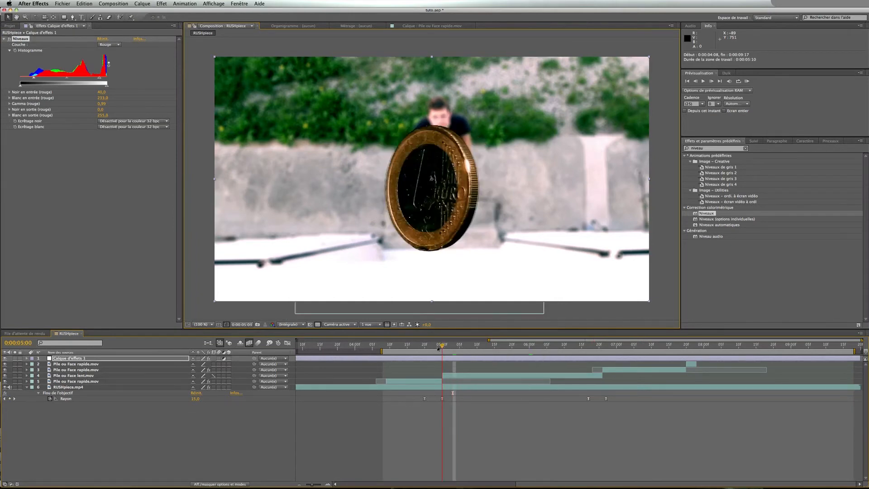
{"action": "left_click", "coordinate": [551, 348]}
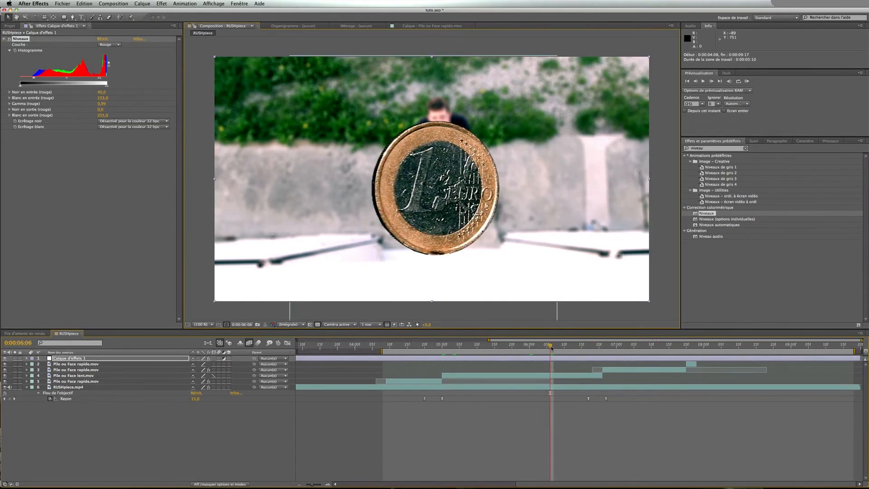
{"action": "left_click_drag", "start_coordinate": [551, 348], "coordinate": [564, 348]}
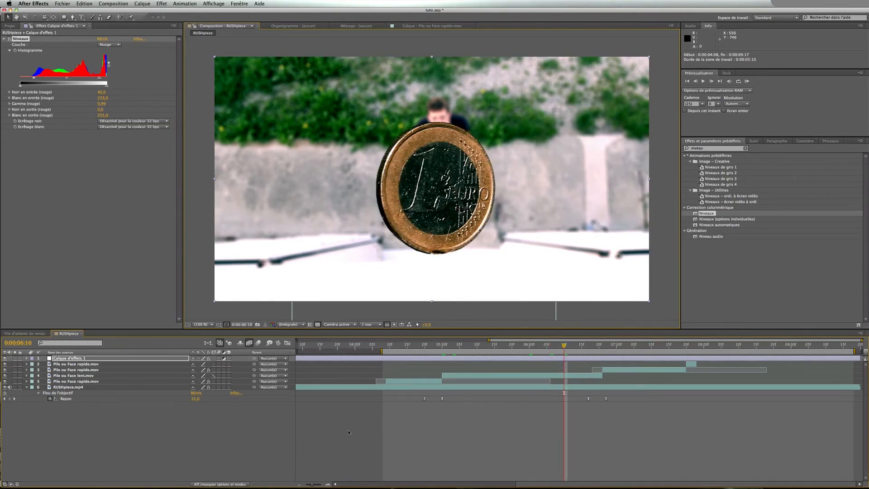
Apply Niveaux (Levels) to the Pile ou Face lent.mov layer and raise its gamma
{"action": "left_click", "coordinate": [80, 377]}
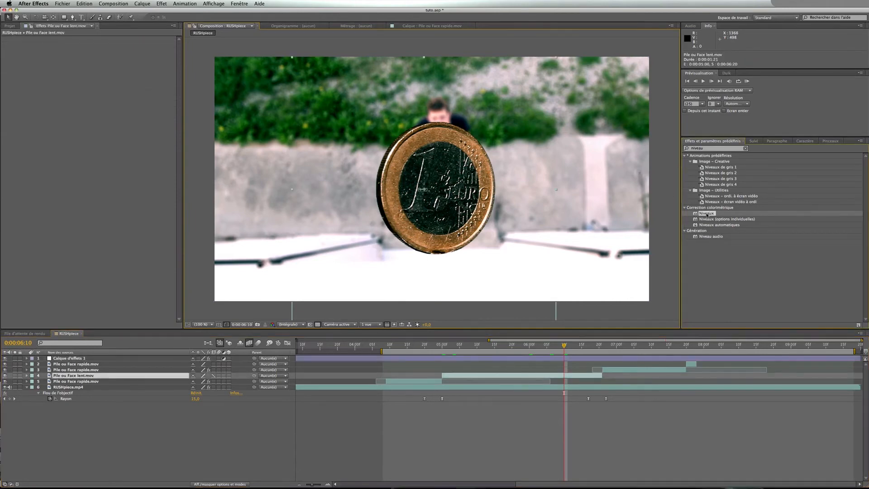
{"action": "left_click_drag", "start_coordinate": [707, 215], "coordinate": [544, 376]}
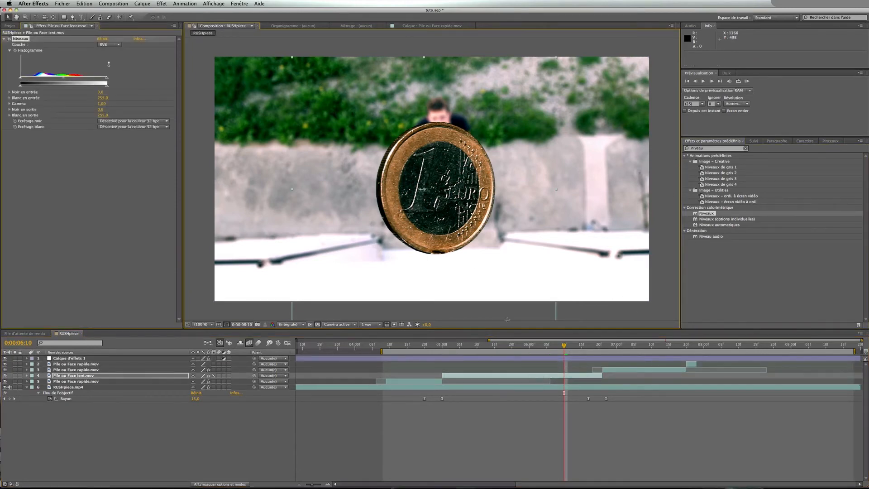
{"action": "left_click_drag", "start_coordinate": [103, 104], "coordinate": [132, 103]}
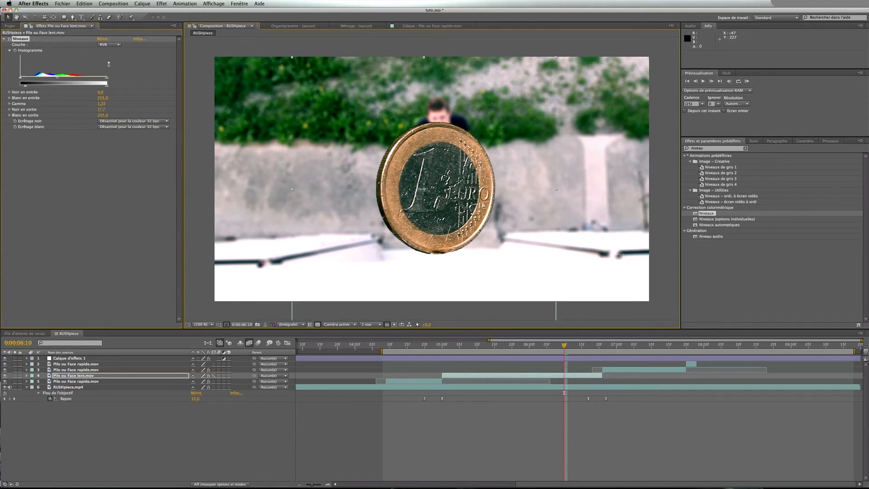
Adjust the output black level in the Pile ou Face lent.mov layer's Levels effect
{"action": "left_click_drag", "start_coordinate": [102, 109], "coordinate": [104, 110]}
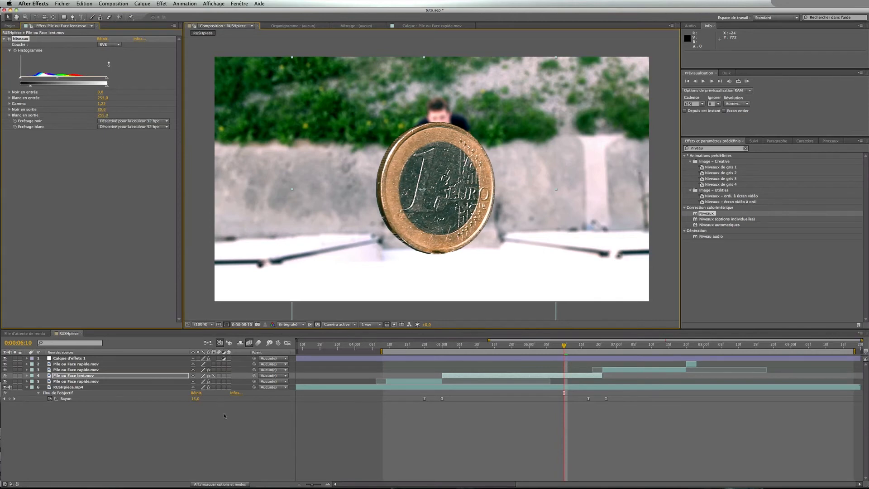
{"action": "left_click_drag", "start_coordinate": [100, 110], "coordinate": [104, 109]}
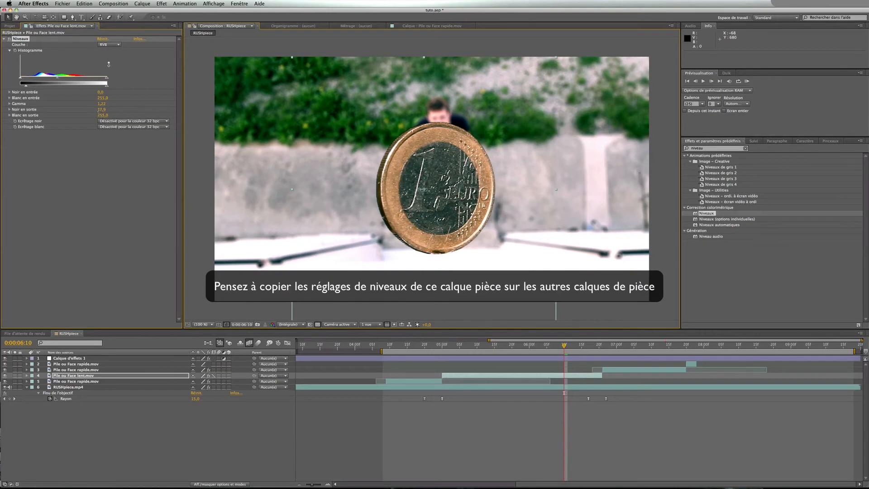
On Calque d'effets 1, switch the Levels channel back to RVB and raise the RGB gamma to about 1.06
{"action": "left_click", "coordinate": [136, 359]}
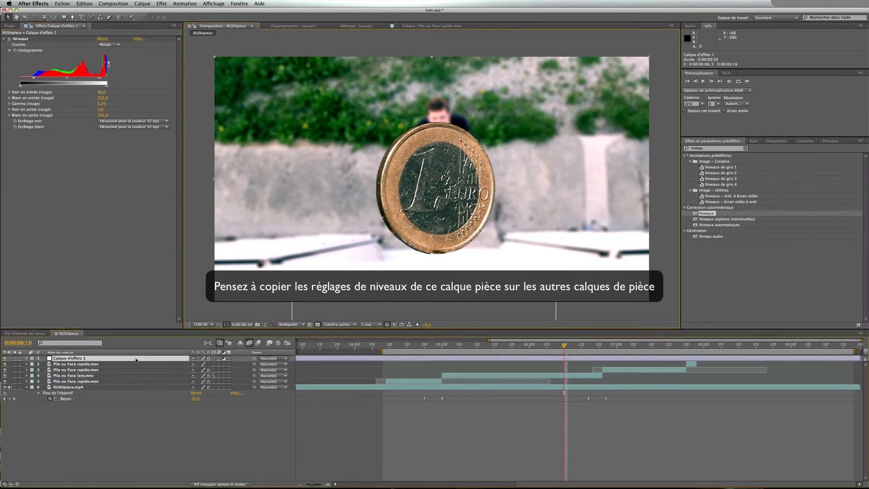
{"action": "left_click", "coordinate": [109, 45]}
{"action": "left_click", "coordinate": [106, 48]}
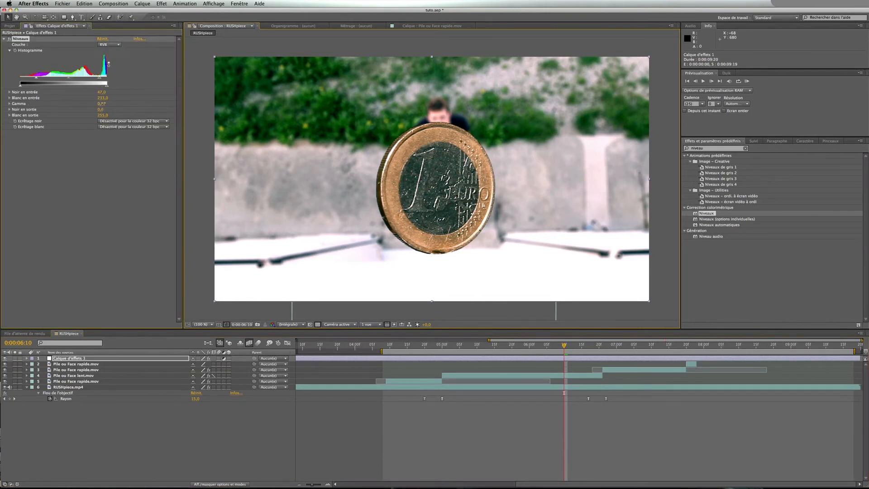
{"action": "left_click_drag", "start_coordinate": [104, 103], "coordinate": [106, 104]}
{"action": "left_click", "coordinate": [131, 169]}
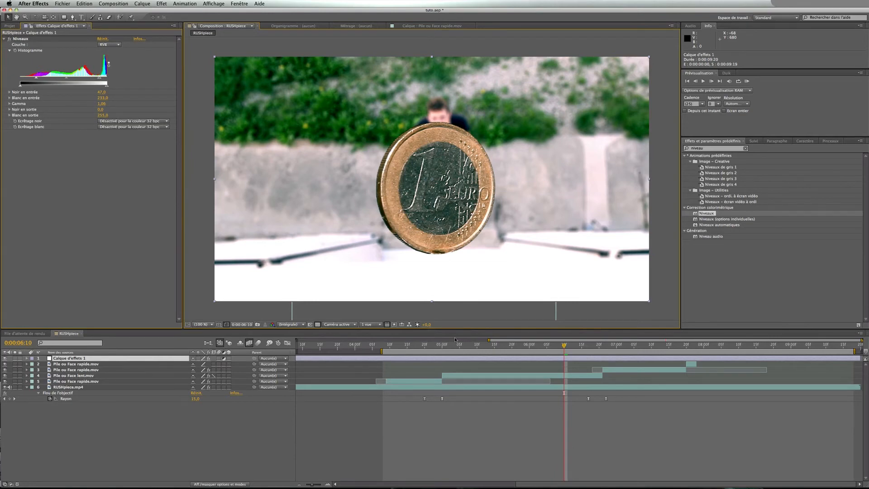
Extend the work area to cover the whole composition and play a preview from the start
{"action": "left_click", "coordinate": [300, 484]}
{"action": "left_click", "coordinate": [300, 485]}
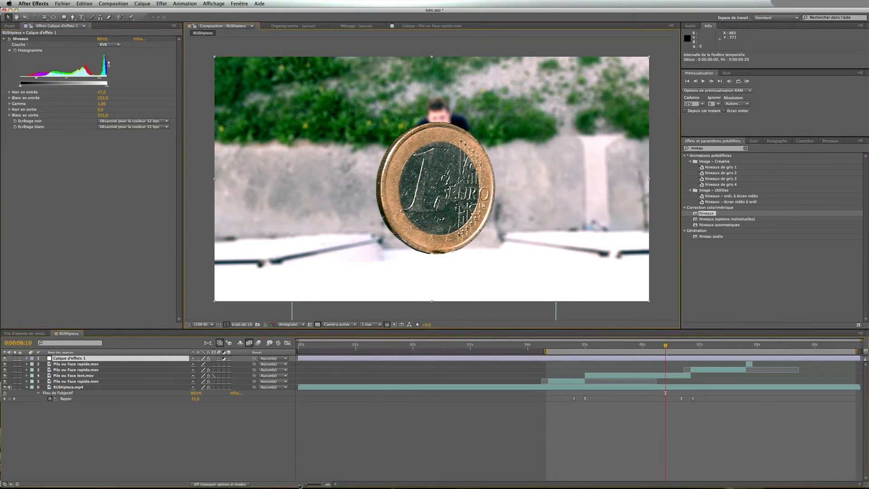
{"action": "left_click_drag", "start_coordinate": [545, 351], "coordinate": [298, 352]}
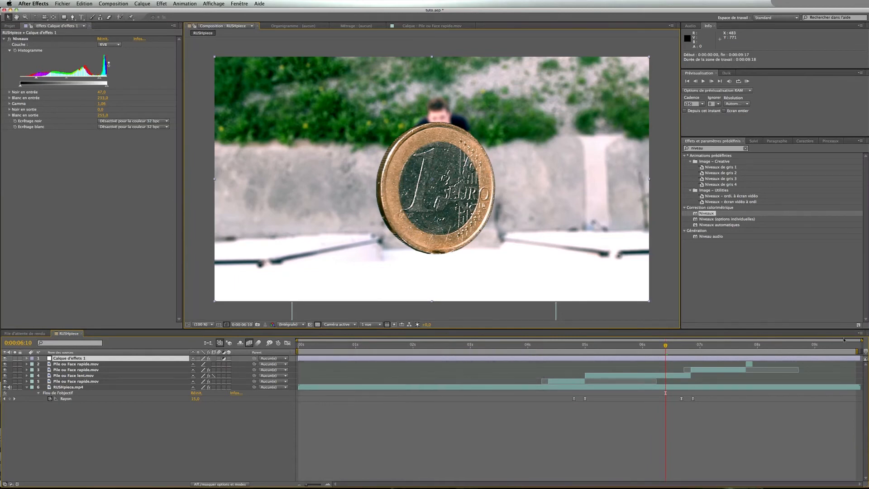
{"action": "left_click_drag", "start_coordinate": [858, 351], "coordinate": [862, 352]}
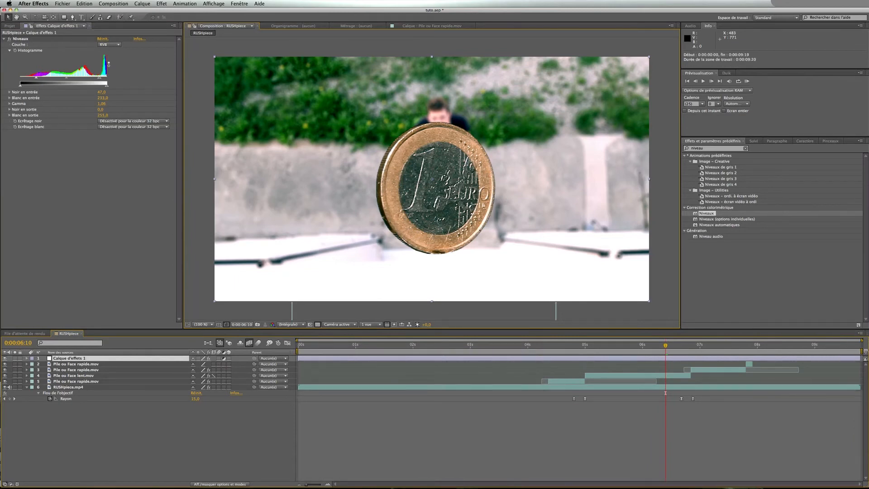
{"action": "left_click", "coordinate": [254, 436]}
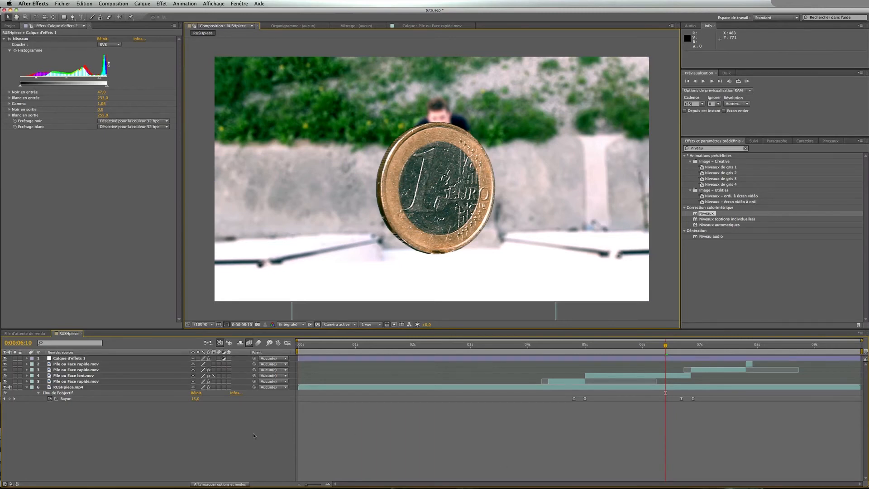
{"action": "key", "text": "space"}
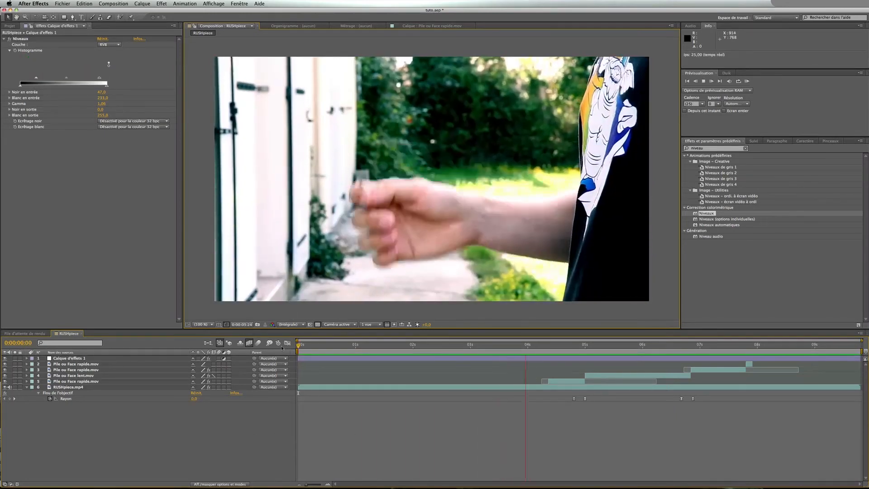
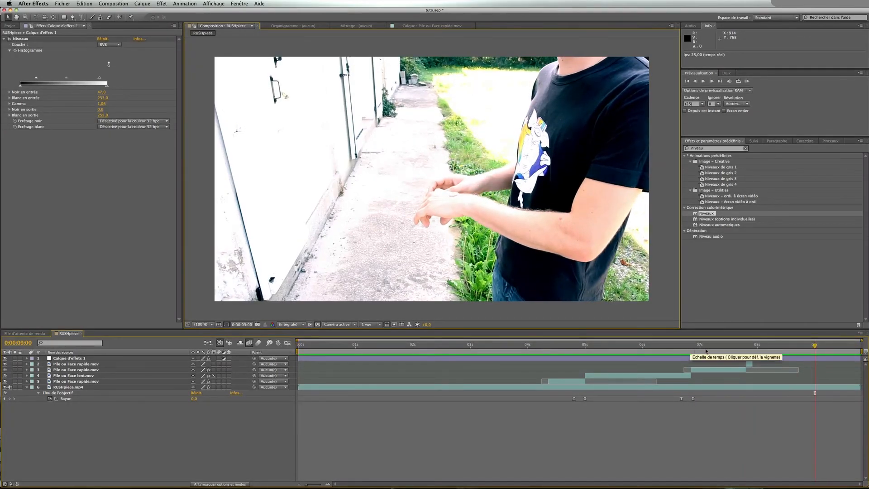
Split the Calque d'effets 1 adjustment layer at about 0:00:07:23
{"action": "left_click_drag", "start_coordinate": [776, 346], "coordinate": [754, 347]}
{"action": "left_click", "coordinate": [755, 359]}
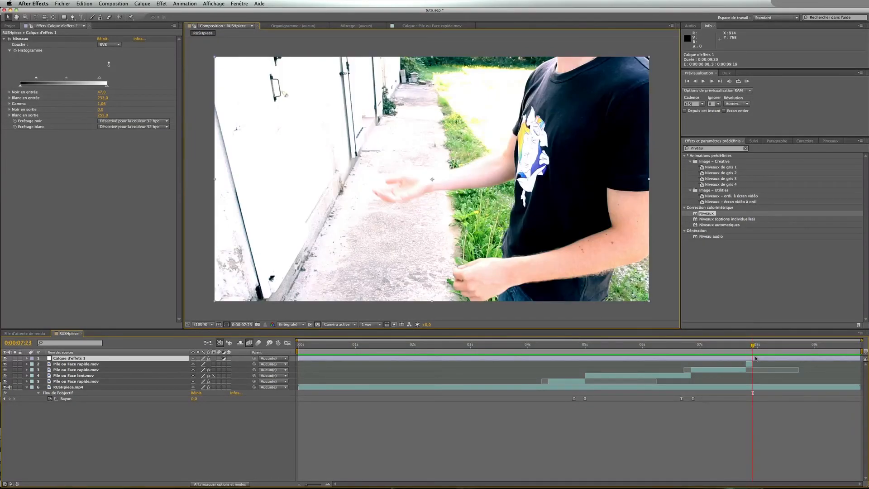
{"action": "key", "text": "super+shift+d"}
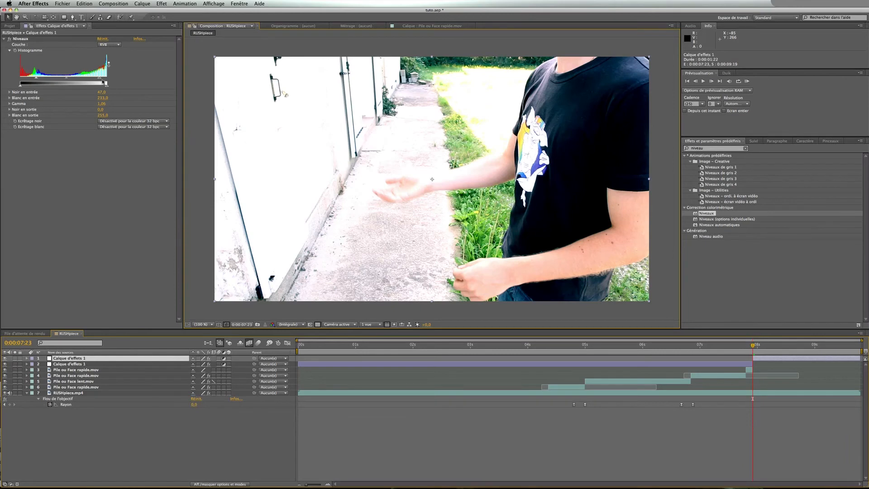
On the new upper Calque d'effets 1 section, lower the Levels gamma to about 0.88
{"action": "left_click_drag", "start_coordinate": [99, 78], "coordinate": [108, 80]}
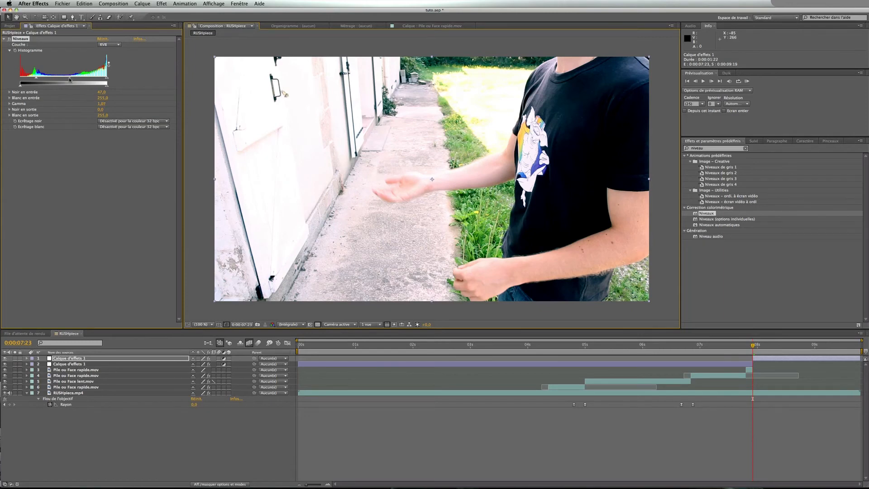
{"action": "left_click_drag", "start_coordinate": [68, 80], "coordinate": [74, 80]}
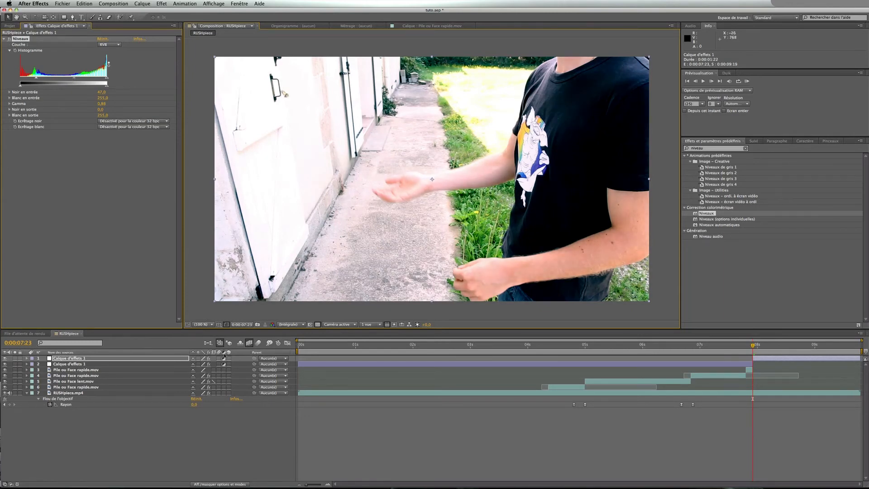
Preview the coin flip around the 4 to 5 second mark to check the focus pull
{"action": "left_click", "coordinate": [291, 455]}
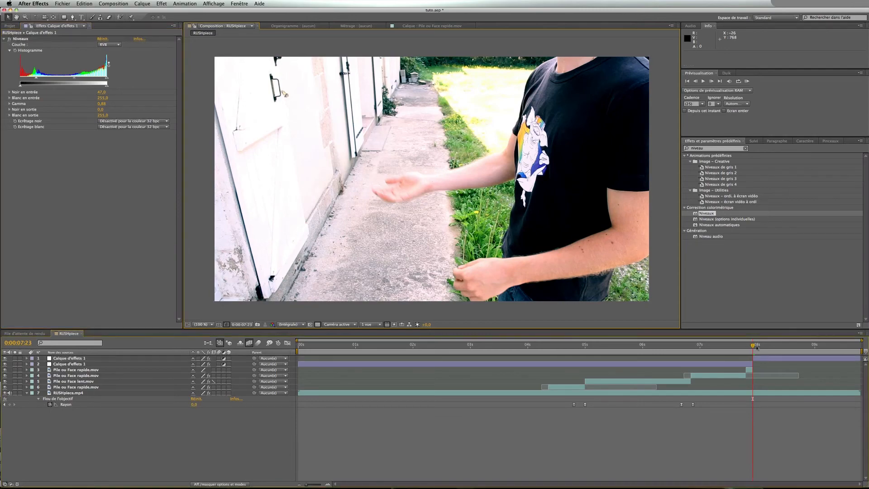
{"action": "left_click_drag", "start_coordinate": [756, 347], "coordinate": [540, 348]}
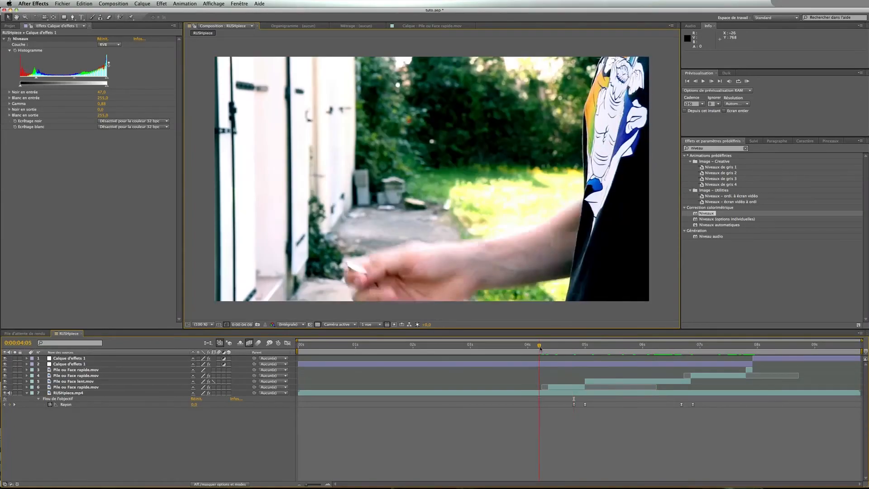
{"action": "key", "text": "space"}
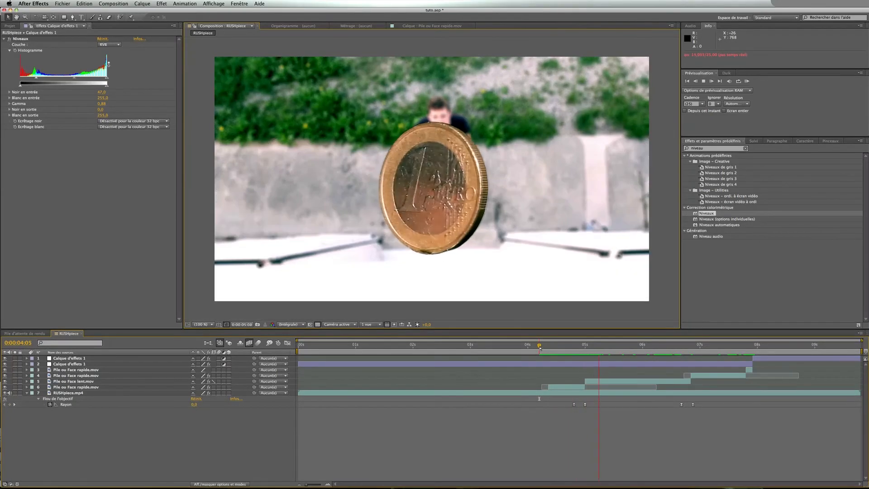
{"action": "left_click", "coordinate": [584, 347]}
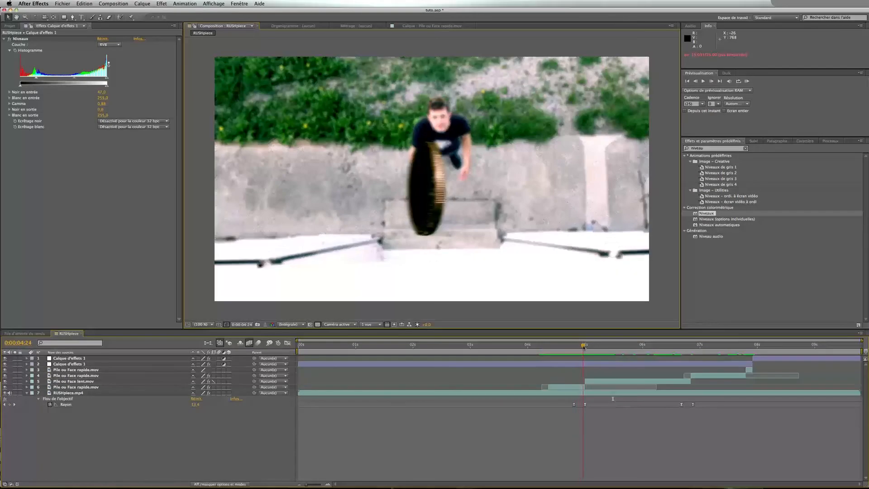
{"action": "key", "text": "space"}
{"action": "left_click", "coordinate": [564, 347]}
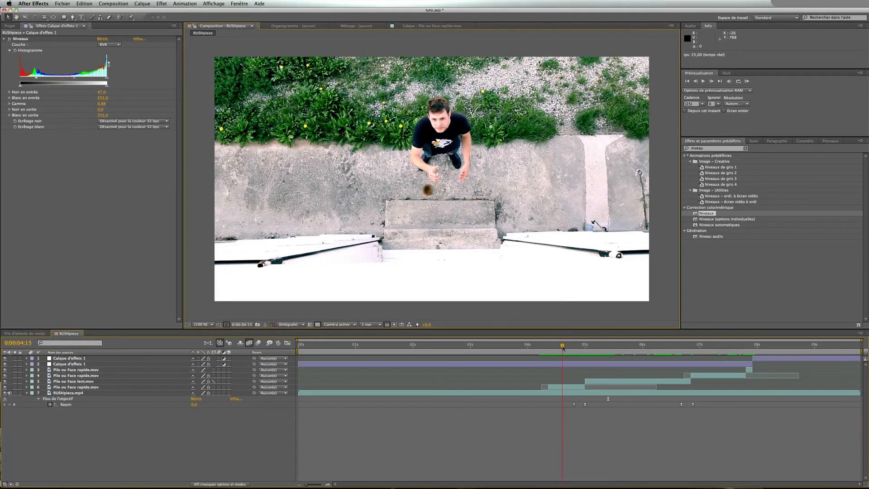
{"action": "key", "text": "space"}
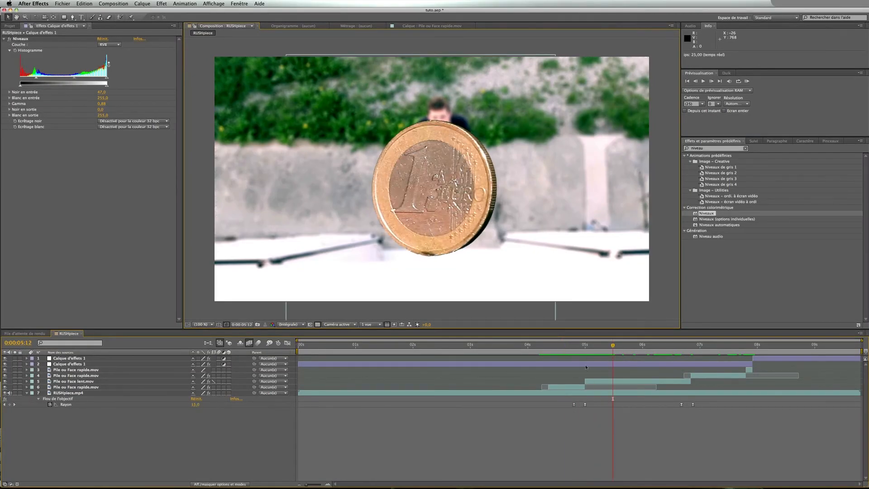
{"action": "left_click", "coordinate": [585, 347]}
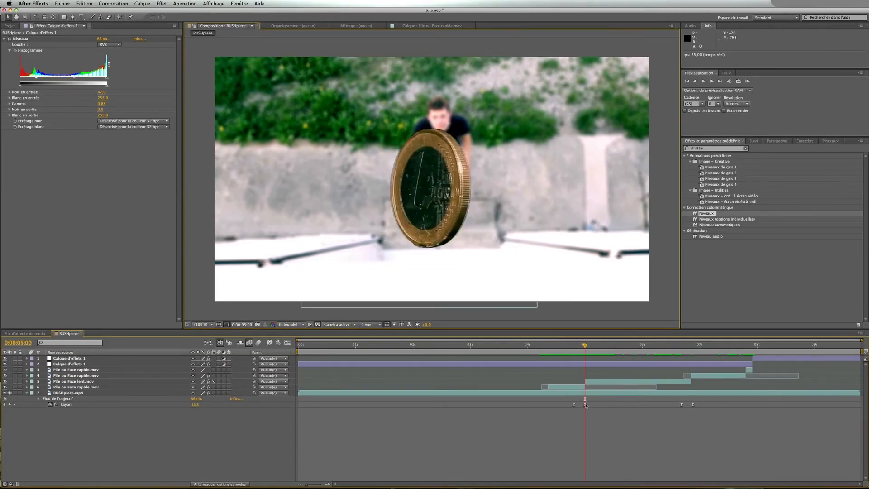
Nudge the second Lens Blur radius keyframe on RUSHpiece.mp4 slightly later and preview the result
{"action": "left_click_drag", "start_coordinate": [586, 405], "coordinate": [587, 405]}
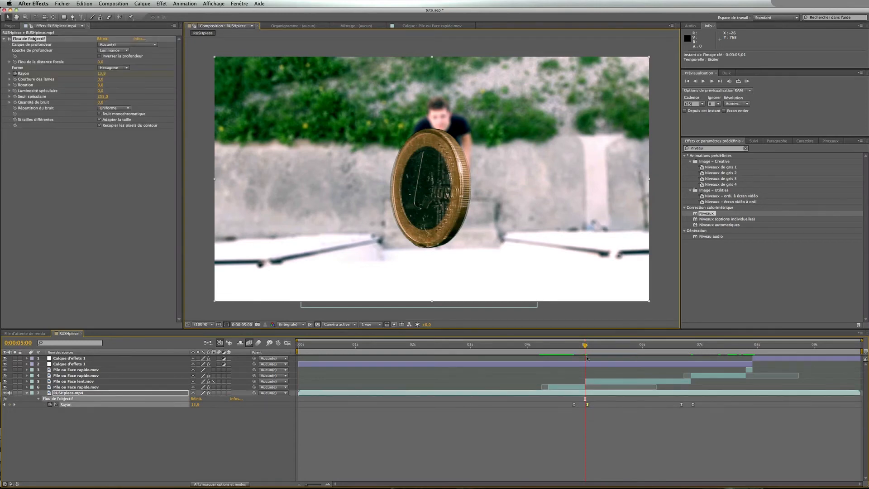
{"action": "left_click_drag", "start_coordinate": [622, 350], "coordinate": [546, 355]}
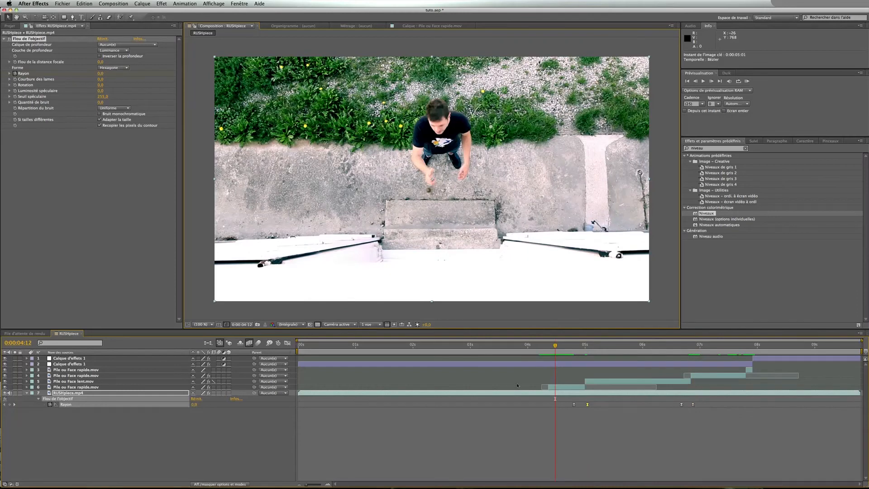
{"action": "left_click", "coordinate": [536, 348]}
{"action": "key", "text": "space"}
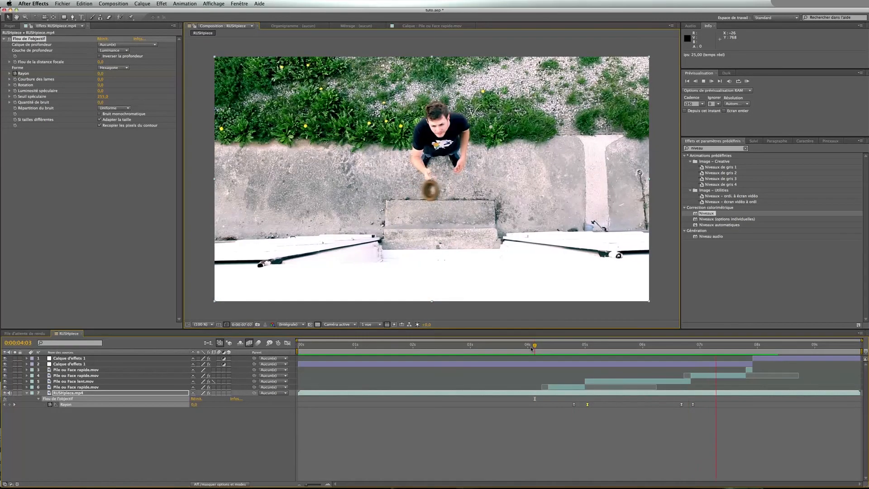
Shift the last two Lens Blur radius keyframes slightly later and preview the end of the flip
{"action": "left_click_drag", "start_coordinate": [531, 348], "coordinate": [665, 349]}
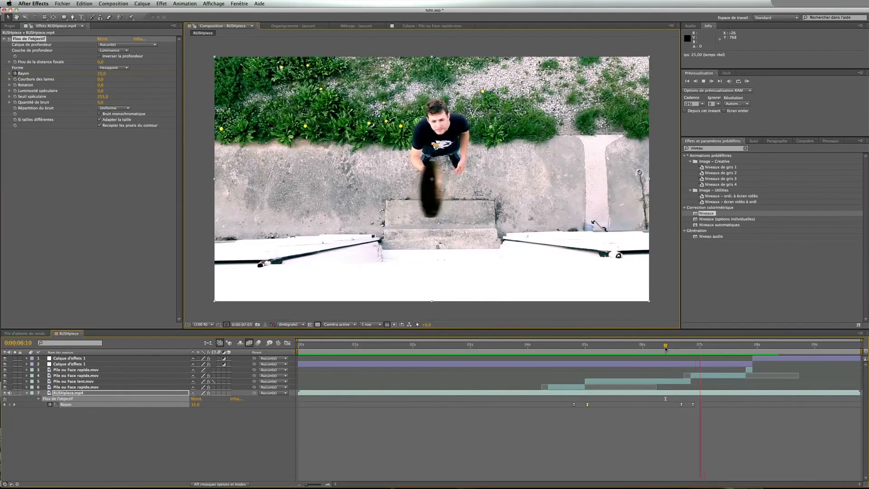
{"action": "key", "text": "space"}
{"action": "key", "text": "space"}
{"action": "left_click", "coordinate": [691, 348]}
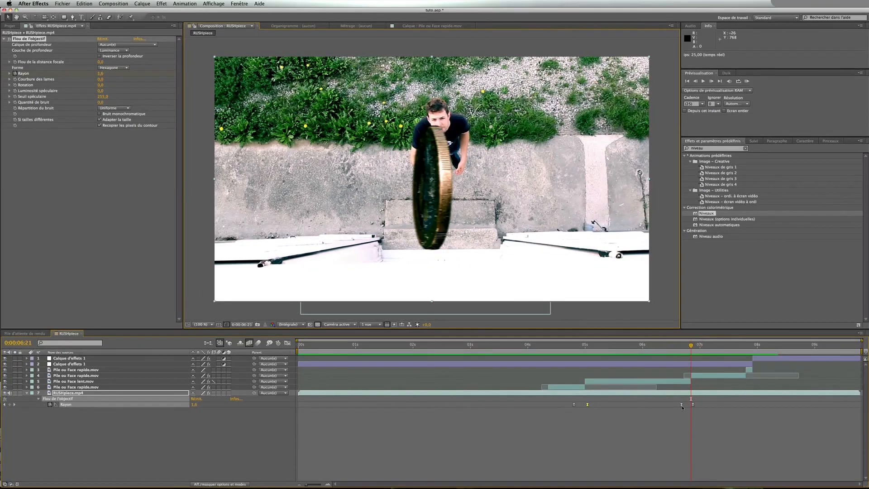
{"action": "left_click_drag", "start_coordinate": [683, 407], "coordinate": [704, 408]}
{"action": "key", "text": "space"}
{"action": "left_click", "coordinate": [681, 347]}
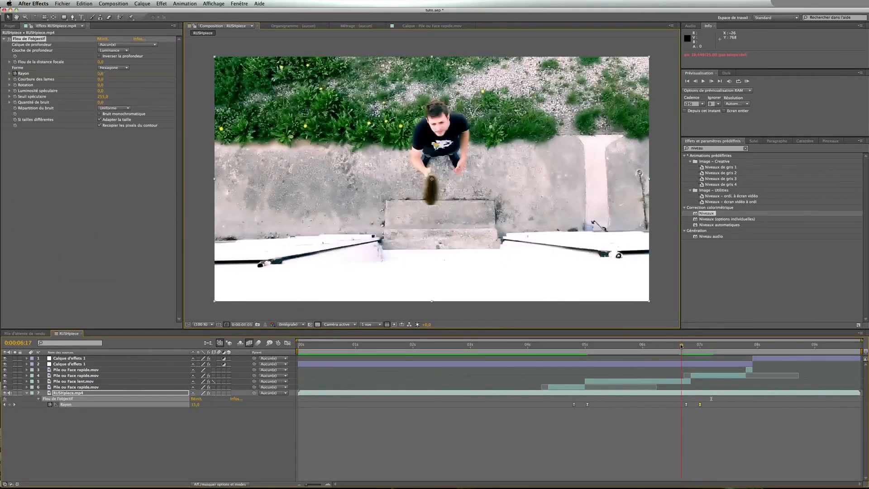
Create a new black solid at composition size with the time indicator at the start
{"action": "left_click_drag", "start_coordinate": [556, 346], "coordinate": [310, 346]}
{"action": "left_click", "coordinate": [230, 442]}
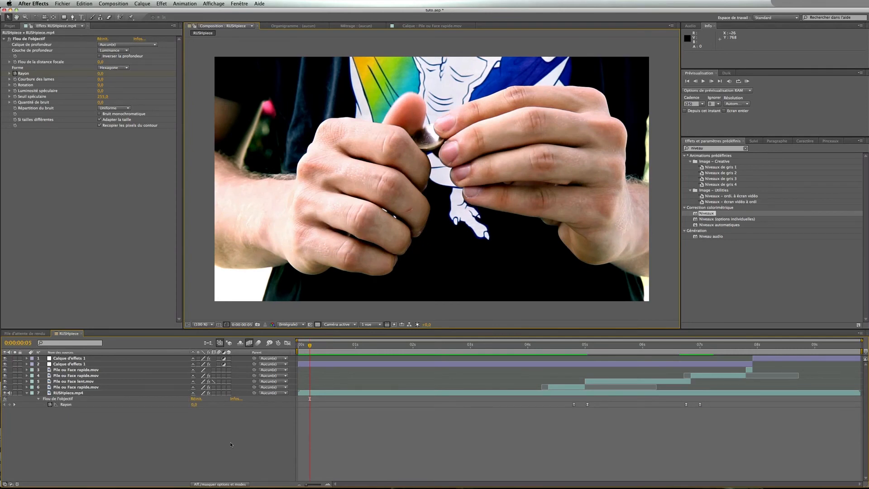
{"action": "key", "text": "super+y"}
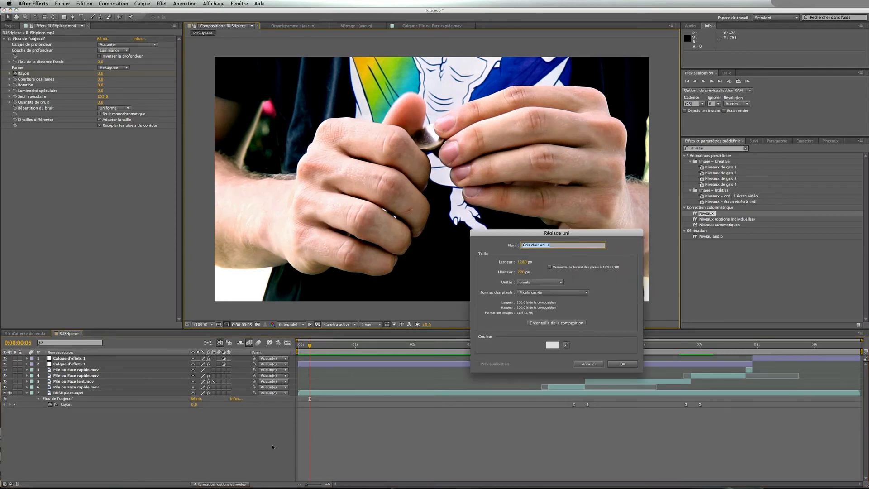
{"action": "left_click", "coordinate": [552, 344]}
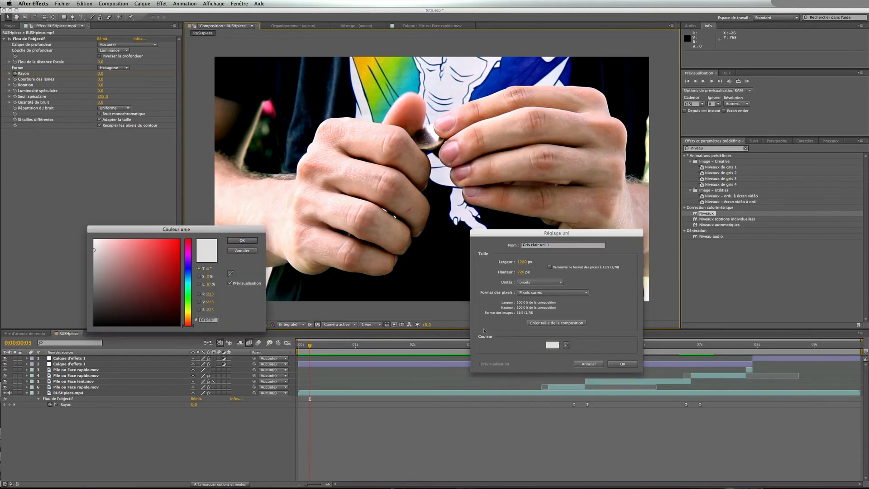
{"action": "key", "text": "Return"}
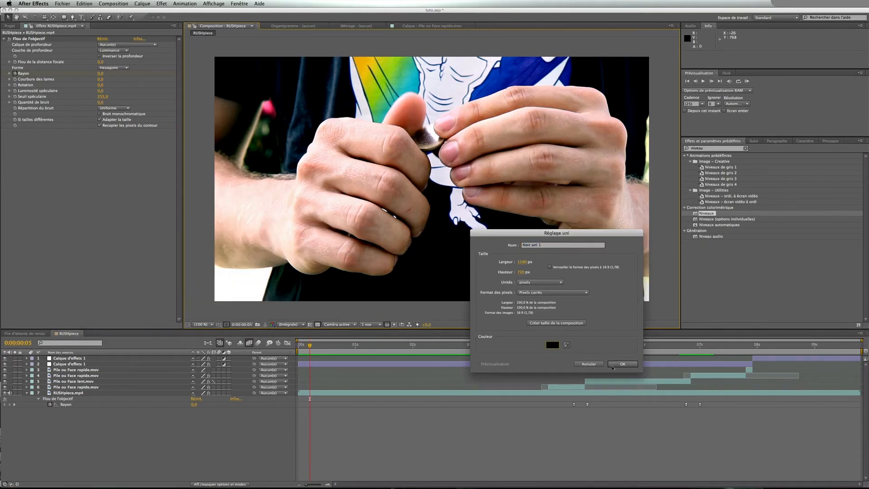
{"action": "left_click", "coordinate": [623, 364]}
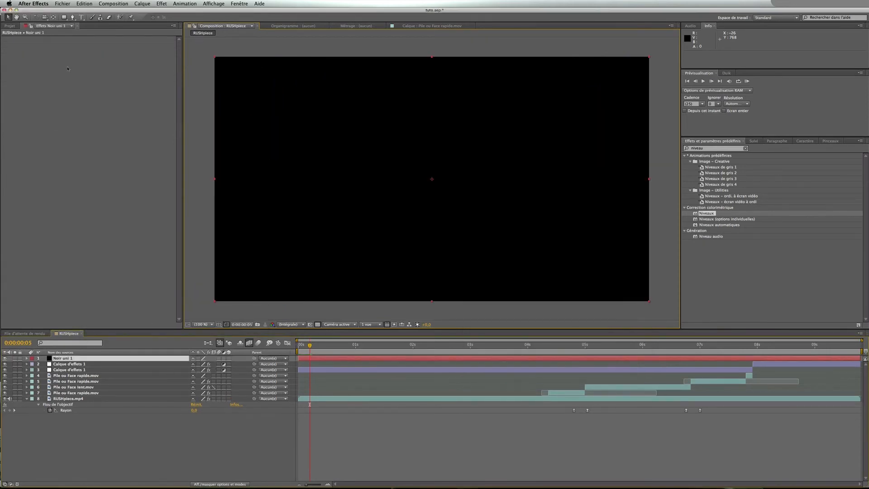
Add a full-frame elliptical mask to the black solid and invert it
{"action": "left_click_drag", "start_coordinate": [64, 18], "coordinate": [85, 32]}
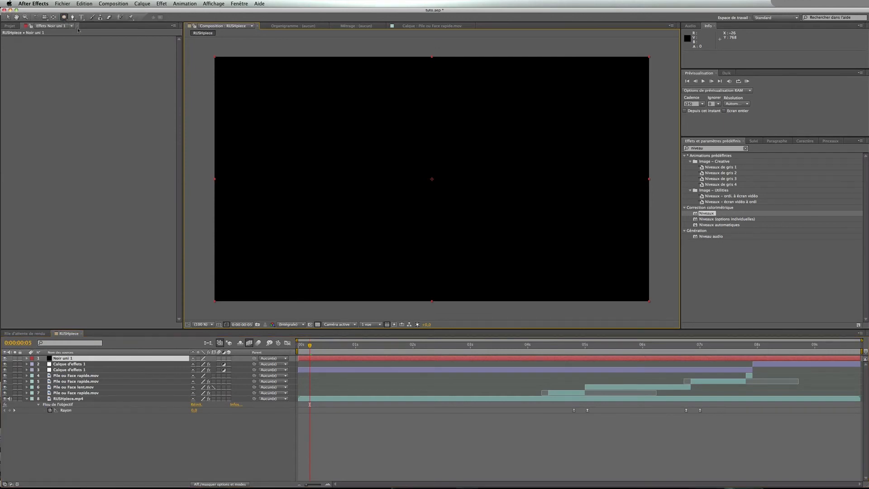
{"action": "double_click", "coordinate": [64, 17]}
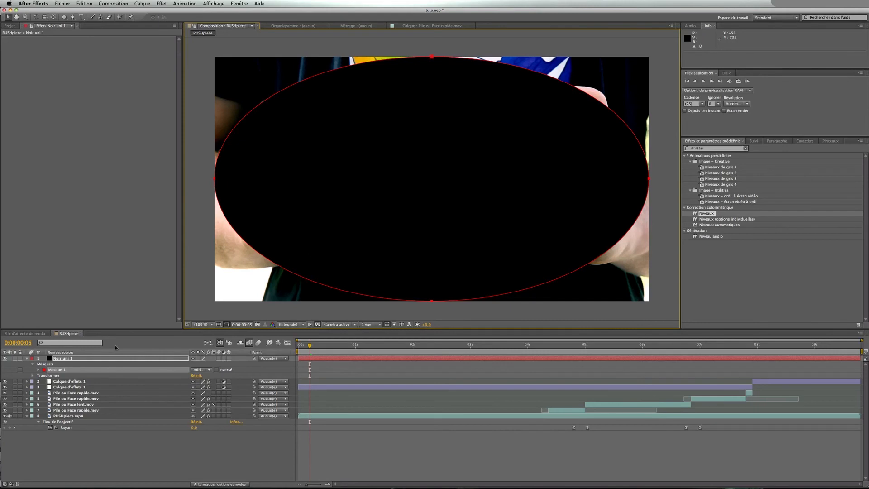
{"action": "left_click", "coordinate": [215, 370]}
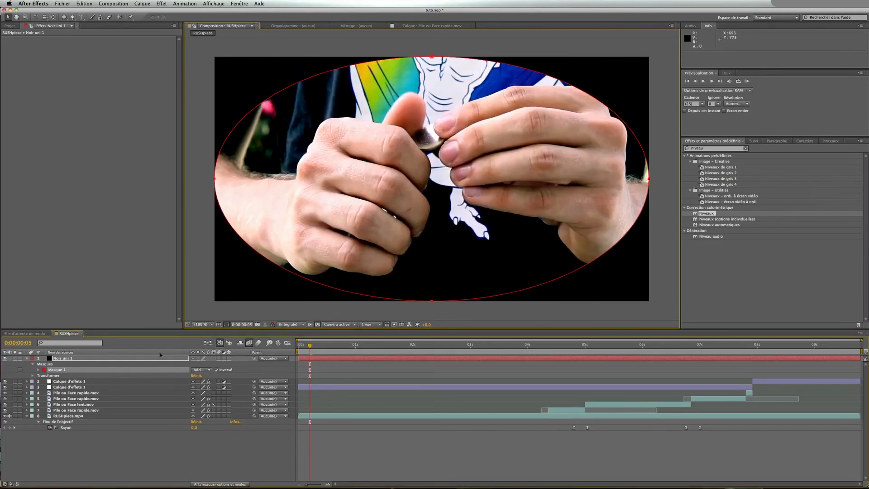
Set the mask feather to about 252 pixels and the mask expansion to about 146 pixels
{"action": "left_click", "coordinate": [38, 370]}
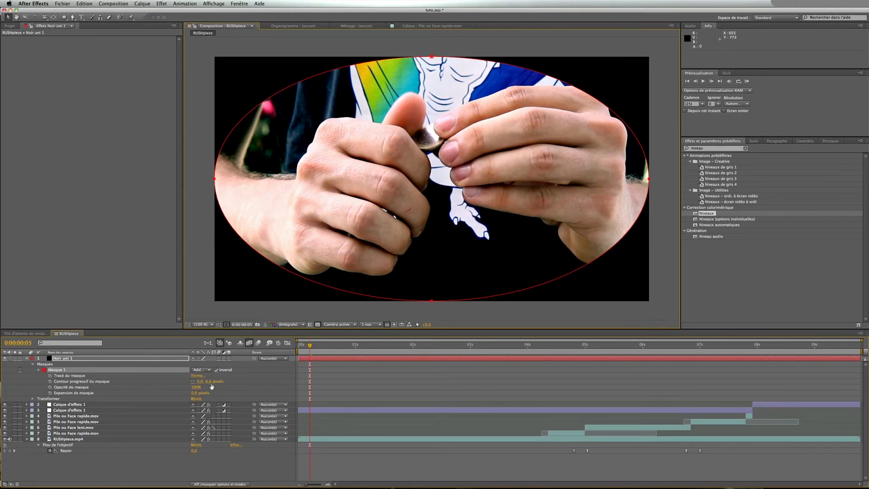
{"action": "left_click_drag", "start_coordinate": [209, 381], "coordinate": [297, 384]}
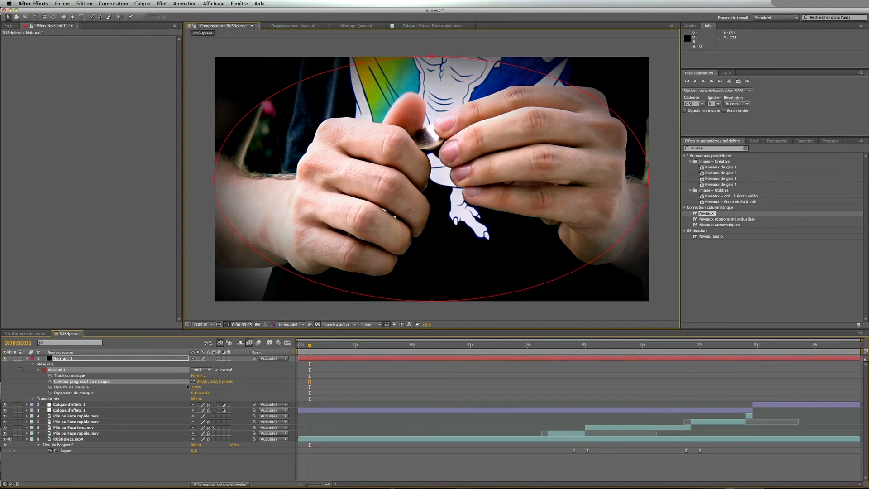
{"action": "left_click_drag", "start_coordinate": [191, 394], "coordinate": [241, 394]}
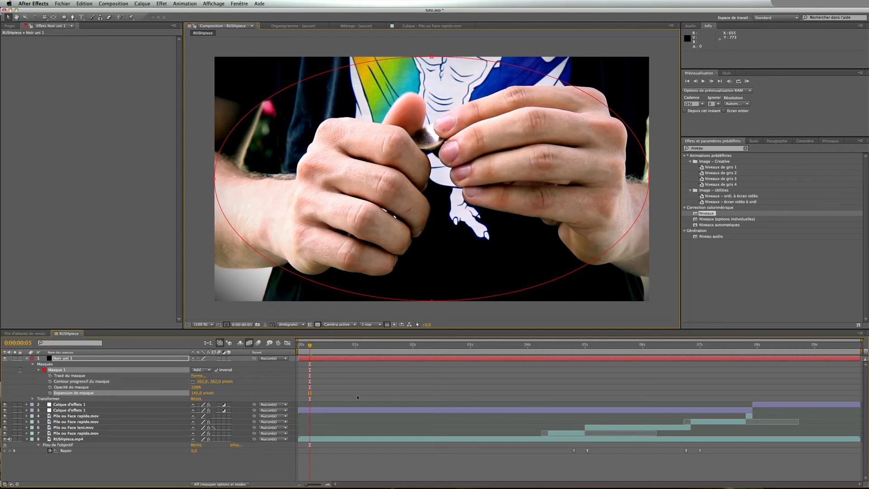
{"action": "left_click", "coordinate": [417, 393]}
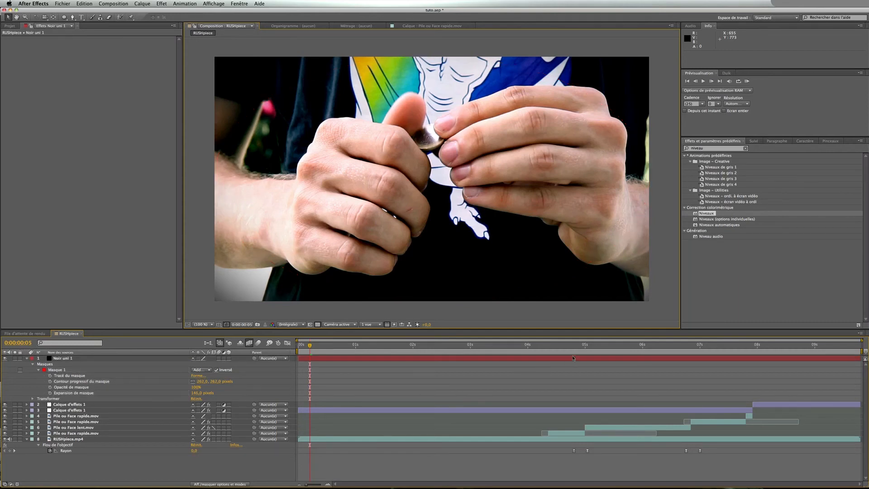
Add a 100% mask opacity keyframe at about 0:00:05:01
{"action": "left_click_drag", "start_coordinate": [572, 346], "coordinate": [587, 346]}
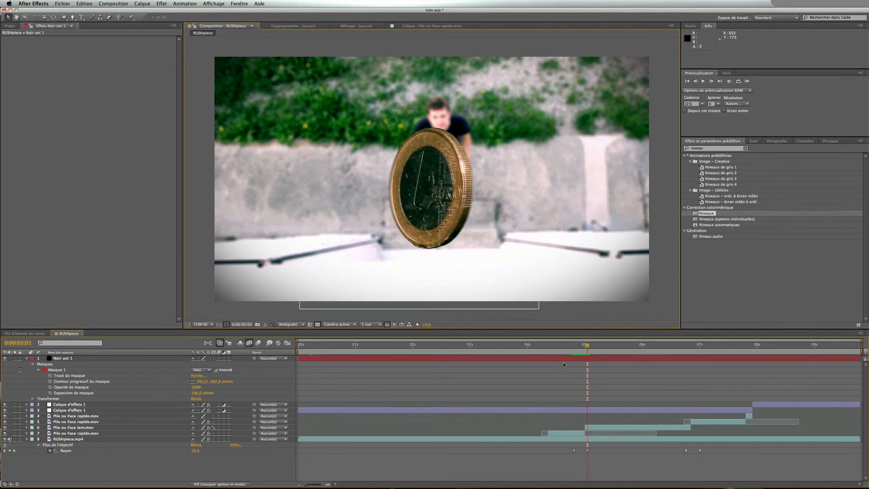
{"action": "left_click_drag", "start_coordinate": [587, 346], "coordinate": [587, 347]}
{"action": "left_click", "coordinate": [49, 388]}
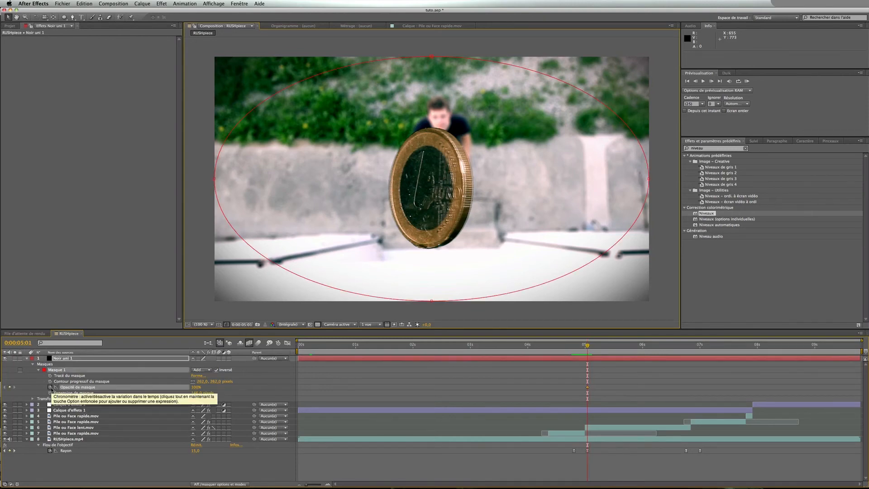
Set the mask opacity to 0% at 0:00:04:20
{"action": "left_click", "coordinate": [574, 350]}
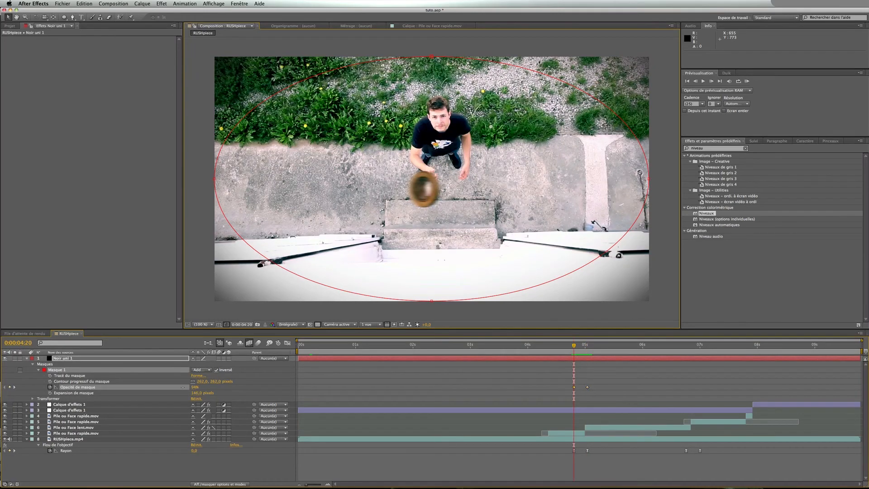
{"action": "left_click_drag", "start_coordinate": [195, 388], "coordinate": [147, 388]}
{"action": "left_click", "coordinate": [262, 389]}
{"action": "key", "text": "KP_0"}
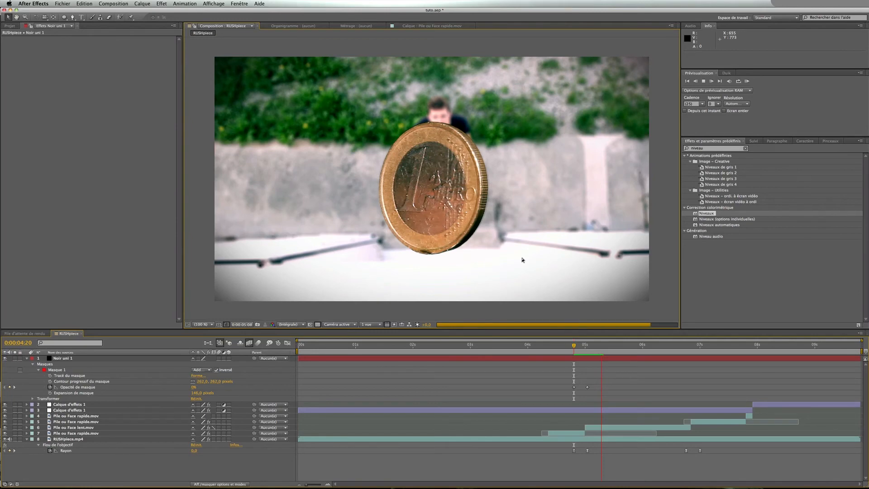
Add a 100% mask opacity keyframe on the black solid's vignette mask at 0:00:06:18
{"action": "left_click", "coordinate": [675, 346]}
{"action": "left_click_drag", "start_coordinate": [675, 346], "coordinate": [685, 348]}
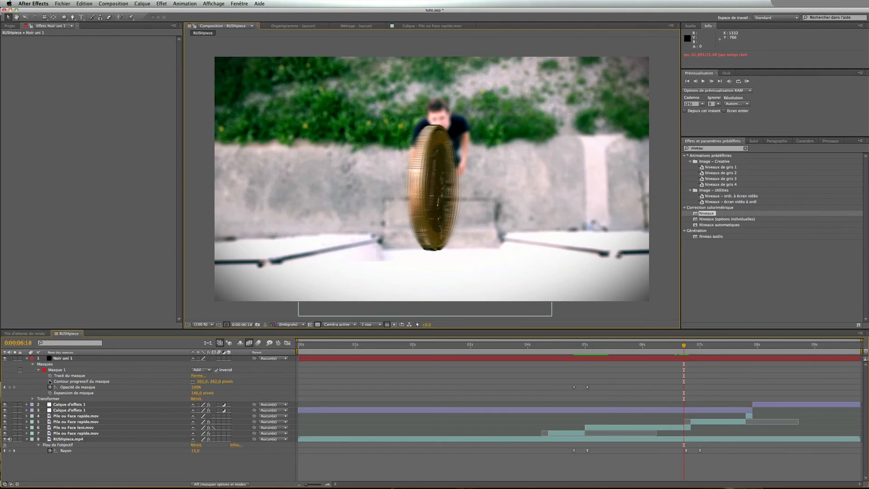
{"action": "left_click", "coordinate": [50, 381]}
{"action": "left_click", "coordinate": [50, 381]}
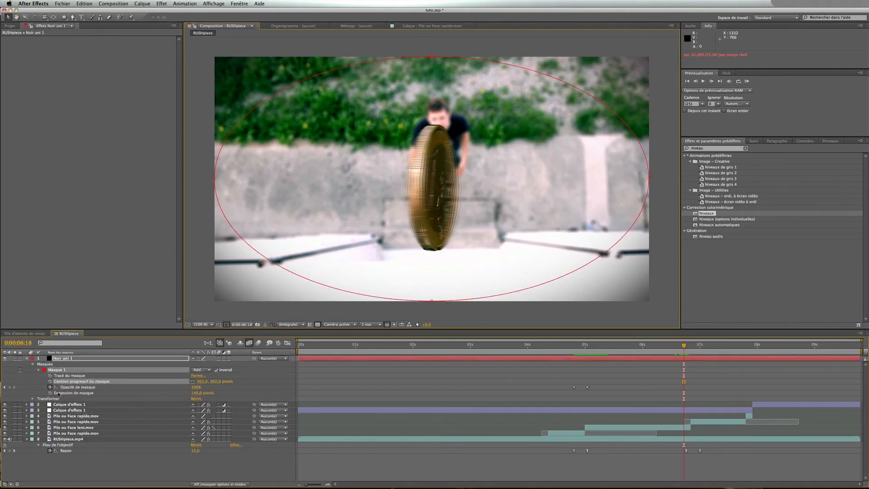
{"action": "left_click", "coordinate": [9, 388]}
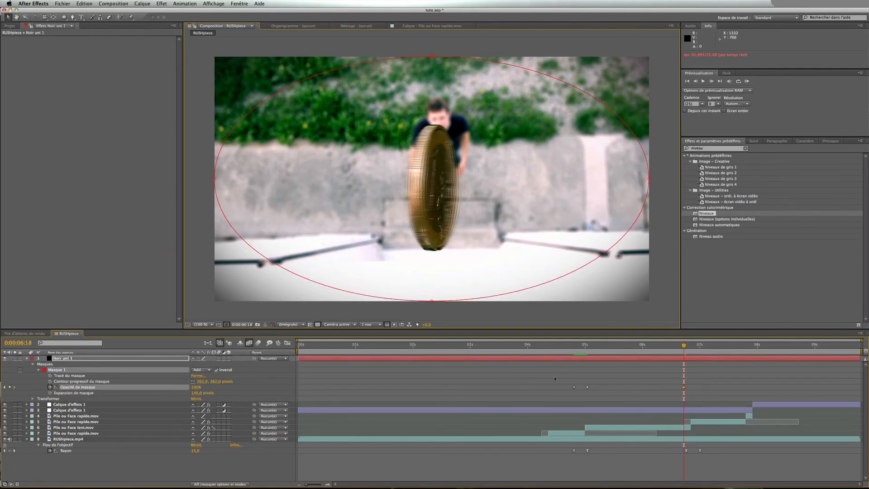
Set the mask opacity to 0% at 0:00:06:24 and save the project
{"action": "left_click", "coordinate": [696, 349]}
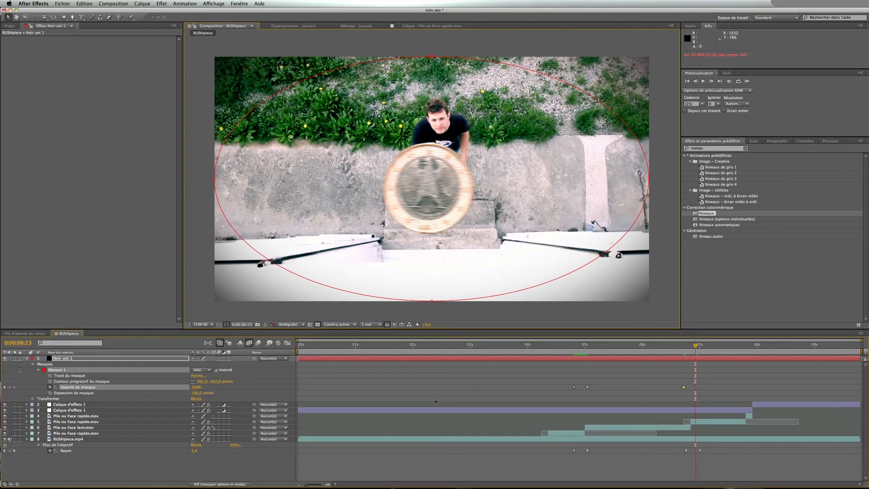
{"action": "key", "text": "Page_Down"}
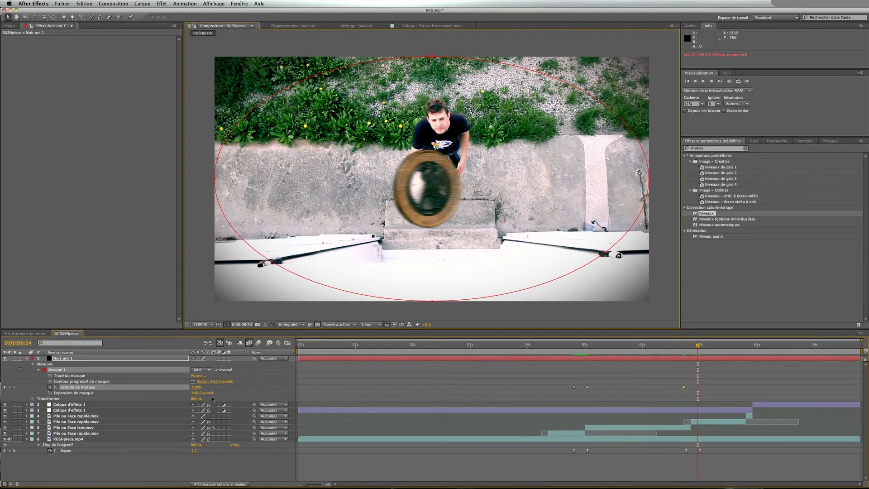
{"action": "left_click", "coordinate": [9, 387]}
{"action": "left_click", "coordinate": [247, 385]}
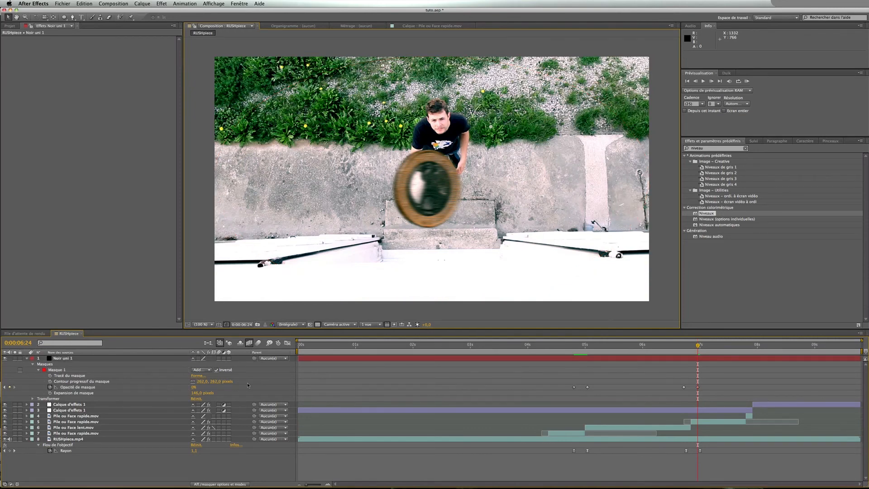
{"action": "key", "text": "super+s"}
Preview the composition to check the vignette fading in and out around the coin flip
{"action": "key", "text": "KP_0"}
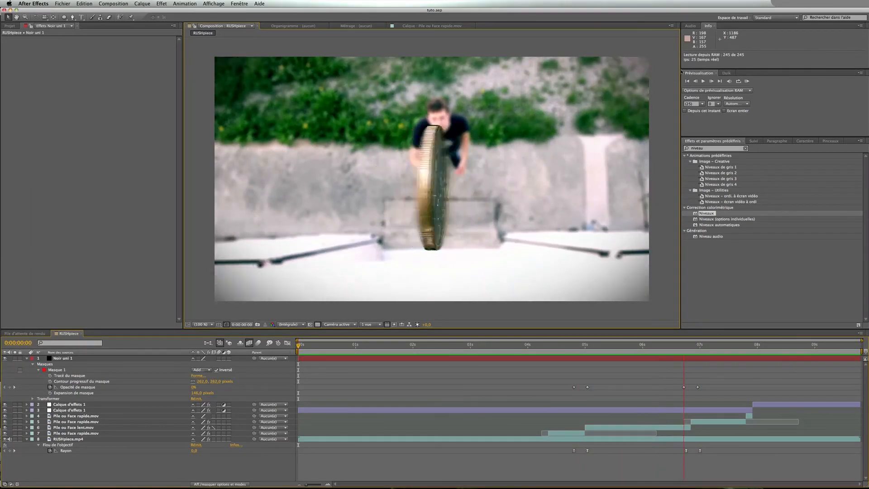
{"action": "key", "text": "space"}
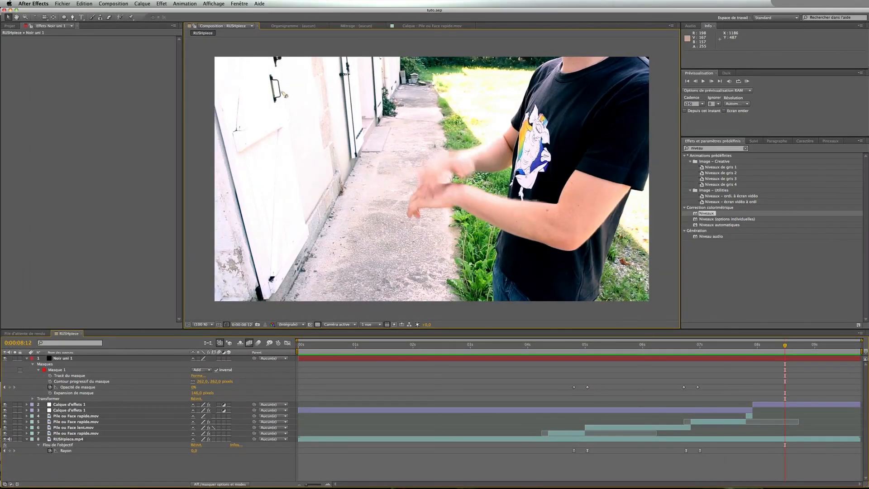
{"action": "key", "text": "space"}
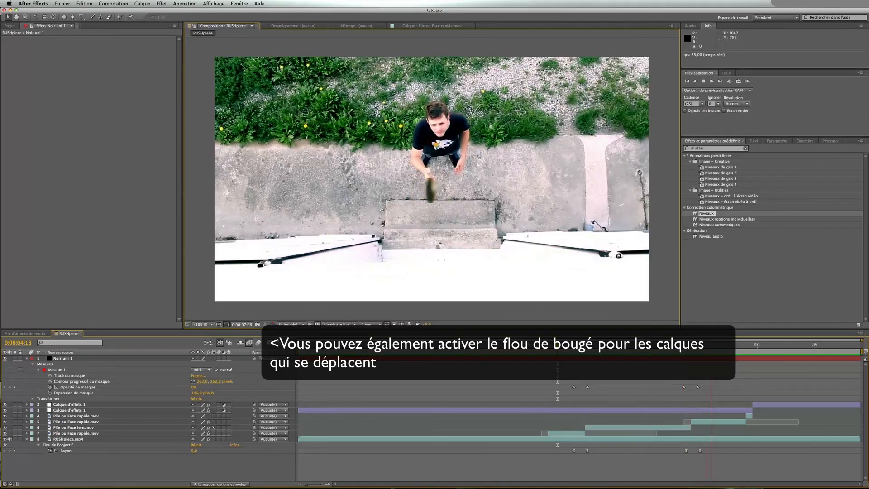
{"action": "key", "text": "space"}
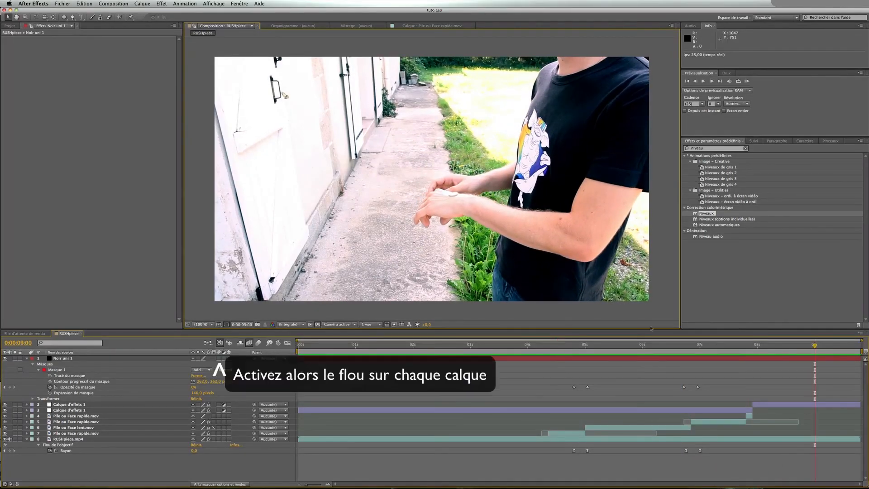
{"action": "left_click", "coordinate": [630, 350]}
{"action": "key", "text": "space"}
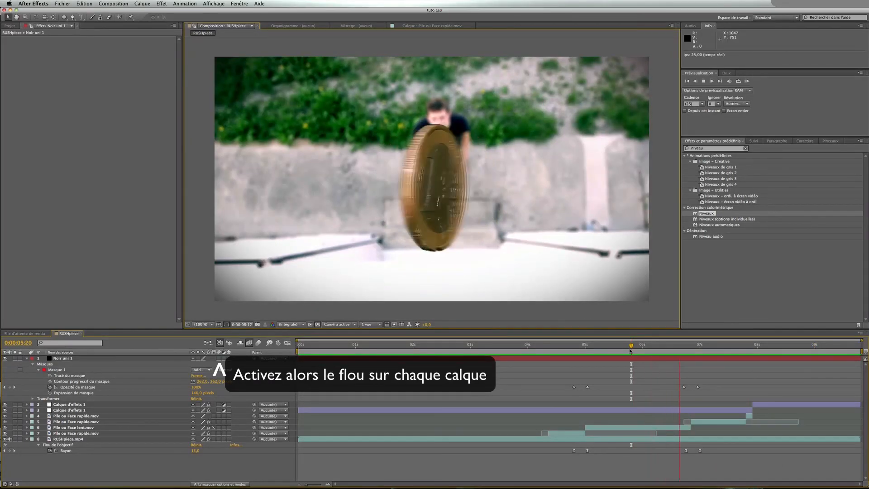
{"action": "key", "text": "space"}
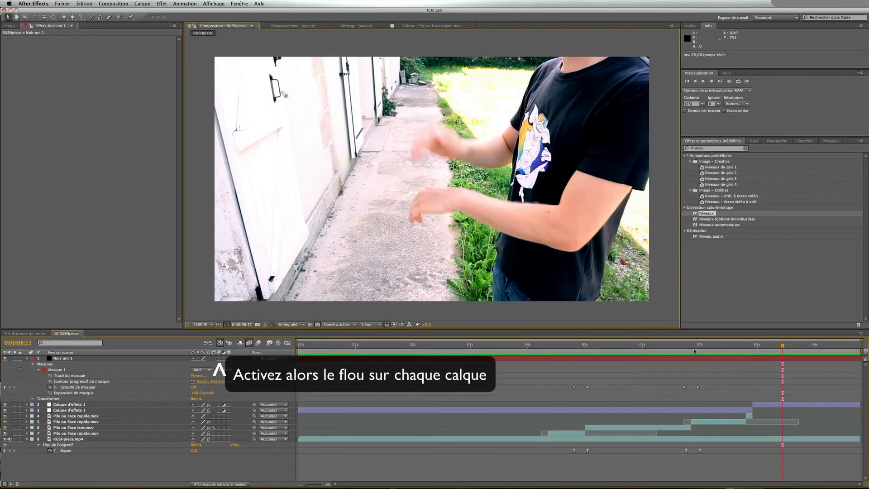
{"action": "left_click_drag", "start_coordinate": [623, 349], "coordinate": [538, 348]}
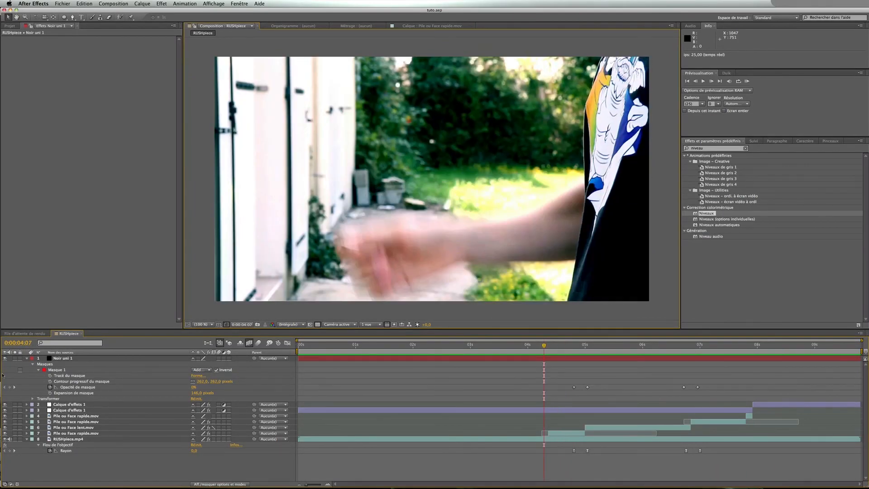
Collapse the layer properties and add the Piece.wav sound from the project to the composition
{"action": "left_click", "coordinate": [26, 359]}
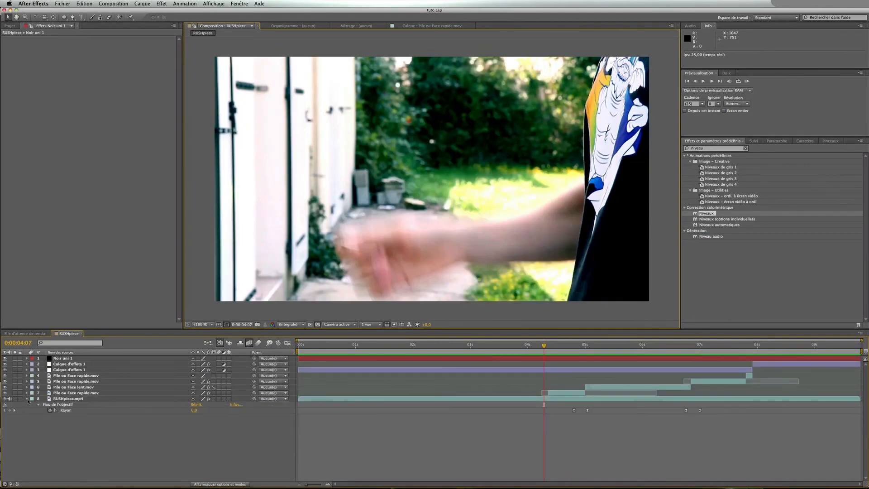
{"action": "left_click", "coordinate": [26, 399]}
{"action": "left_click", "coordinate": [7, 27]}
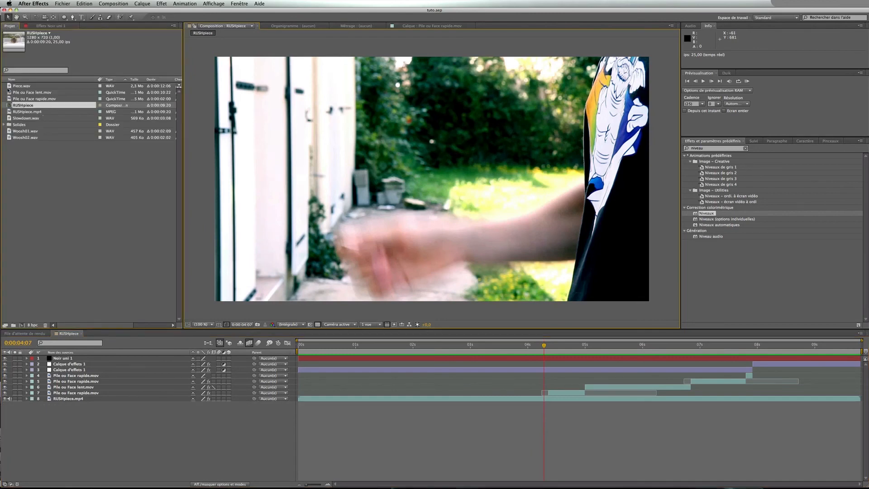
{"action": "left_click_drag", "start_coordinate": [12, 86], "coordinate": [111, 423]}
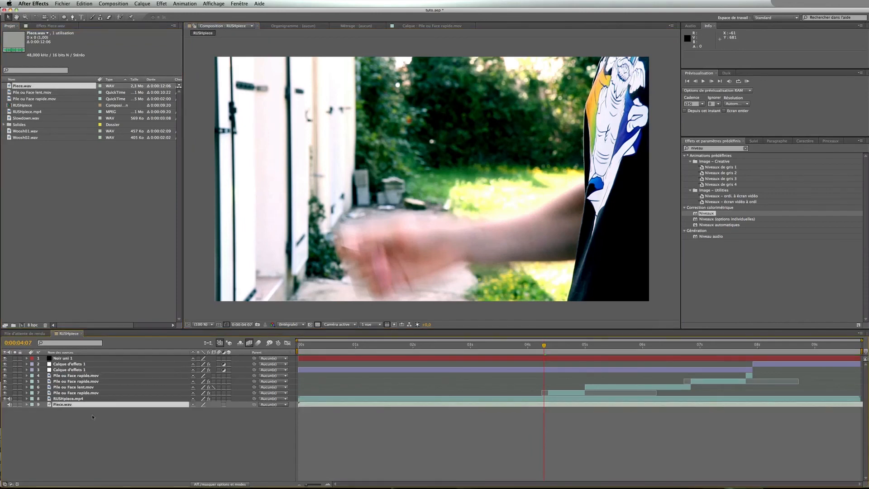
Show the Piece.wav waveform and slide the layer so its first sound starts at about 0:00:04:09
{"action": "left_click", "coordinate": [27, 405]}
{"action": "left_click", "coordinate": [32, 410]}
{"action": "left_click", "coordinate": [38, 422]}
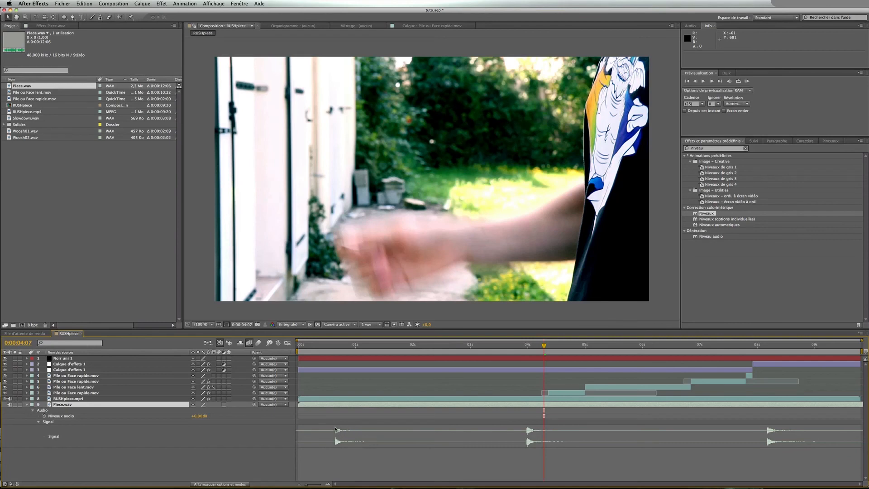
{"action": "left_click", "coordinate": [333, 347]}
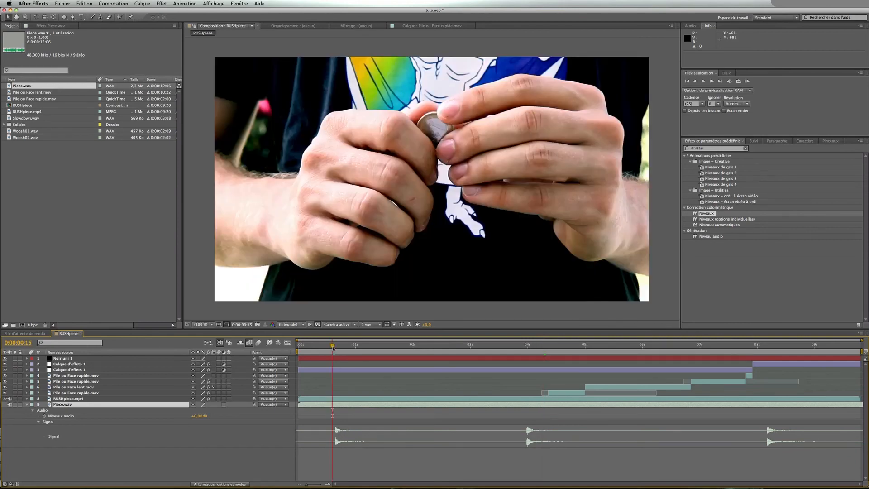
{"action": "key", "text": "KP_0"}
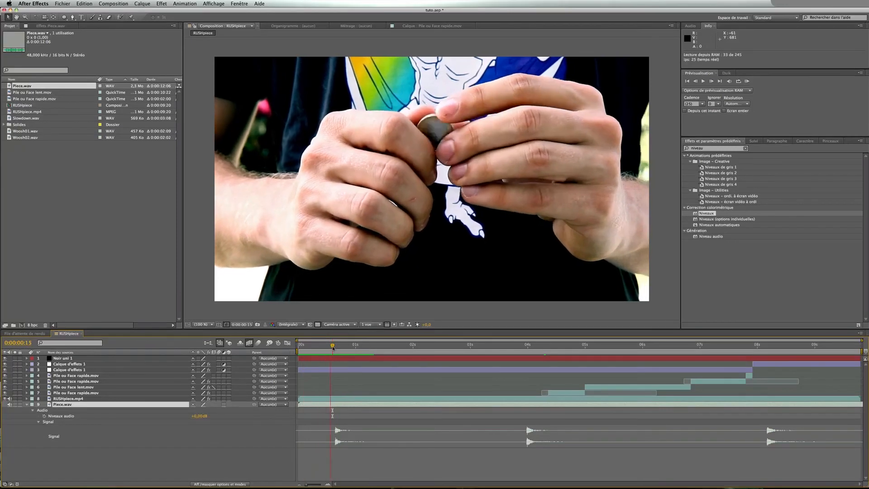
{"action": "key", "text": "space"}
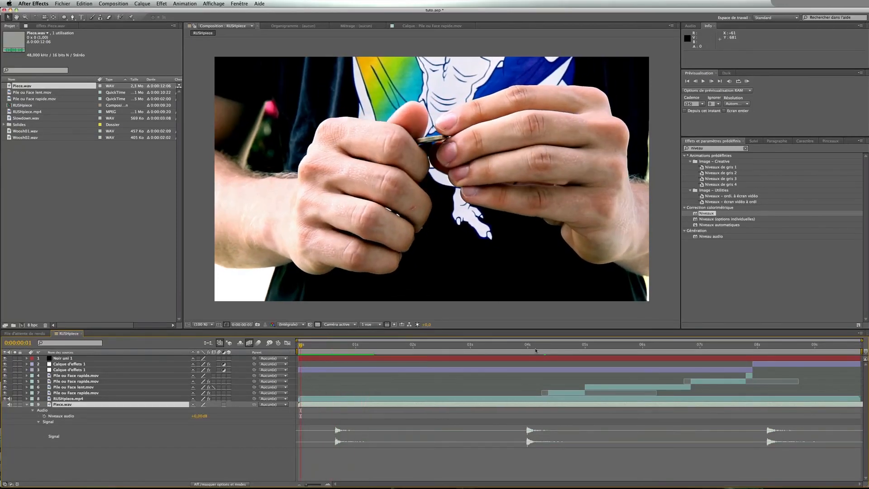
{"action": "left_click_drag", "start_coordinate": [545, 347], "coordinate": [549, 348]}
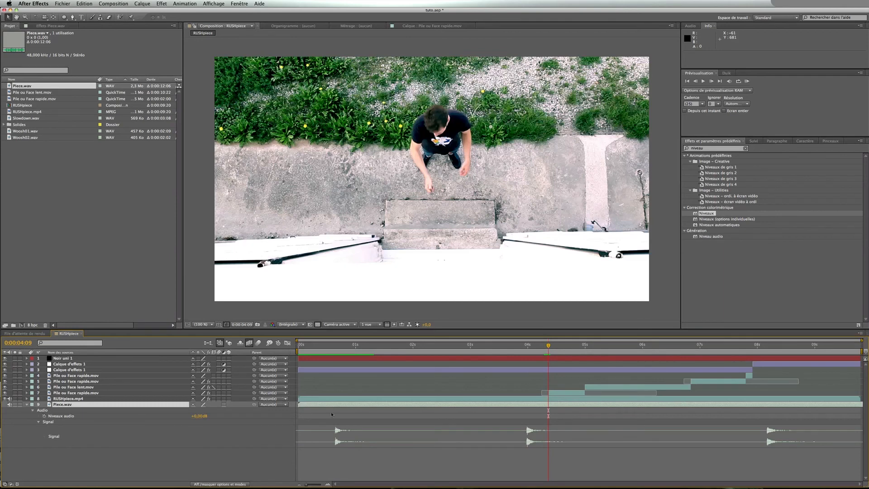
{"action": "left_click_drag", "start_coordinate": [336, 408], "coordinate": [546, 406]}
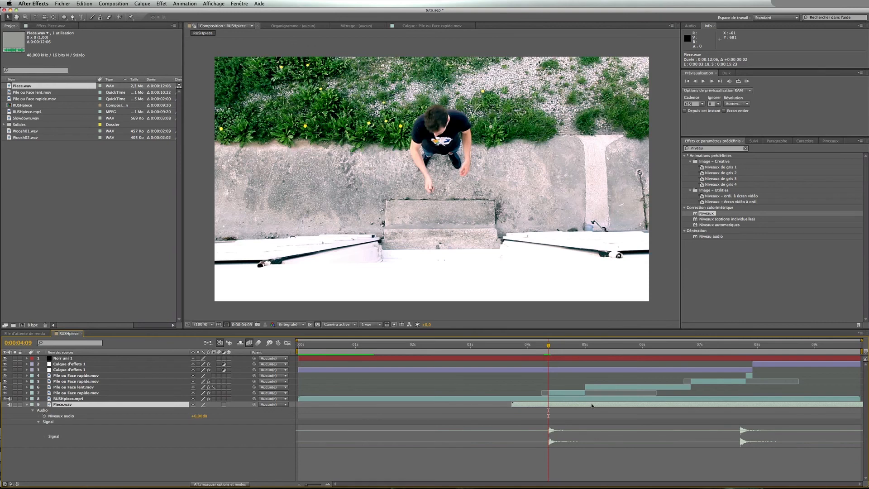
Split the Piece.wav layer at 0:00:07:10 and delete the later part
{"action": "left_click_drag", "start_coordinate": [712, 348], "coordinate": [711, 355]}
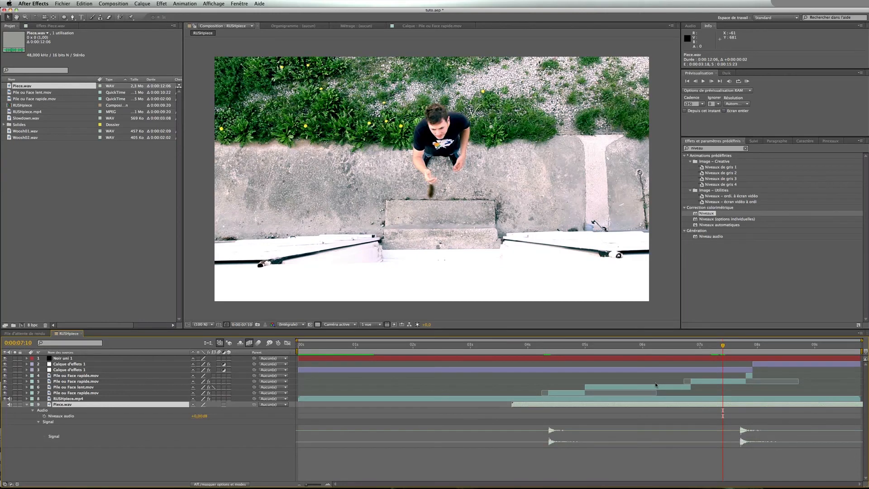
{"action": "key", "text": "super+shift+d"}
{"action": "key", "text": "Delete"}
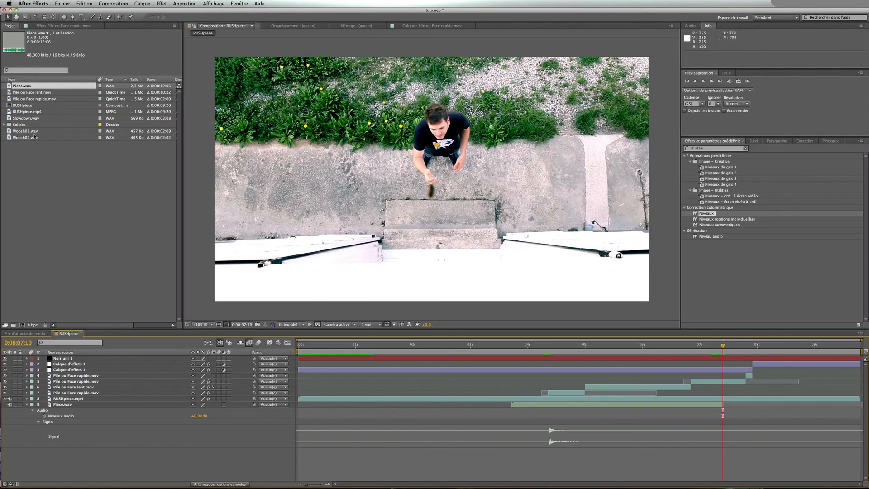
Add the Slowdown.wav sound to the composition and place it starting at 0:00:05:00
{"action": "left_click", "coordinate": [11, 119]}
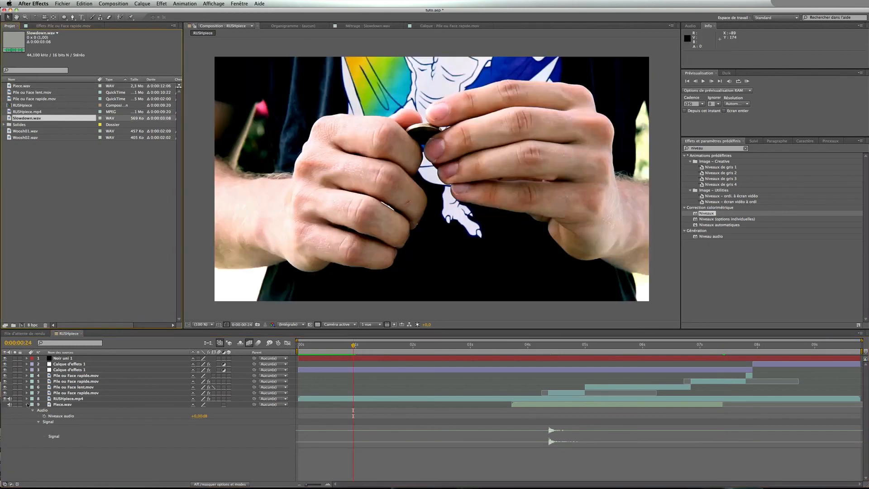
{"action": "left_click", "coordinate": [27, 404]}
{"action": "left_click_drag", "start_coordinate": [11, 119], "coordinate": [126, 414]}
{"action": "left_click_drag", "start_coordinate": [320, 411], "coordinate": [539, 411]}
{"action": "left_click_drag", "start_coordinate": [575, 346], "coordinate": [586, 347]}
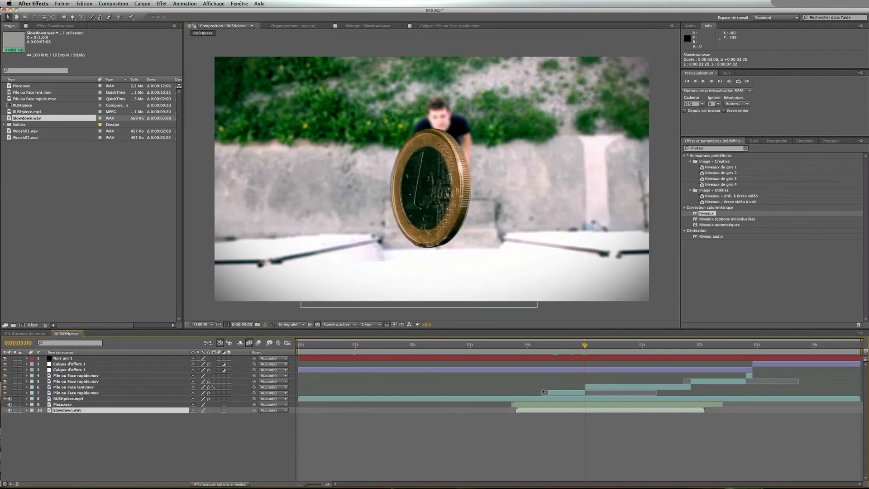
{"action": "left_click", "coordinate": [26, 410]}
{"action": "left_click", "coordinate": [32, 415]}
{"action": "left_click", "coordinate": [38, 428]}
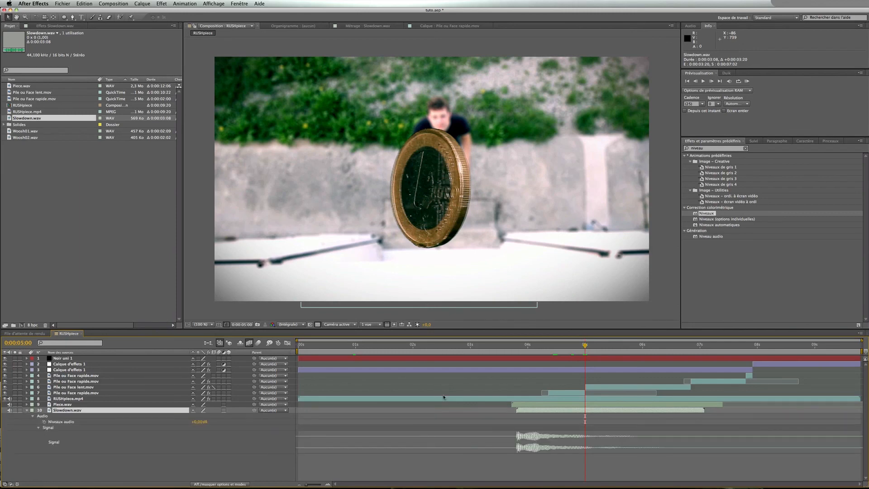
{"action": "left_click_drag", "start_coordinate": [540, 410], "coordinate": [608, 413]}
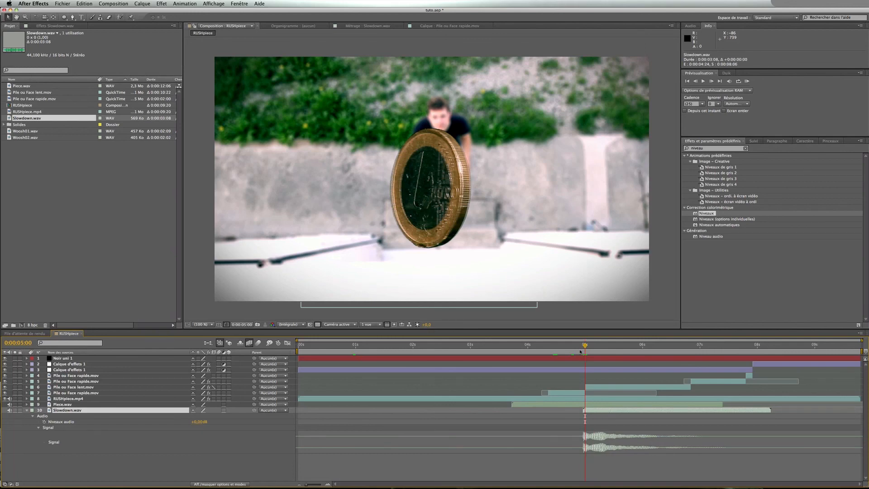
Open the source files folder in Finder and audition the Woosh01.wav and Woosh02.wav sounds
{"action": "key", "text": "space"}
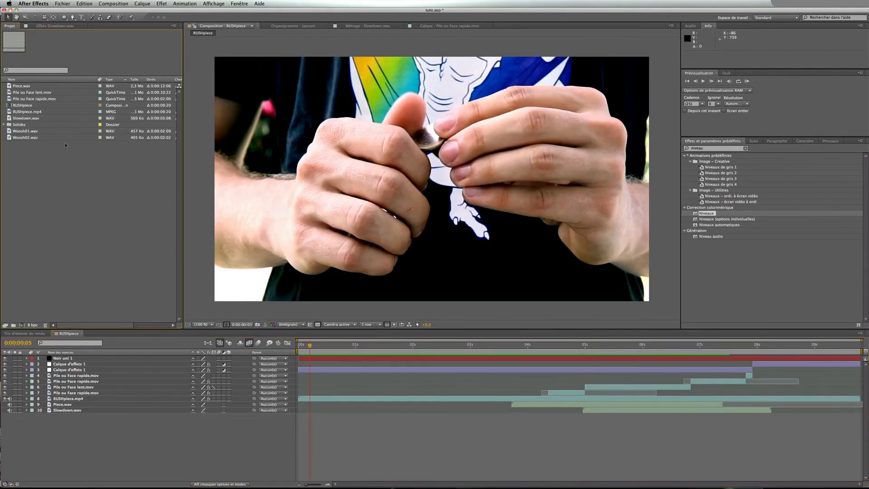
{"action": "left_click", "coordinate": [171, 466]}
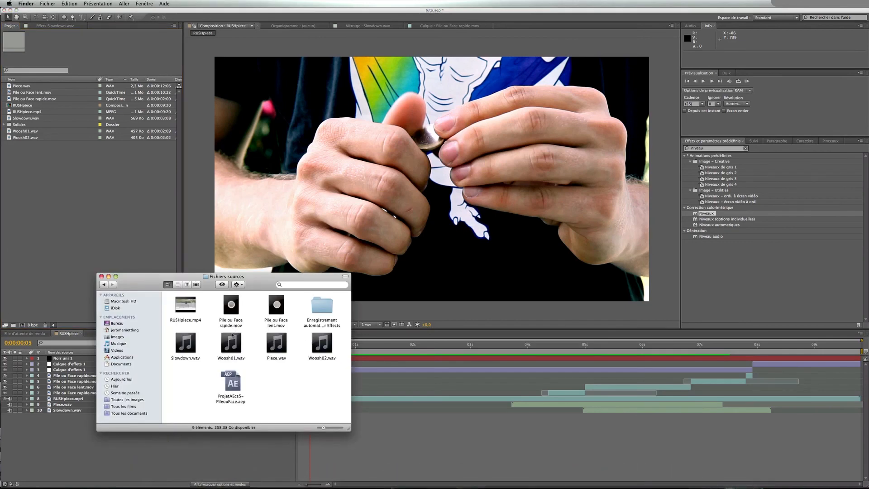
{"action": "left_click_drag", "start_coordinate": [232, 336], "coordinate": [232, 336]}
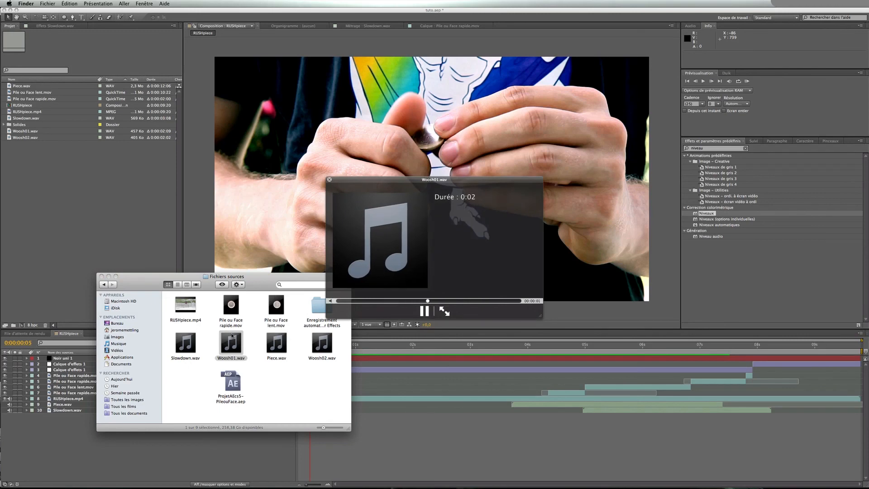
{"action": "key", "text": "space"}
{"action": "key", "text": "Right"}
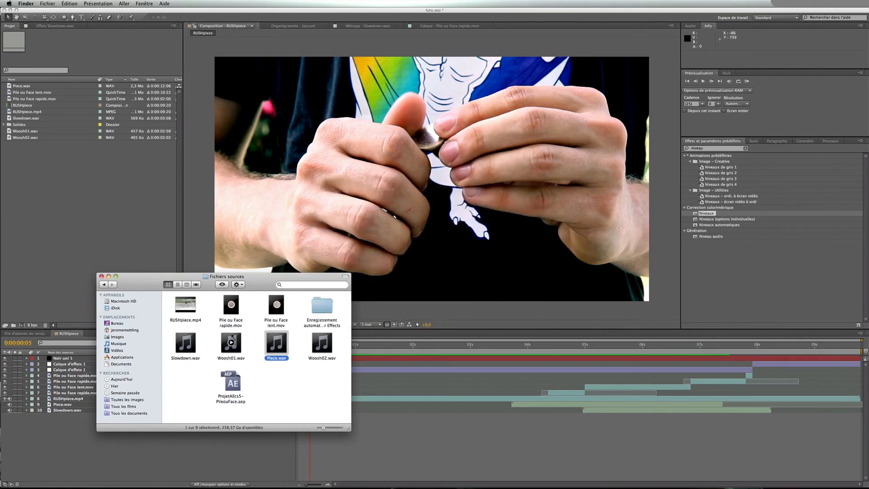
{"action": "key", "text": "Right"}
{"action": "key", "text": "space"}
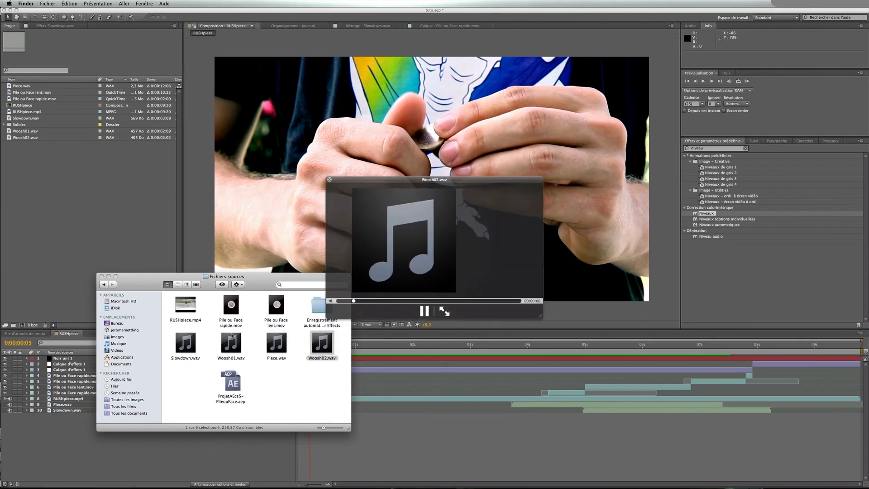
{"action": "key", "text": "space"}
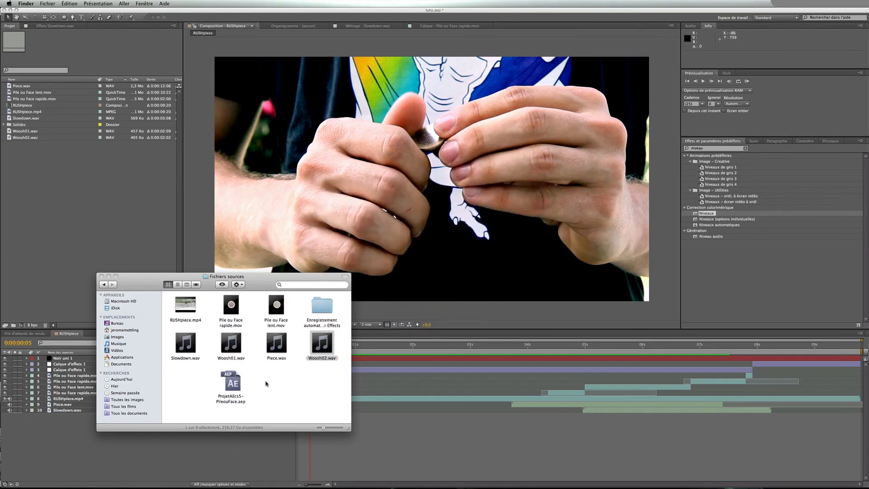
{"action": "left_click", "coordinate": [50, 215]}
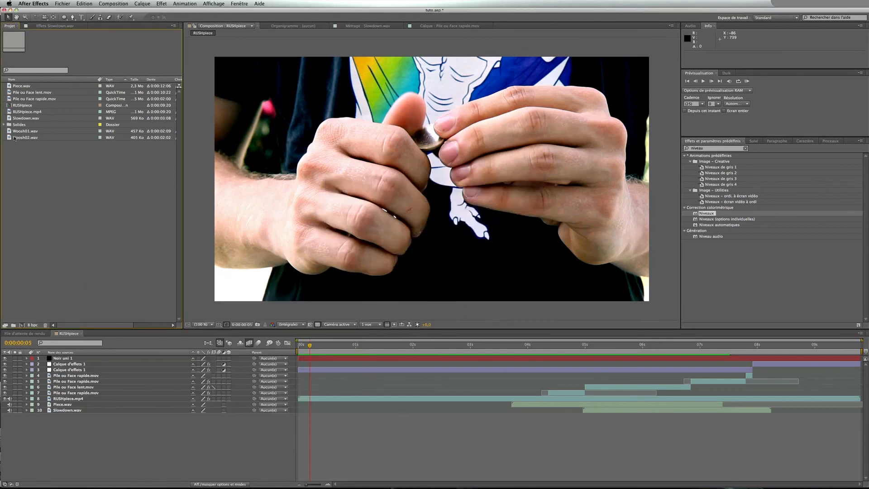
Add the Woosh02.wav sound to the composition, show its waveform, and slide the layer to start about 4.5 seconds in
{"action": "left_click_drag", "start_coordinate": [14, 138], "coordinate": [50, 417]}
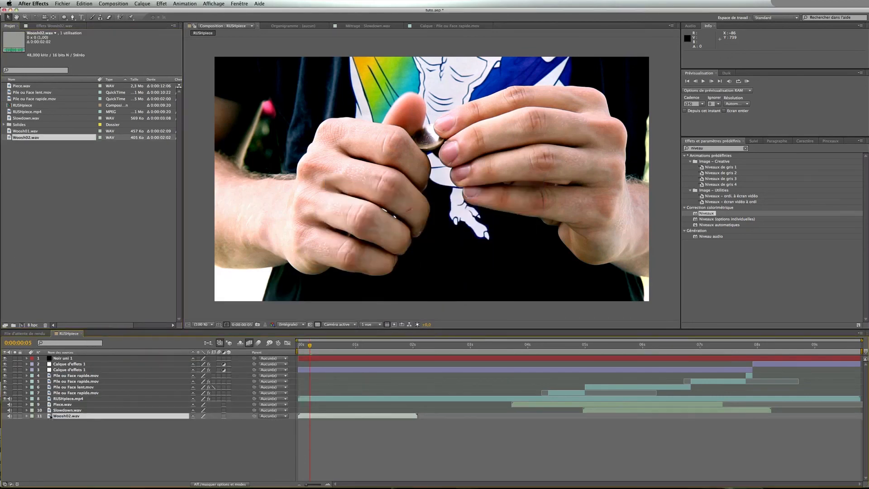
{"action": "left_click", "coordinate": [33, 423]}
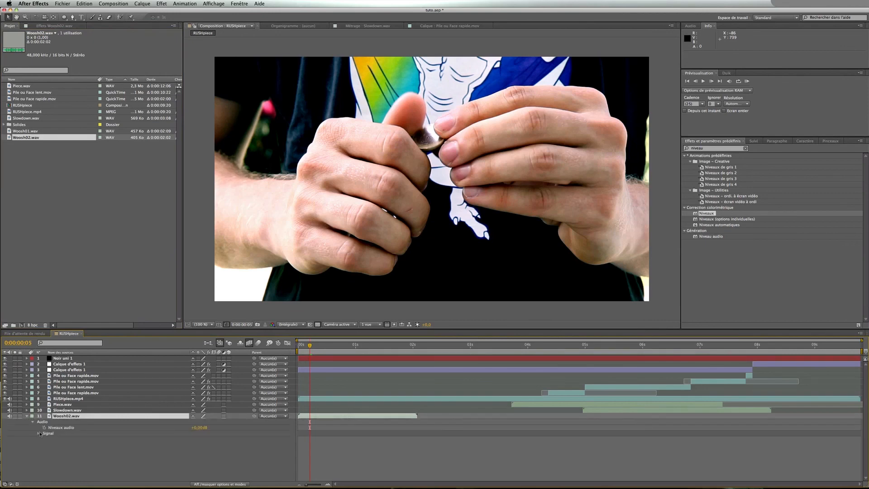
{"action": "left_click", "coordinate": [39, 434]}
{"action": "left_click_drag", "start_coordinate": [314, 420], "coordinate": [634, 418]}
Preview the composition around the coin flip to check the timing of the sound effects
{"action": "left_click", "coordinate": [631, 347]}
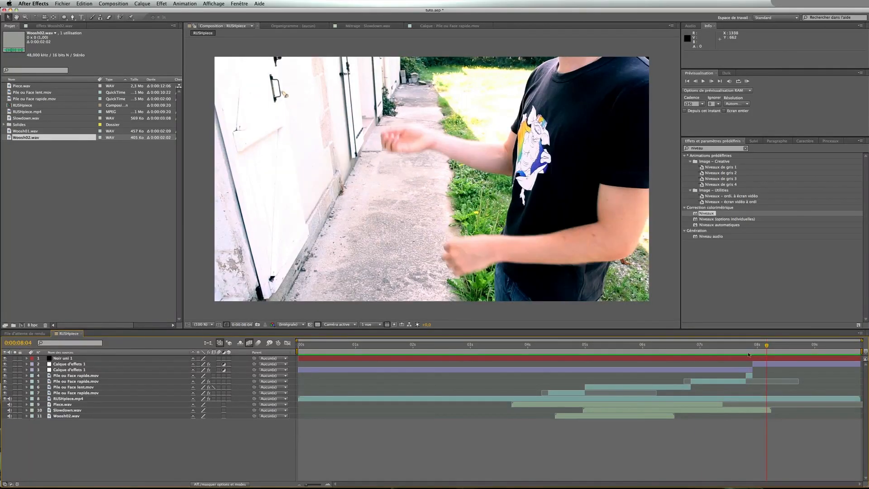
{"action": "left_click_drag", "start_coordinate": [768, 347], "coordinate": [794, 350]}
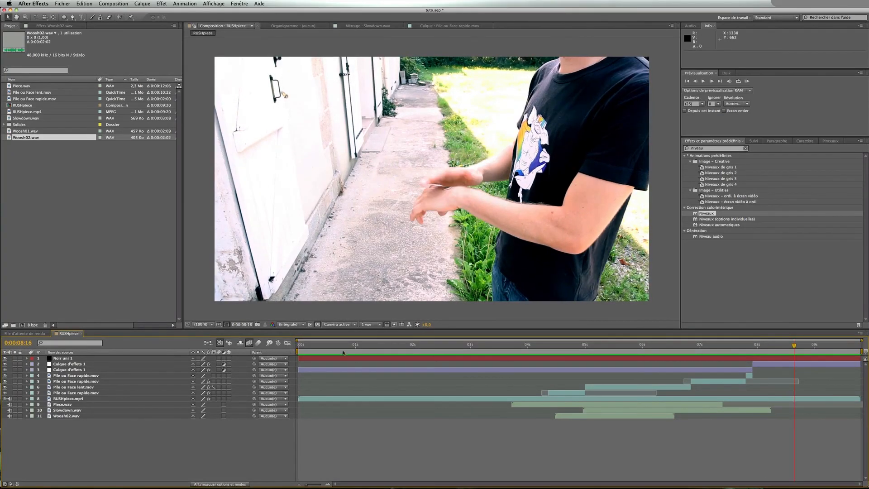
{"action": "left_click", "coordinate": [388, 346]}
{"action": "left_click", "coordinate": [739, 346]}
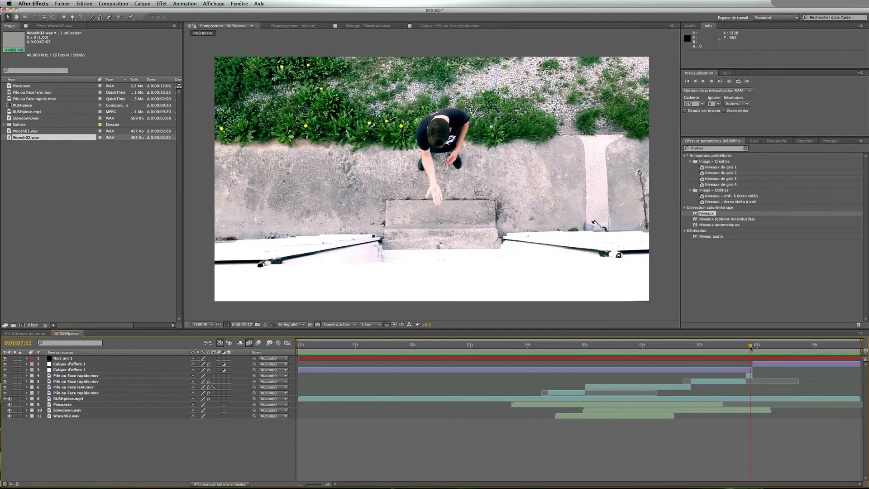
{"action": "key", "text": "space"}
{"action": "key", "text": "space"}
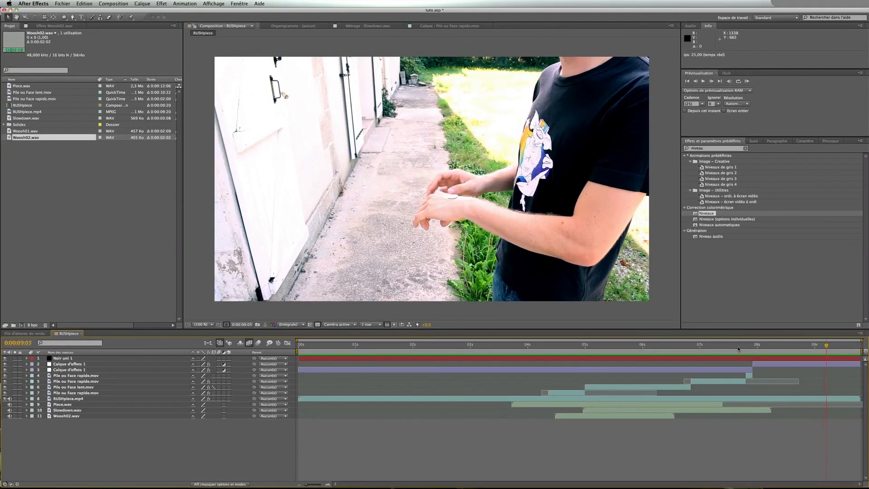
{"action": "left_click_drag", "start_coordinate": [747, 347], "coordinate": [620, 348]}
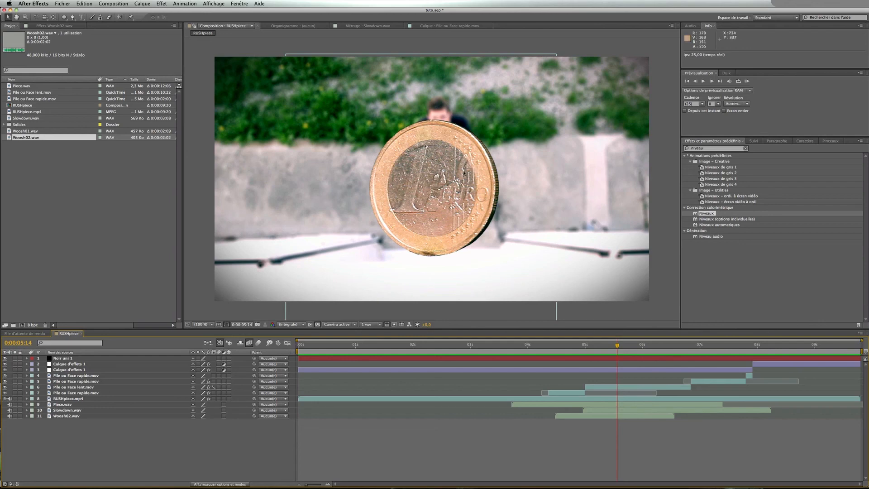
{"action": "left_click_drag", "start_coordinate": [617, 349], "coordinate": [294, 348]}
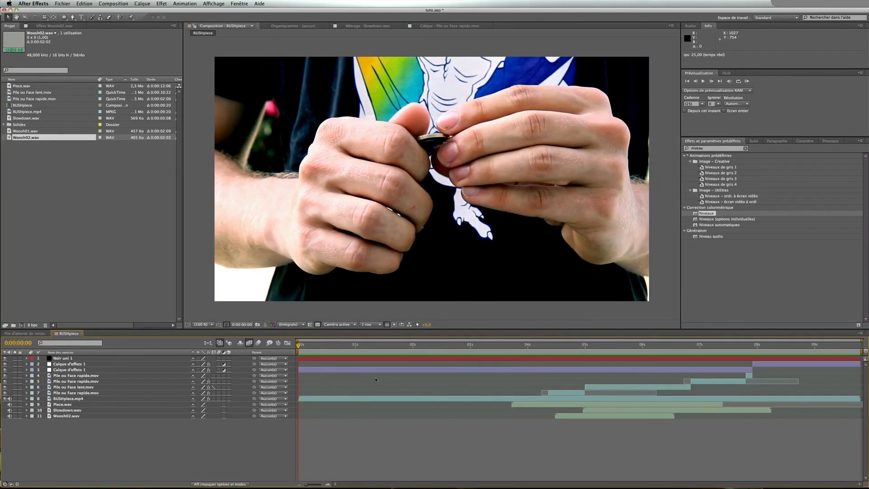